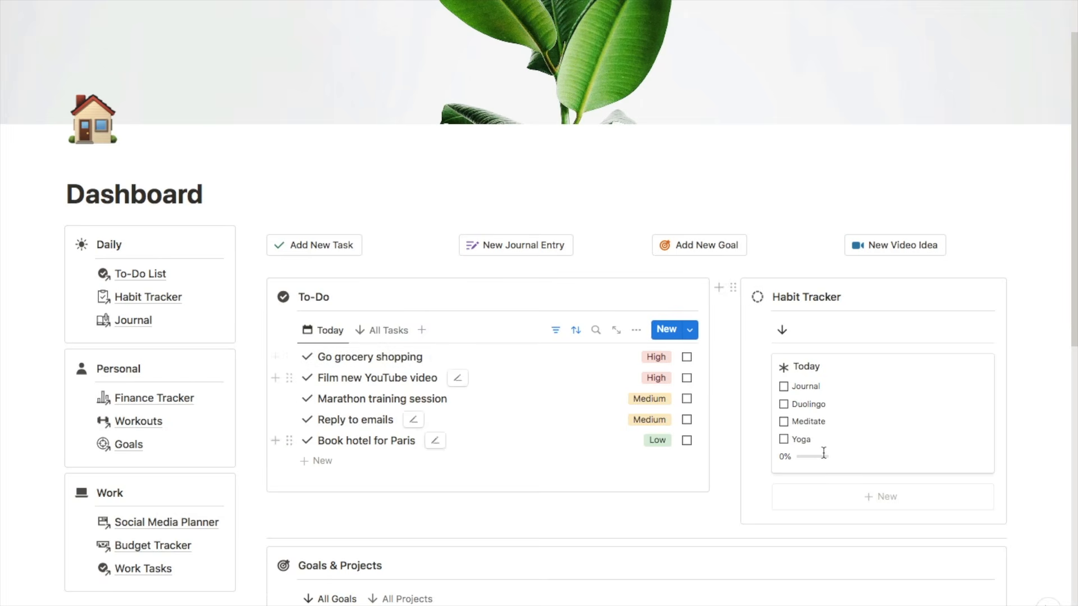
Examine the finished Dashboard page's navigation links, quick-add buttons, To-Do list, Habit Tracker, Goals & Projects section and weather widget.
{"action": "scroll", "coordinate": [477, 485], "scroll_direction": "down", "scroll_amount": 6}
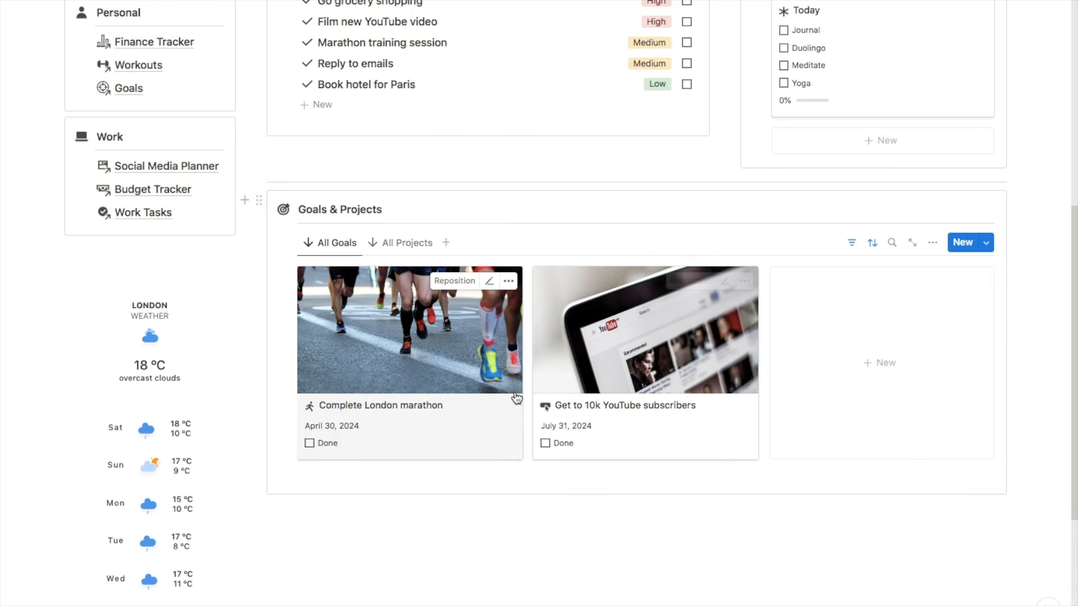
{"action": "scroll", "coordinate": [157, 415], "scroll_direction": "up", "scroll_amount": 5}
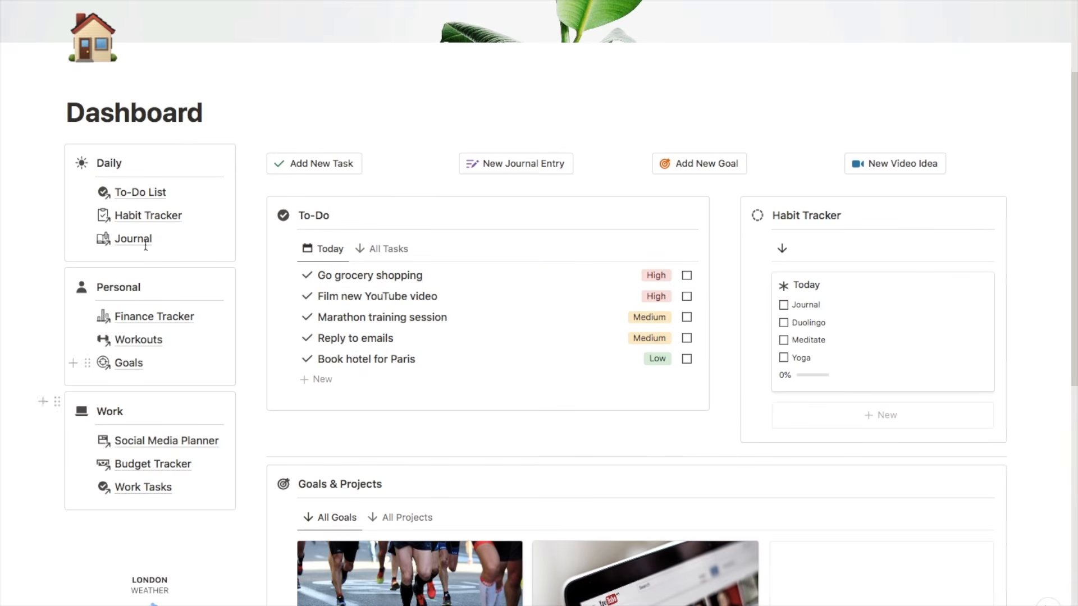
{"action": "scroll", "coordinate": [154, 246], "scroll_direction": "down", "scroll_amount": 7}
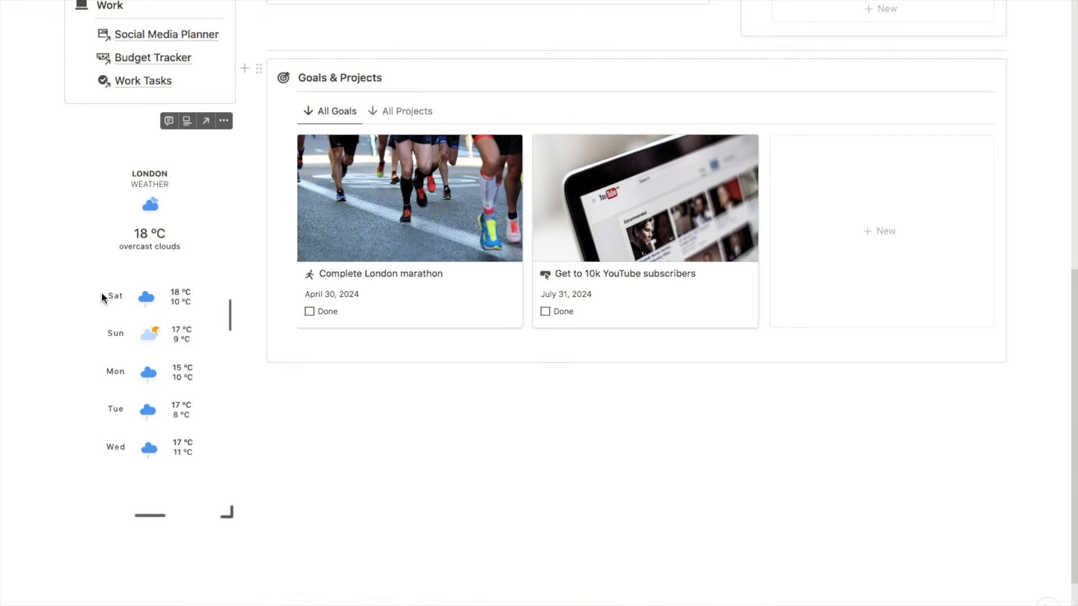
{"action": "scroll", "coordinate": [281, 314], "scroll_direction": "up", "scroll_amount": 8}
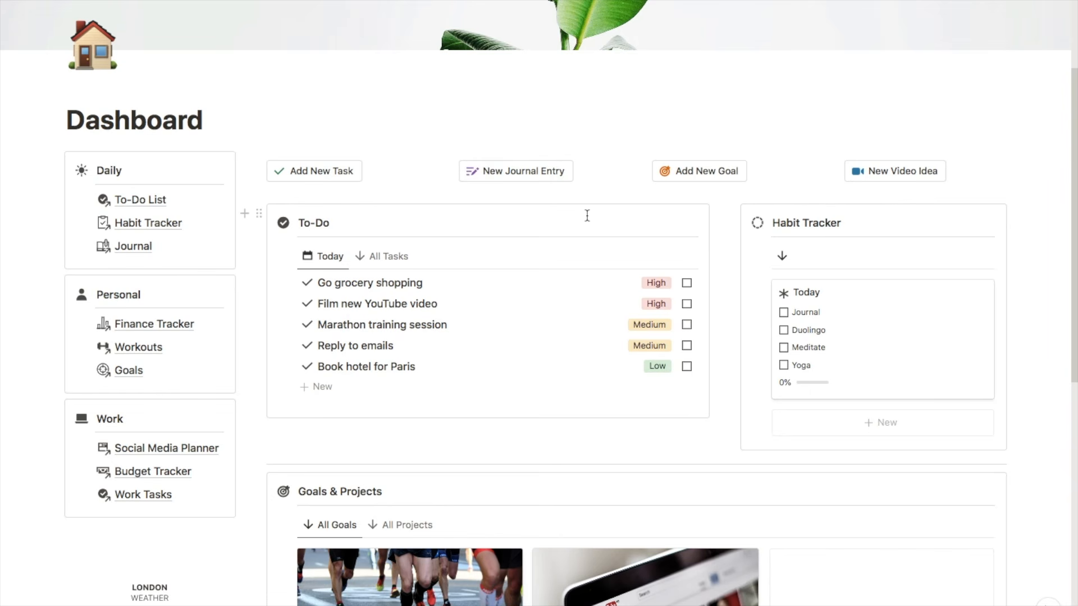
{"action": "scroll", "coordinate": [587, 216], "scroll_direction": "up", "scroll_amount": 3}
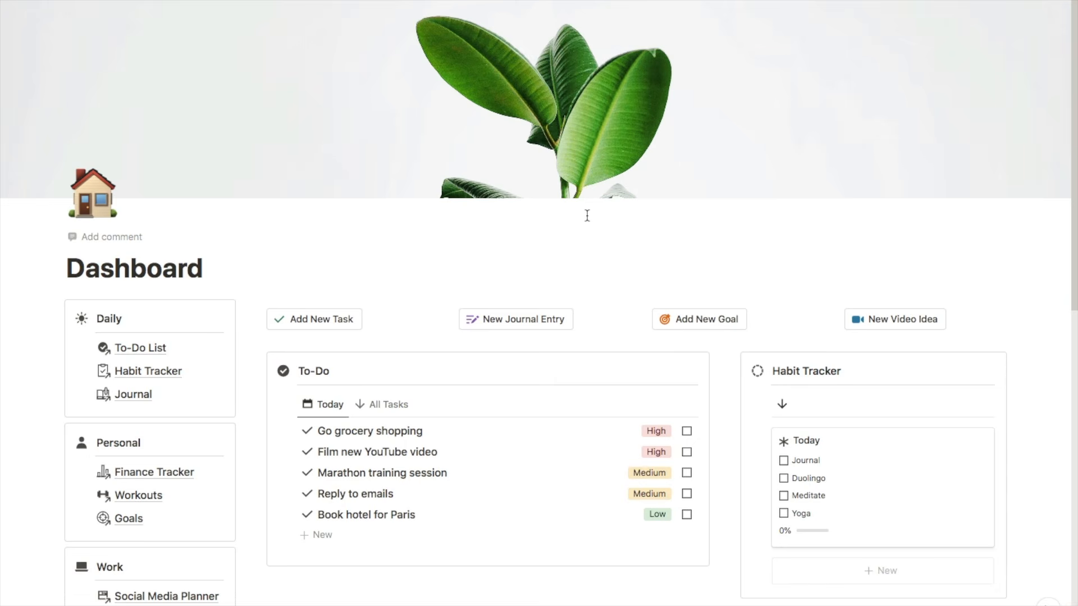
{"action": "scroll", "coordinate": [587, 216], "scroll_direction": "down", "scroll_amount": 3}
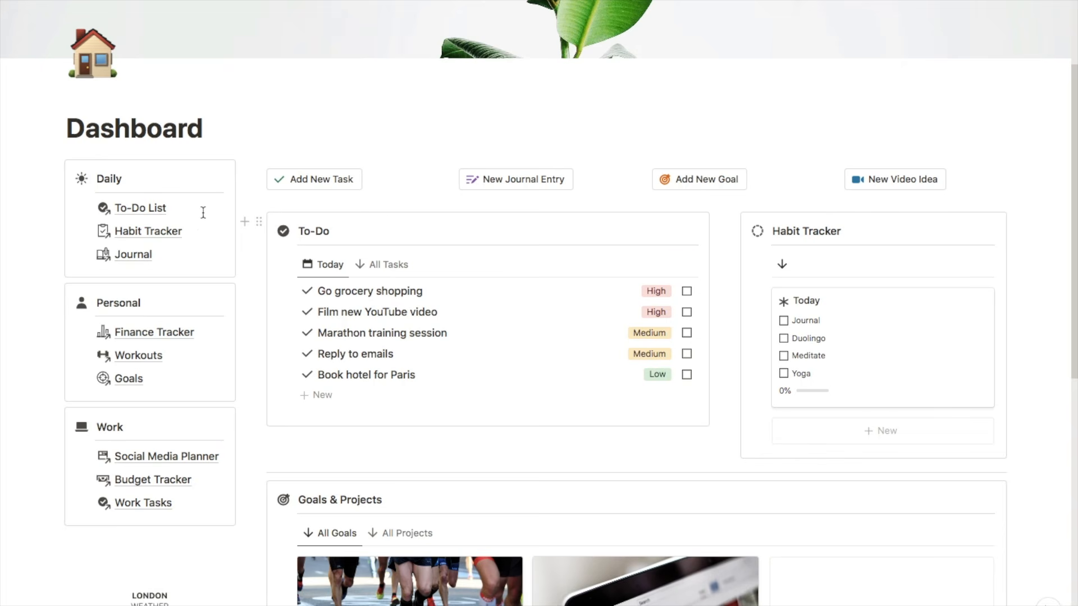
{"action": "scroll", "coordinate": [905, 318], "scroll_direction": "down", "scroll_amount": 1}
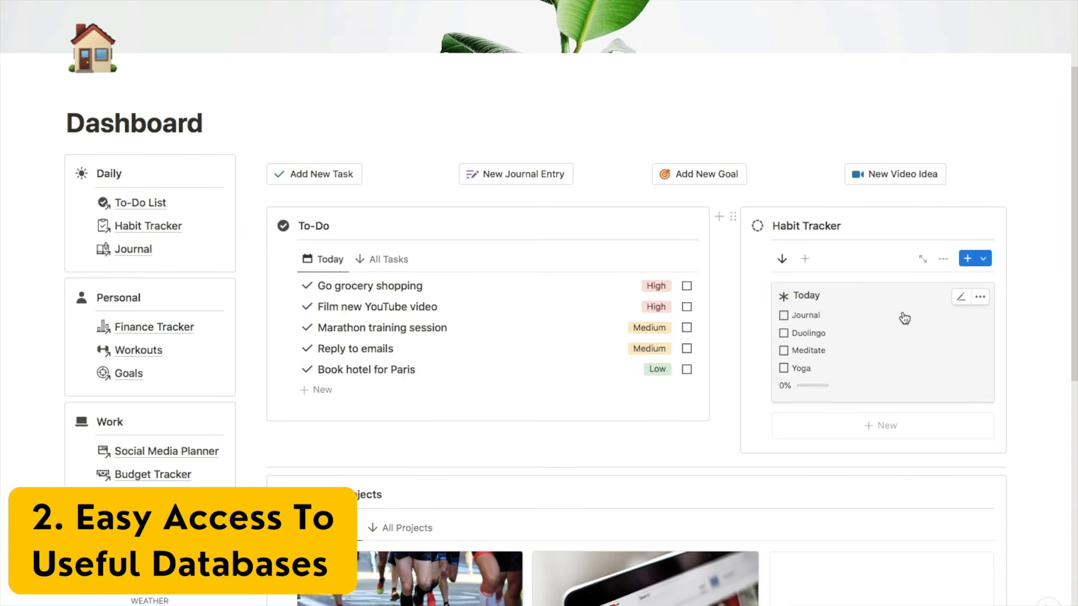
{"action": "scroll", "coordinate": [904, 318], "scroll_direction": "down", "scroll_amount": 2}
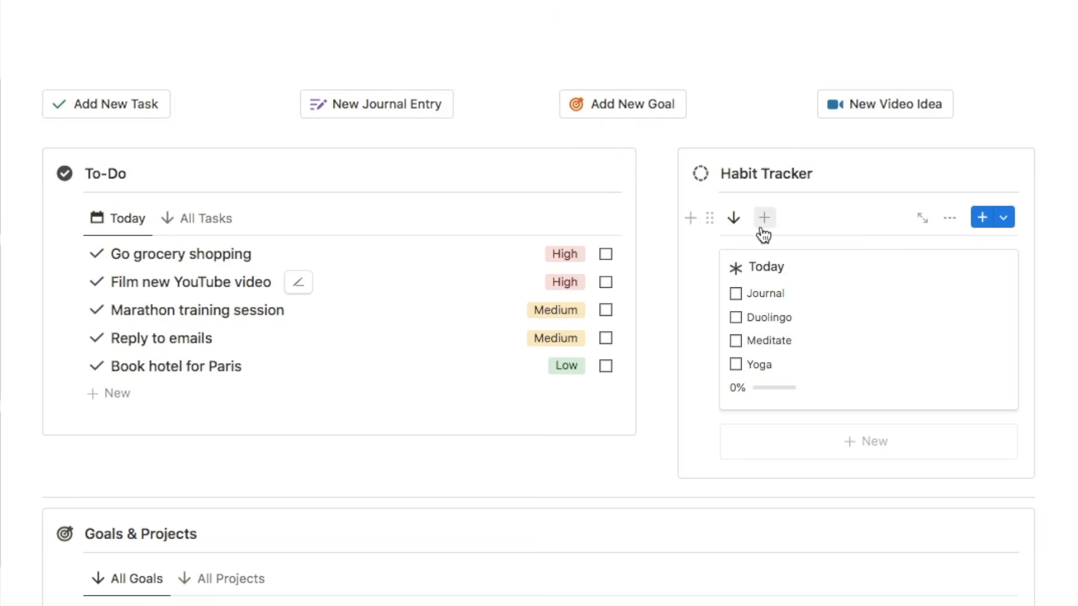
{"action": "scroll", "coordinate": [700, 236], "scroll_direction": "up", "scroll_amount": 3}
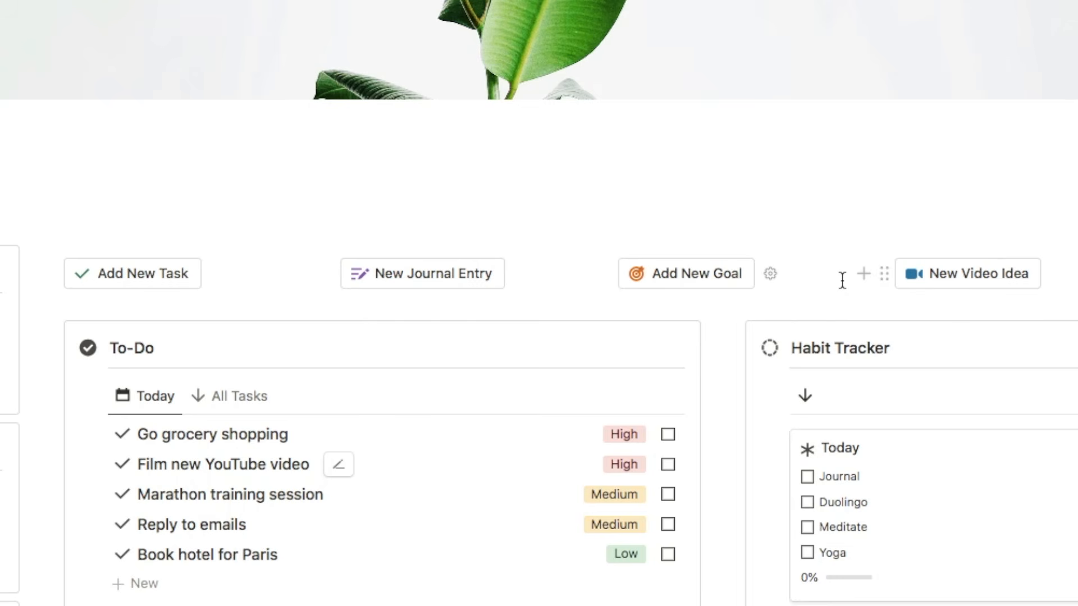
{"action": "scroll", "coordinate": [1074, 235], "scroll_direction": "down", "scroll_amount": 3}
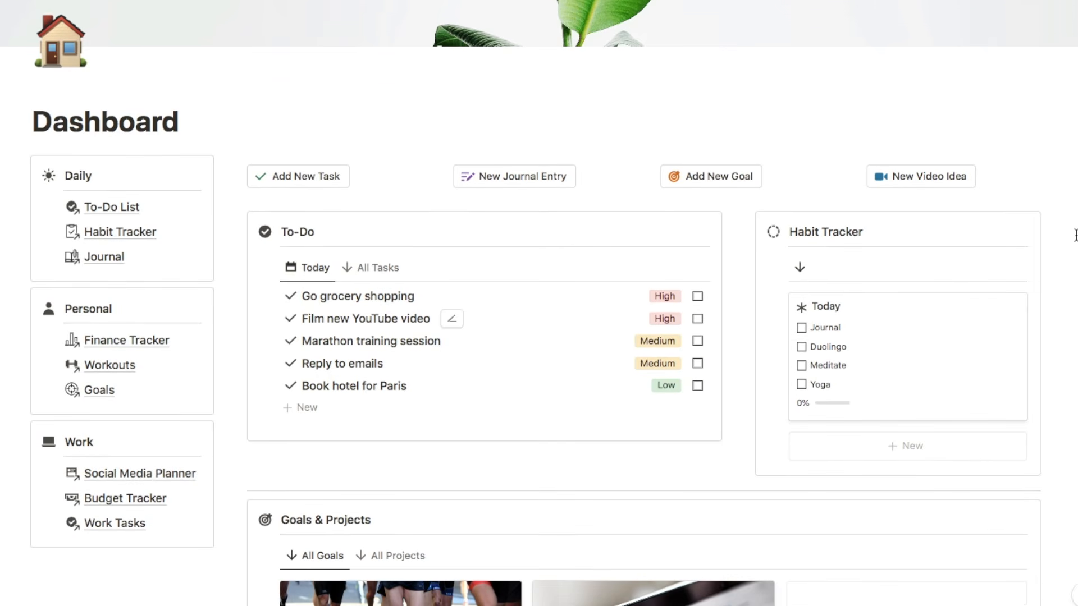
{"action": "scroll", "coordinate": [1074, 235], "scroll_direction": "down", "scroll_amount": 3}
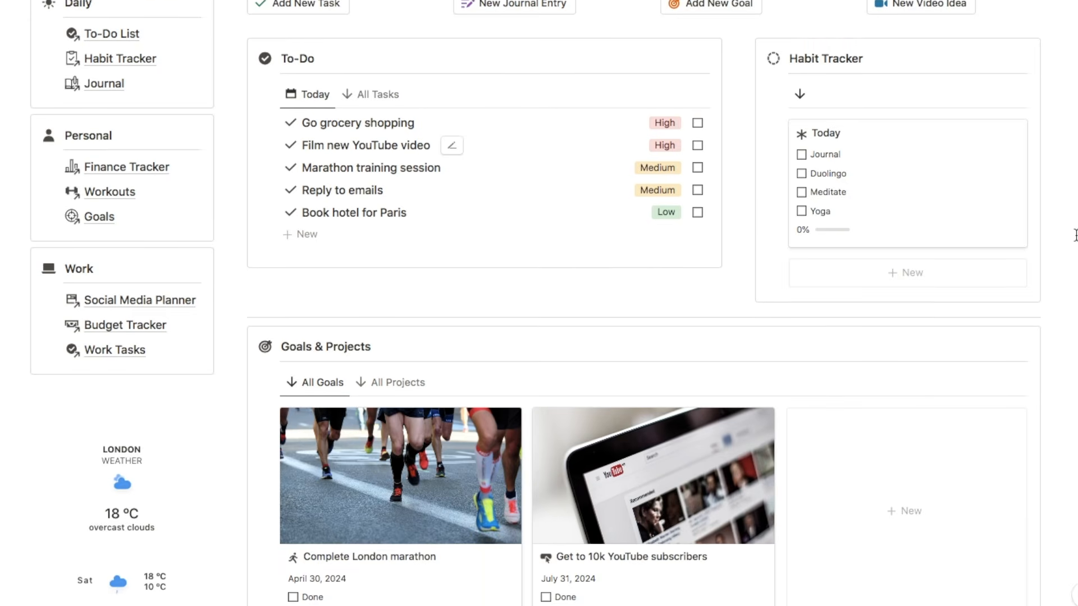
{"action": "scroll", "coordinate": [1074, 235], "scroll_direction": "down", "scroll_amount": 2}
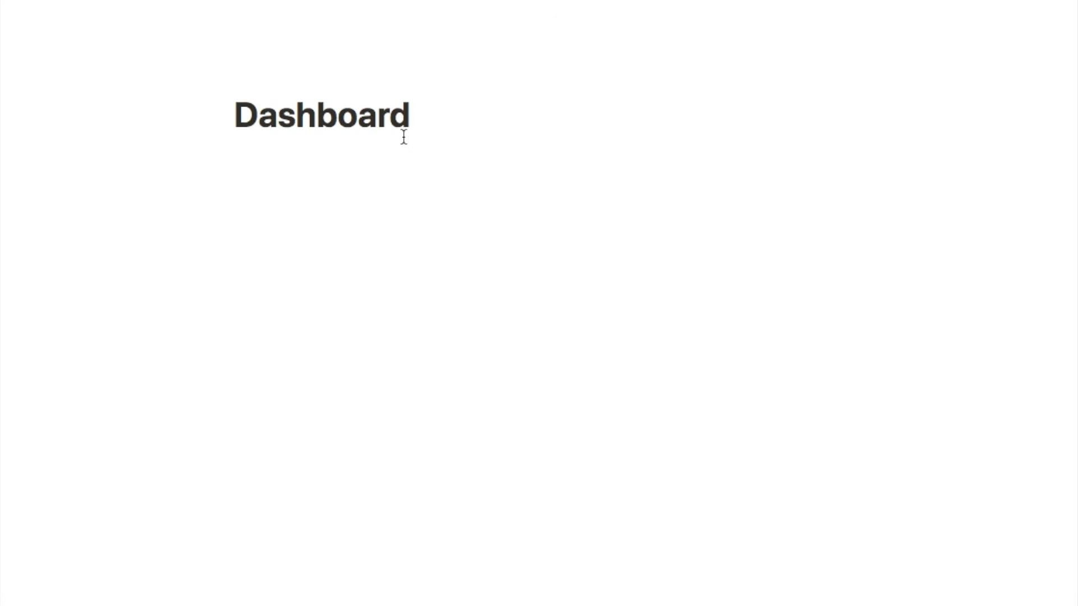
Add a page icon to the Dashboard page, using the house emoji found by filtering for "house".
{"action": "mouse_move", "coordinate": [238, 93]}
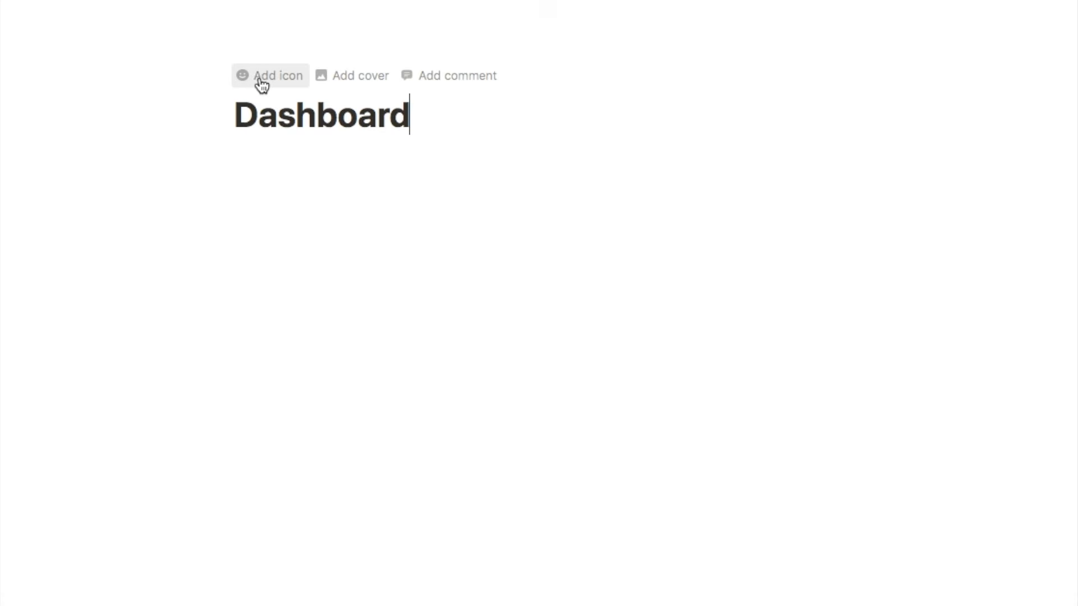
{"action": "left_click", "coordinate": [261, 82]}
{"action": "left_click", "coordinate": [265, 79]}
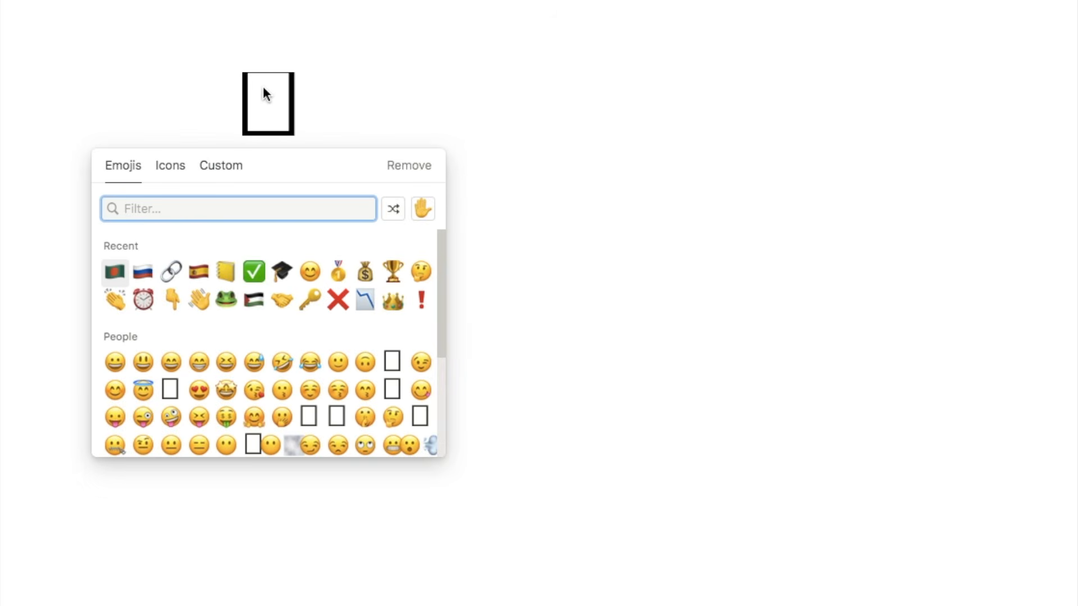
{"action": "type", "text": "house"}
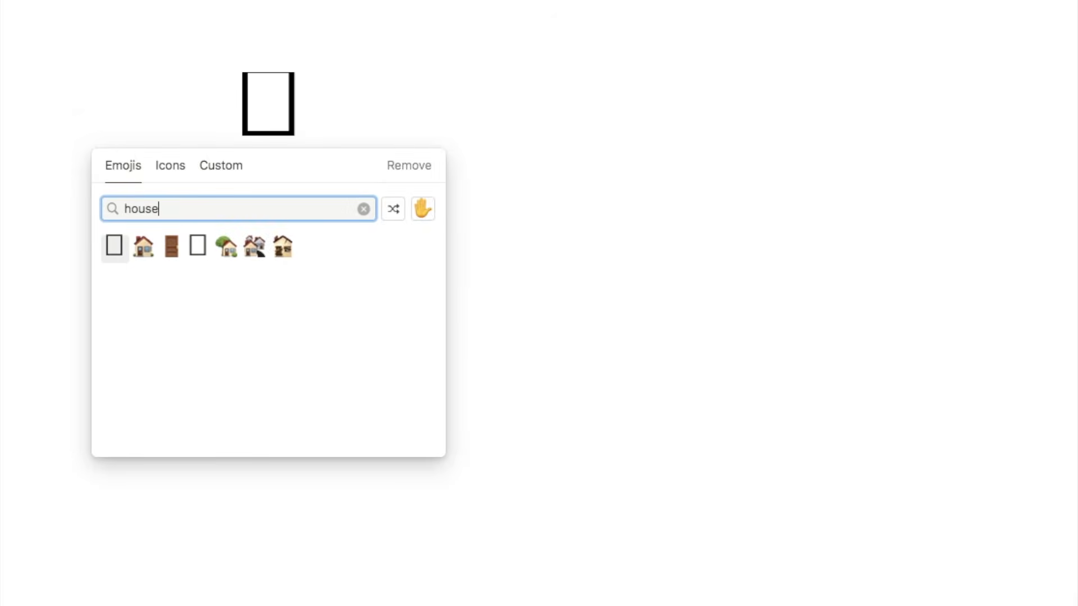
{"action": "left_click", "coordinate": [143, 247]}
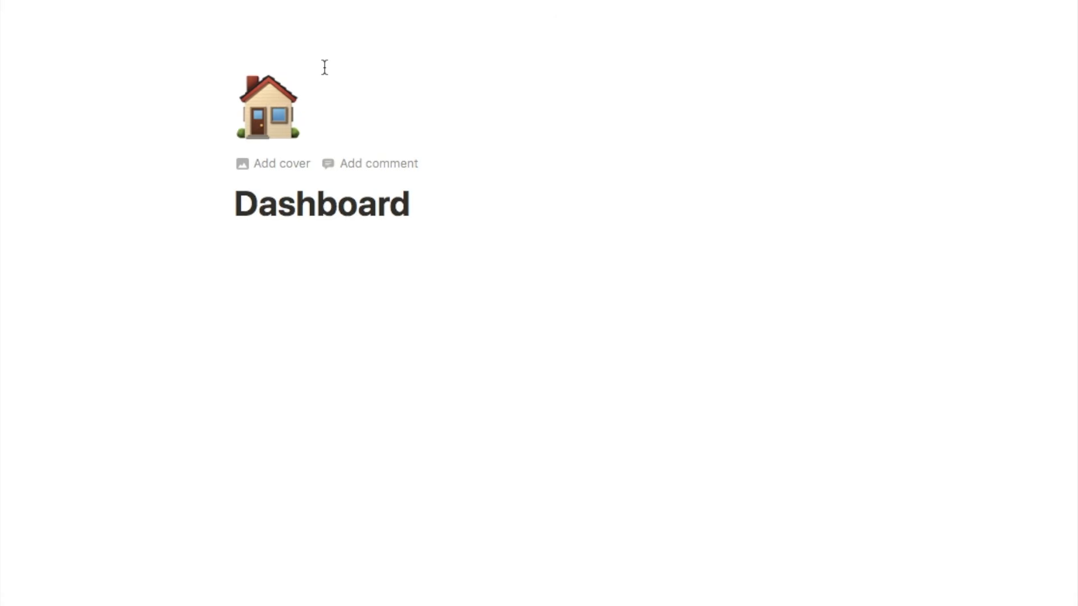
Add a page cover and replace it with the first Unsplash image found by searching for "plant".
{"action": "left_click", "coordinate": [272, 165]}
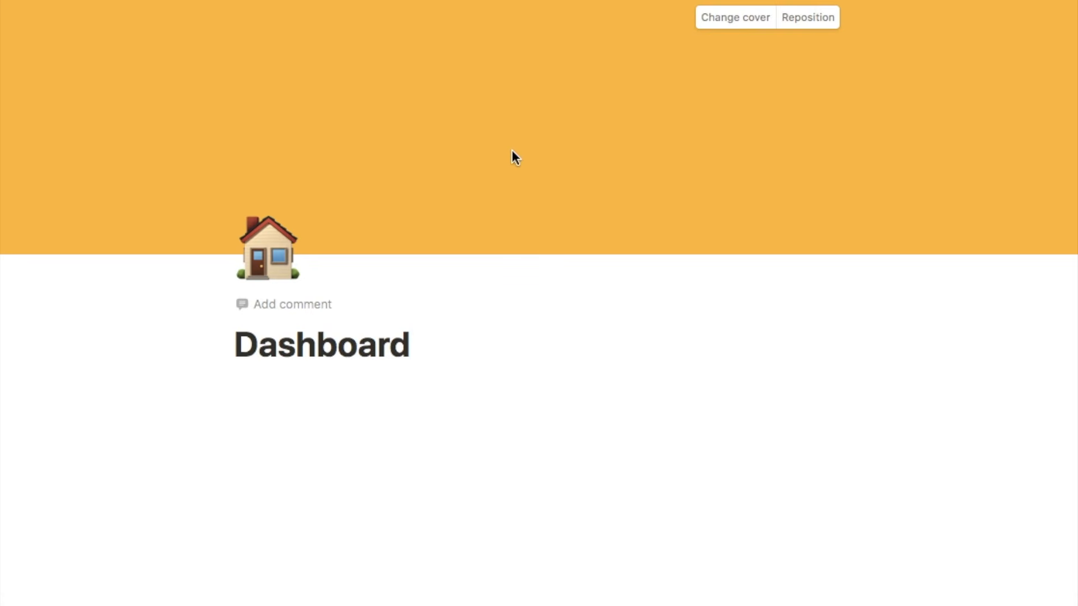
{"action": "left_click", "coordinate": [716, 24]}
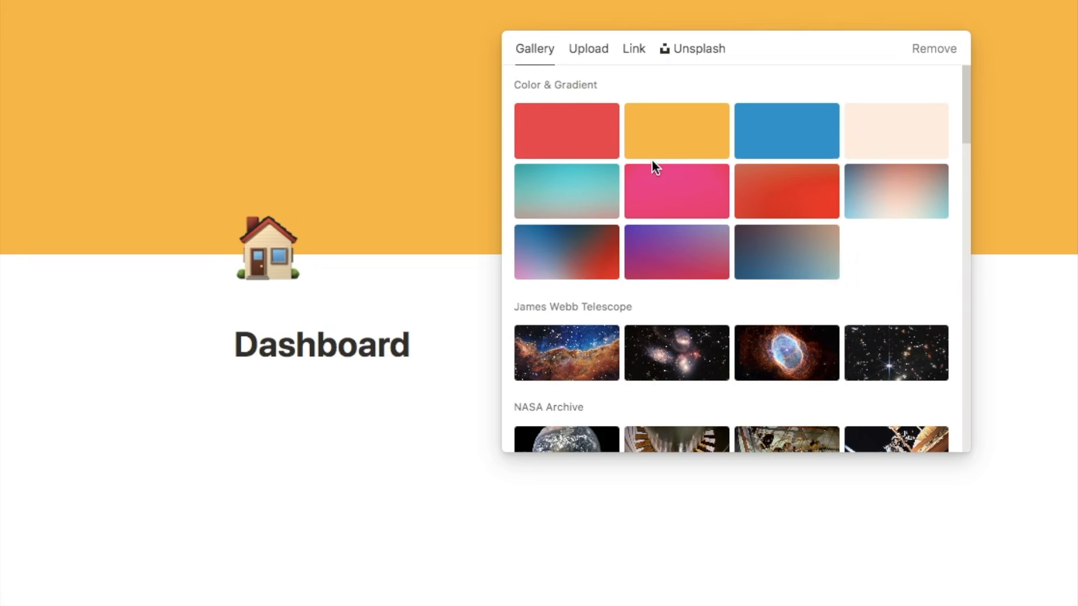
{"action": "left_click", "coordinate": [590, 56]}
{"action": "left_click", "coordinate": [638, 52]}
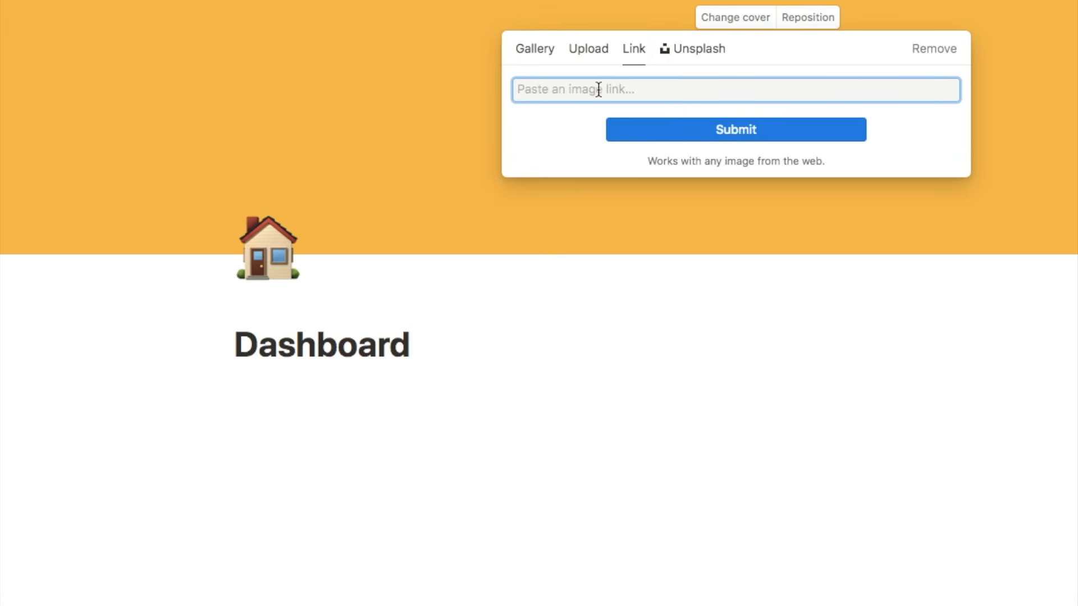
{"action": "left_click", "coordinate": [679, 51]}
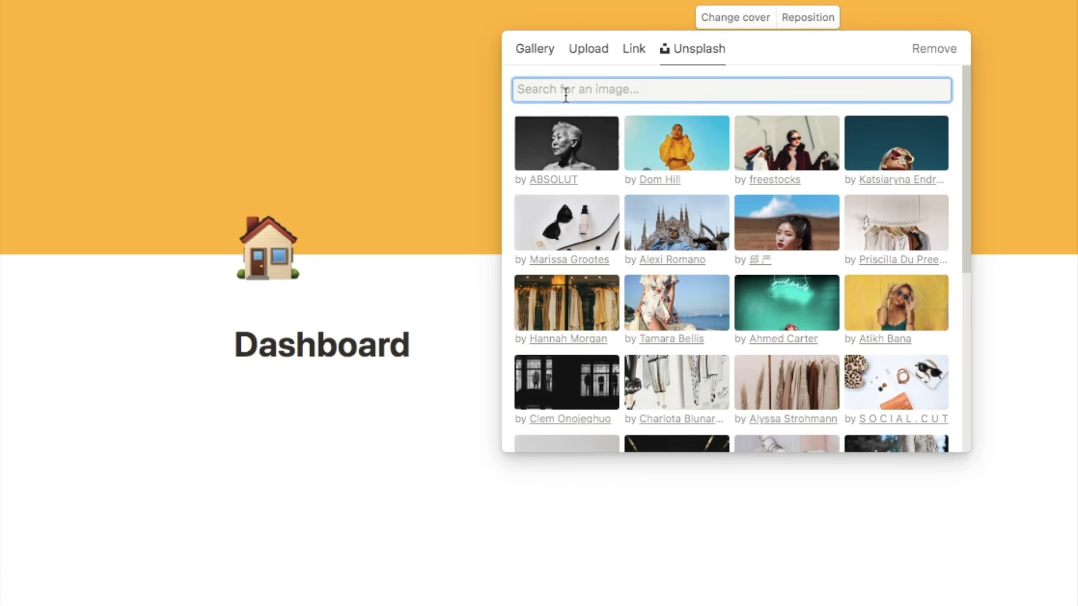
{"action": "type", "text": "plant"}
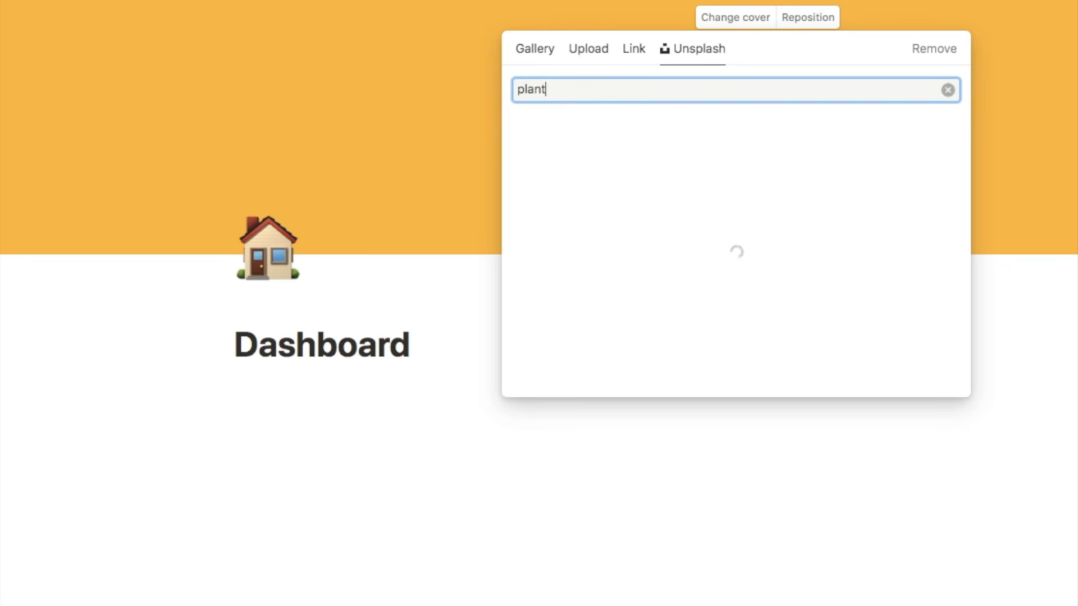
{"action": "left_click", "coordinate": [559, 147]}
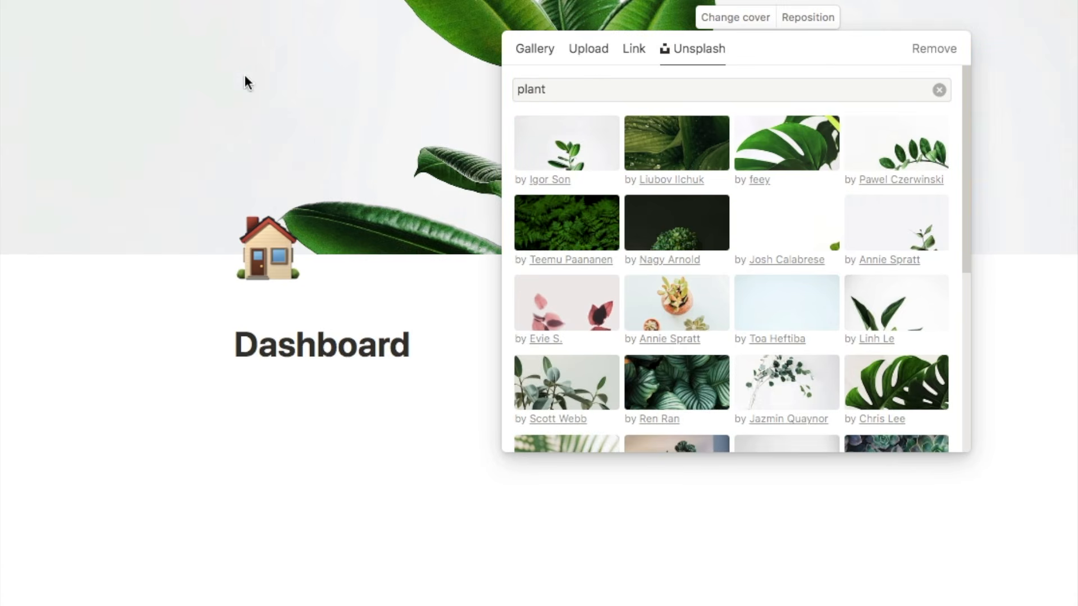
{"action": "left_click", "coordinate": [431, 343]}
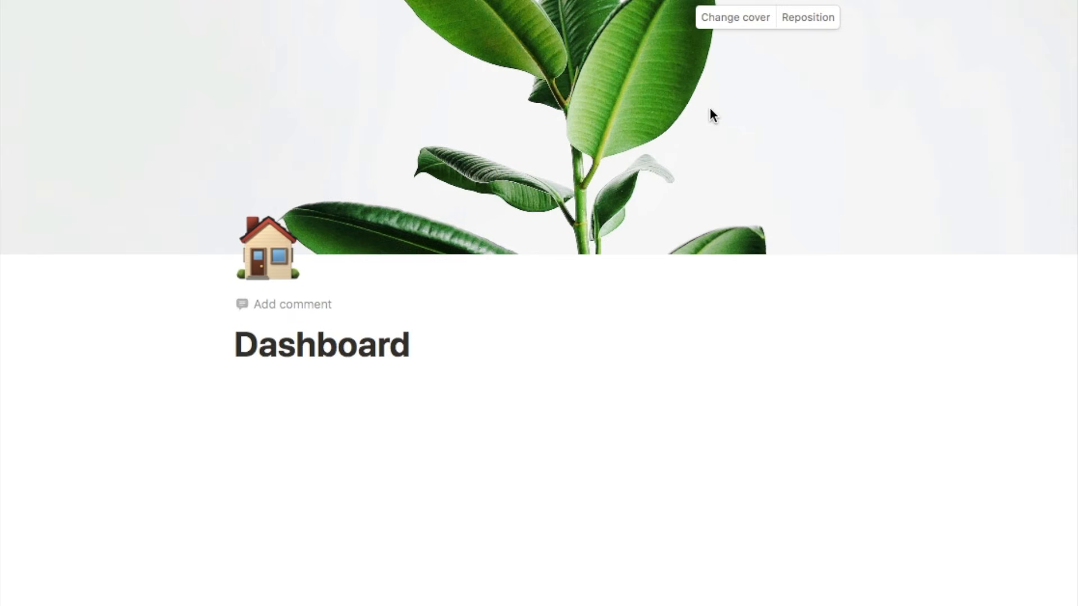
Reposition the cover image downward so the tops of the plant's leaves show, and save the position.
{"action": "left_click", "coordinate": [841, 19]}
{"action": "left_click_drag", "start_coordinate": [672, 56], "coordinate": [670, 171]}
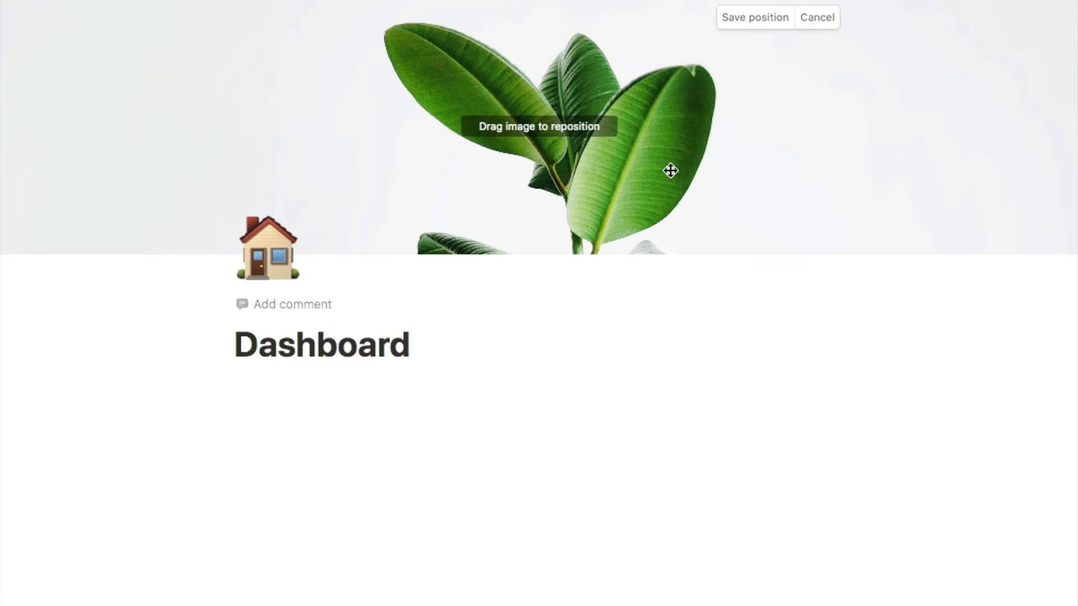
{"action": "left_click", "coordinate": [653, 336]}
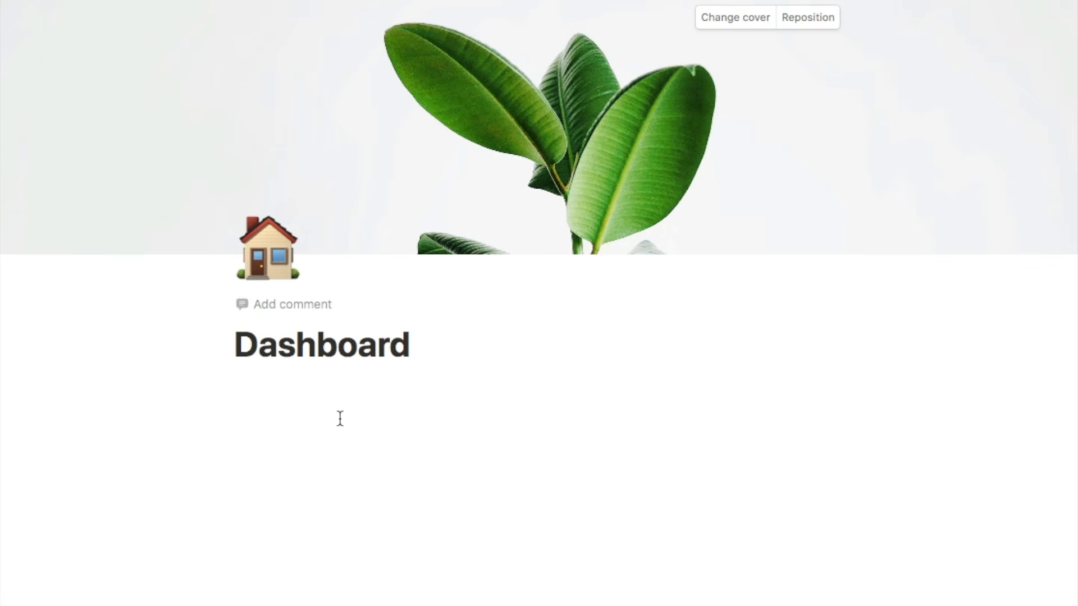
Enter the sample text "fjskjfks" below the Dashboard title and turn on full width for the page.
{"action": "key", "text": "Return"}
{"action": "type", "text": "fjskjfks"}
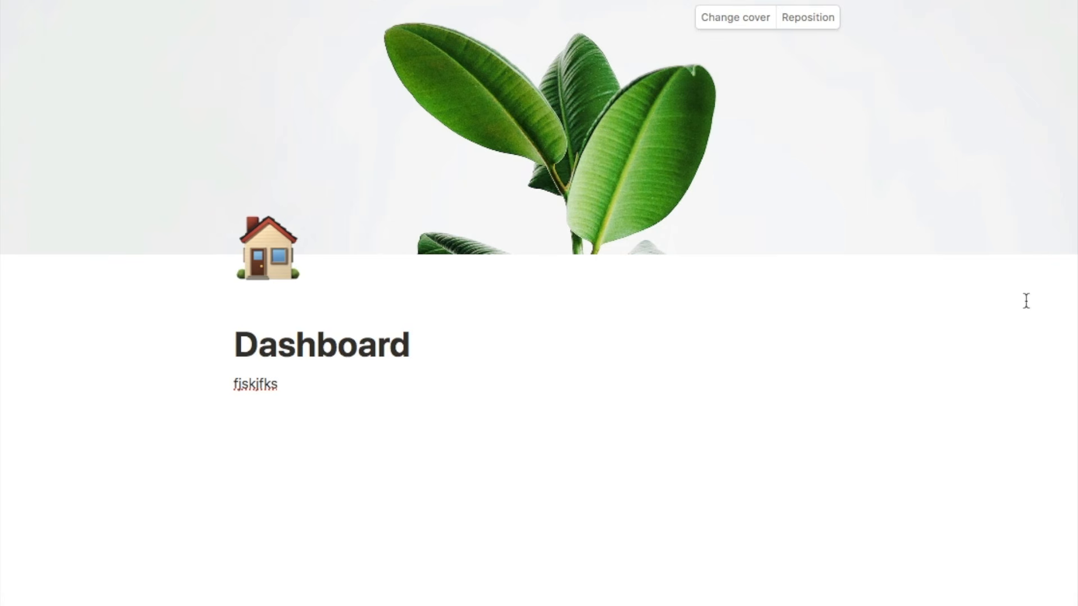
{"action": "left_click", "coordinate": [1054, 20]}
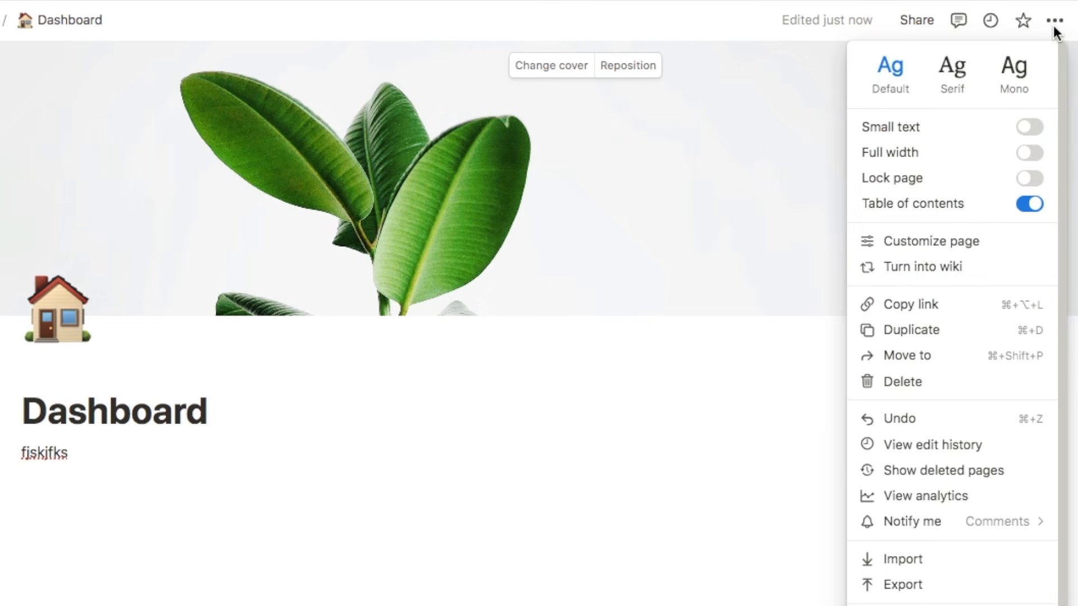
{"action": "left_click", "coordinate": [1031, 153]}
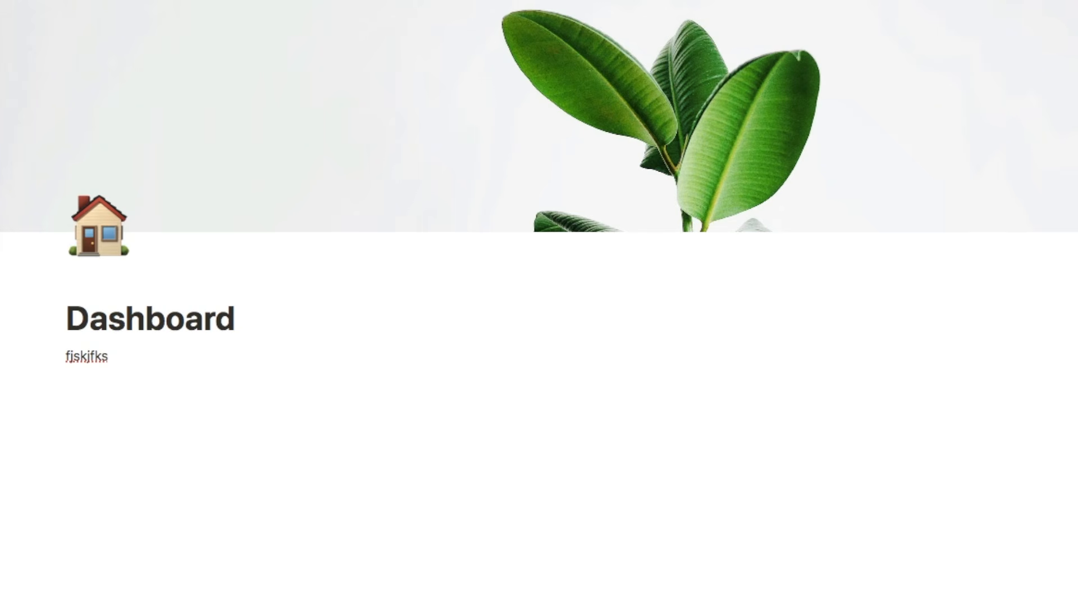
Delete the sample text below the Dashboard title, leaving an empty line.
{"action": "left_click", "coordinate": [150, 358]}
{"action": "key", "text": "BackSpace"}
{"action": "key", "text": "BackSpace"}
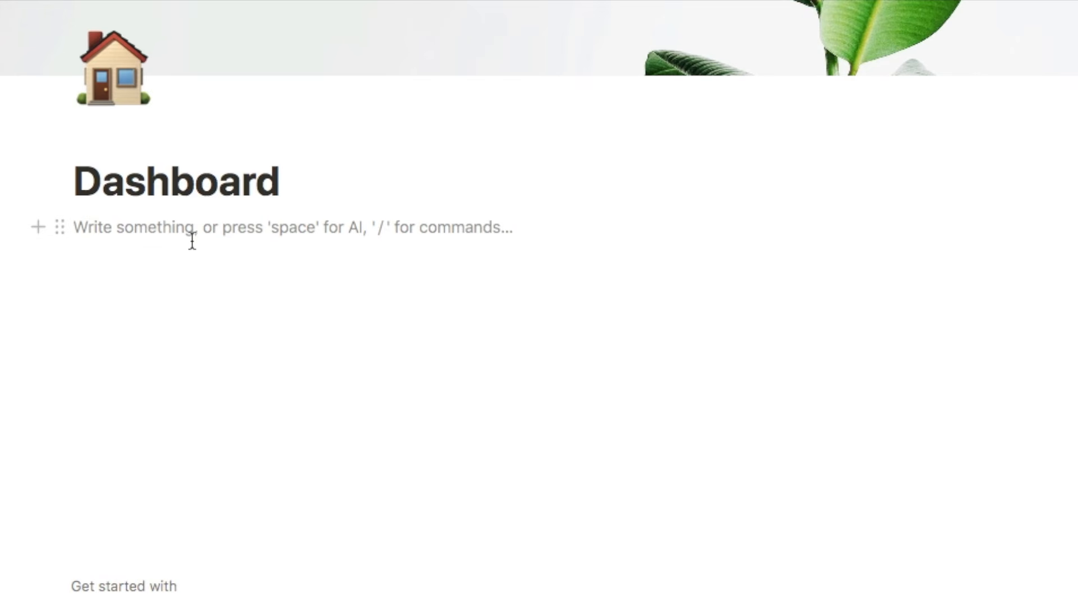
Insert an inline database titled "To-do List" below the page title and hide its database title.
{"action": "type", "text": "/"}
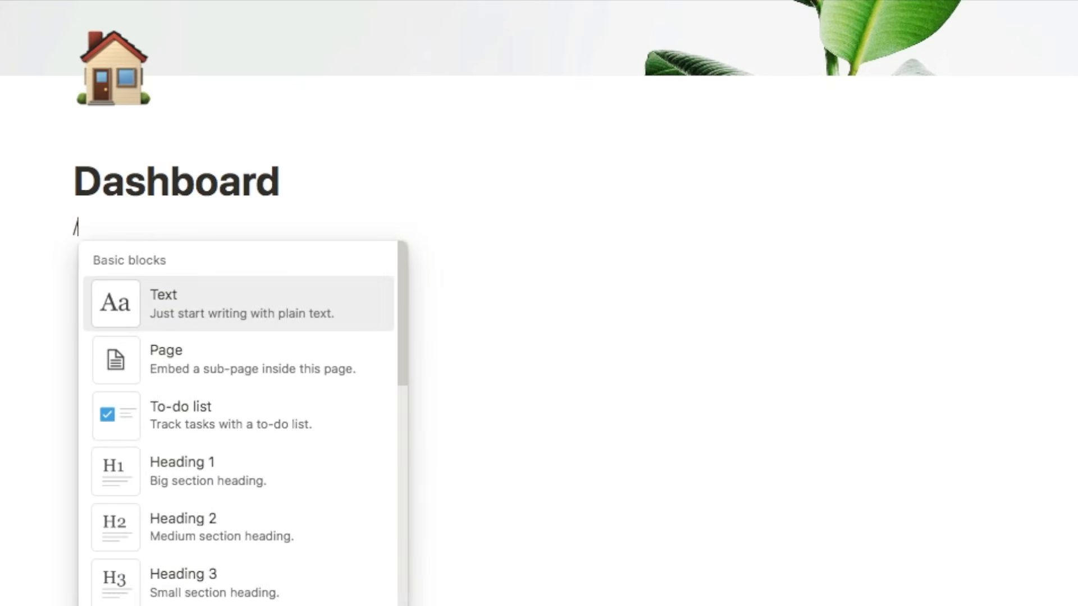
{"action": "type", "text": "data"}
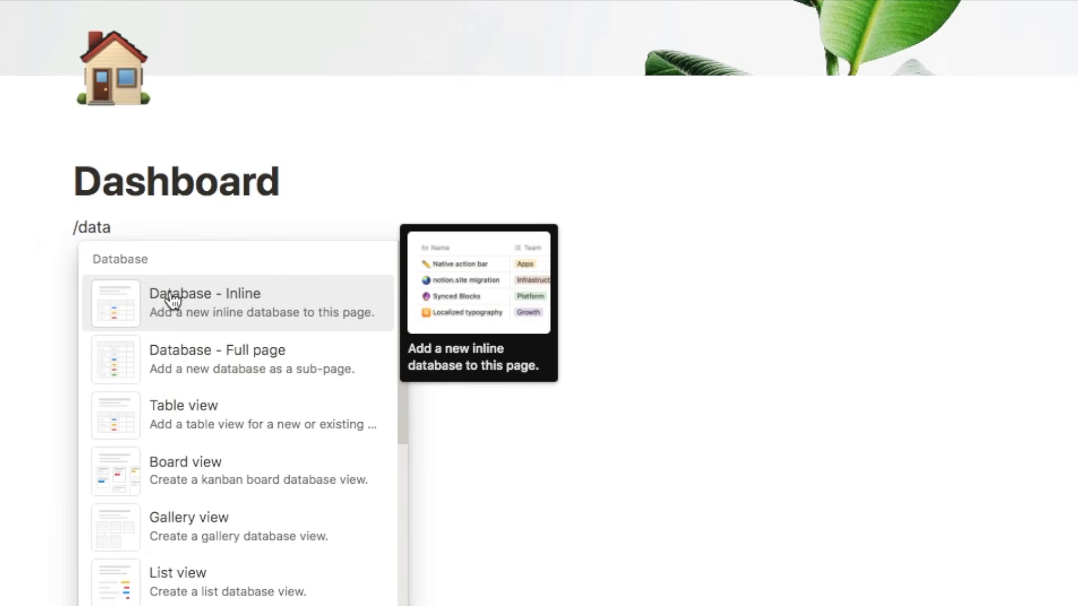
{"action": "left_click", "coordinate": [237, 310]}
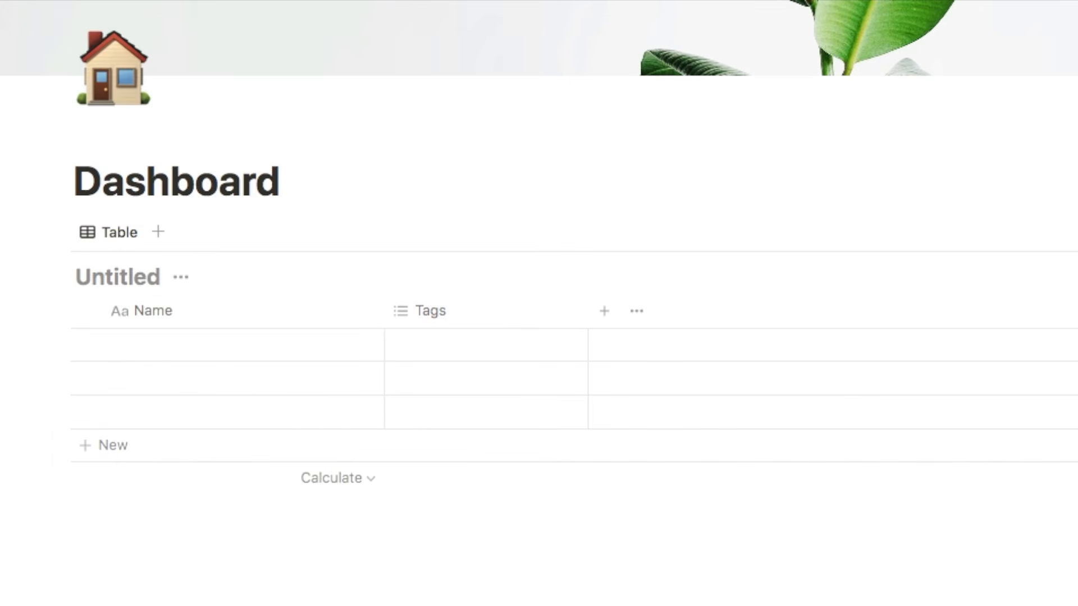
{"action": "type", "text": "To-do List"}
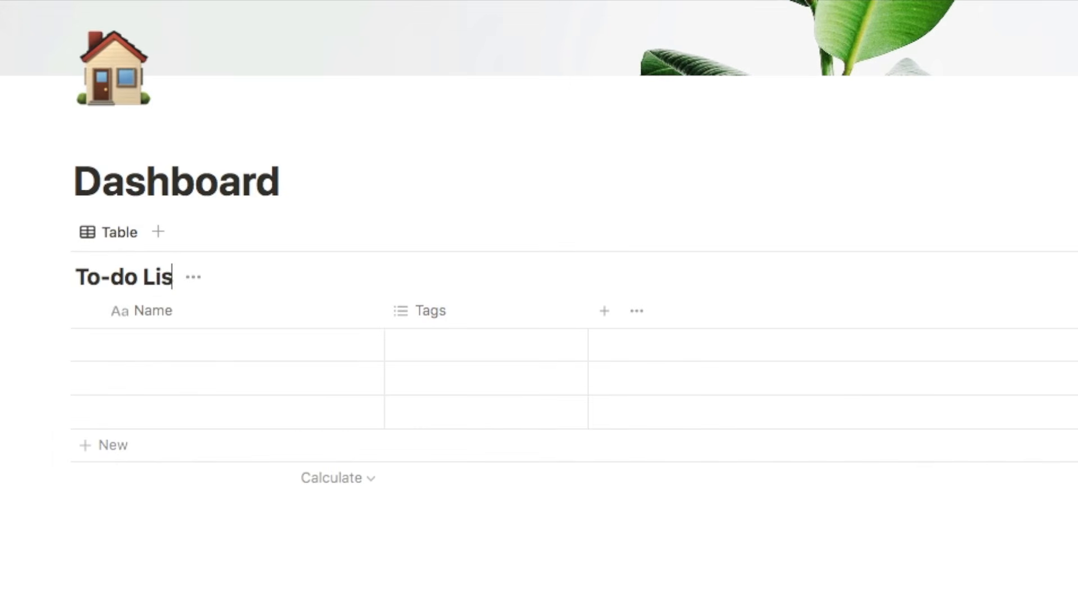
{"action": "left_click", "coordinate": [204, 283]}
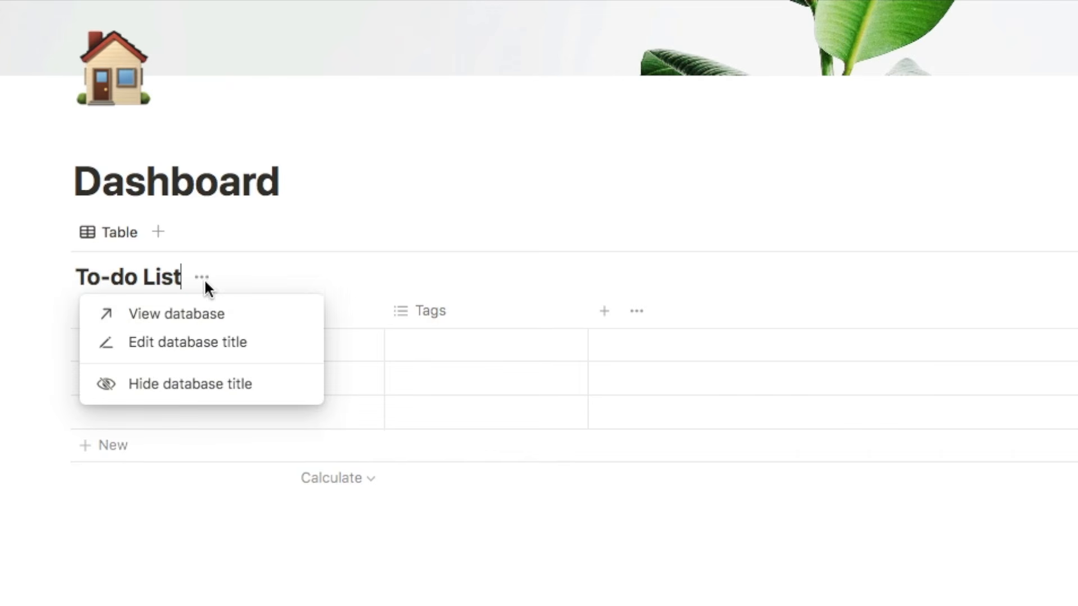
{"action": "left_click", "coordinate": [196, 385]}
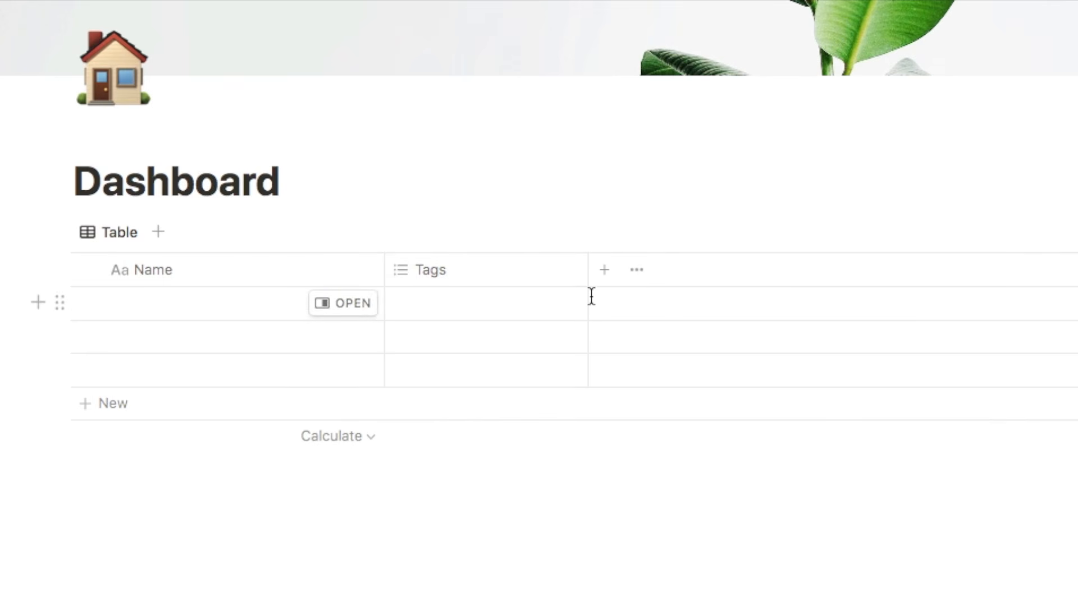
Delete the Tags property and enter the tasks "Go grocery shopping", "Marathon training session", "Reply to emails" and "Plan YouTube video".
{"action": "left_click", "coordinate": [457, 276]}
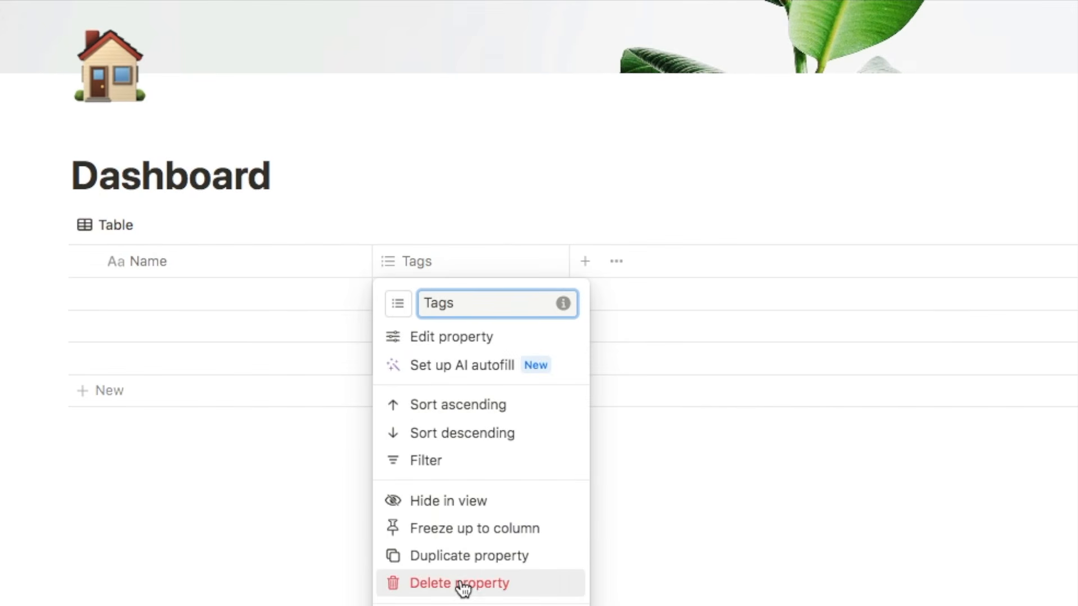
{"action": "left_click", "coordinate": [460, 584]}
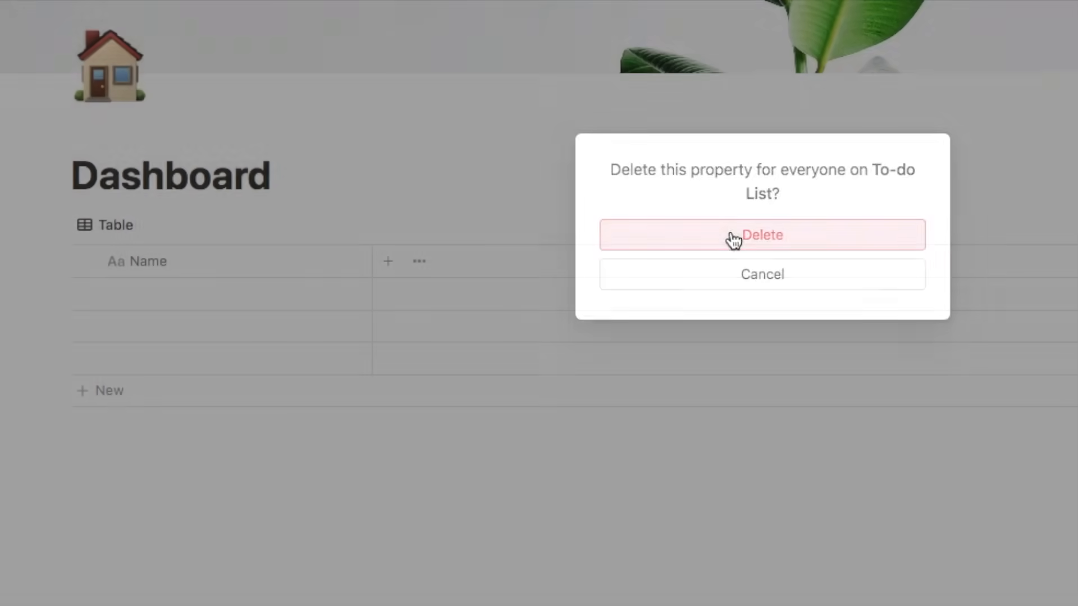
{"action": "left_click", "coordinate": [733, 236]}
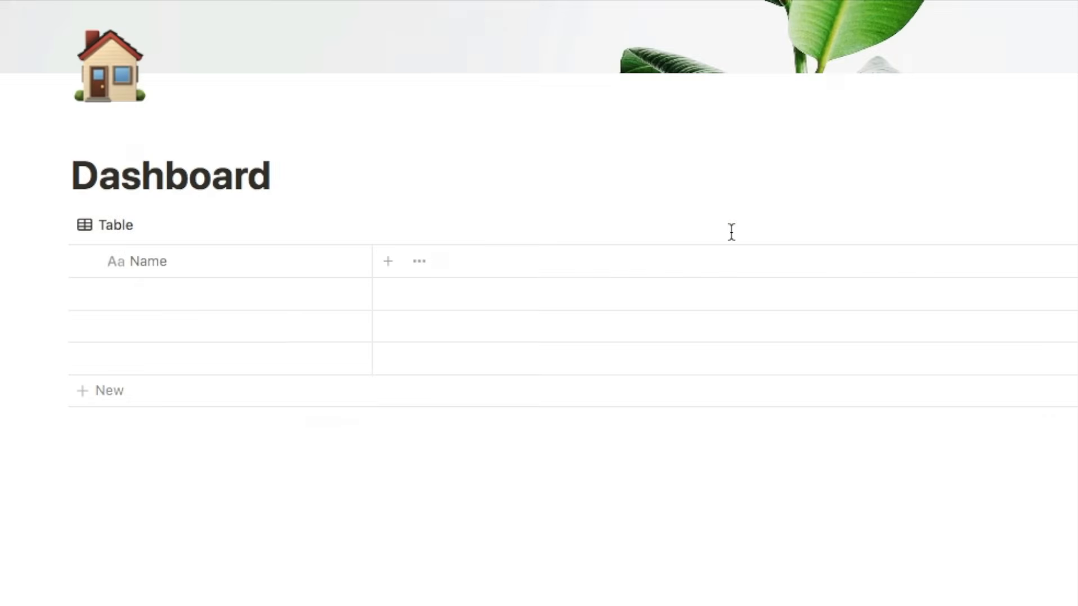
{"action": "left_click", "coordinate": [192, 292]}
{"action": "type", "text": "Go grocery shopping"}
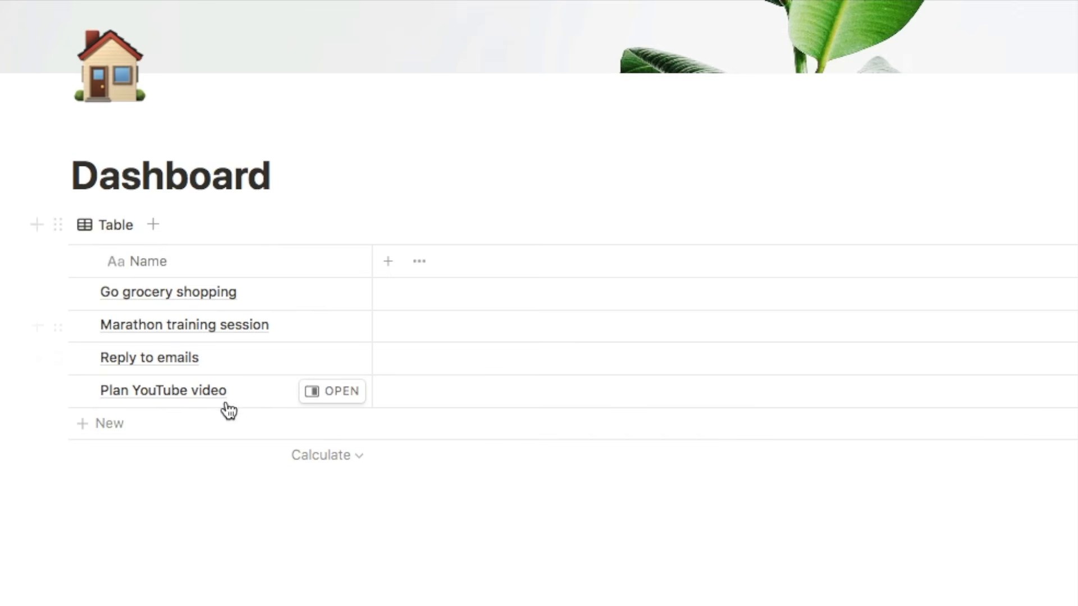
Add a Date property named "Due" to the To-do List database.
{"action": "left_click", "coordinate": [388, 261]}
{"action": "type", "text": "date"}
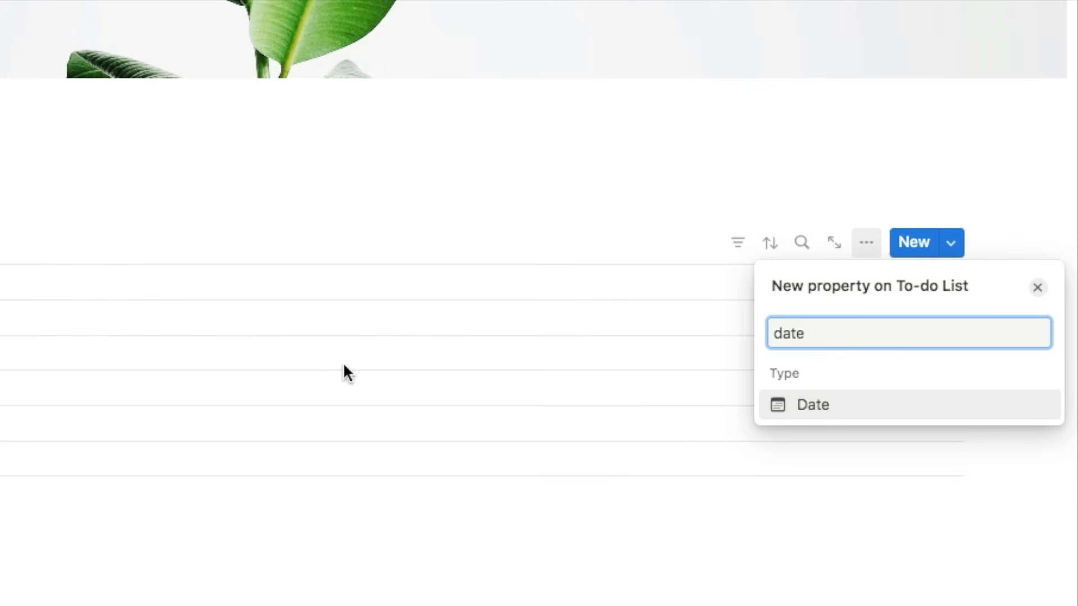
{"action": "left_click", "coordinate": [836, 409]}
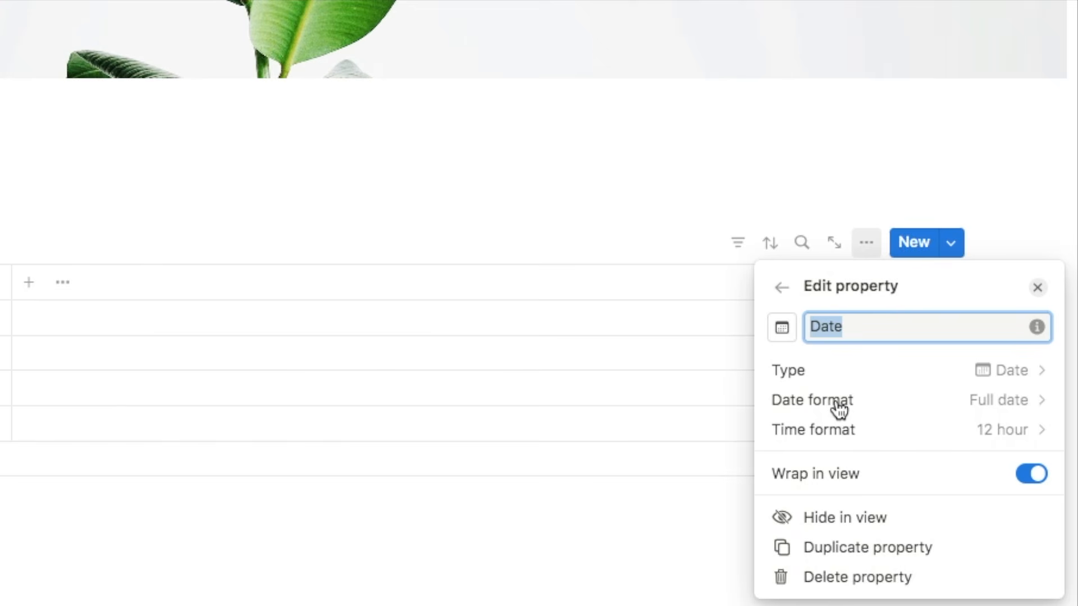
{"action": "type", "text": "Du"}
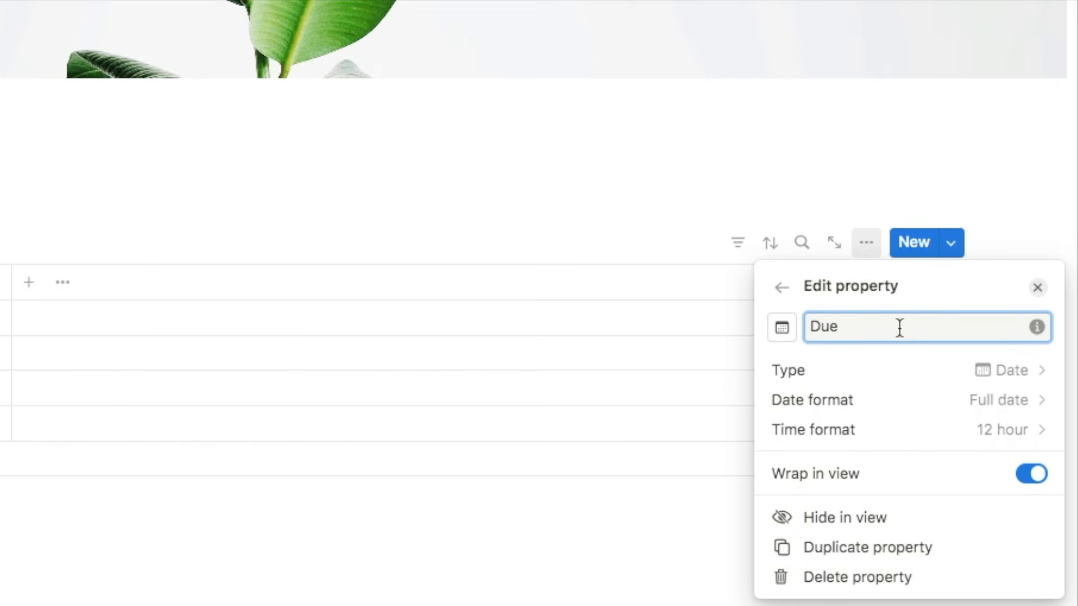
{"action": "left_click", "coordinate": [1018, 253]}
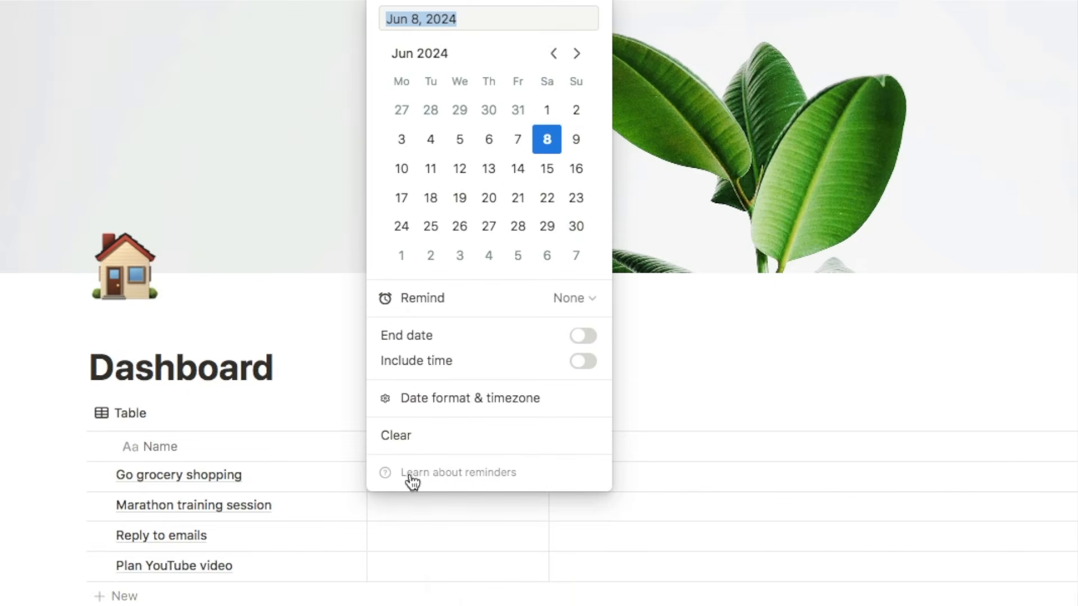
Set the Due date of all four tasks to June 8, 2024.
{"action": "left_click", "coordinate": [549, 147]}
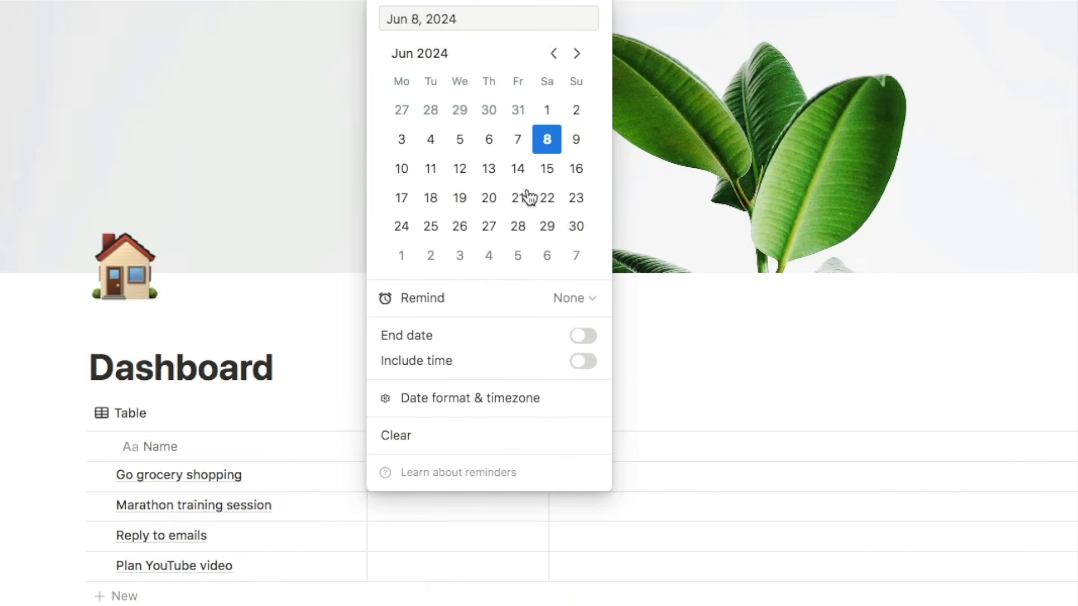
{"action": "left_click", "coordinate": [406, 505]}
{"action": "left_click", "coordinate": [423, 512]}
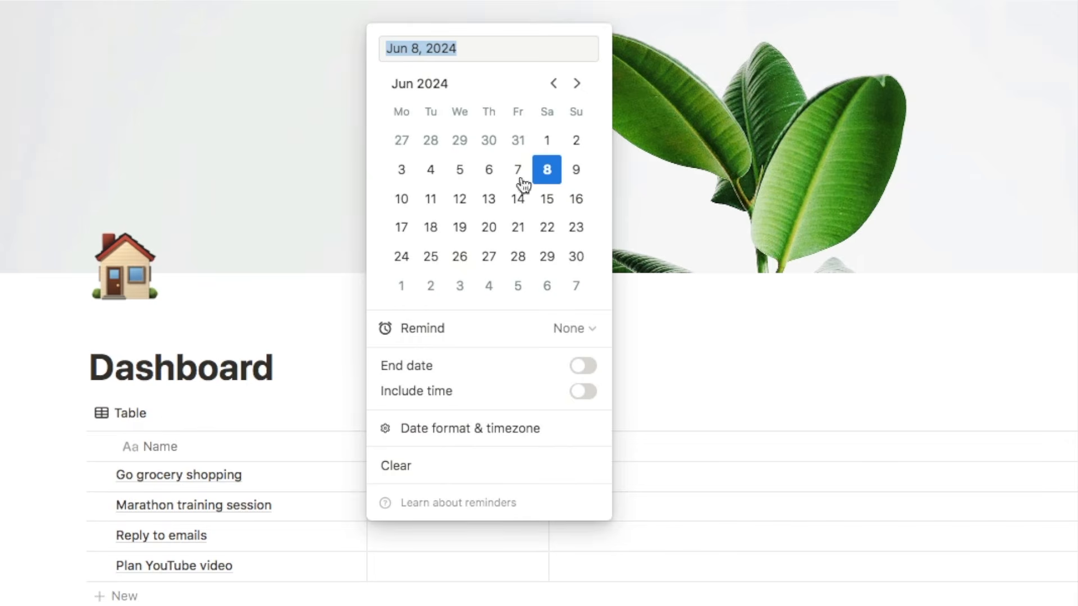
{"action": "left_click", "coordinate": [549, 168]}
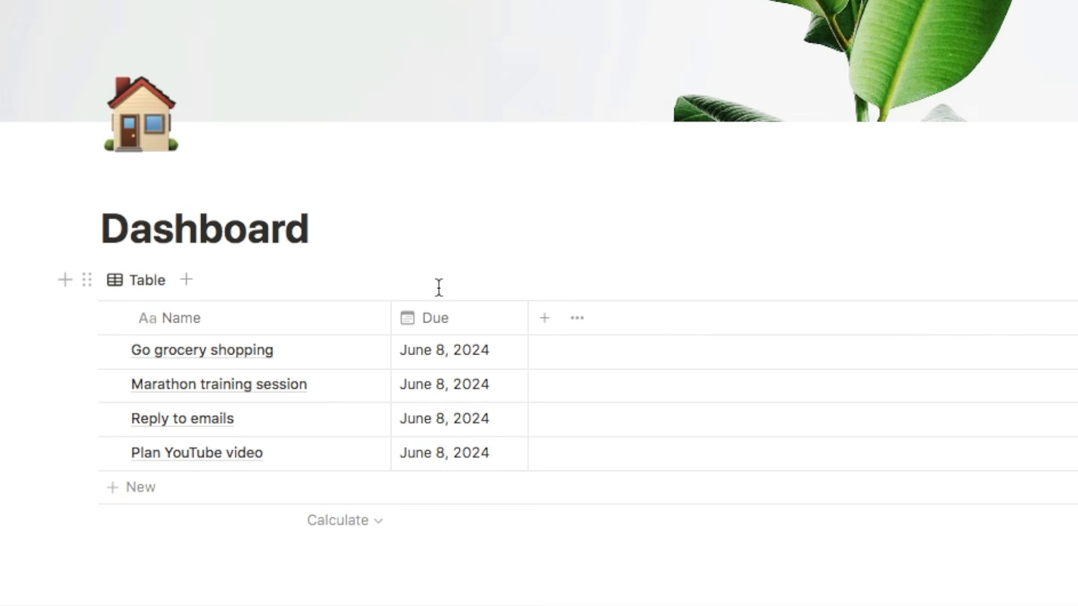
Add a Select property named "Priority" to the To-do List database.
{"action": "left_click", "coordinate": [545, 321]}
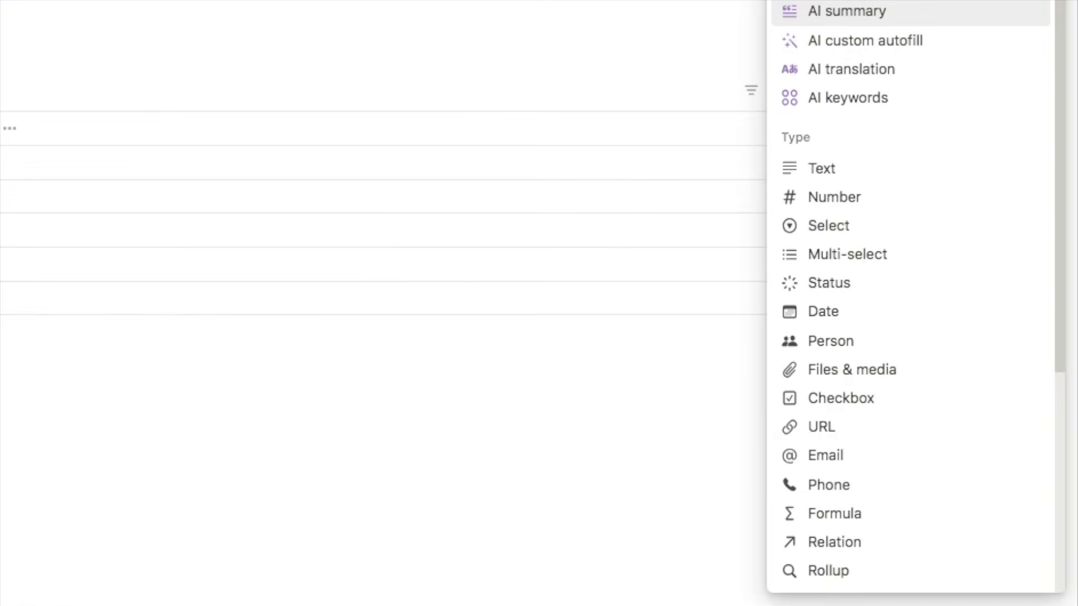
{"action": "type", "text": "sele"}
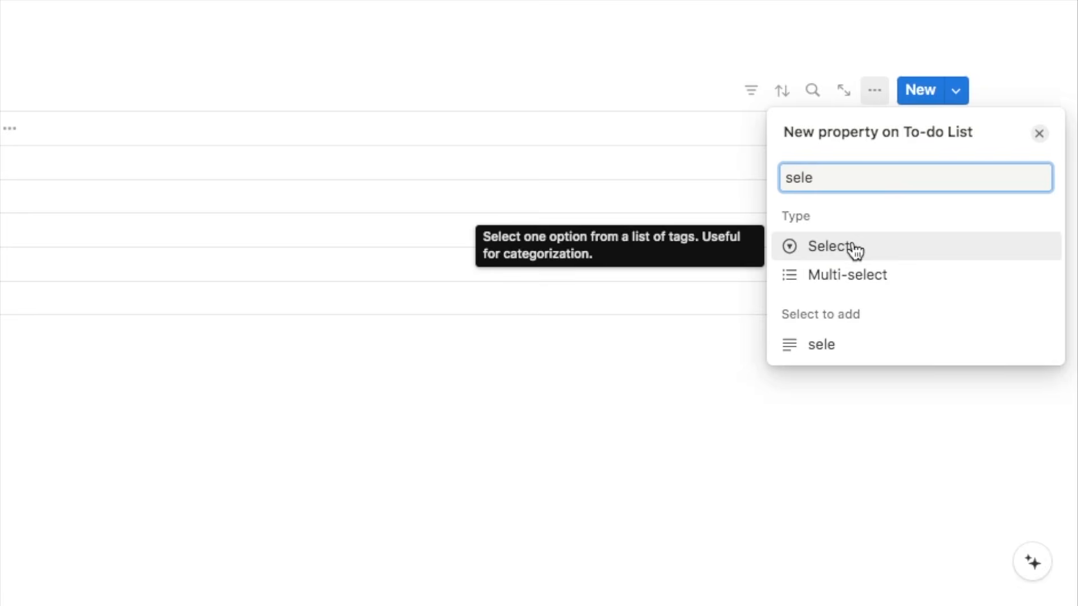
{"action": "left_click", "coordinate": [823, 249]}
{"action": "type", "text": "Priority"}
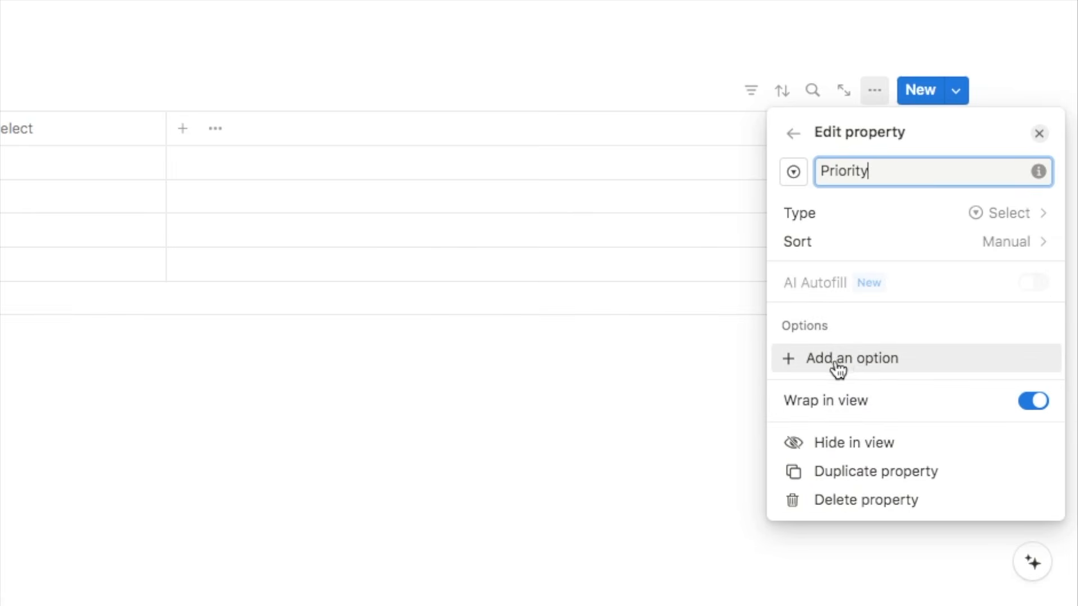
Create the options "High", "Medium" and "Low" for the Priority property.
{"action": "left_click", "coordinate": [861, 362]}
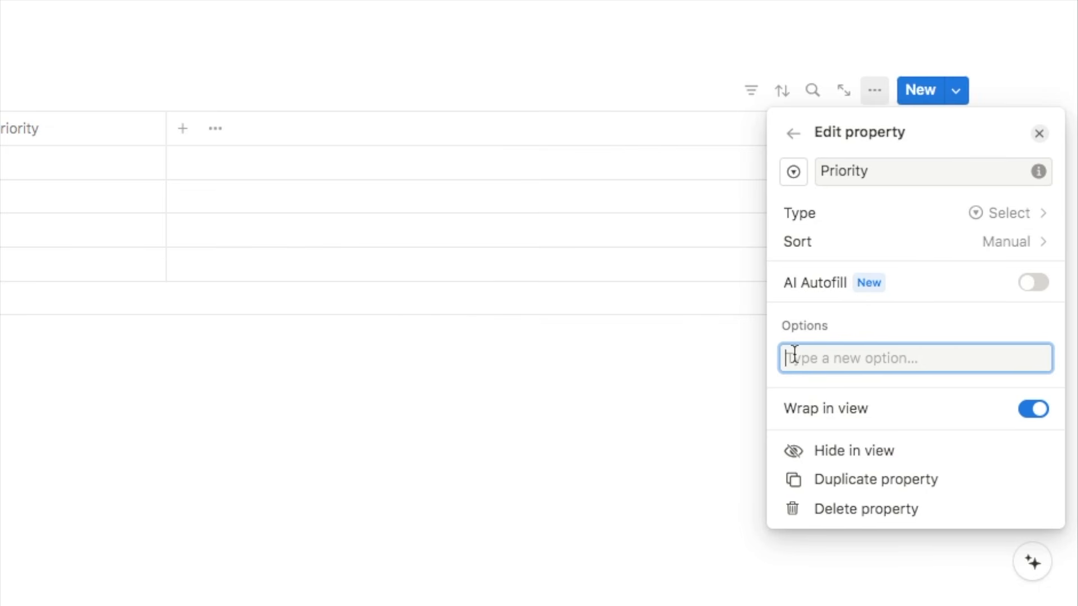
{"action": "type", "text": "High"}
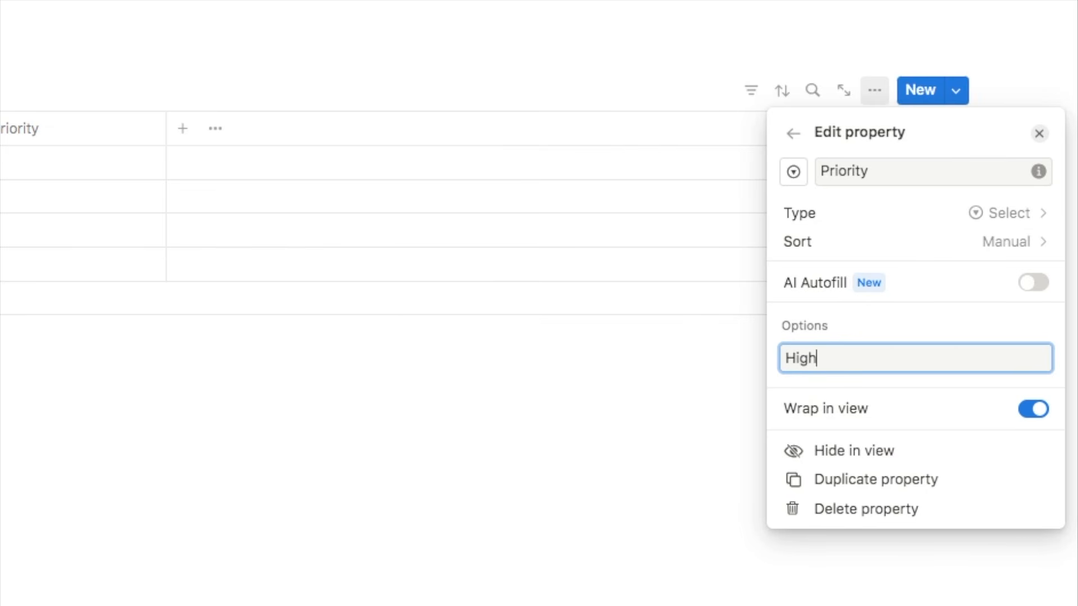
{"action": "key", "text": "Return"}
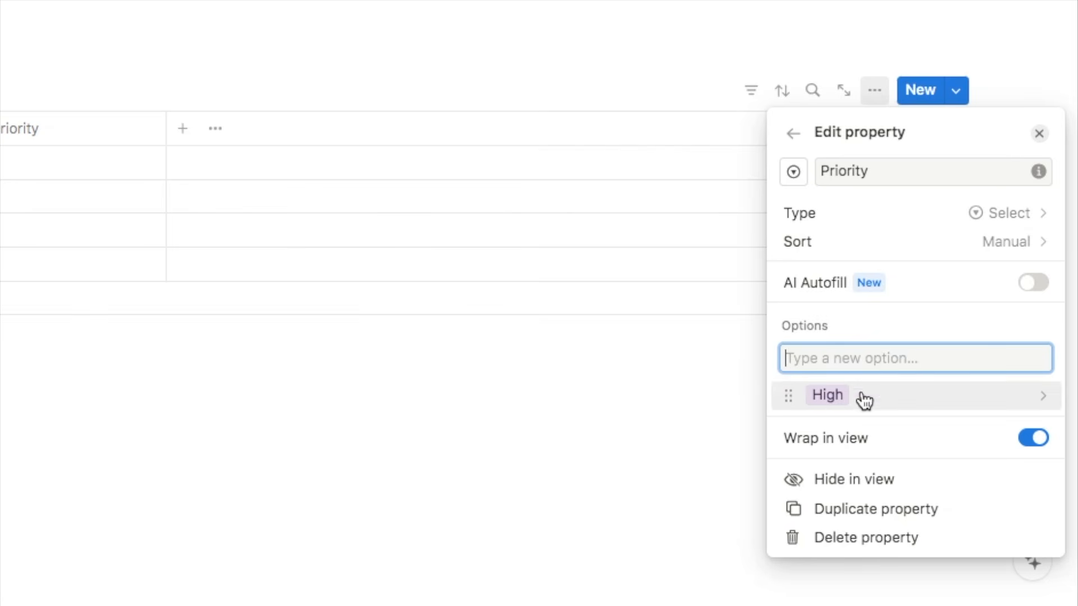
{"action": "type", "text": "Medium"}
{"action": "key", "text": "Return"}
{"action": "type", "text": "Low"}
{"action": "key", "text": "Return"}
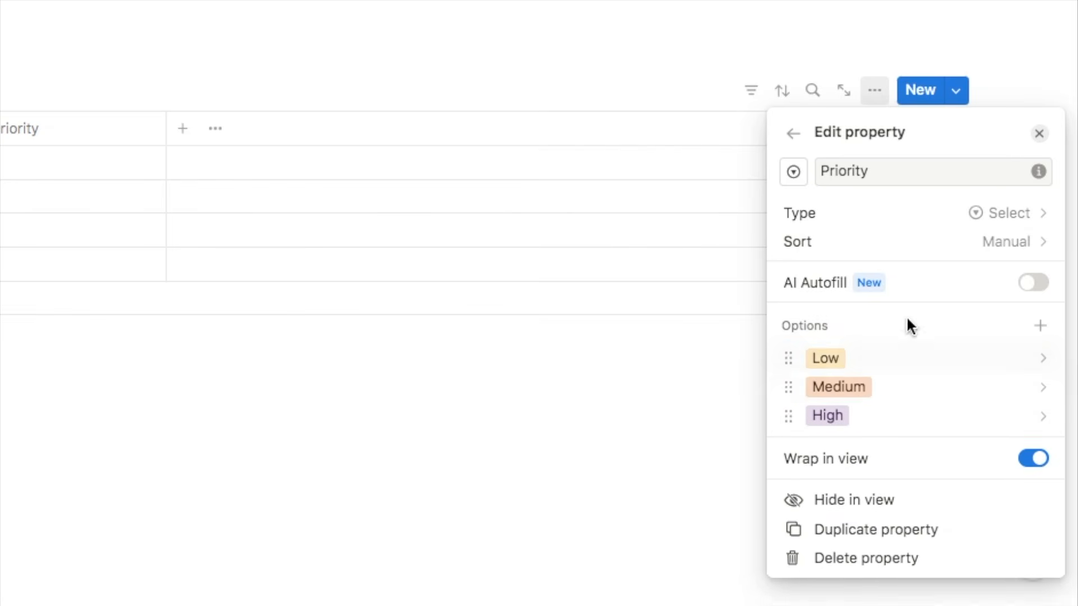
Color the Priority options: High red, Medium yellow and Low green.
{"action": "left_click", "coordinate": [831, 416]}
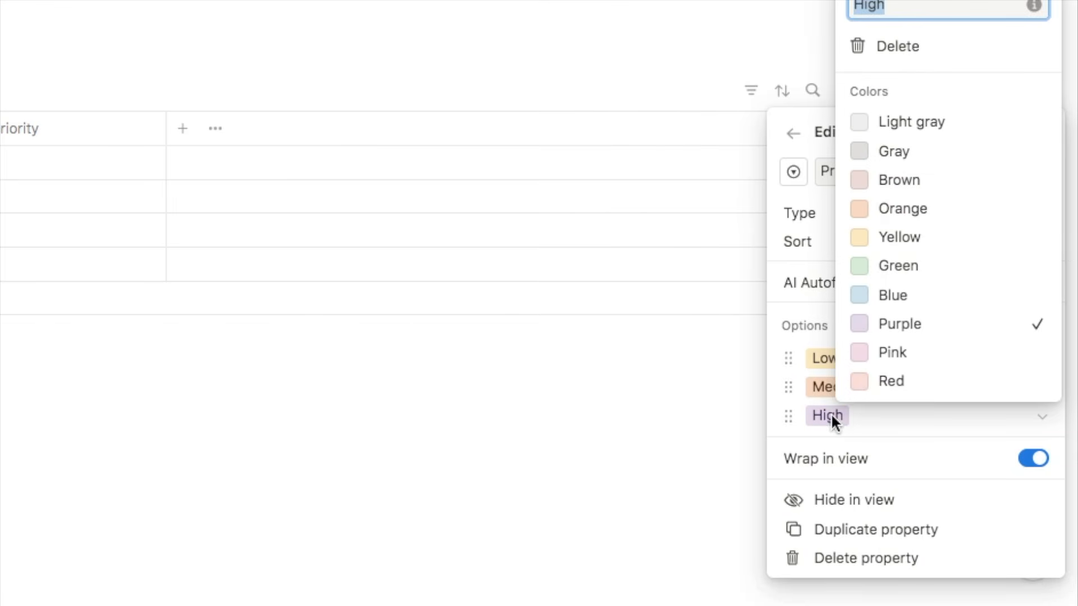
{"action": "left_click", "coordinate": [891, 381]}
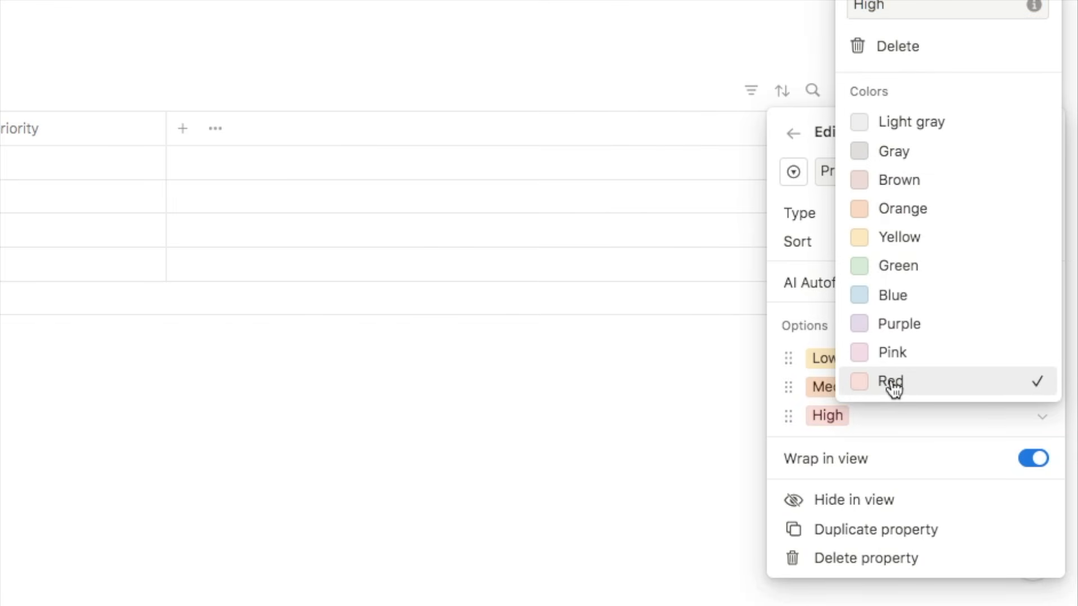
{"action": "left_click", "coordinate": [897, 214]}
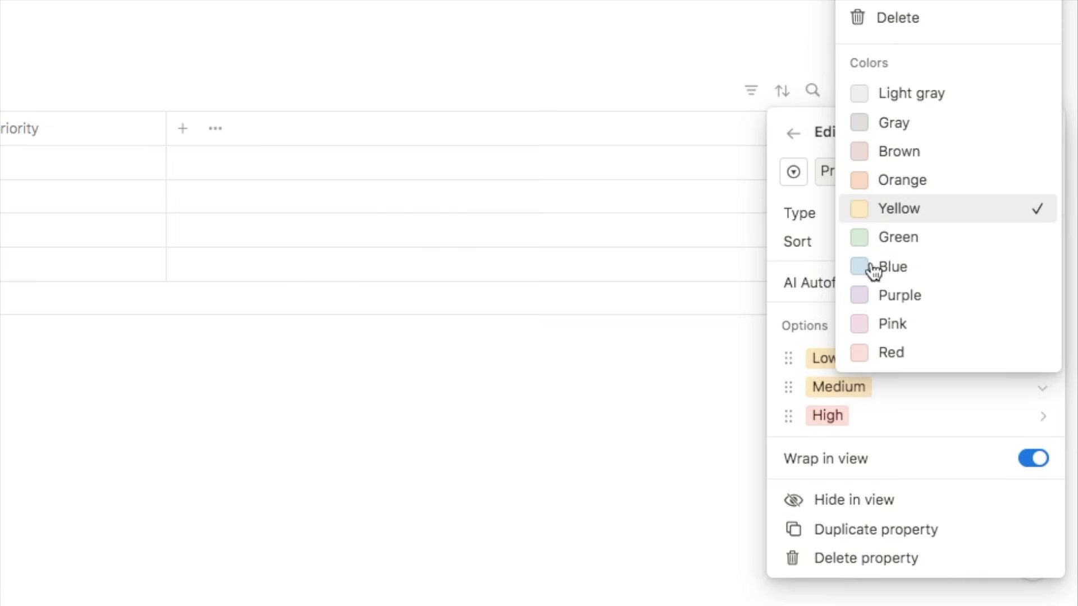
{"action": "left_click", "coordinate": [829, 362]}
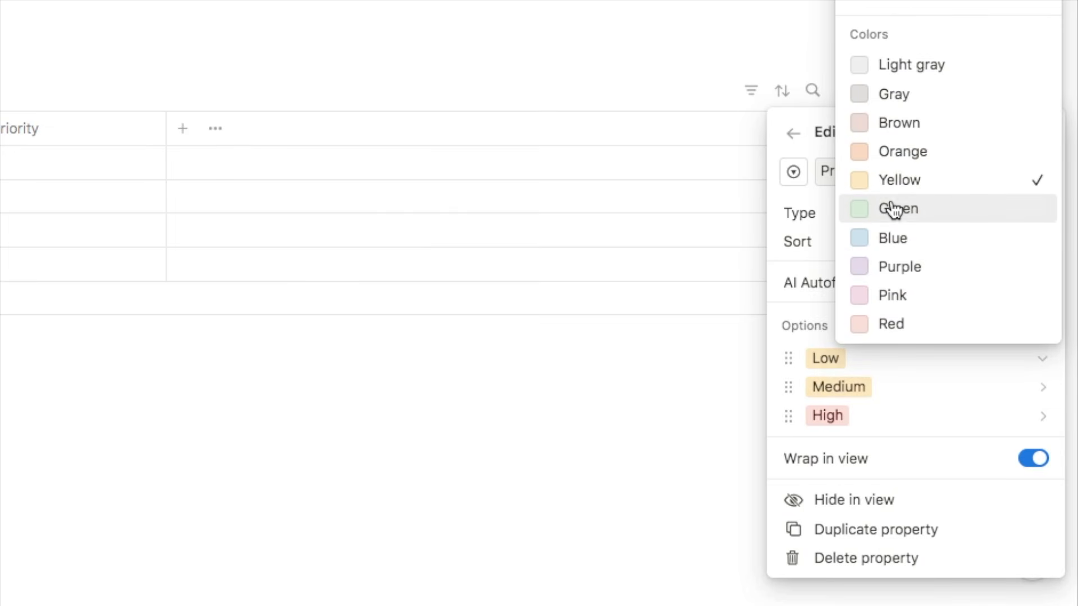
{"action": "left_click", "coordinate": [894, 210]}
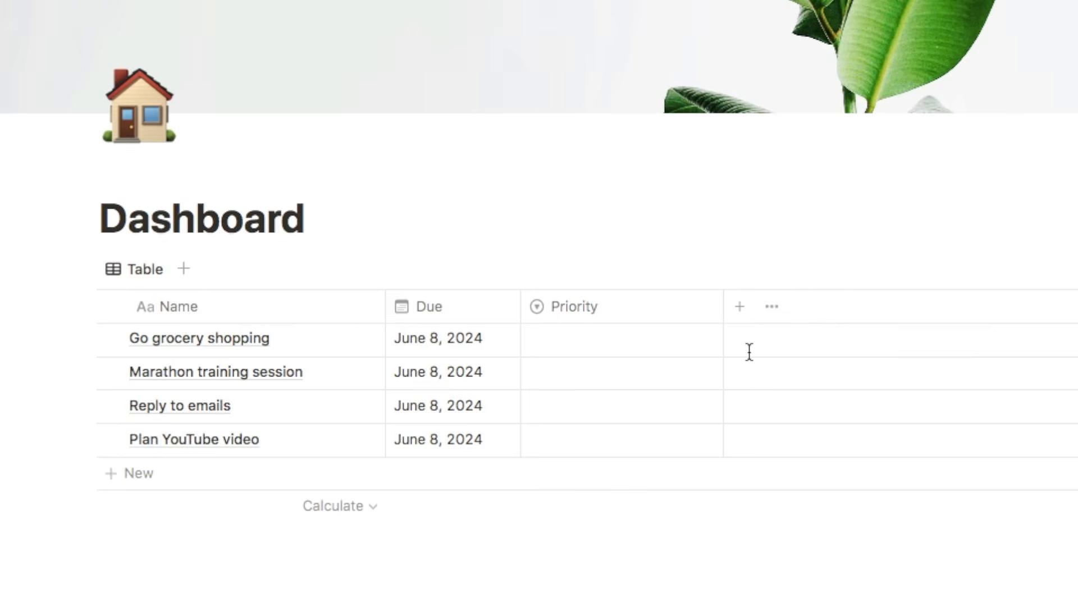
Set the priorities to High for grocery shopping and the YouTube video, Medium for marathon training and Low for replying to emails.
{"action": "left_click", "coordinate": [565, 343]}
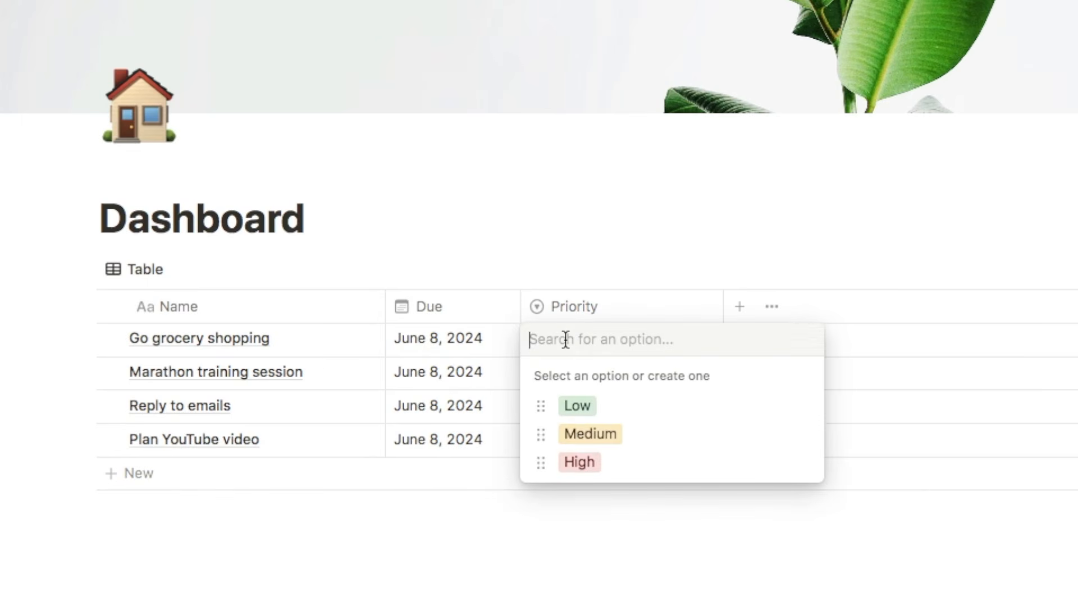
{"action": "left_click", "coordinate": [578, 461]}
{"action": "left_click", "coordinate": [561, 373]}
{"action": "left_click", "coordinate": [590, 470]}
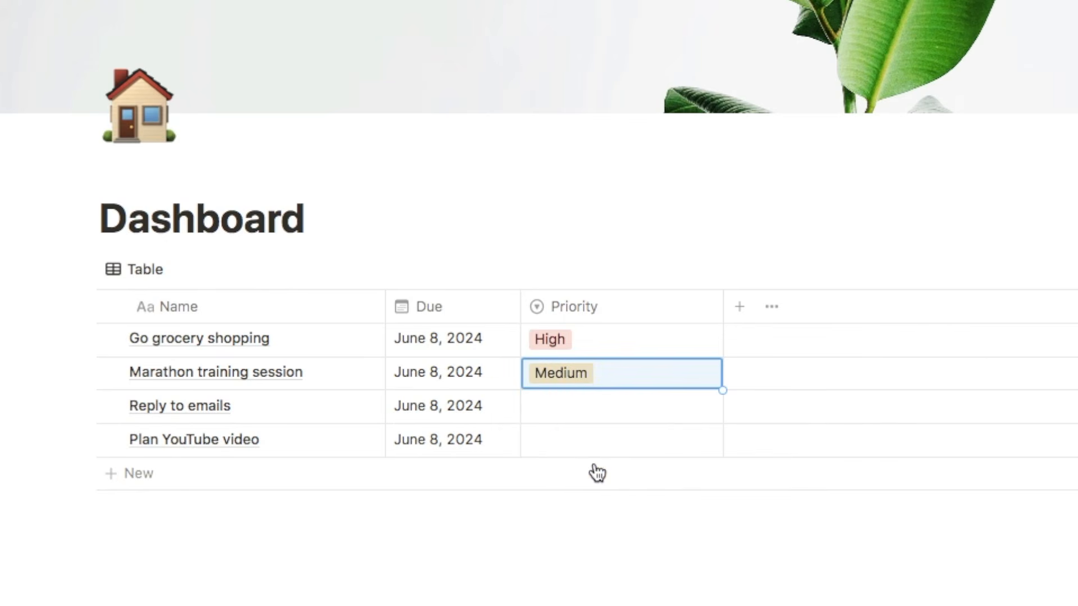
{"action": "left_click", "coordinate": [548, 409]}
{"action": "left_click", "coordinate": [577, 471]}
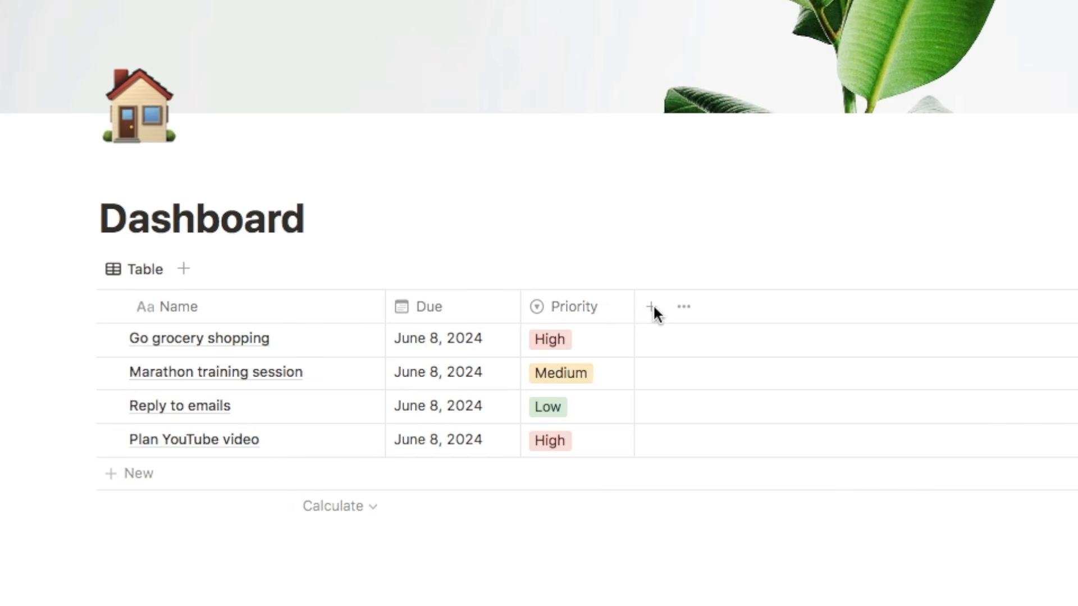
Add a Checkbox property named "Done" and try ticking it for the "Go grocery shopping" task.
{"action": "left_click", "coordinate": [651, 306]}
{"action": "type", "text": "check"}
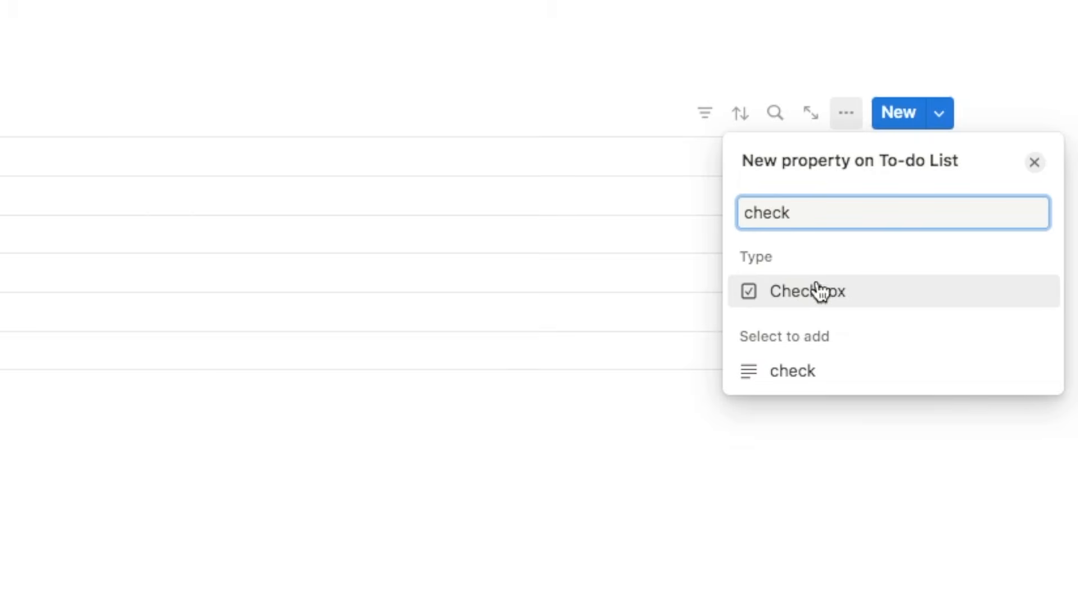
{"action": "left_click", "coordinate": [820, 291]}
{"action": "type", "text": "Done"}
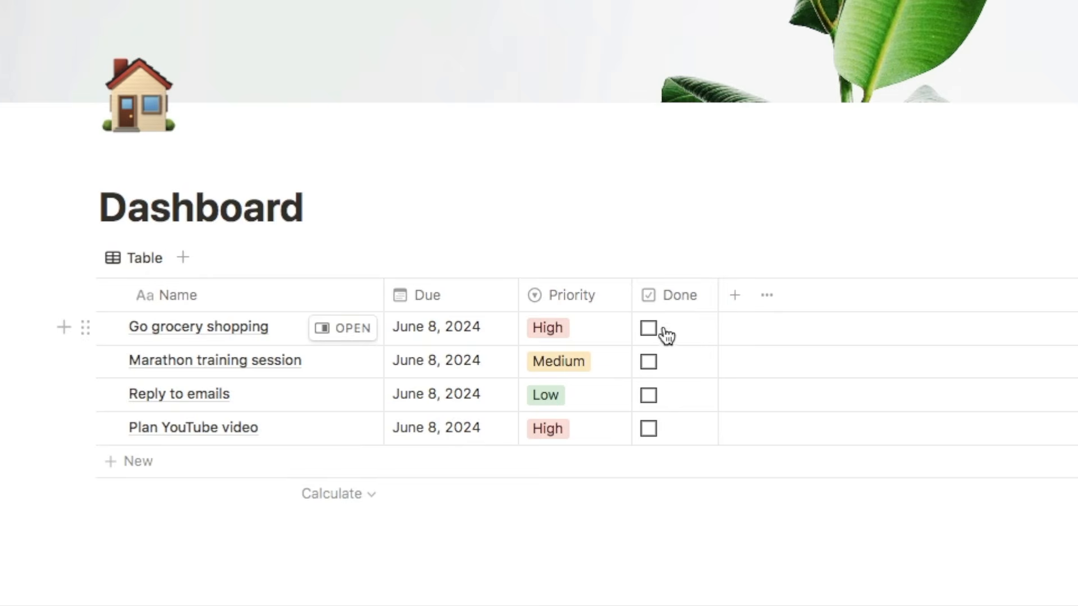
{"action": "left_click", "coordinate": [649, 331]}
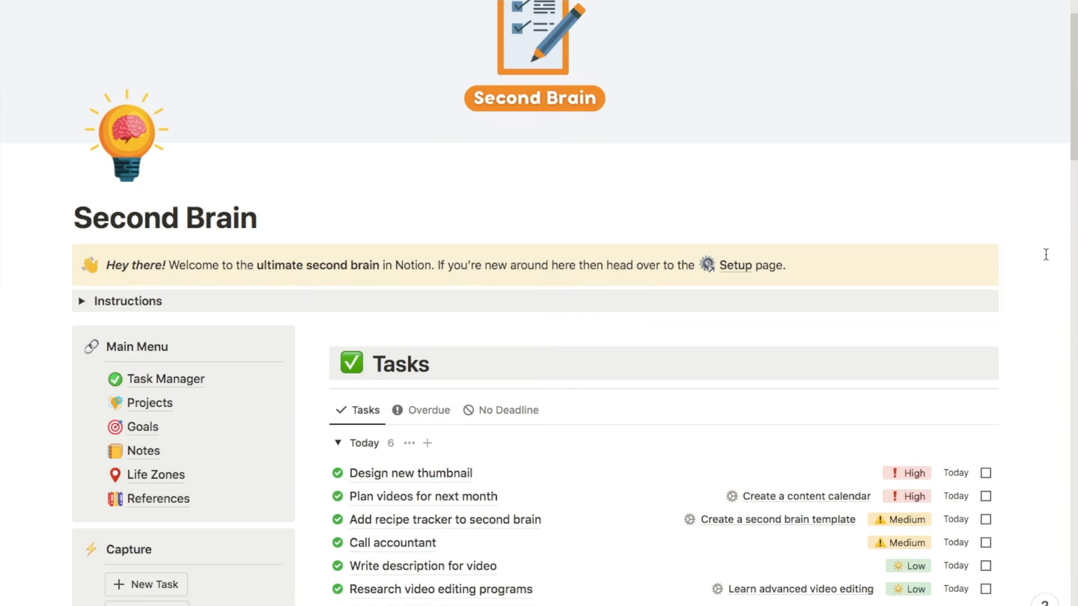
Look through the Second Brain template's tasks, projects, goals and notes sections, ticking off the "Record new YouTube video" task.
{"action": "scroll", "coordinate": [1045, 255], "scroll_direction": "down", "scroll_amount": 5}
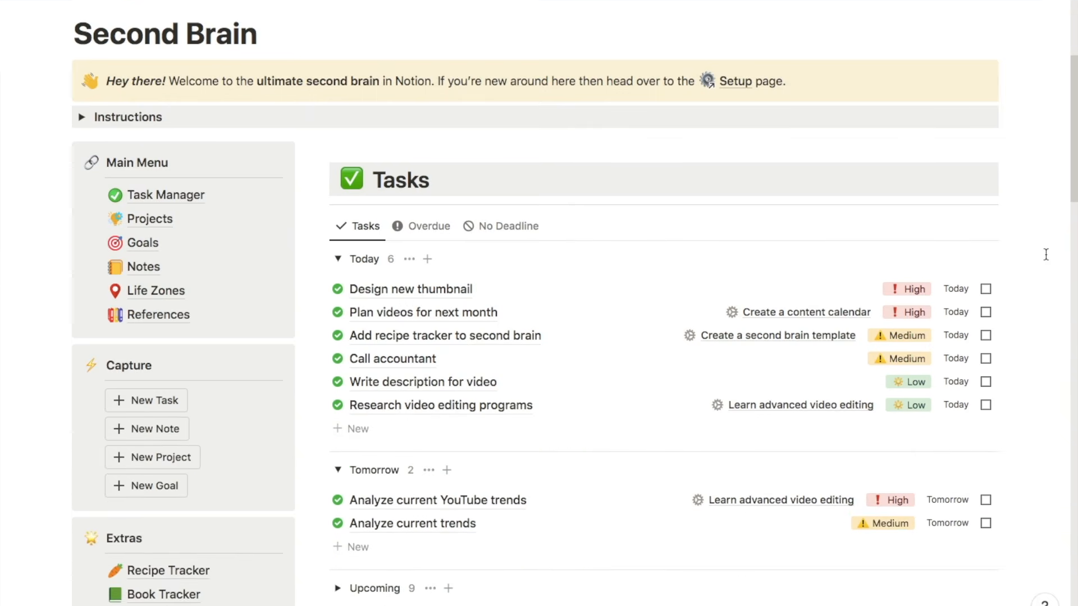
{"action": "scroll", "coordinate": [1046, 254], "scroll_direction": "down", "scroll_amount": 6}
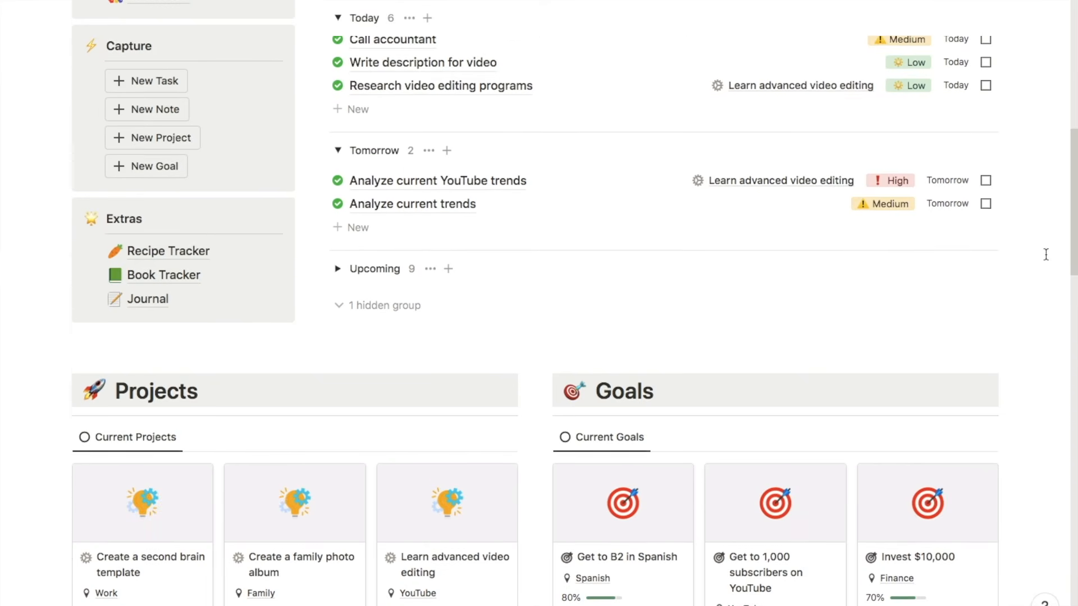
{"action": "scroll", "coordinate": [1046, 254], "scroll_direction": "down", "scroll_amount": 7}
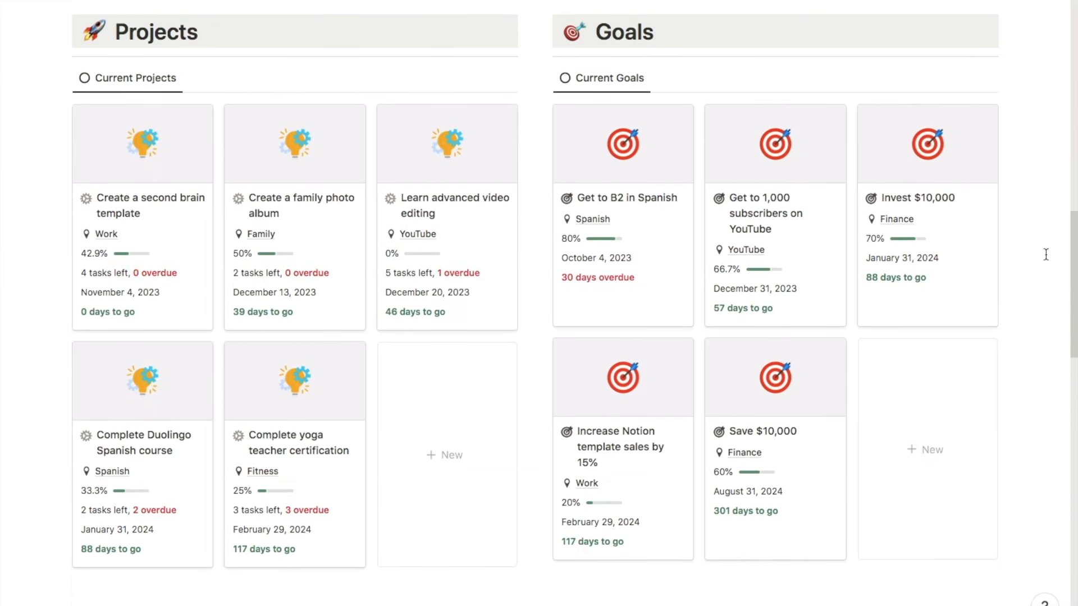
{"action": "scroll", "coordinate": [1045, 254], "scroll_direction": "down", "scroll_amount": 8}
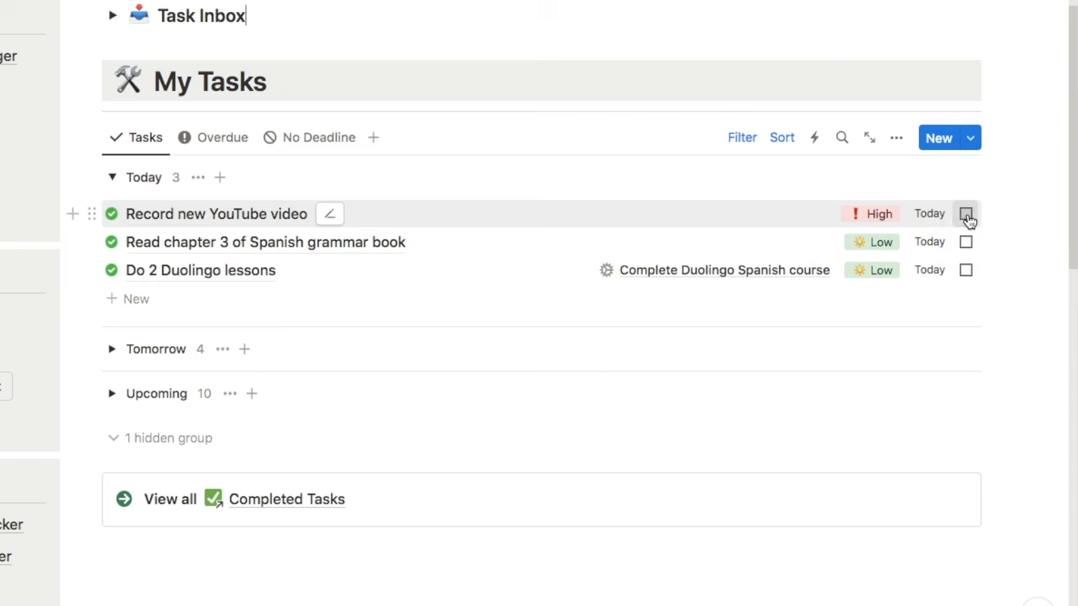
{"action": "left_click", "coordinate": [964, 213]}
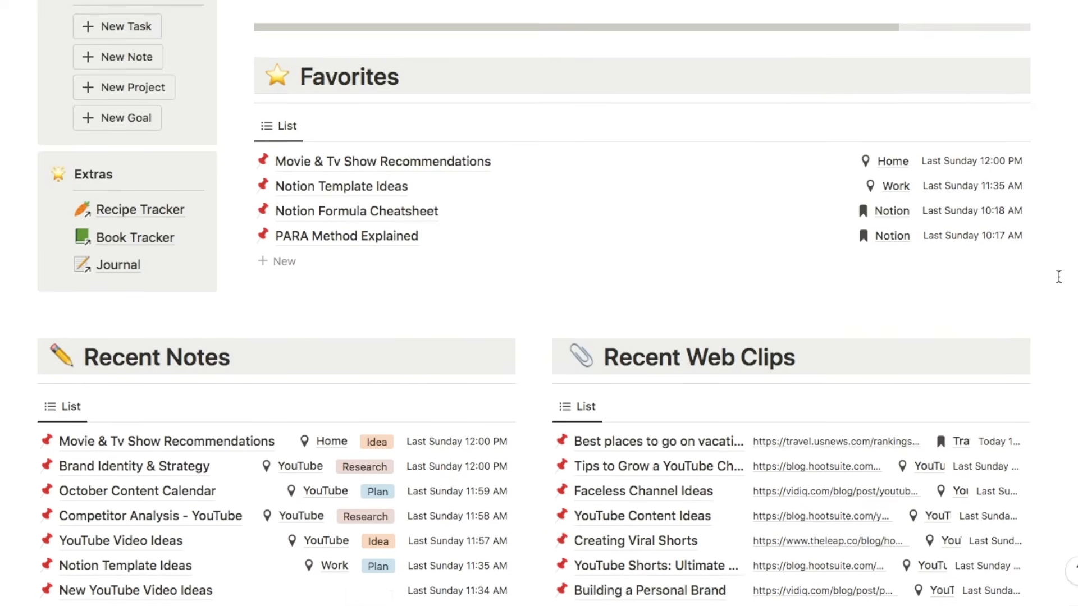
{"action": "scroll", "coordinate": [1058, 277], "scroll_direction": "down", "scroll_amount": 2}
{"action": "scroll", "coordinate": [1059, 277], "scroll_direction": "down", "scroll_amount": 3}
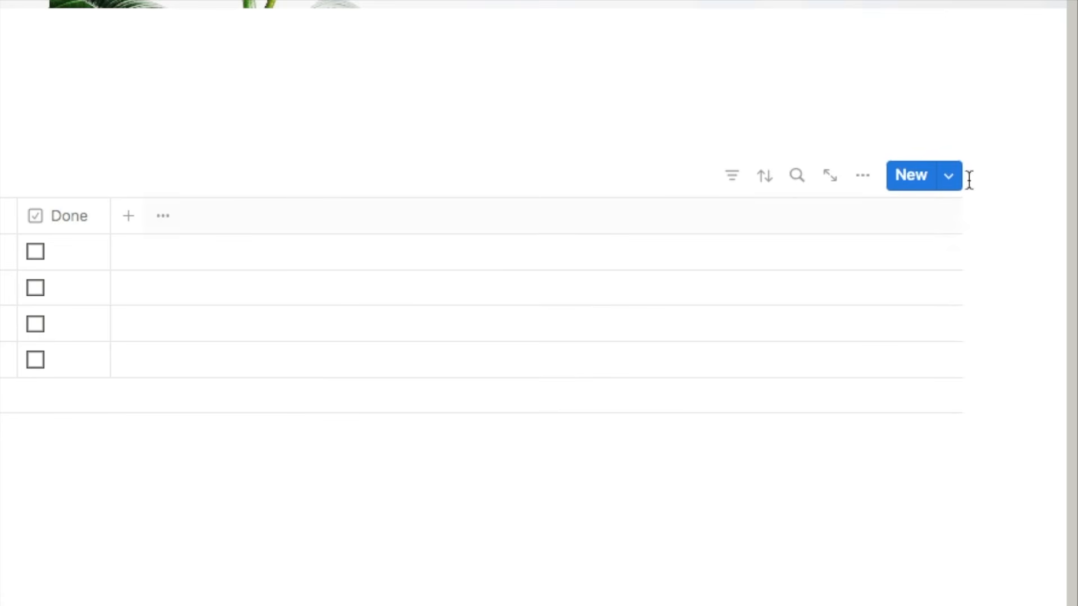
Create a new page template for the To-do List database with a checkmark icon and leave it untitled.
{"action": "left_click", "coordinate": [949, 178]}
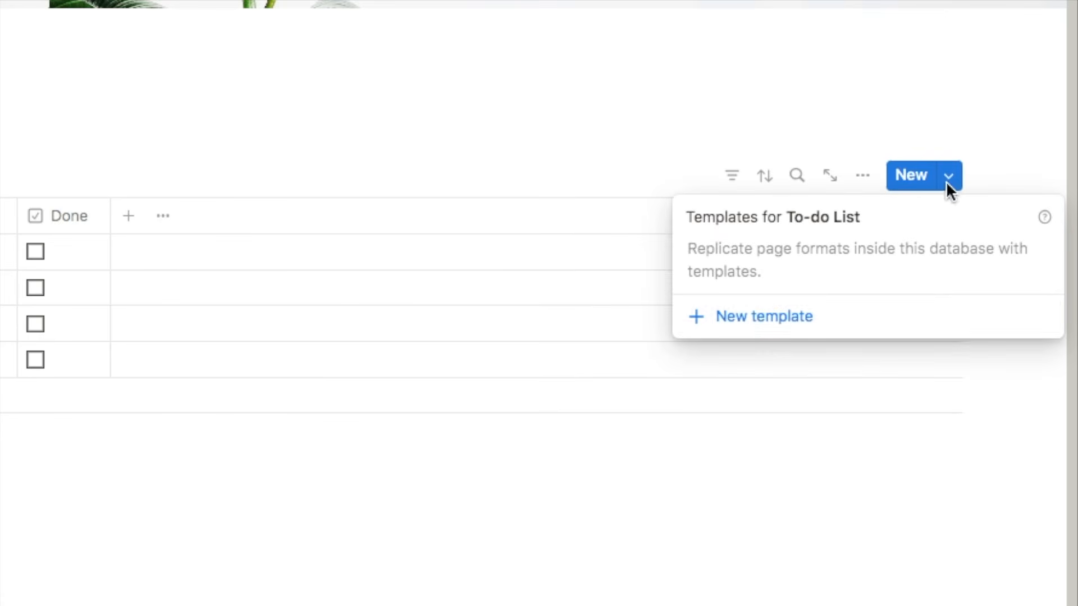
{"action": "left_click", "coordinate": [763, 328]}
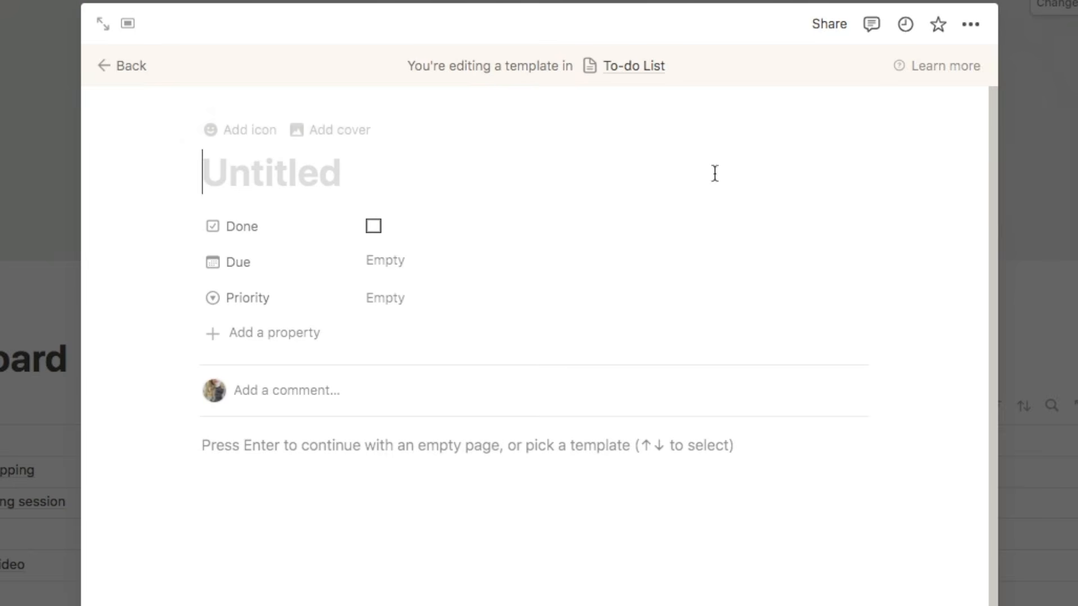
{"action": "mouse_move", "coordinate": [258, 142]}
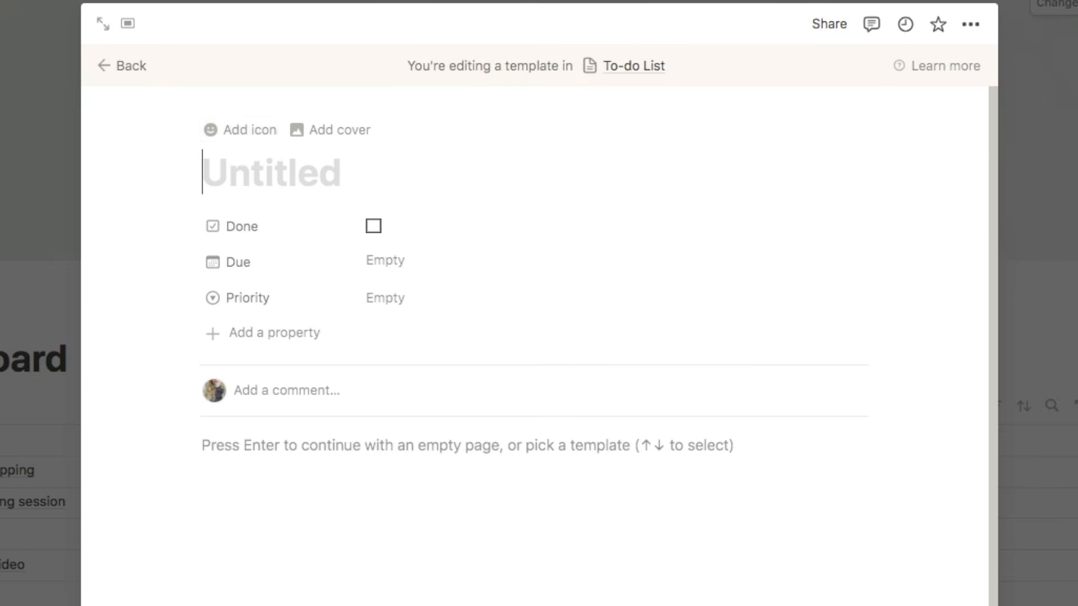
{"action": "mouse_move", "coordinate": [229, 162]}
{"action": "left_click", "coordinate": [232, 133]}
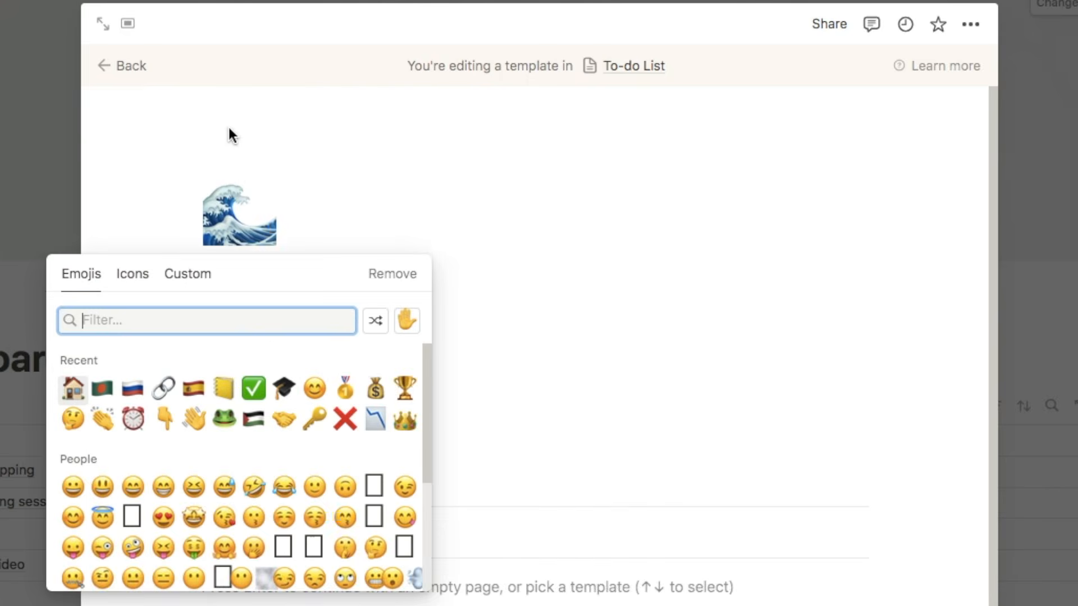
{"action": "left_click", "coordinate": [138, 277]}
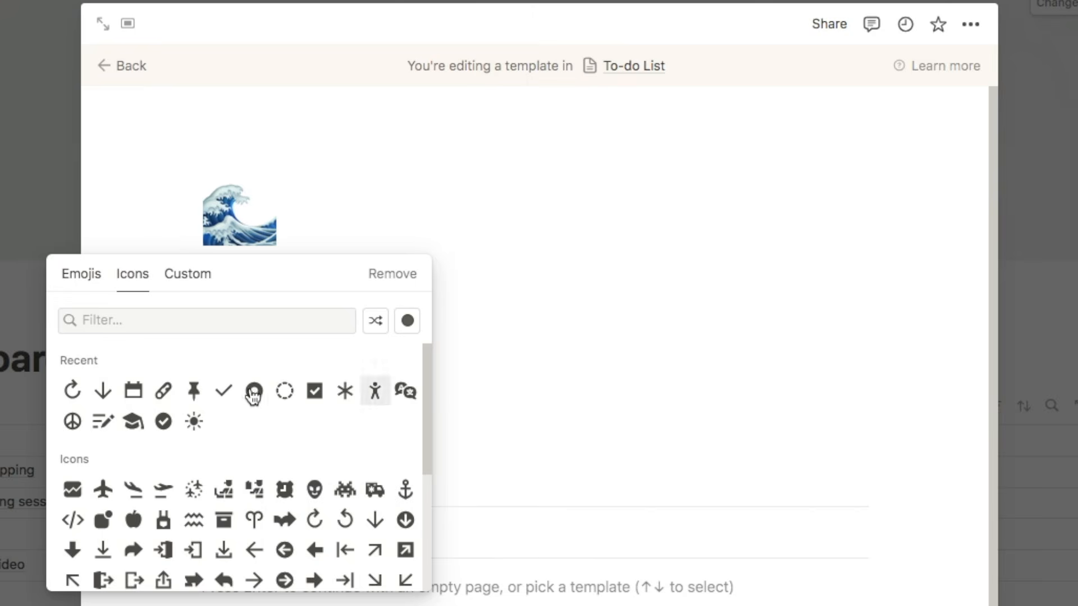
{"action": "left_click", "coordinate": [223, 397]}
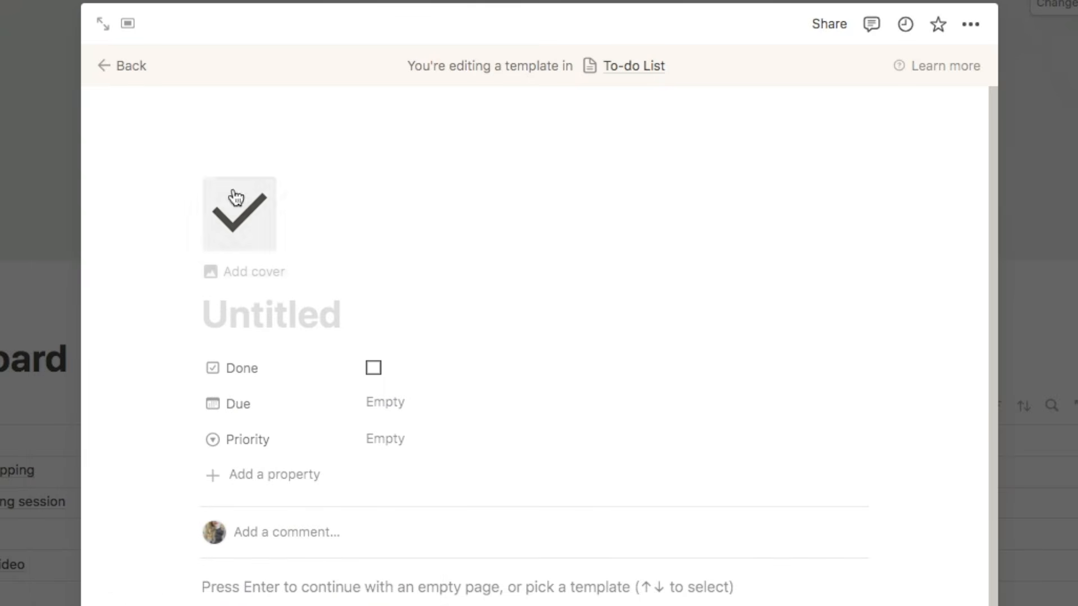
{"action": "left_click", "coordinate": [129, 77]}
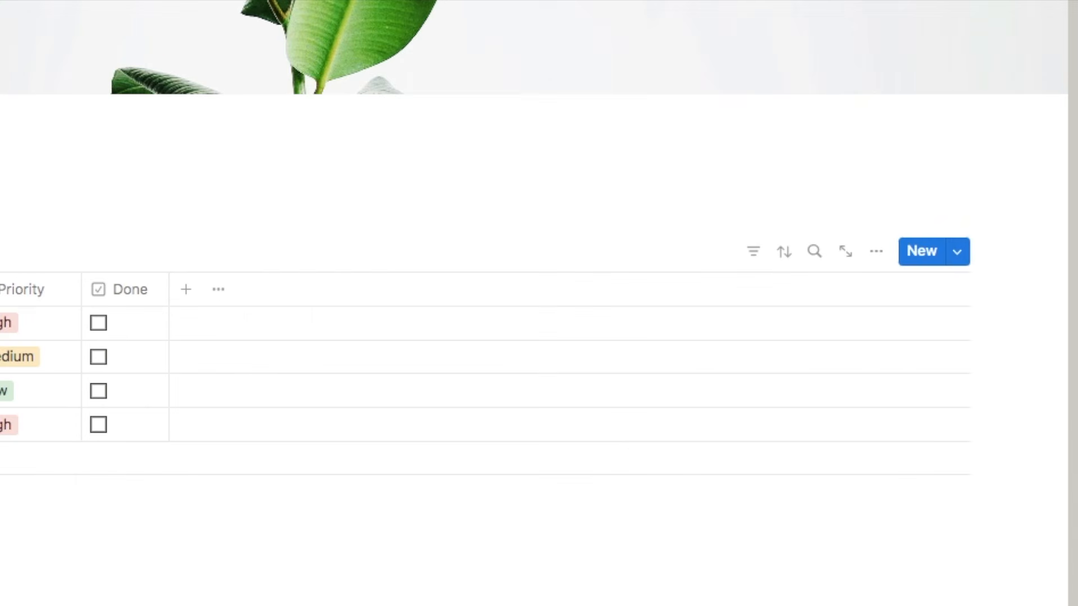
Set the untitled checkmark template as the default for all views in the To-do List.
{"action": "left_click", "coordinate": [957, 256]}
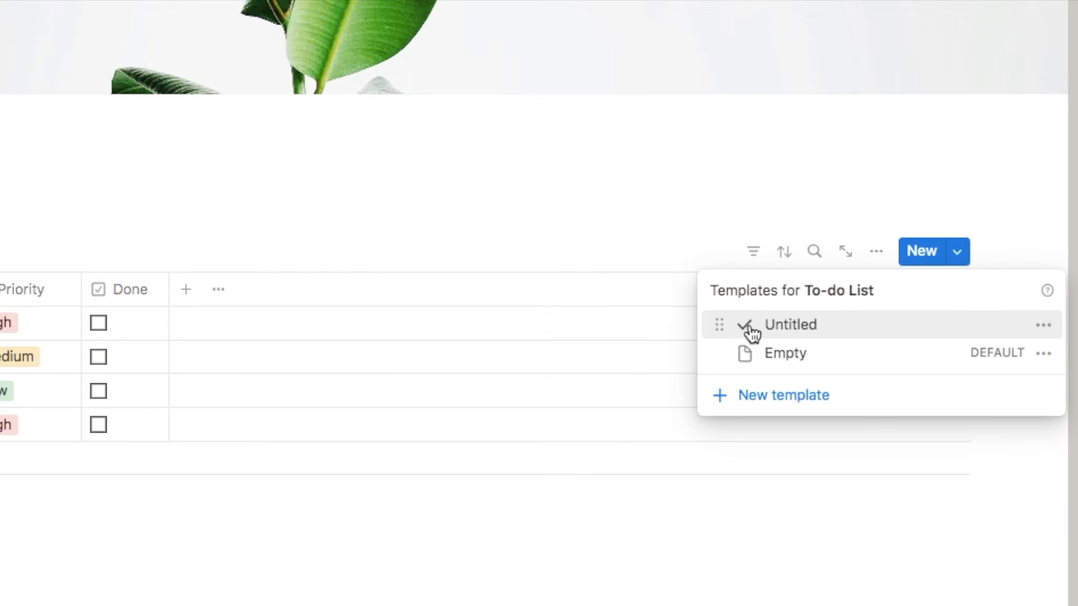
{"action": "left_click", "coordinate": [1043, 332]}
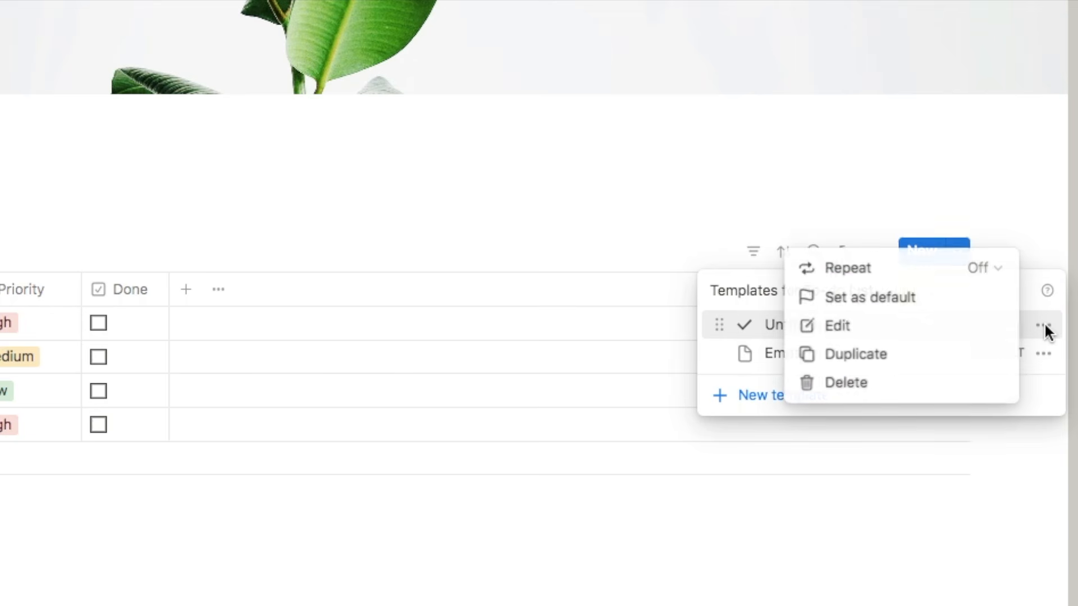
{"action": "left_click", "coordinate": [878, 305]}
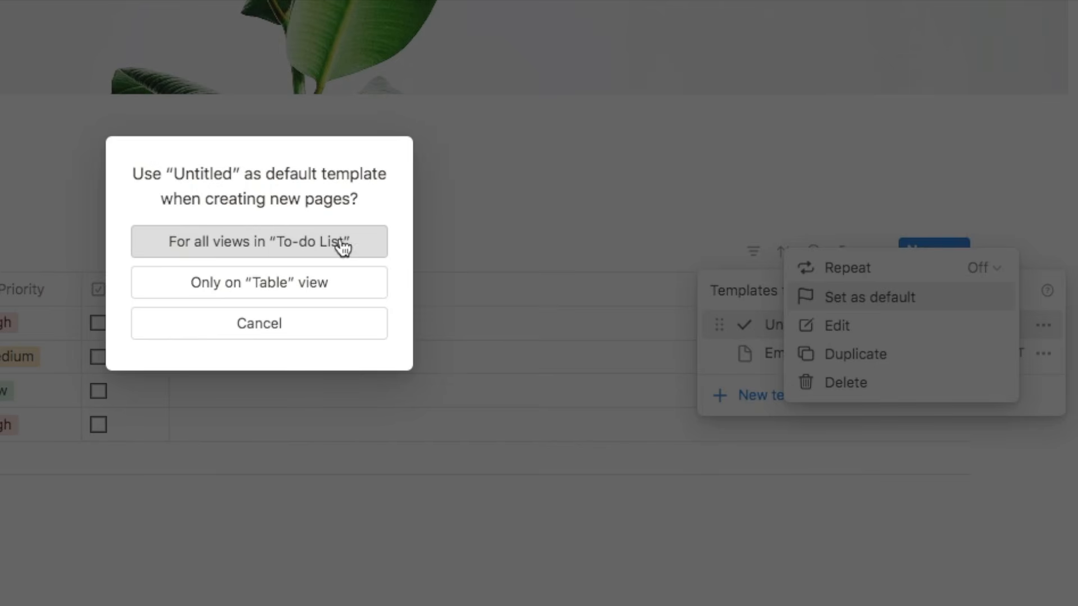
{"action": "left_click", "coordinate": [241, 242]}
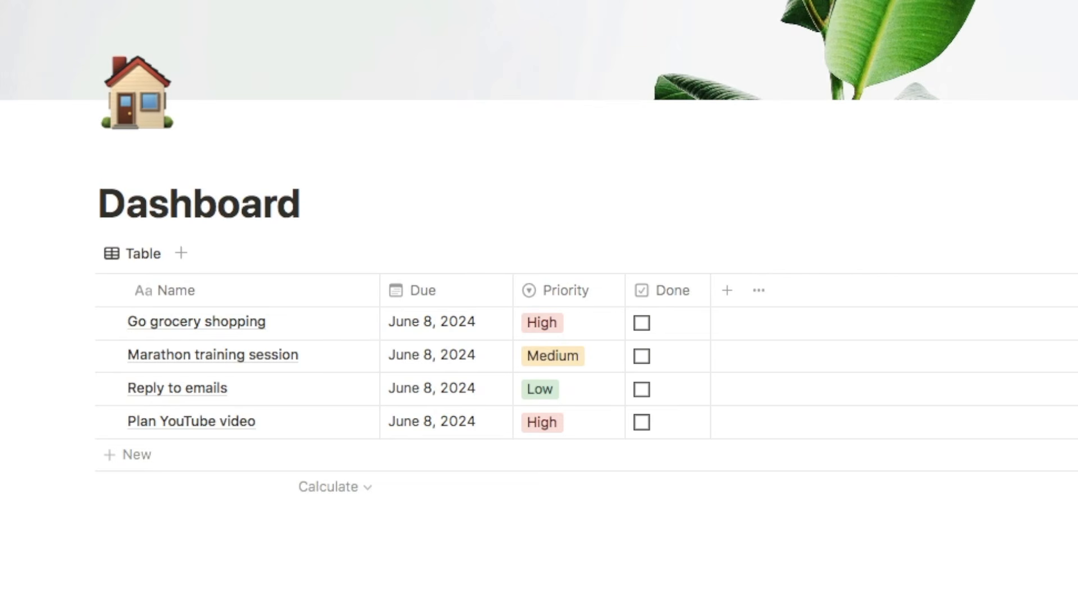
Add a new task named "Edit YouTube video" to the to-do table.
{"action": "left_click", "coordinate": [136, 459]}
{"action": "type", "text": "Edit YouTube video"}
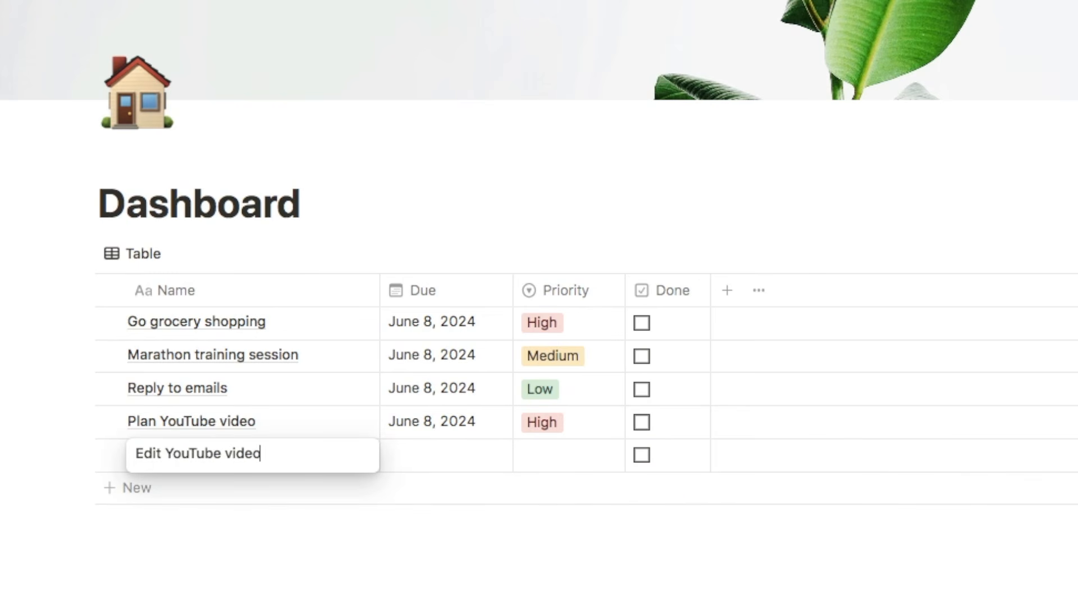
{"action": "key", "text": "Return"}
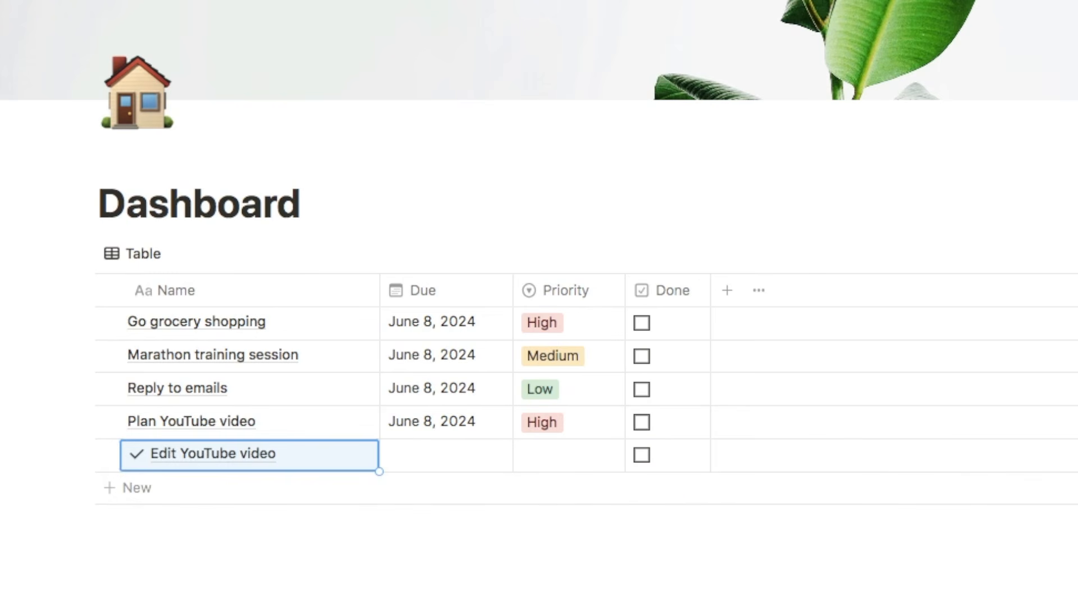
{"action": "left_click", "coordinate": [169, 573]}
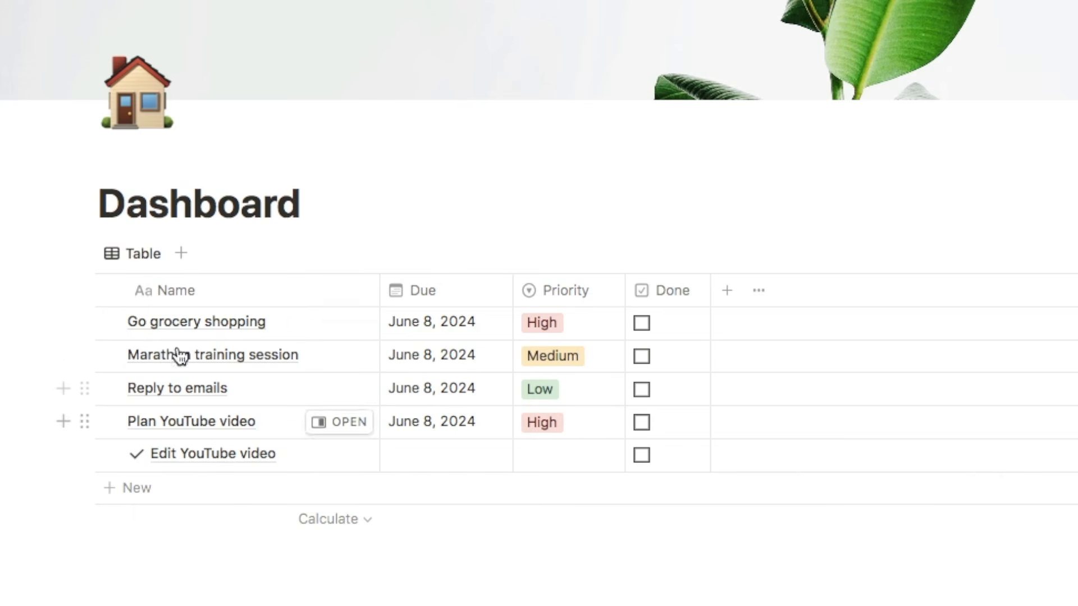
Apply the checkmark icon to the four tasks from "Go grocery shopping" to "Plan YouTube video" at once.
{"action": "left_click_drag", "start_coordinate": [43, 321], "coordinate": [178, 431]}
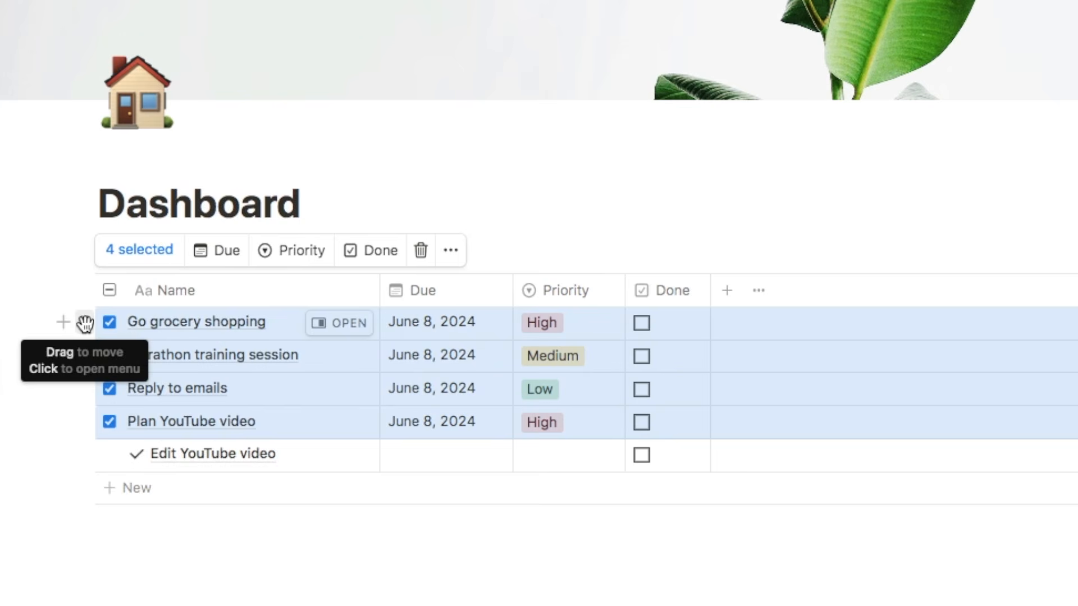
{"action": "left_click", "coordinate": [84, 321]}
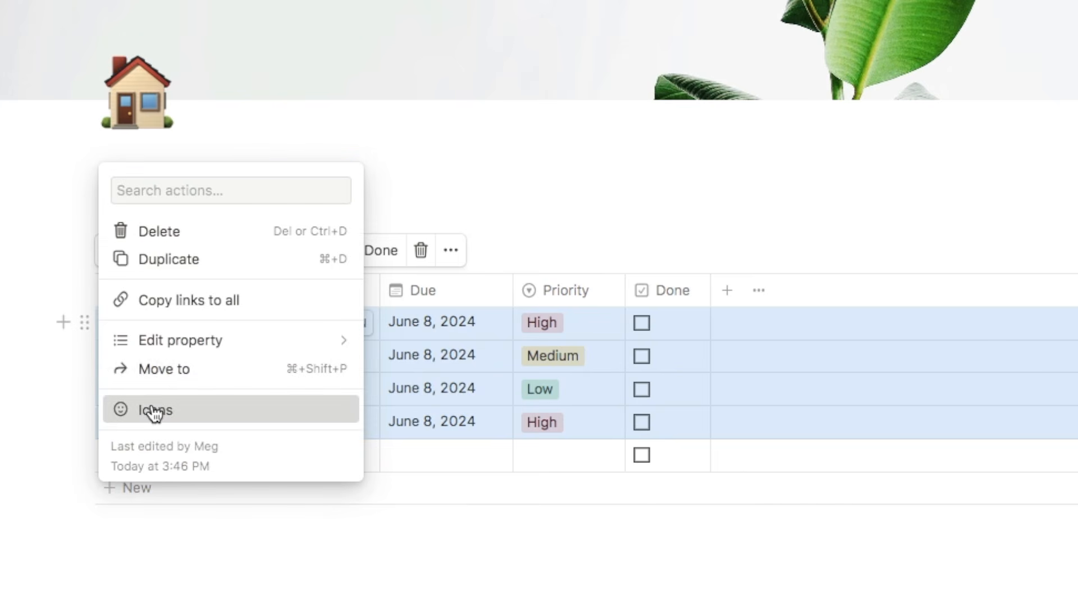
{"action": "left_click", "coordinate": [153, 410]}
{"action": "left_click", "coordinate": [104, 264]}
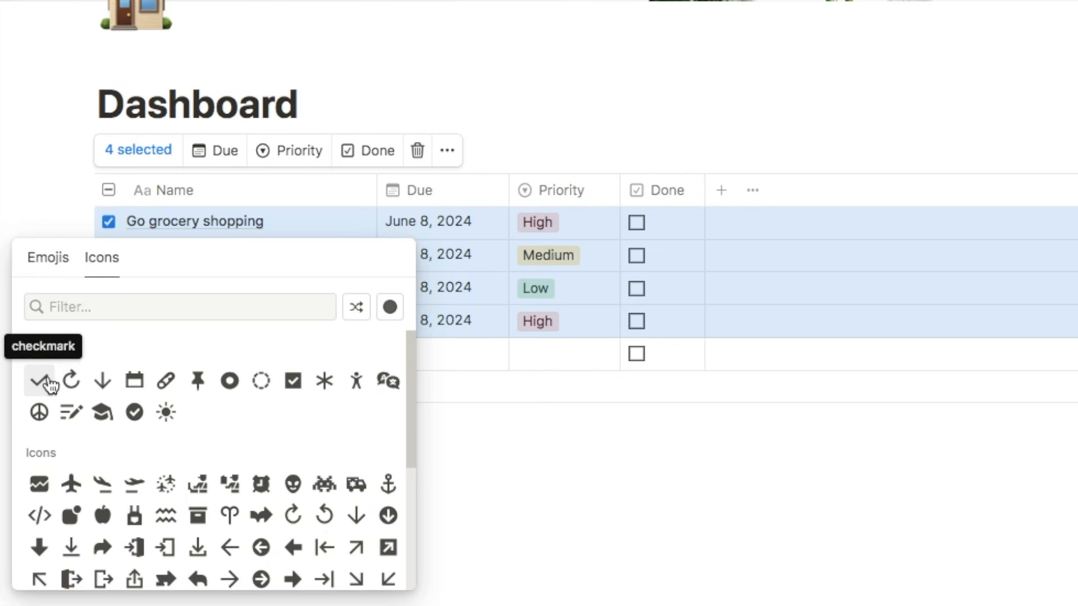
{"action": "left_click", "coordinate": [41, 380]}
{"action": "key", "text": "Escape"}
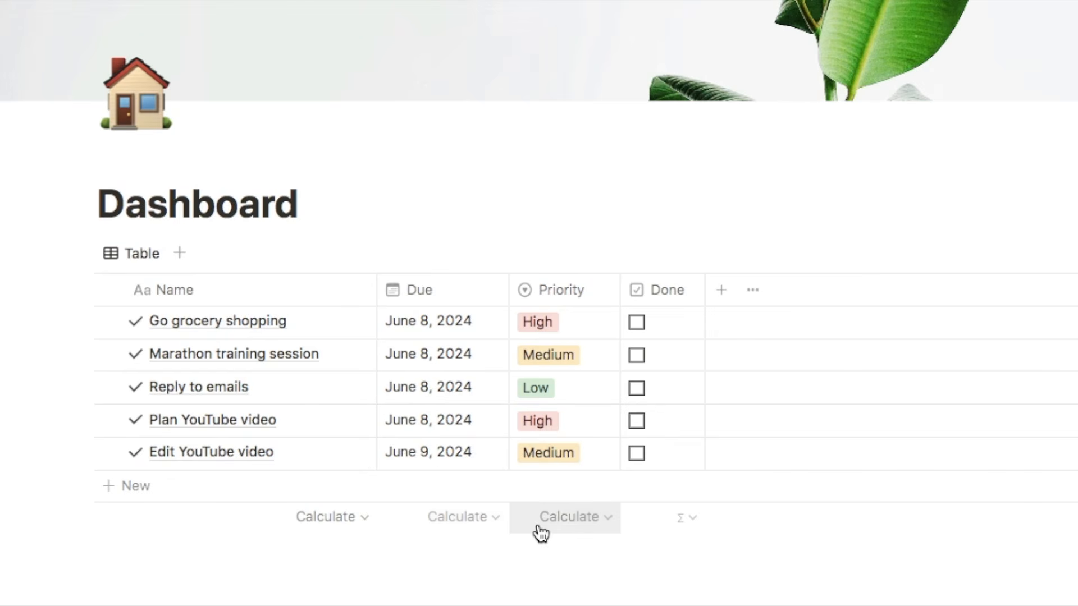
Rename the table view "Today" and give it the calendar icon.
{"action": "left_click", "coordinate": [137, 258]}
{"action": "left_click", "coordinate": [155, 293]}
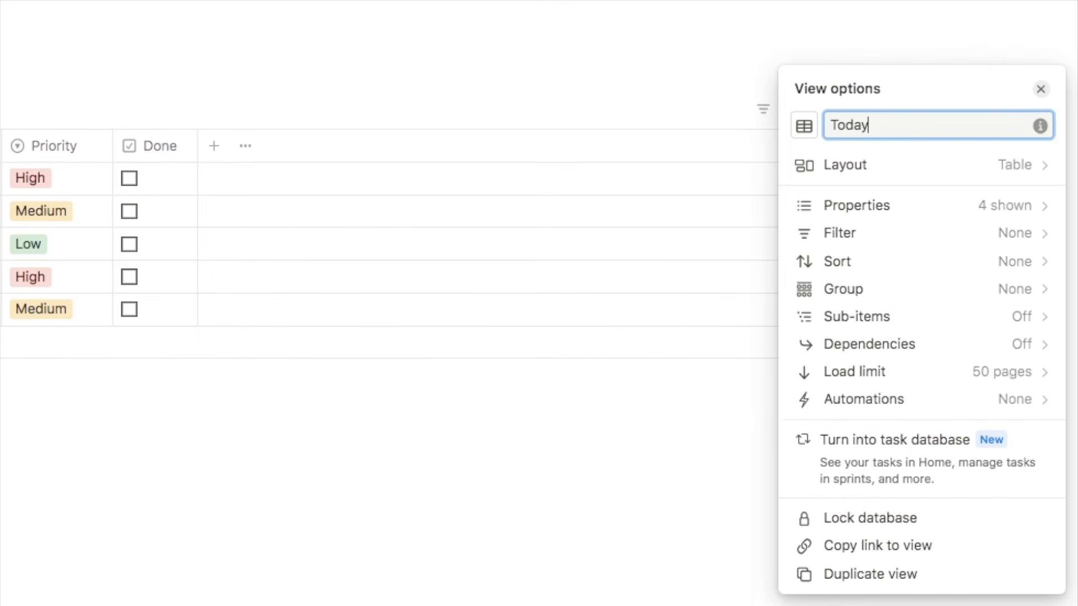
{"action": "left_click", "coordinate": [803, 133]}
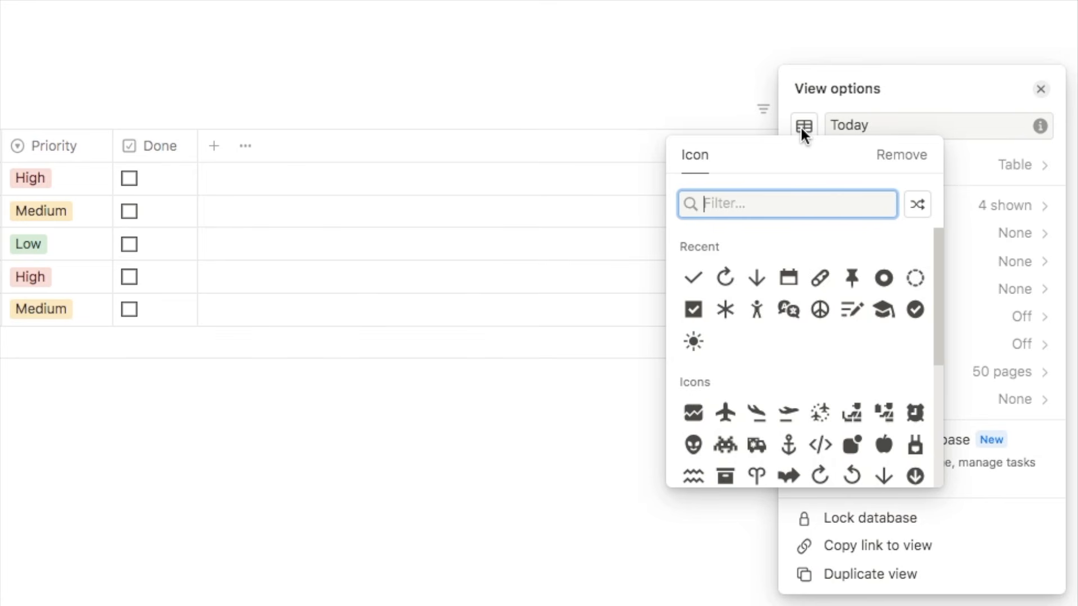
{"action": "left_click", "coordinate": [787, 278]}
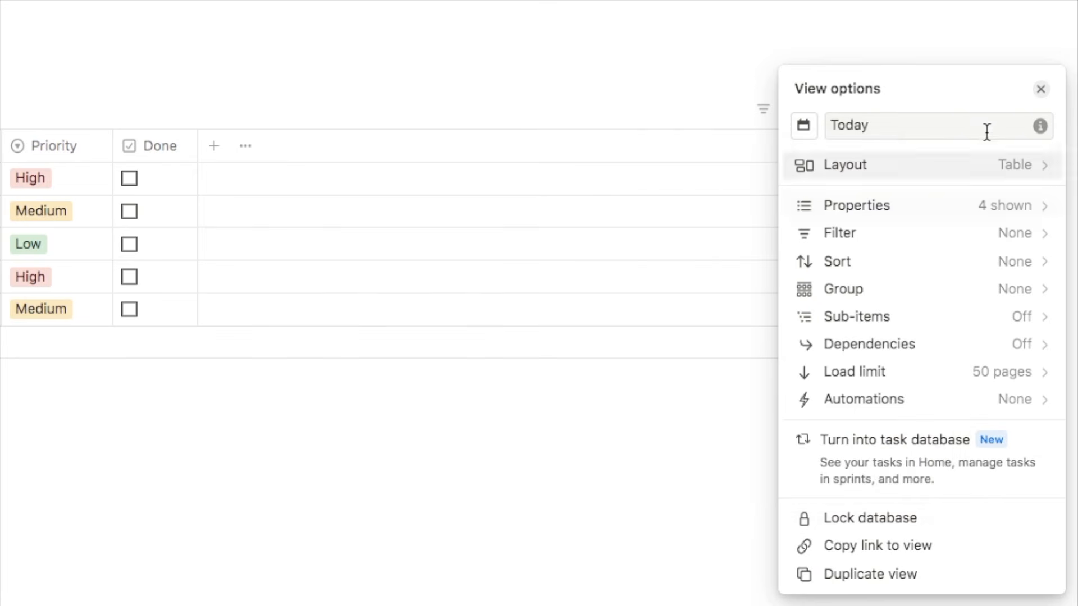
{"action": "key", "text": "Escape"}
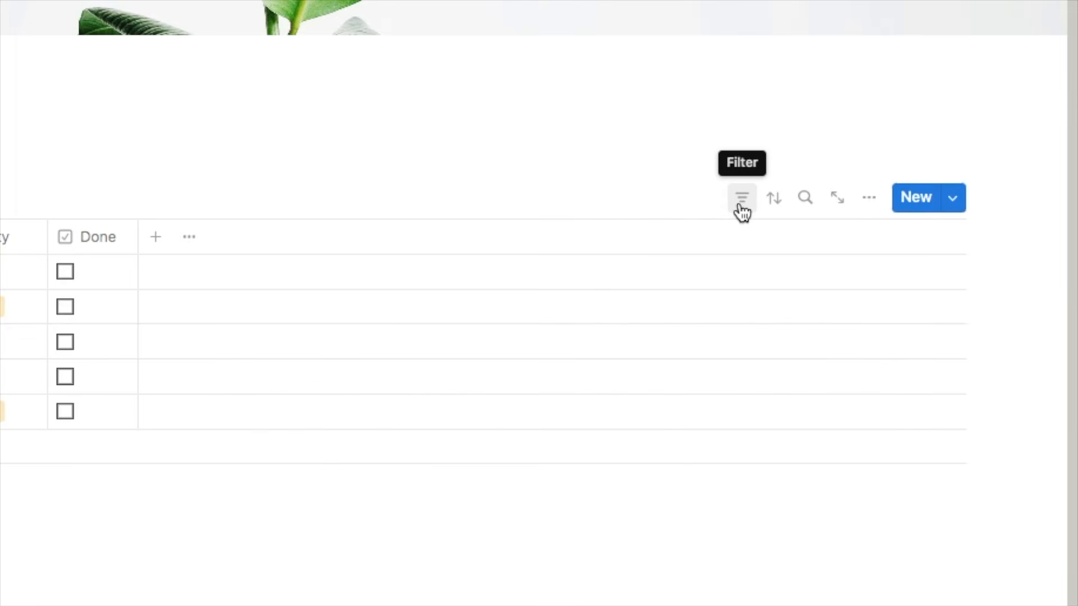
Filter the Today view by Due date, relative to today, to "This day".
{"action": "left_click", "coordinate": [741, 211]}
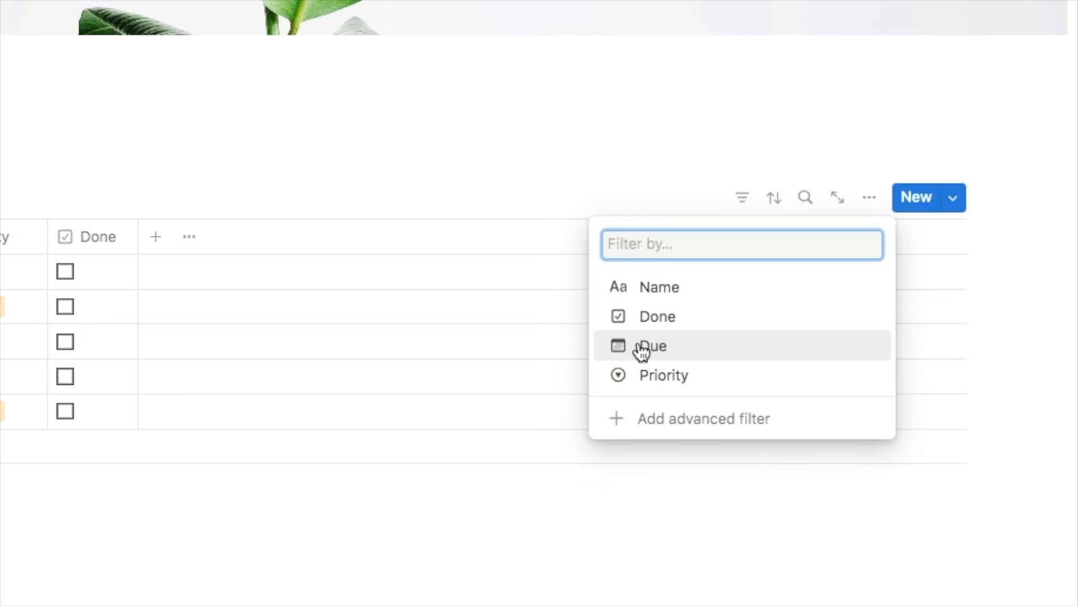
{"action": "left_click", "coordinate": [672, 352]}
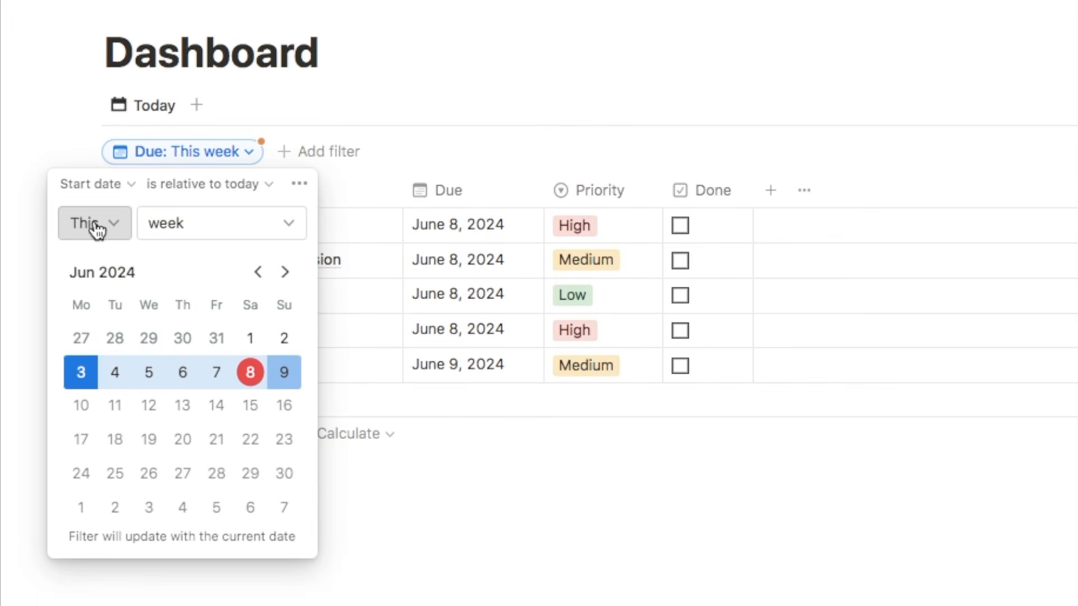
{"action": "left_click", "coordinate": [158, 232]}
{"action": "left_click", "coordinate": [159, 267]}
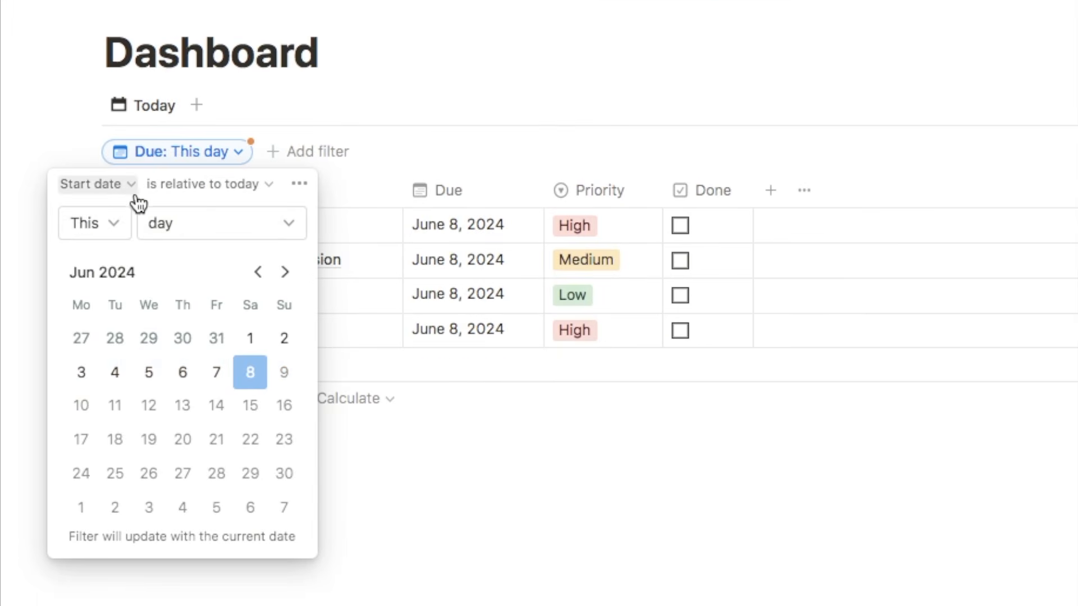
{"action": "key", "text": "Escape"}
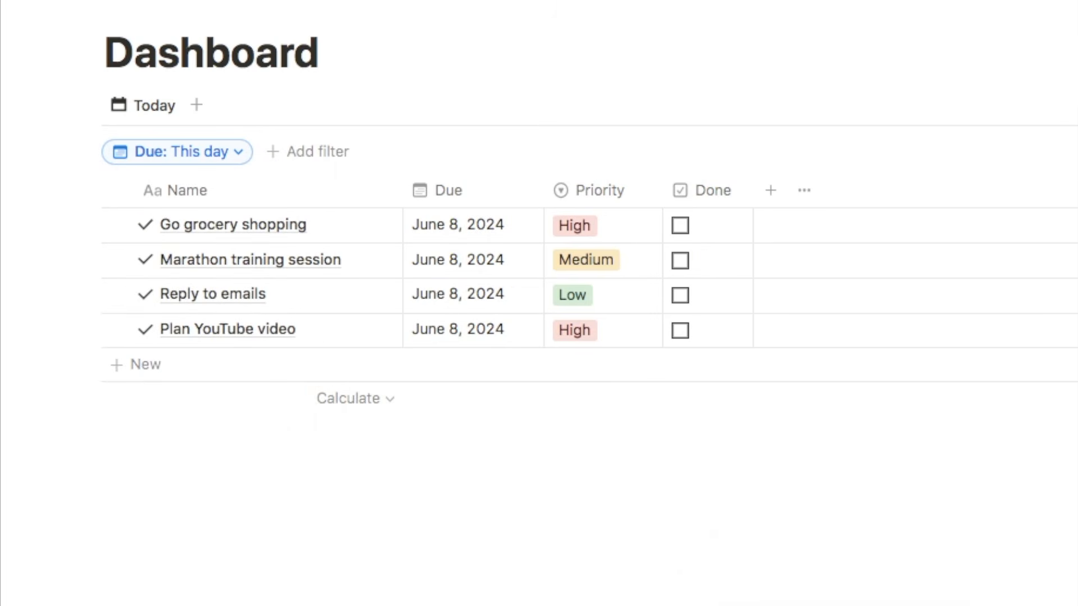
Add a filter for Done is Unchecked to the Today view, testing the checkbox on the "Go grocery shopping" task.
{"action": "left_click", "coordinate": [680, 227]}
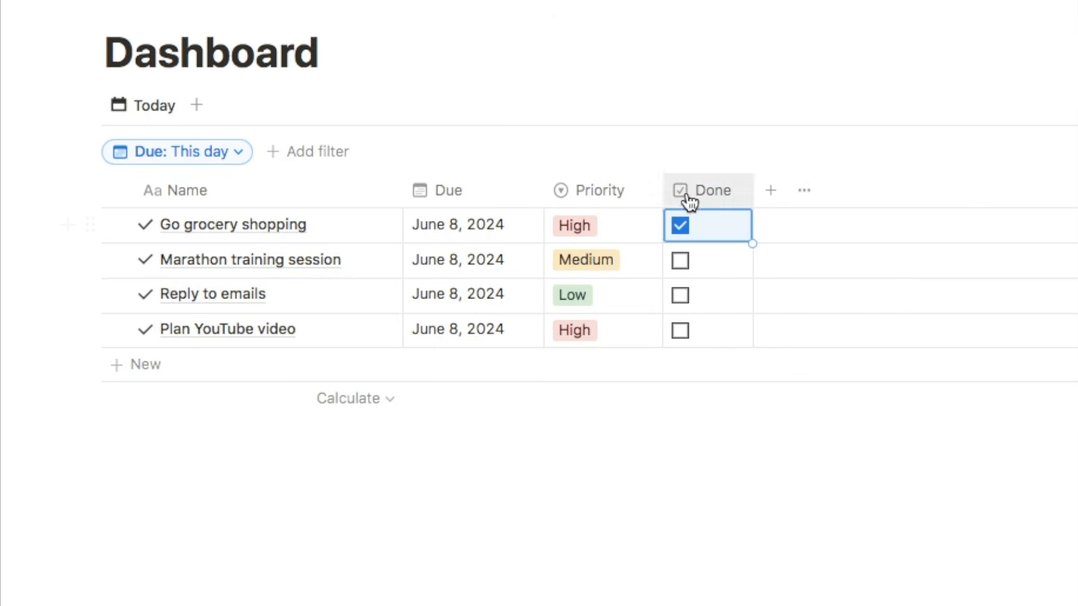
{"action": "left_click", "coordinate": [697, 222]}
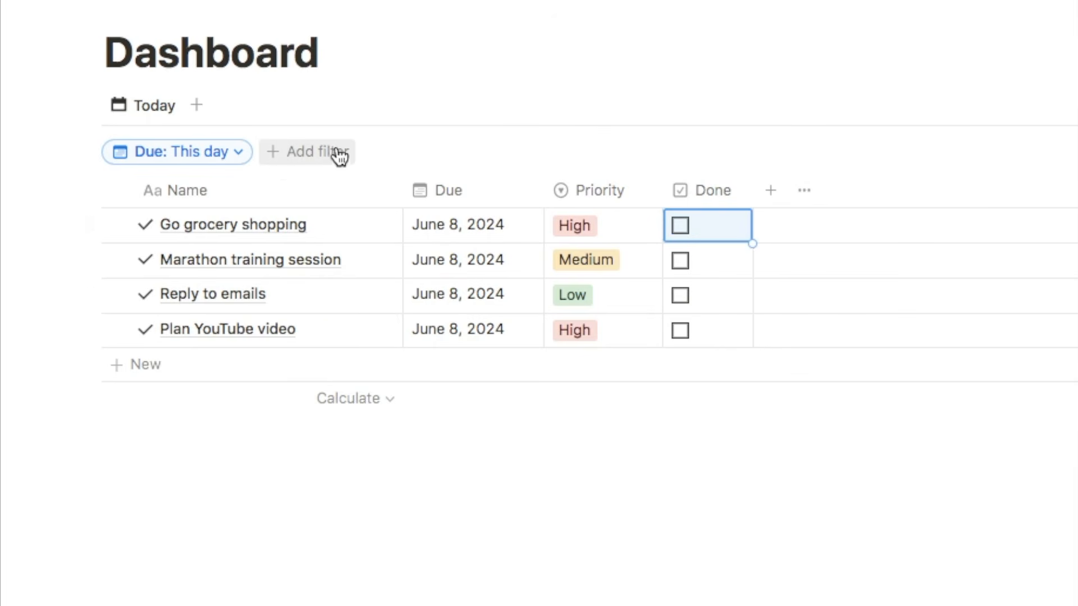
{"action": "left_click", "coordinate": [318, 155]}
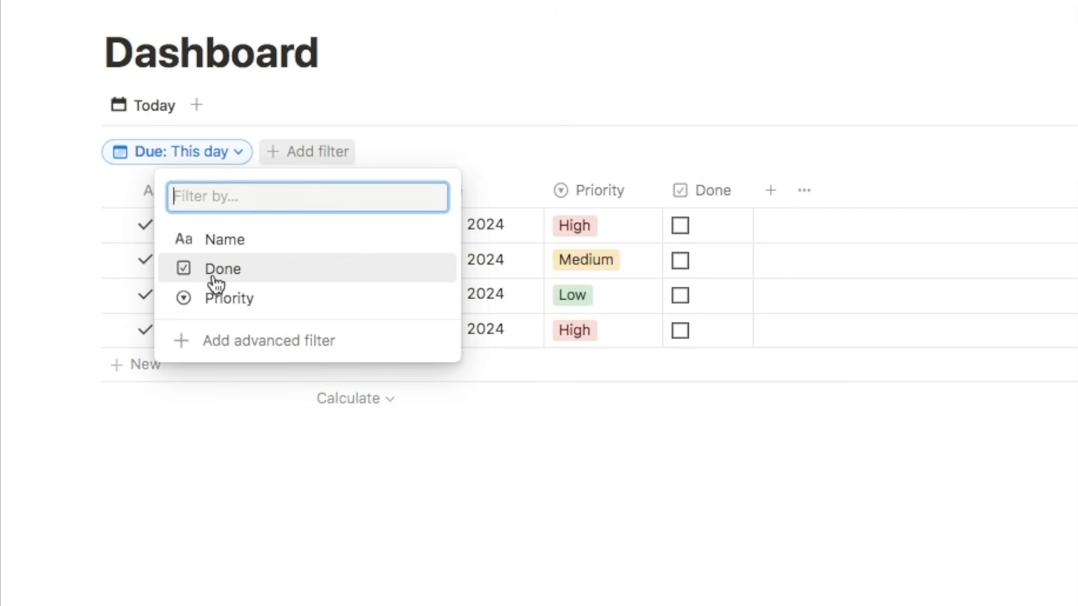
{"action": "left_click", "coordinate": [257, 271]}
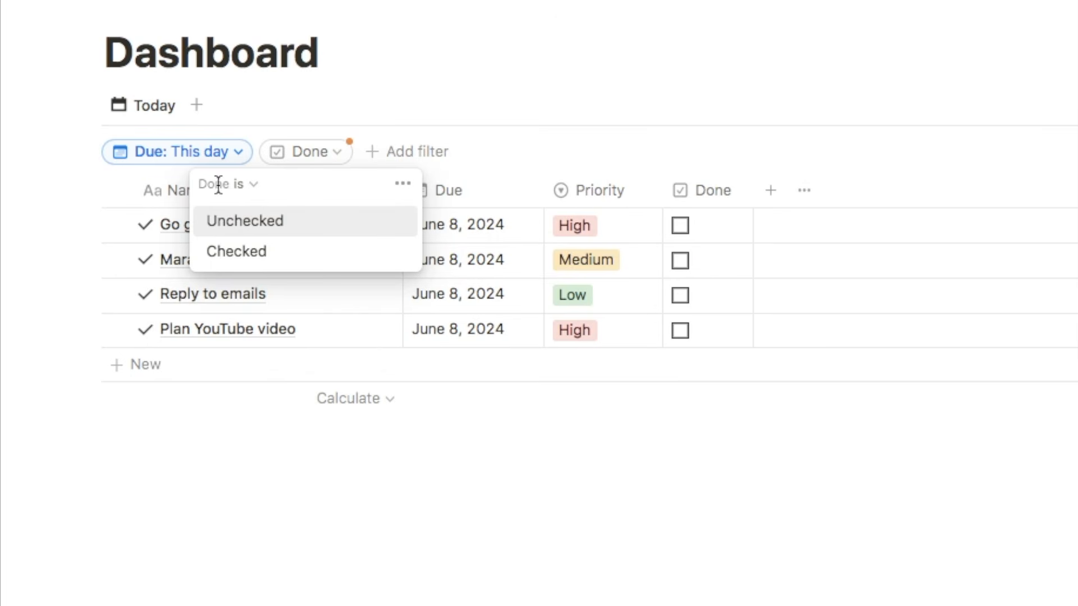
{"action": "left_click", "coordinate": [247, 225]}
{"action": "left_click", "coordinate": [680, 227]}
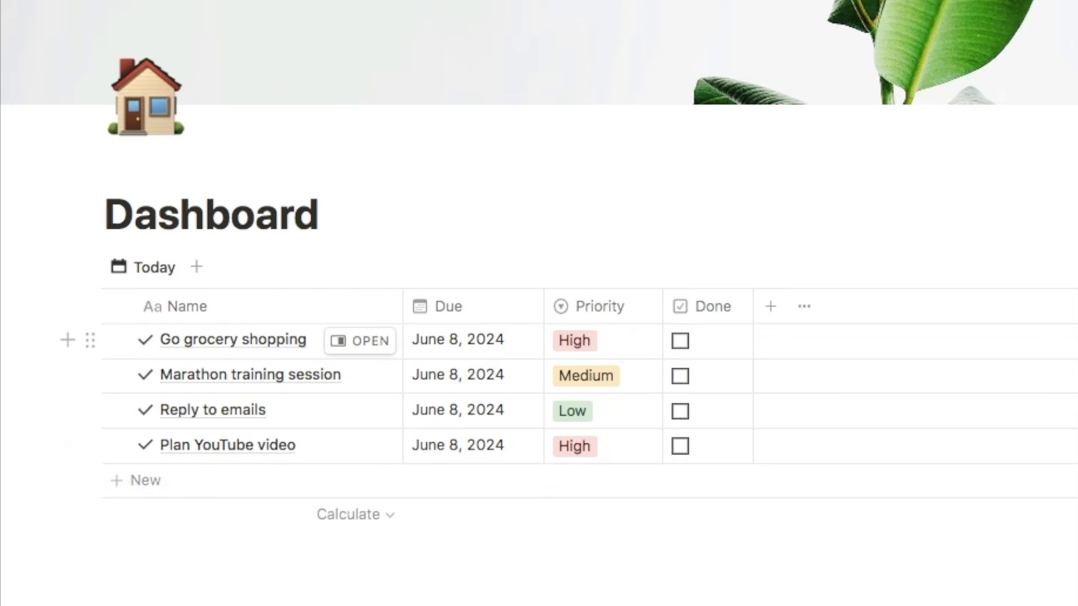
Change the Today view's layout from Table to List.
{"action": "left_click", "coordinate": [871, 106]}
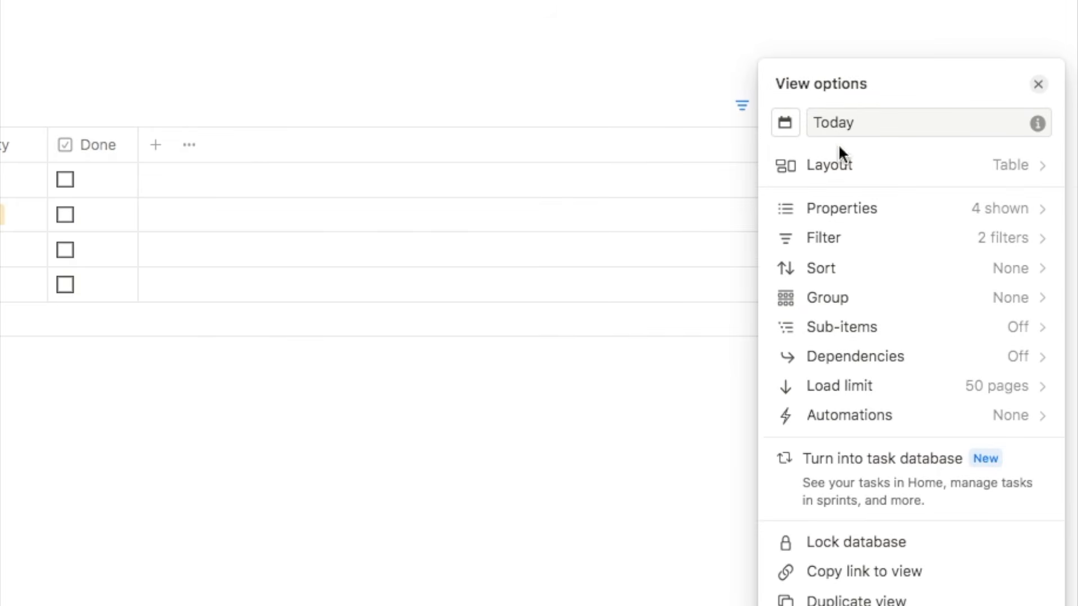
{"action": "left_click", "coordinate": [824, 165]}
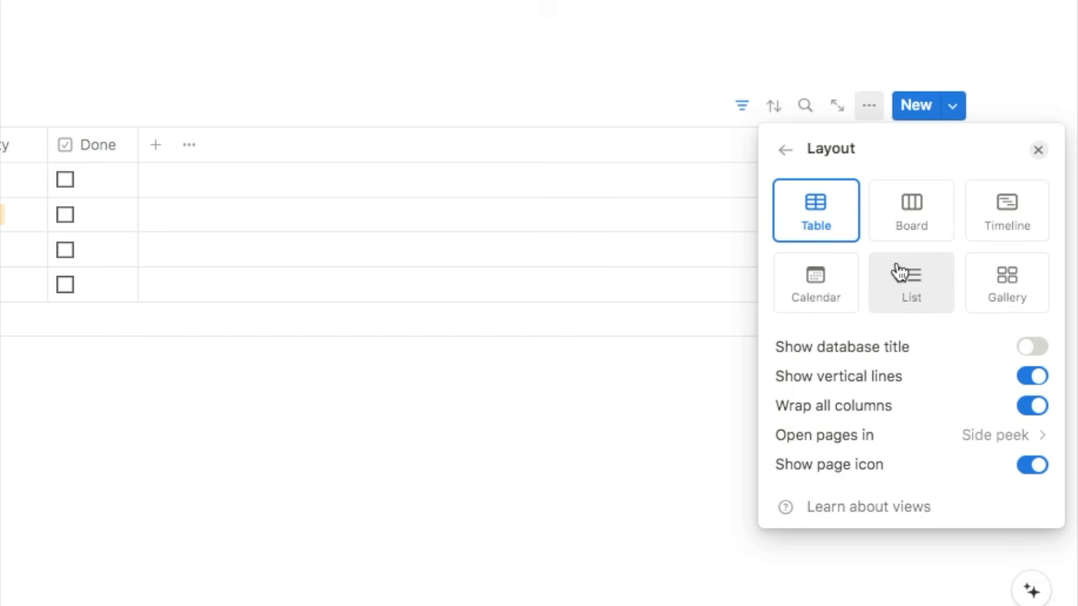
{"action": "left_click", "coordinate": [905, 292]}
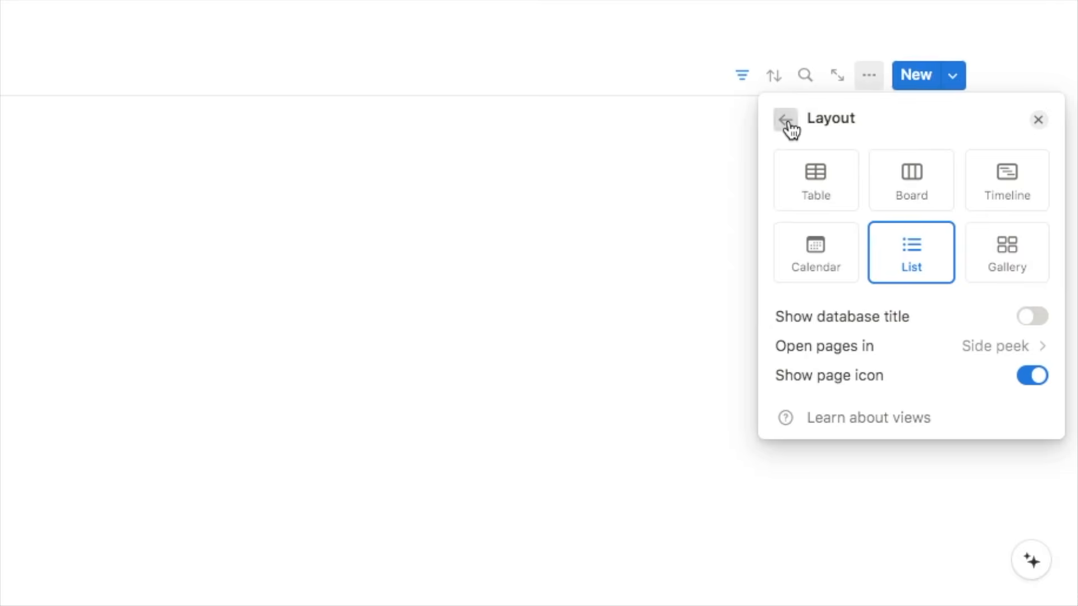
Show the Priority and Done properties in the Today list view and hide the Due property.
{"action": "left_click", "coordinate": [788, 124]}
{"action": "left_click", "coordinate": [842, 179]}
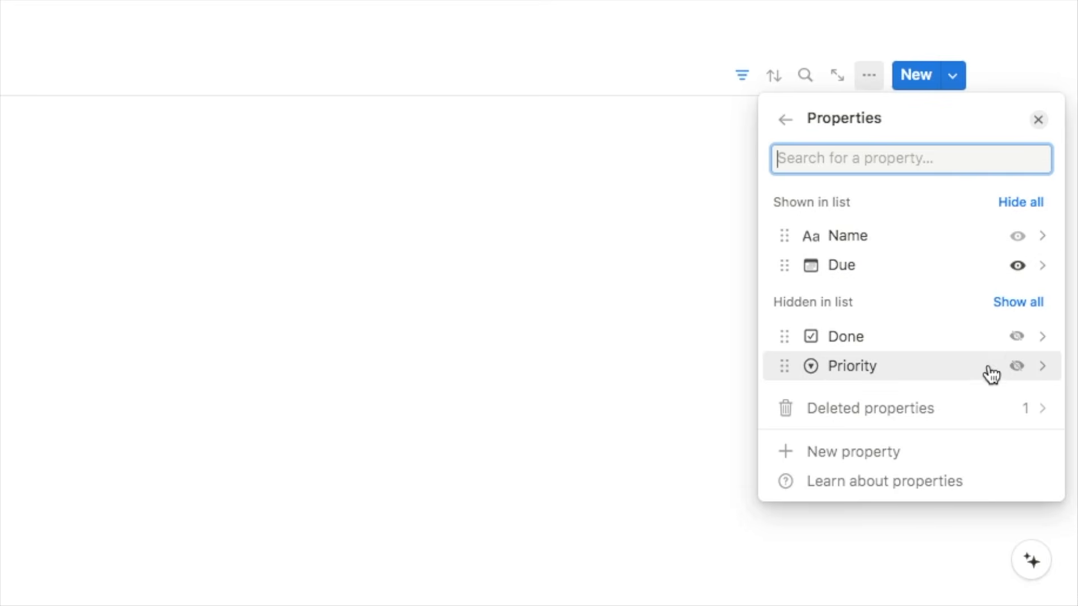
{"action": "left_click", "coordinate": [1016, 366]}
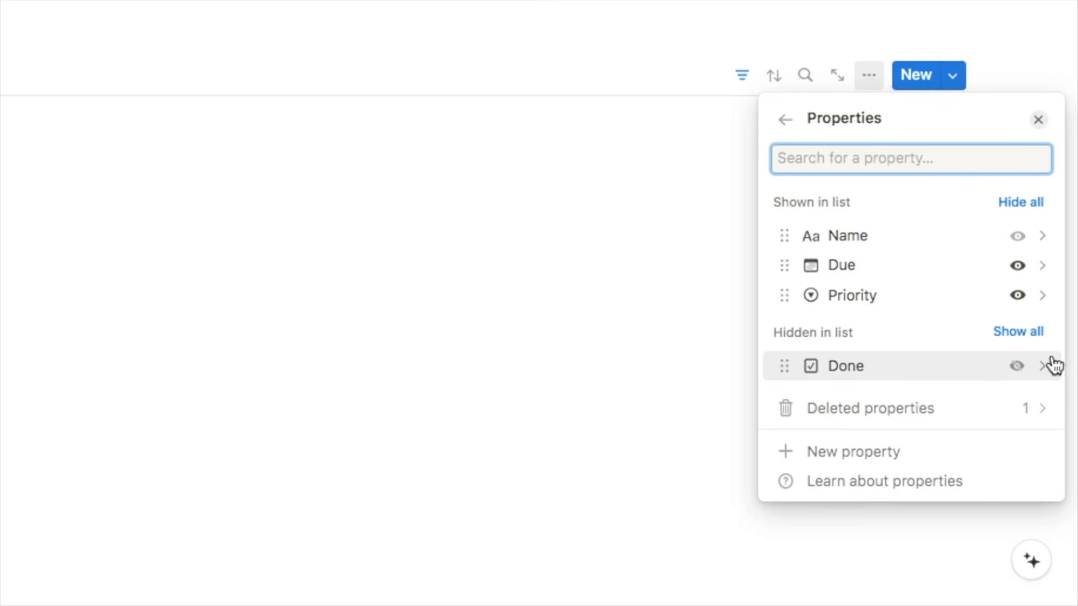
{"action": "left_click", "coordinate": [1016, 367]}
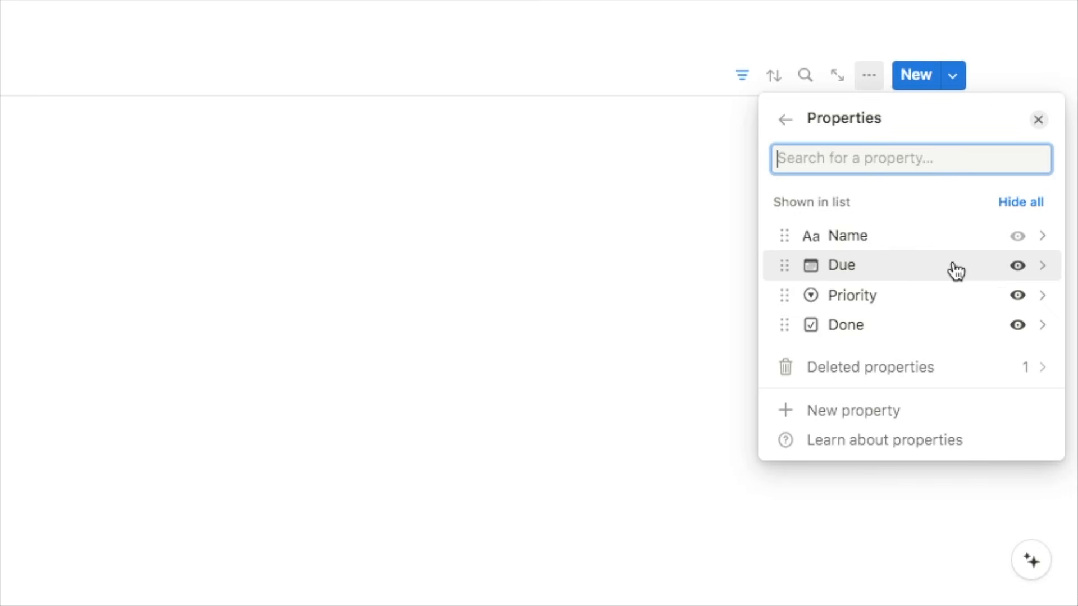
{"action": "left_click", "coordinate": [1017, 265]}
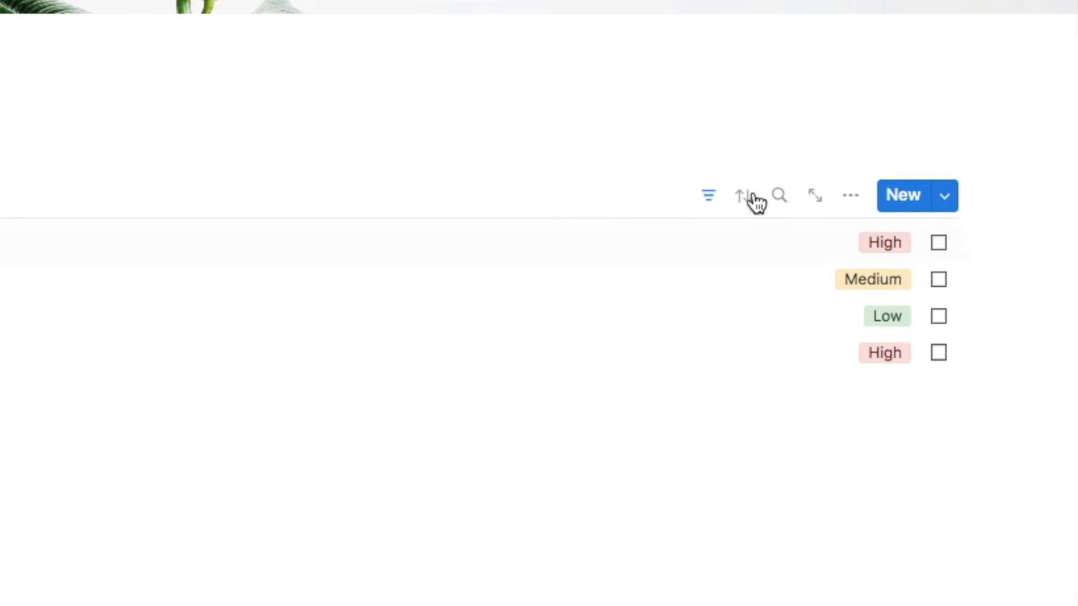
Sort the Today view by Priority in Descending order, save the sort for everyone, and check the order of the Priority options.
{"action": "left_click", "coordinate": [743, 207]}
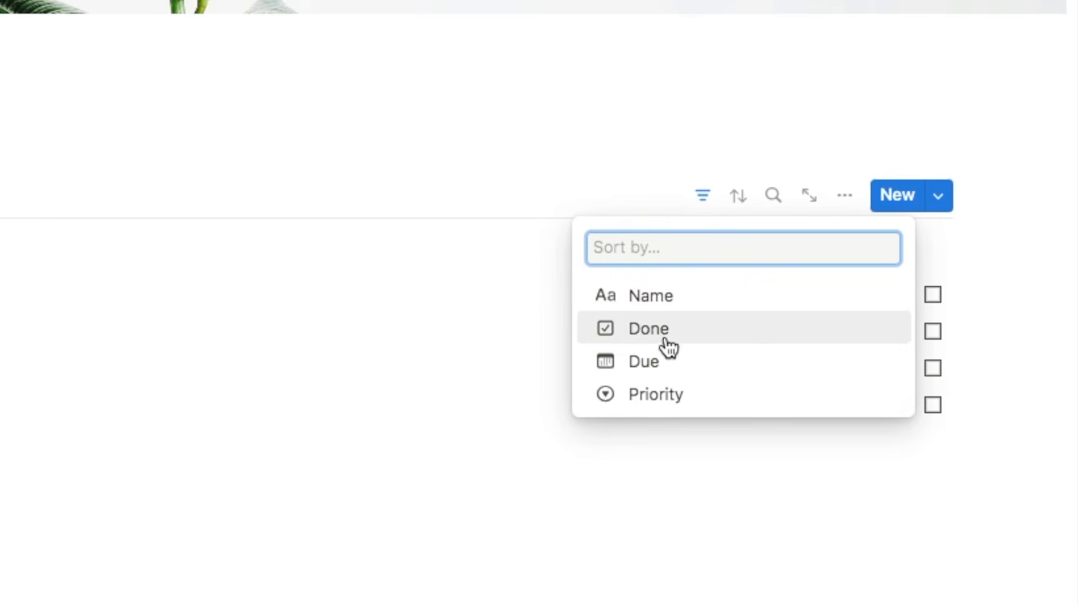
{"action": "left_click", "coordinate": [658, 396]}
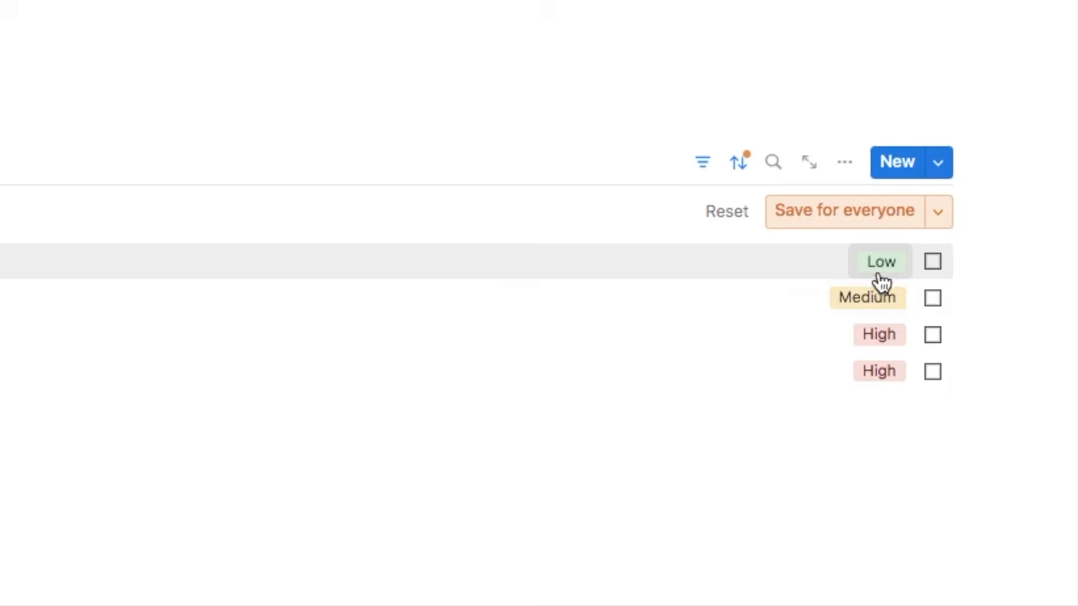
{"action": "left_click", "coordinate": [251, 296]}
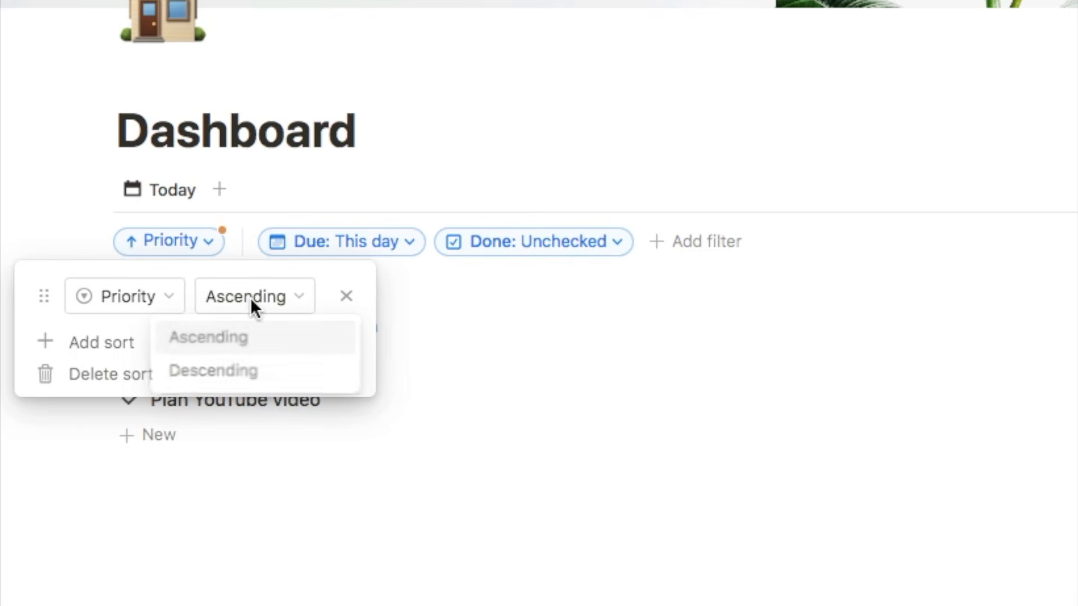
{"action": "left_click", "coordinate": [226, 372]}
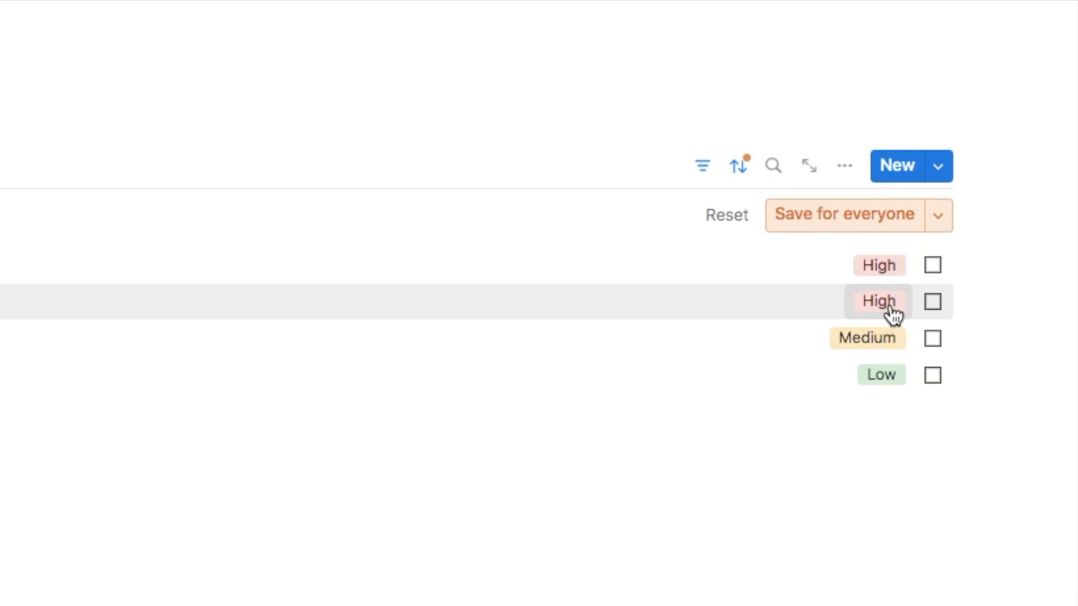
{"action": "left_click", "coordinate": [879, 214]}
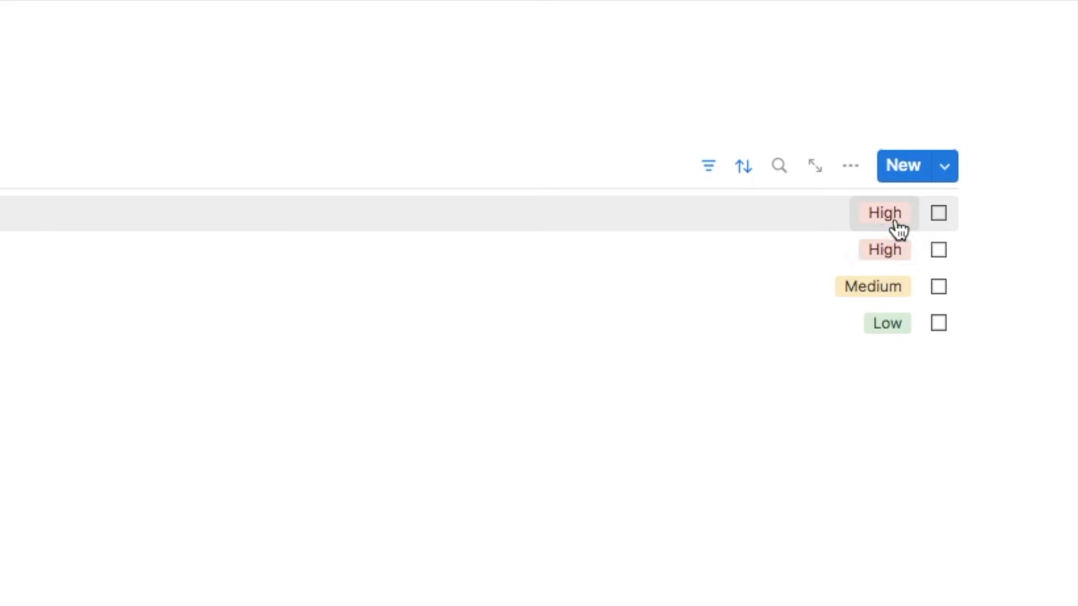
{"action": "left_click", "coordinate": [895, 222]}
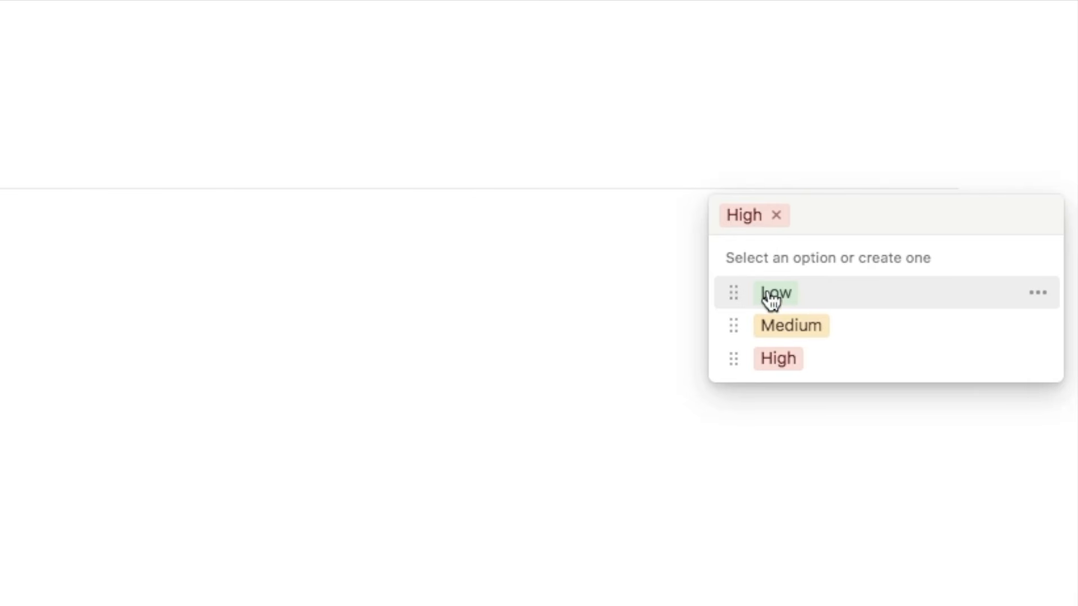
{"action": "key", "text": "Escape"}
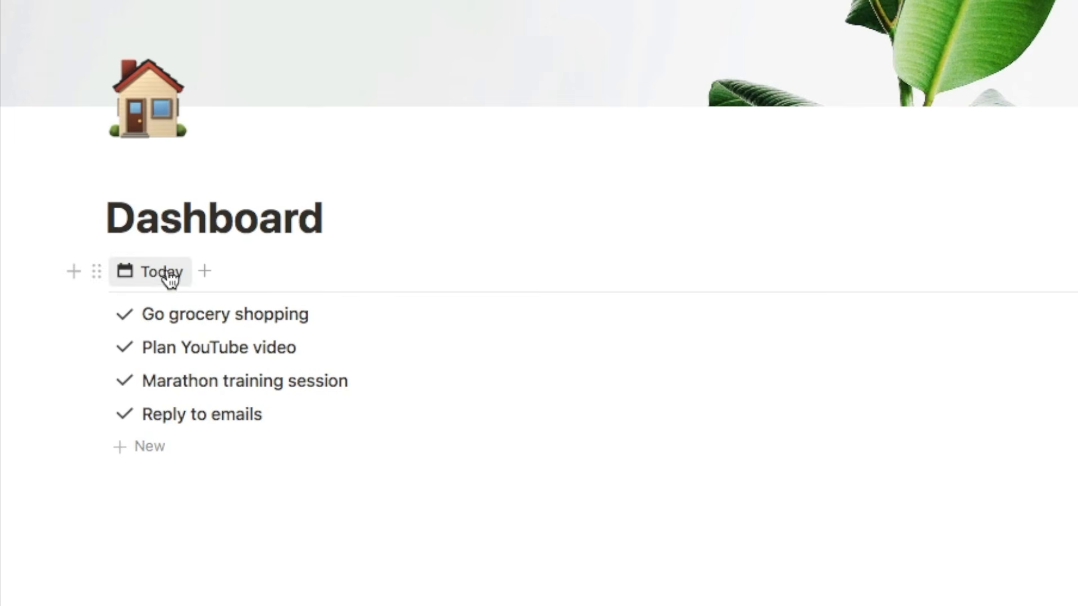
Duplicate the Today view, name the copy "All Tasks" and give it the down arrow icon.
{"action": "left_click", "coordinate": [163, 275]}
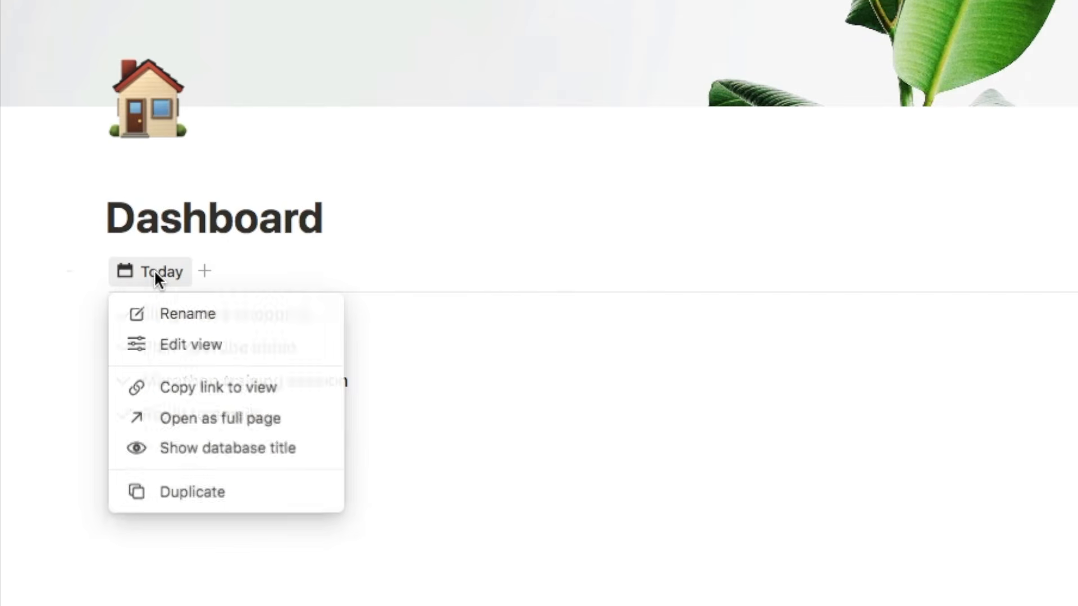
{"action": "left_click", "coordinate": [194, 502]}
{"action": "type", "text": "All Tasks"}
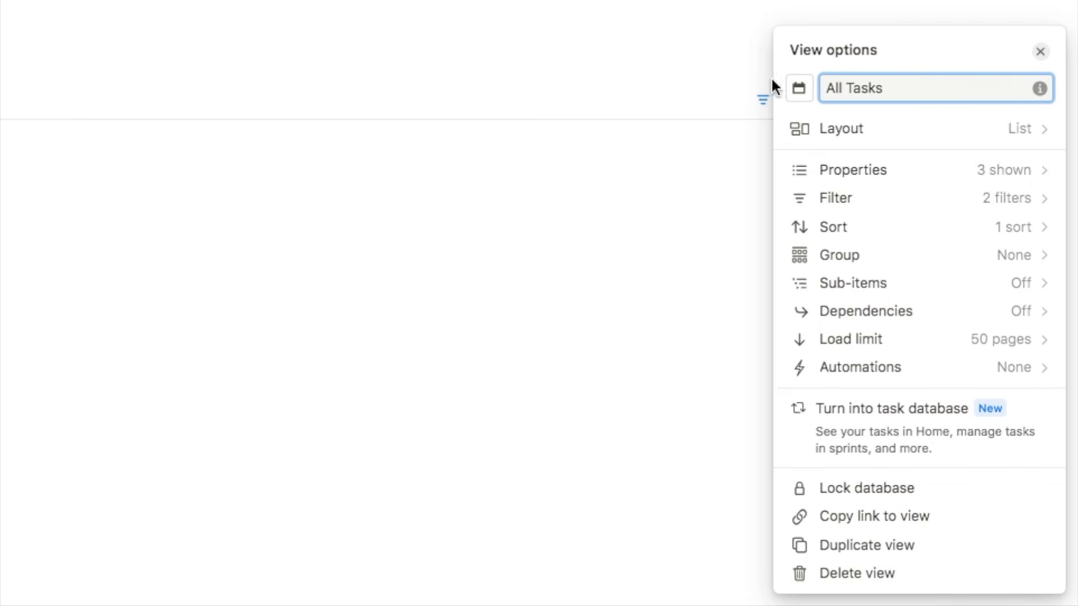
{"action": "left_click", "coordinate": [800, 88]}
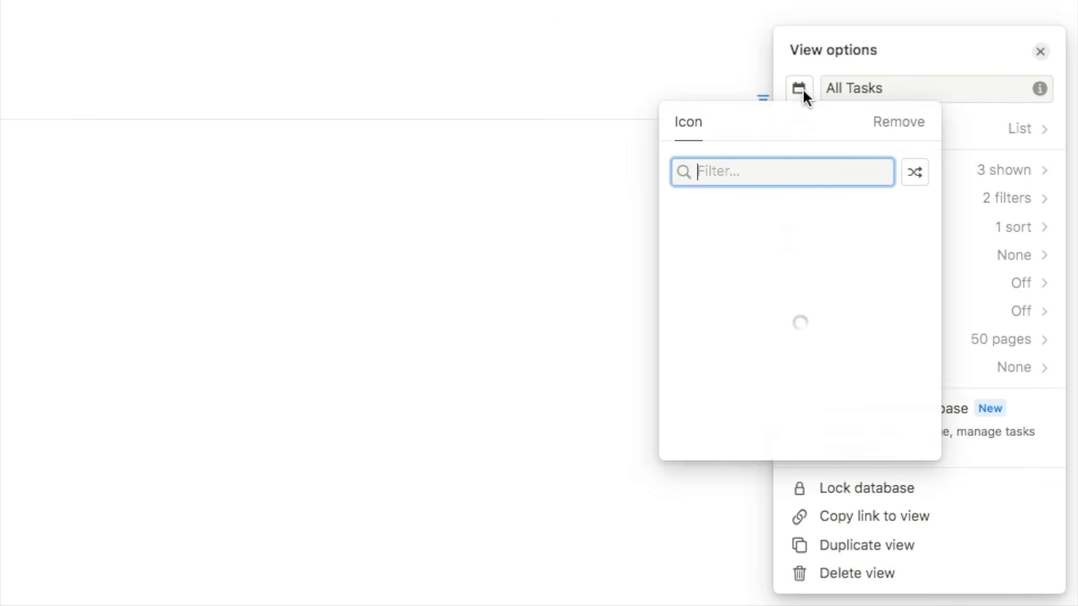
{"action": "left_click", "coordinate": [780, 252]}
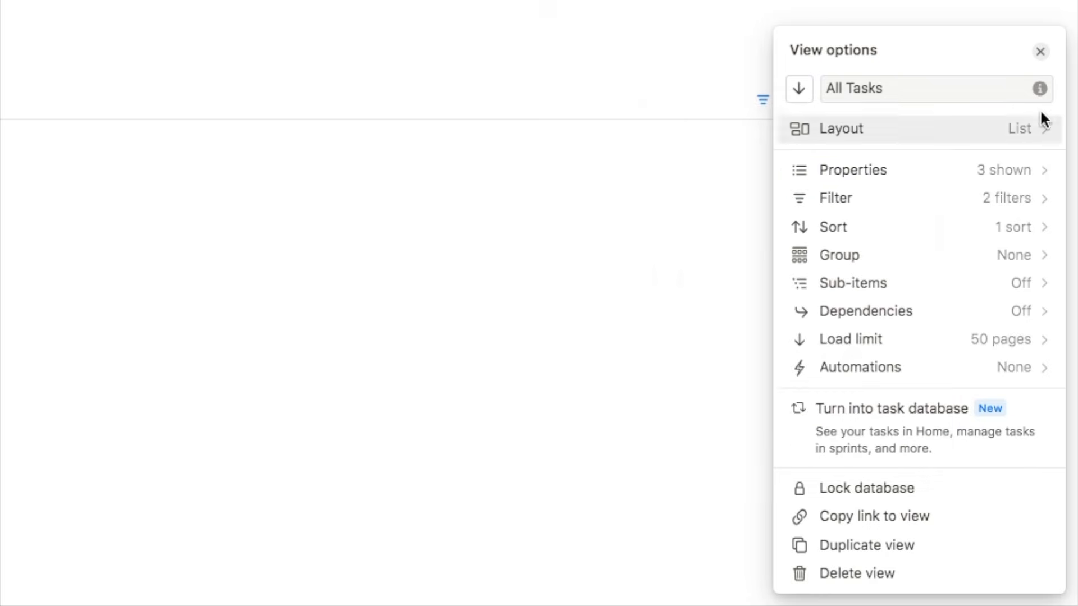
{"action": "left_click", "coordinate": [1041, 52]}
Remove the Due filter from the All Tasks view.
{"action": "left_click", "coordinate": [762, 104]}
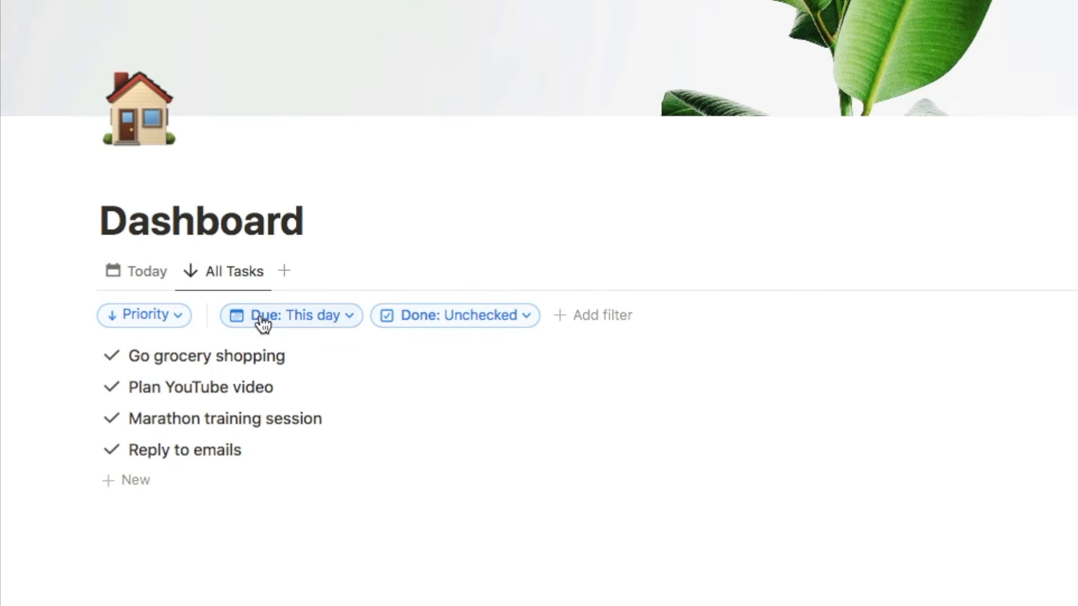
{"action": "left_click", "coordinate": [290, 321]}
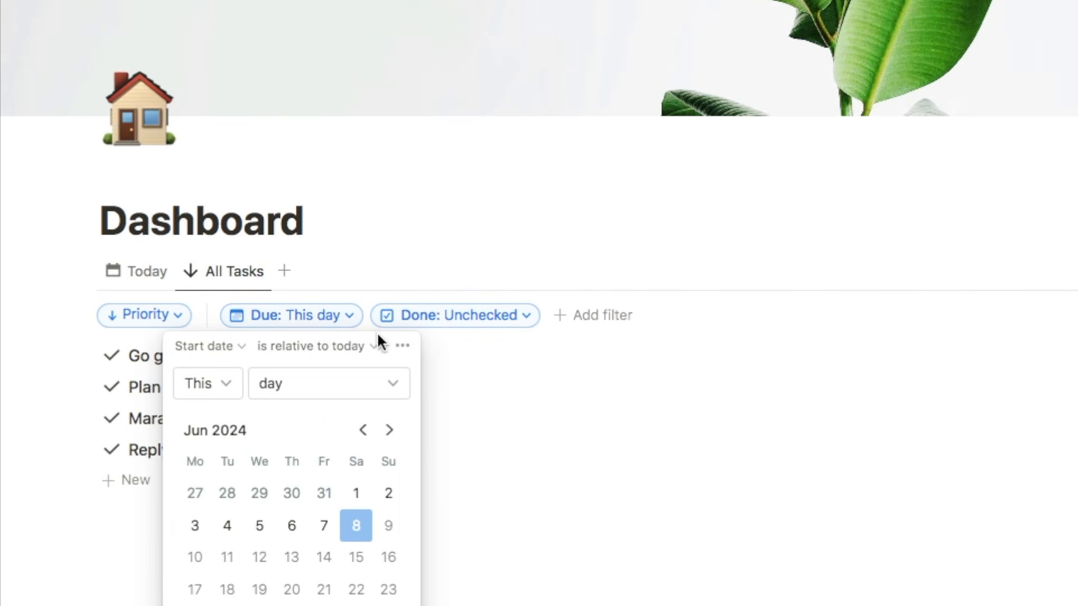
{"action": "left_click", "coordinate": [402, 348]}
{"action": "left_click", "coordinate": [478, 361]}
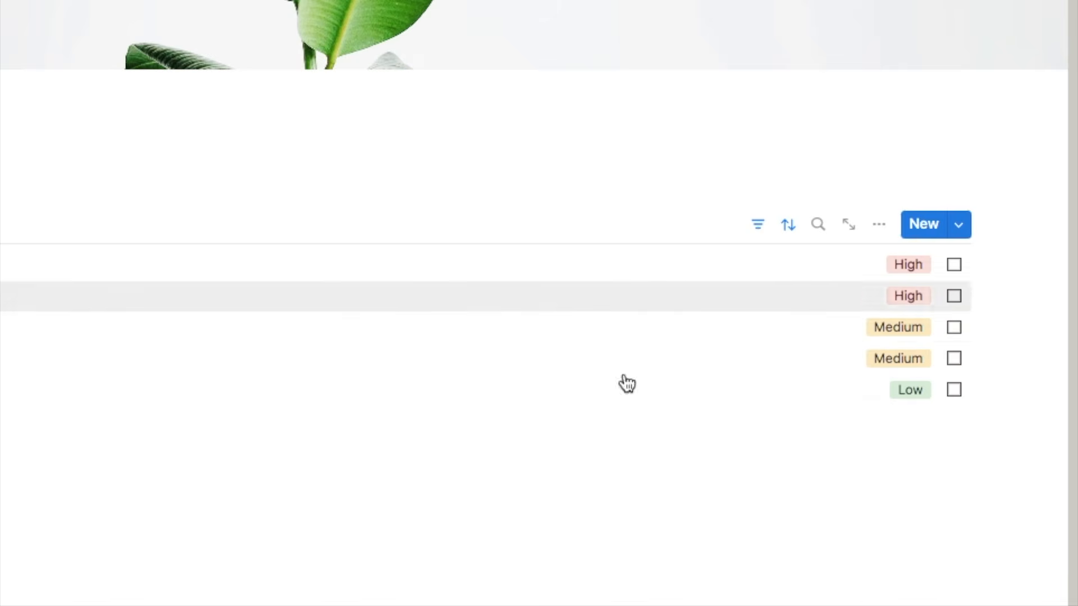
Show the Due property in the All Tasks view and place it between Priority and Done.
{"action": "left_click", "coordinate": [879, 233]}
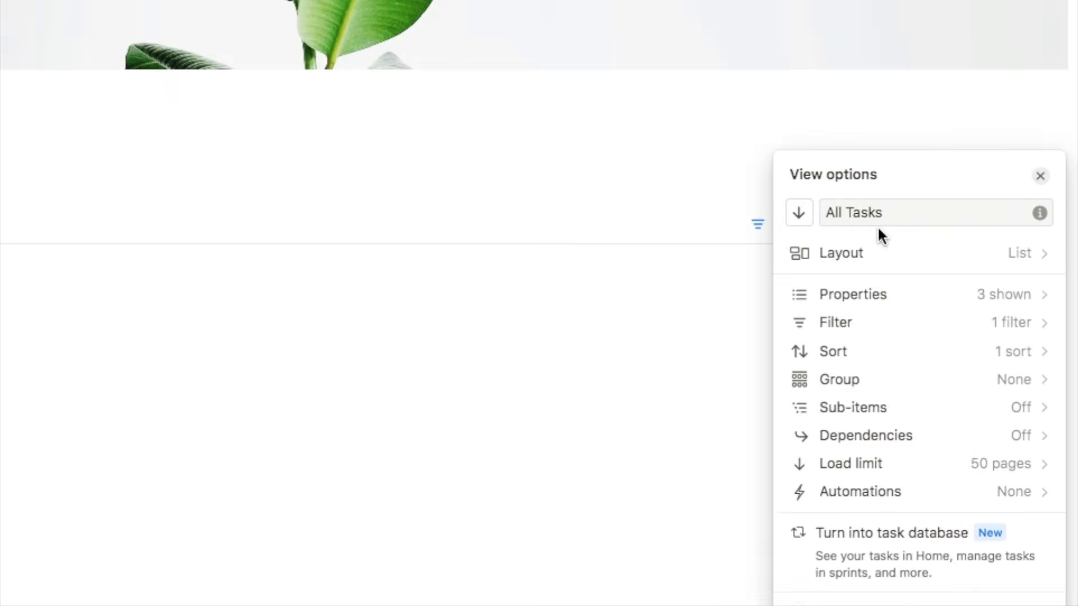
{"action": "left_click", "coordinate": [868, 295]}
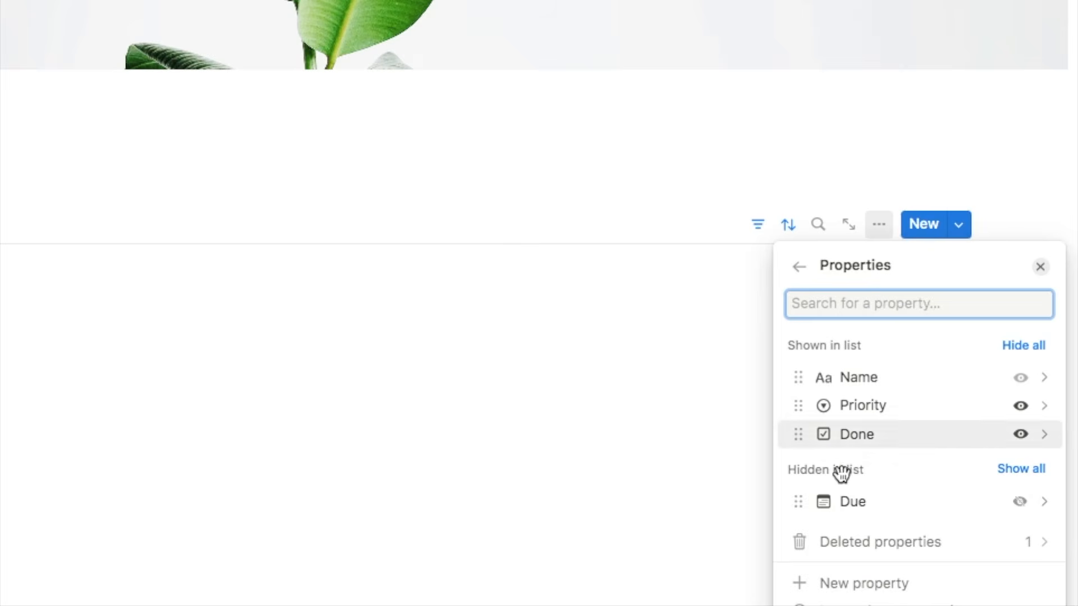
{"action": "left_click", "coordinate": [1021, 502]}
{"action": "left_click_drag", "start_coordinate": [800, 464], "coordinate": [800, 436]}
{"action": "left_click", "coordinate": [1047, 263]}
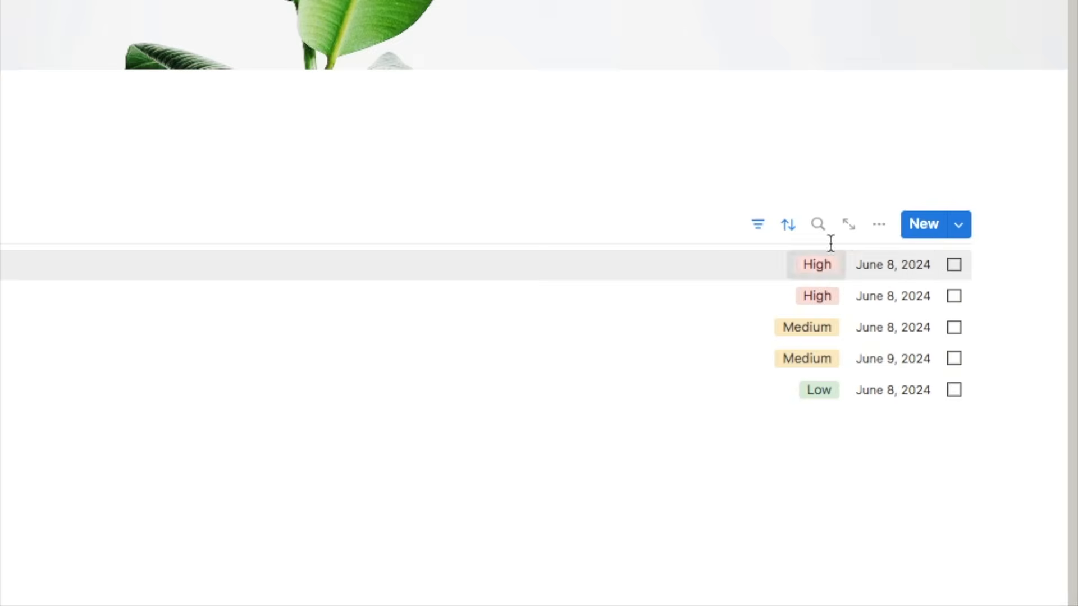
Add an Ascending sort by Due to the All Tasks view and place it above the Priority sort.
{"action": "left_click", "coordinate": [793, 227]}
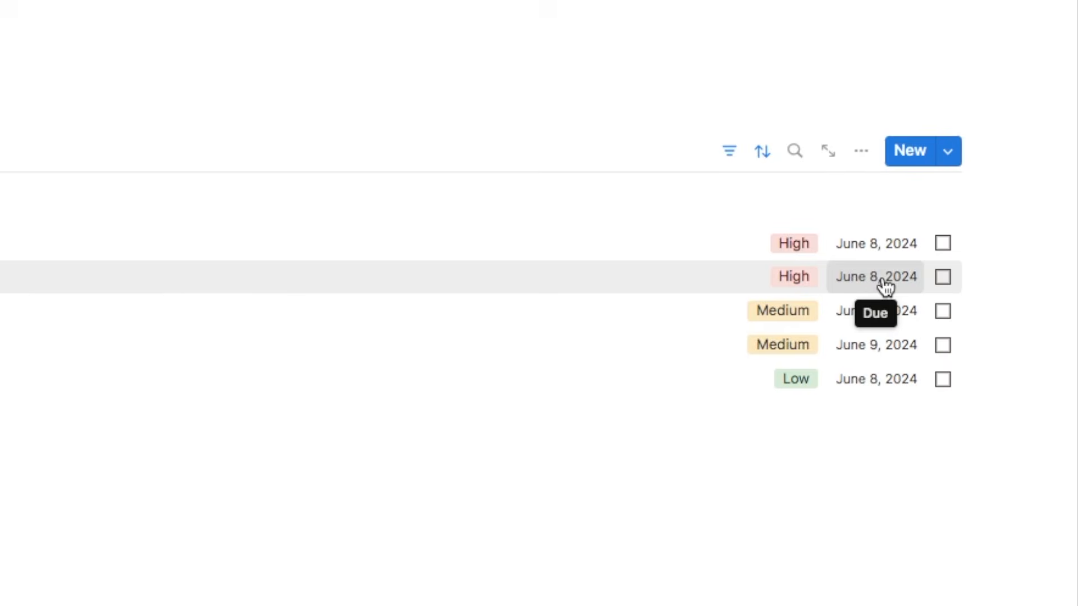
{"action": "left_click", "coordinate": [98, 372]}
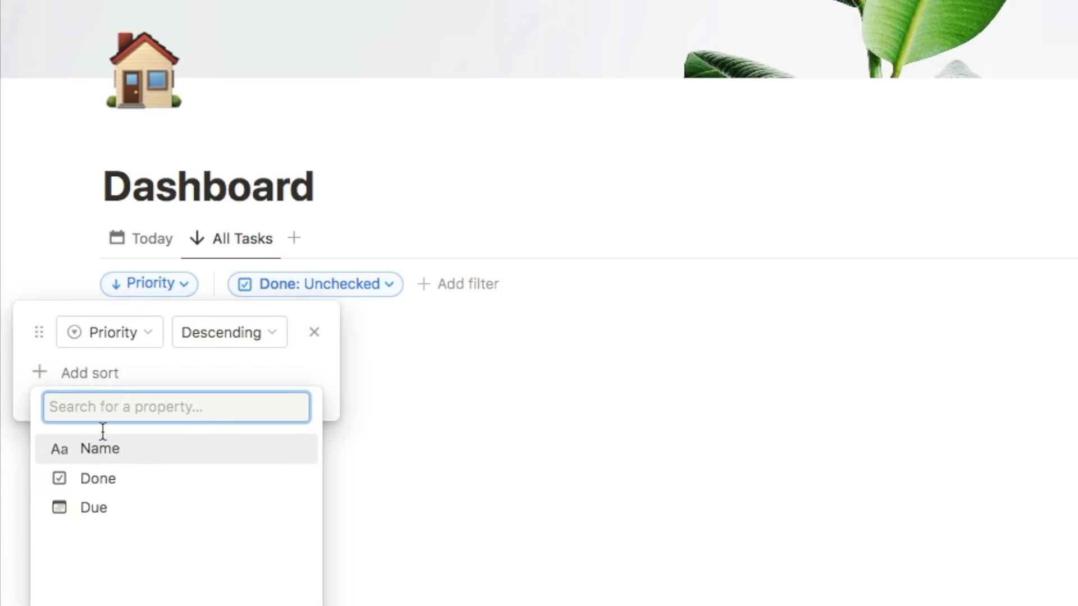
{"action": "left_click", "coordinate": [101, 508]}
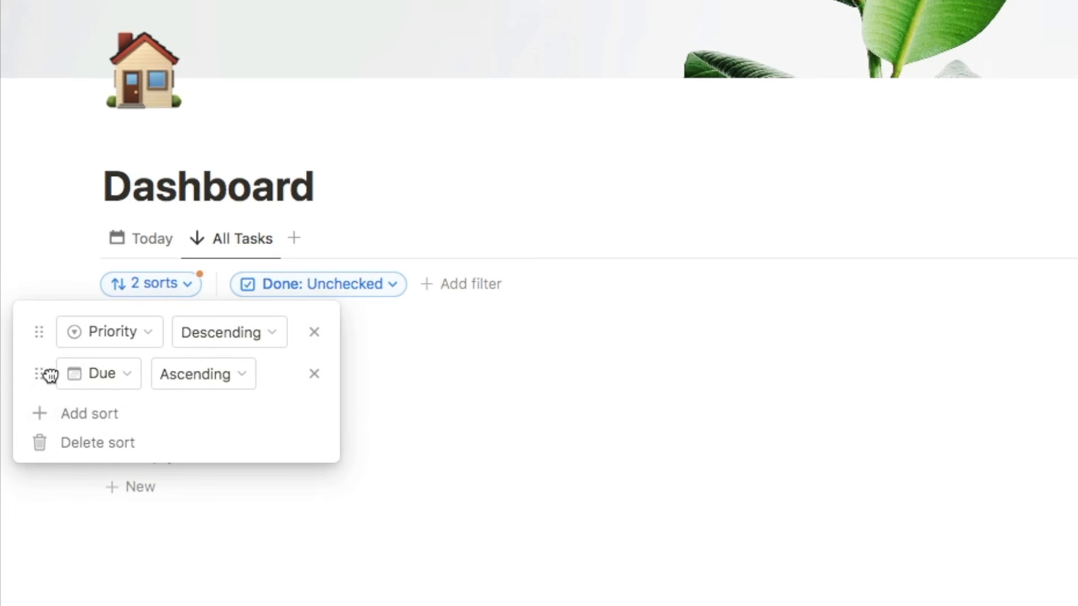
{"action": "left_click_drag", "start_coordinate": [46, 368], "coordinate": [46, 342]}
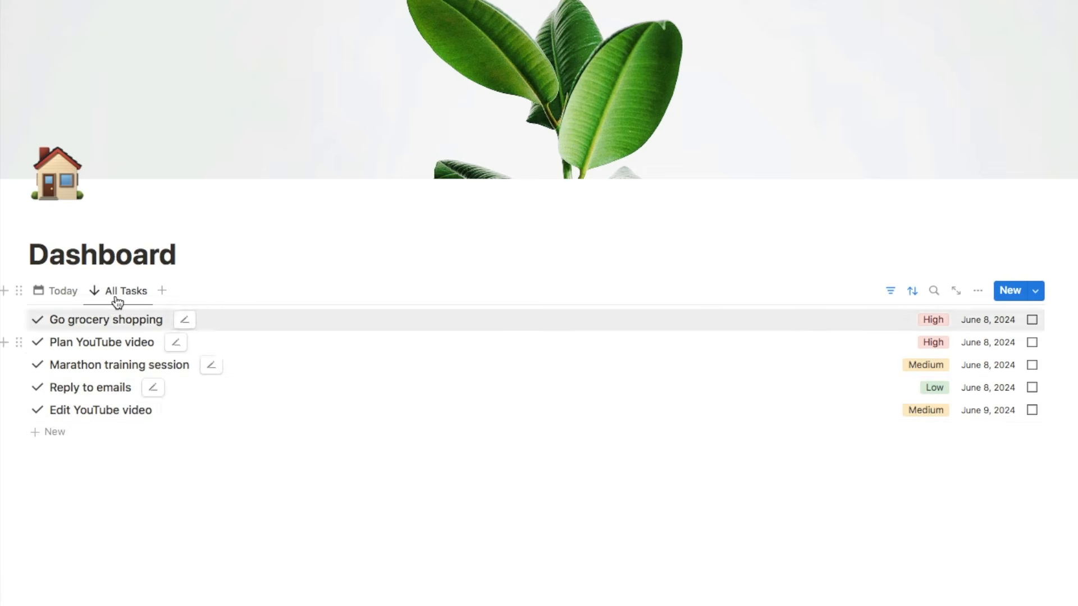
Return to the Today view, insert a callout block directly below the Dashboard title and move the task database inside it.
{"action": "left_click", "coordinate": [73, 300]}
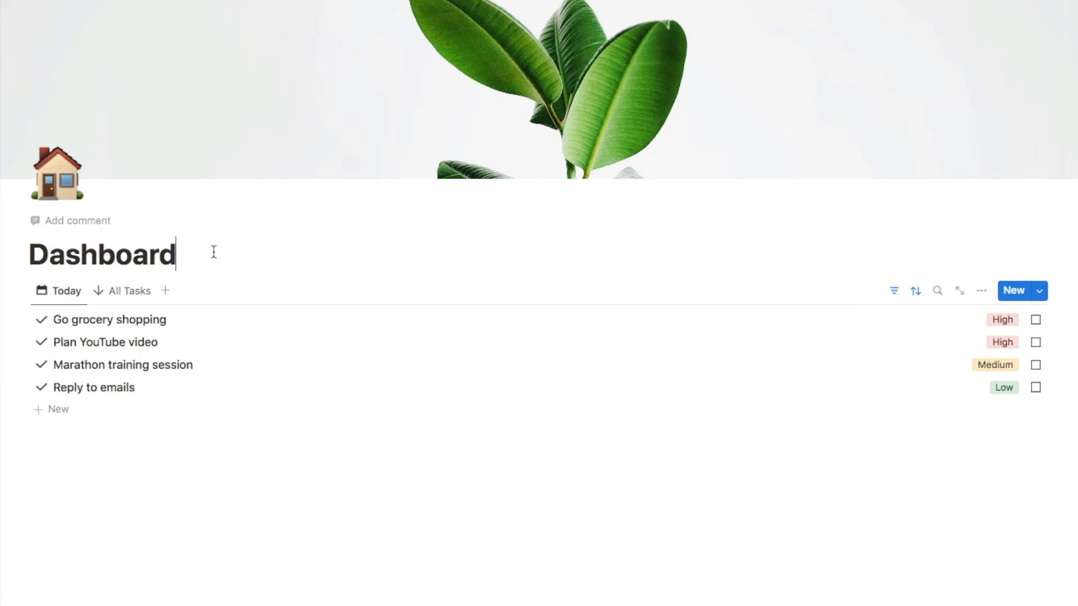
{"action": "key", "text": "Return"}
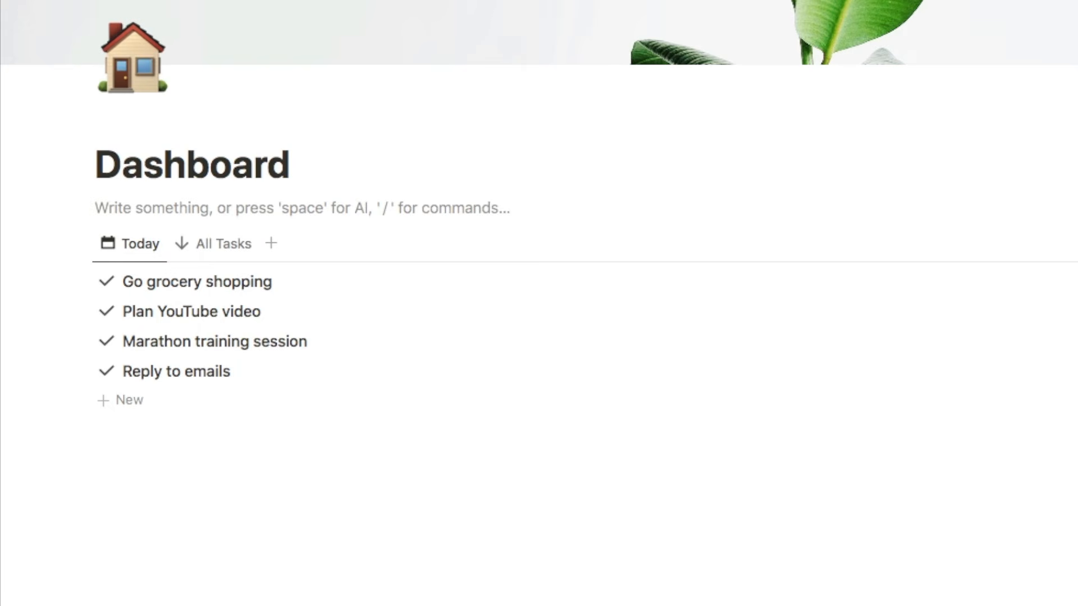
{"action": "type", "text": "/call"}
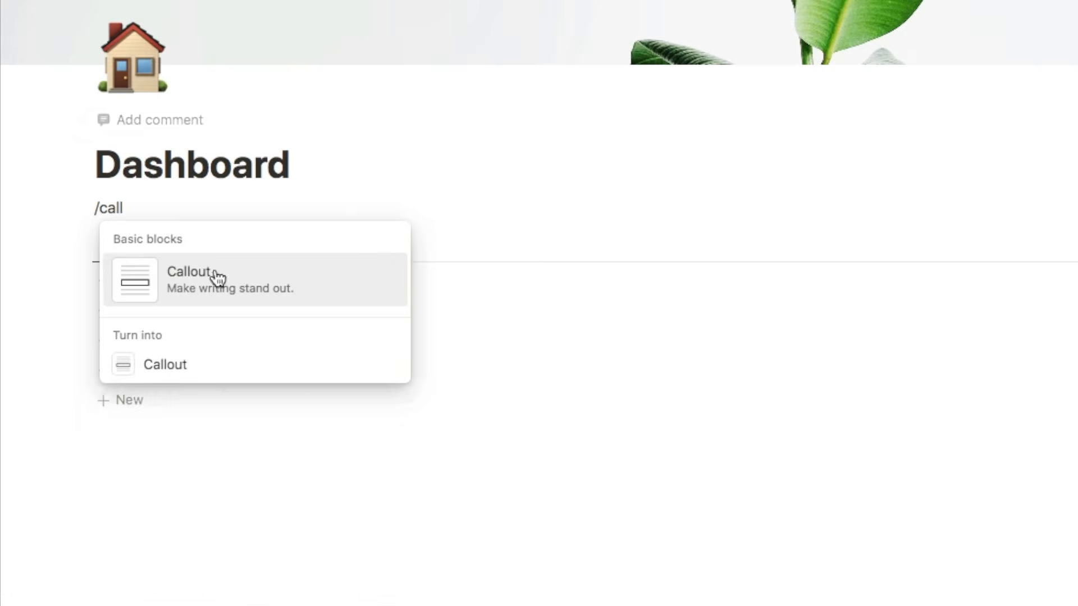
{"action": "left_click", "coordinate": [213, 288]}
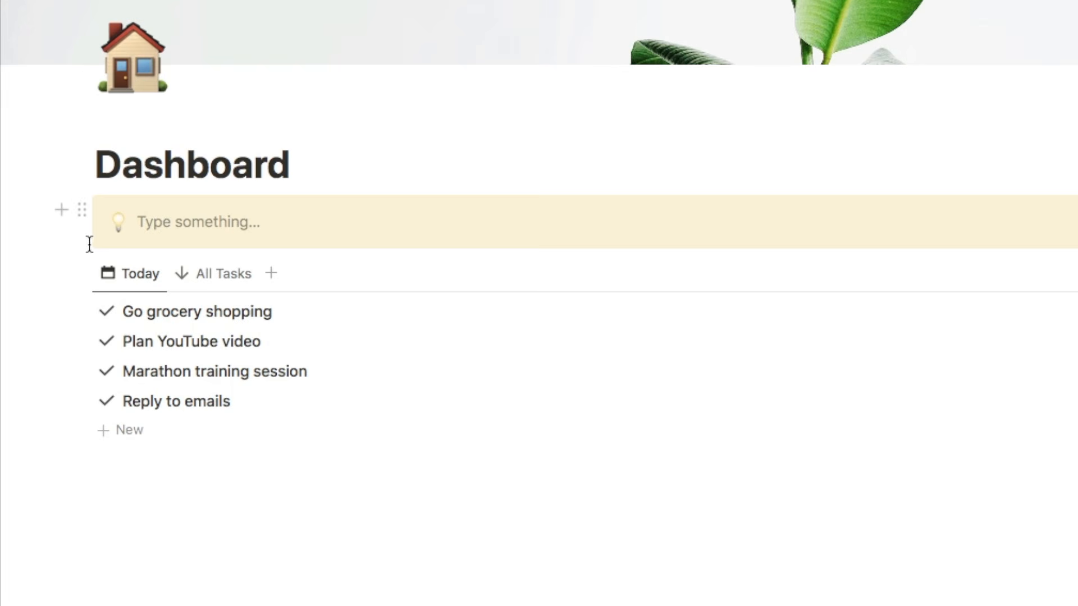
{"action": "left_click_drag", "start_coordinate": [82, 275], "coordinate": [139, 234]}
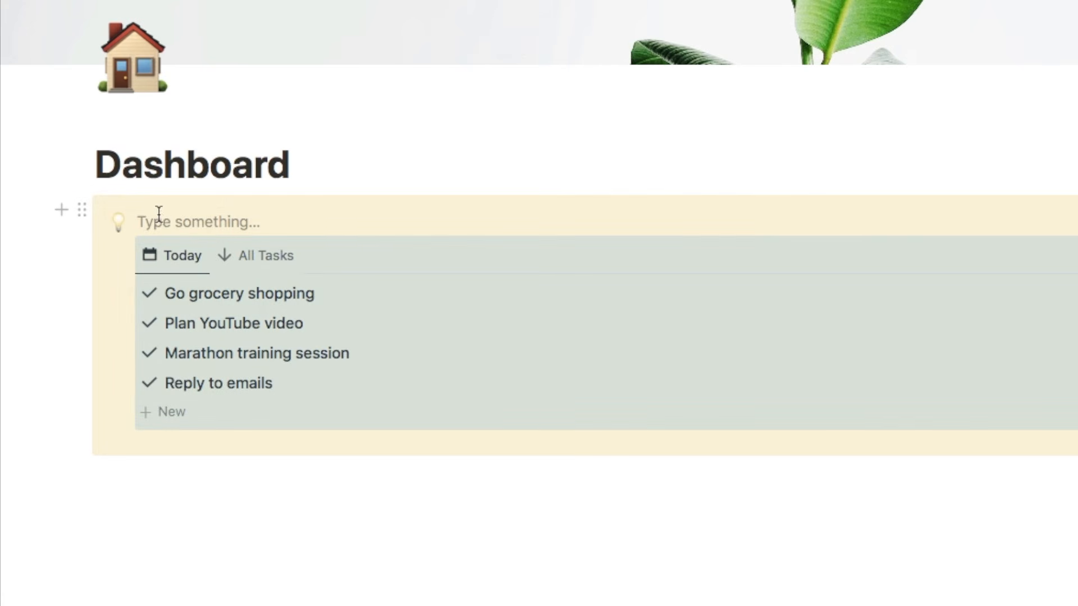
{"action": "left_click", "coordinate": [721, 288]}
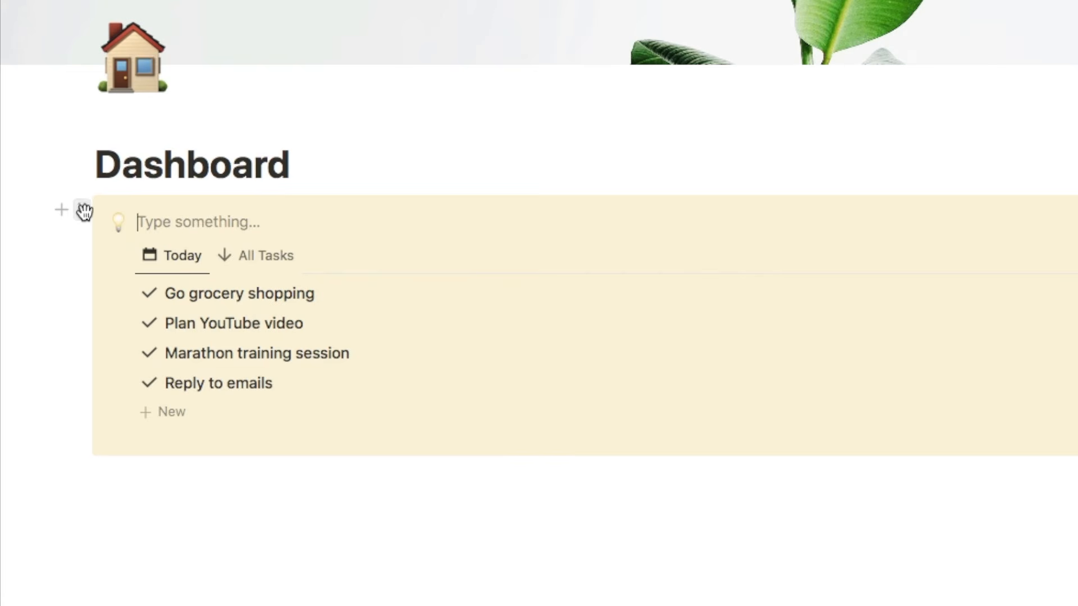
Give the callout the default background and replace its light bulb with the filled circle checkmark icon.
{"action": "left_click", "coordinate": [83, 212]}
{"action": "mouse_move", "coordinate": [166, 307]}
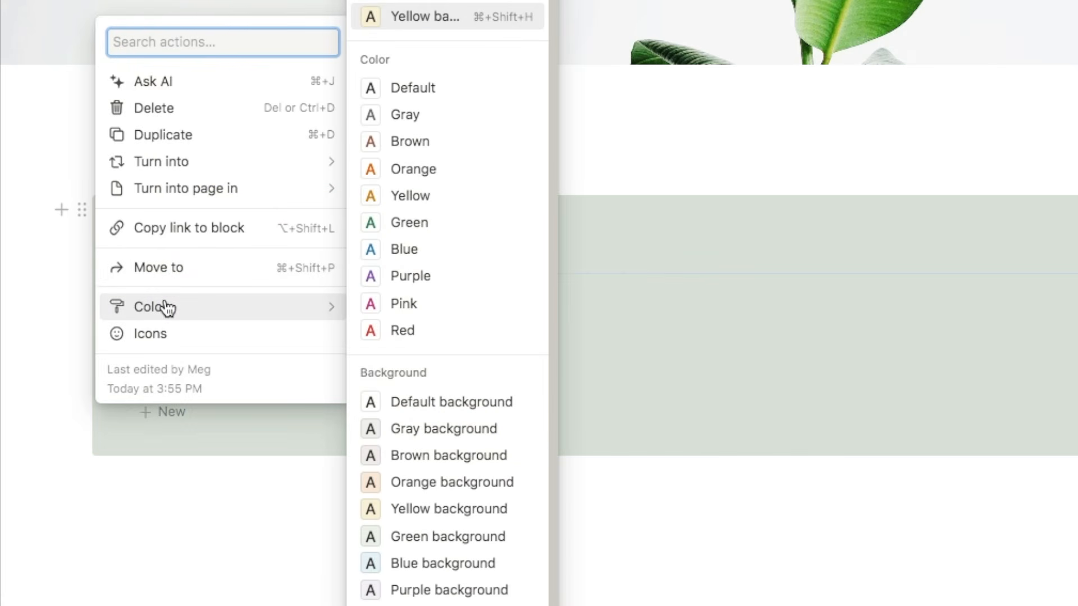
{"action": "left_click", "coordinate": [454, 411]}
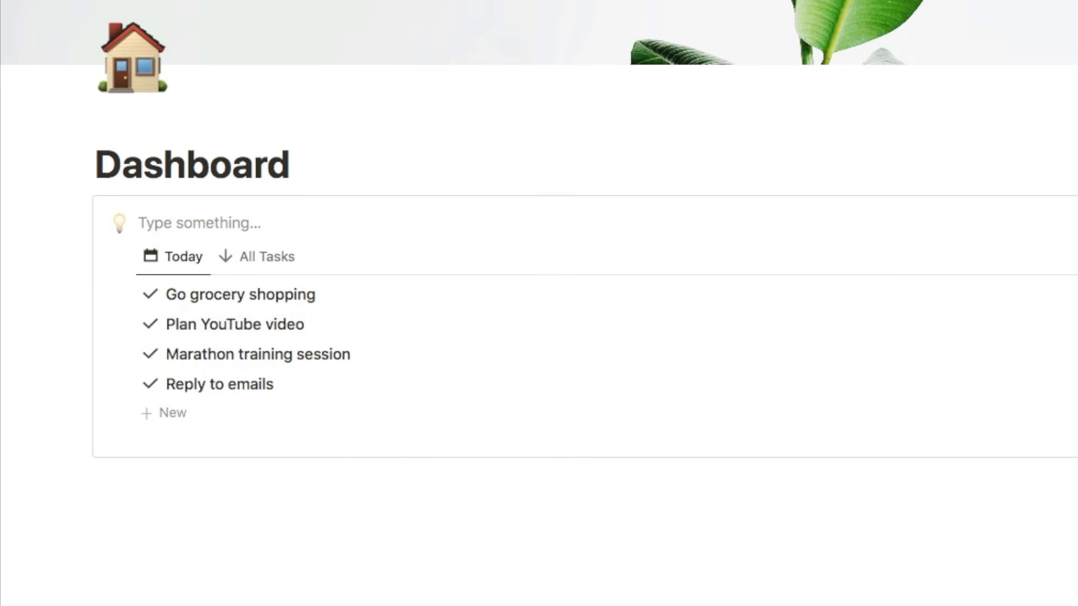
{"action": "left_click", "coordinate": [118, 223]}
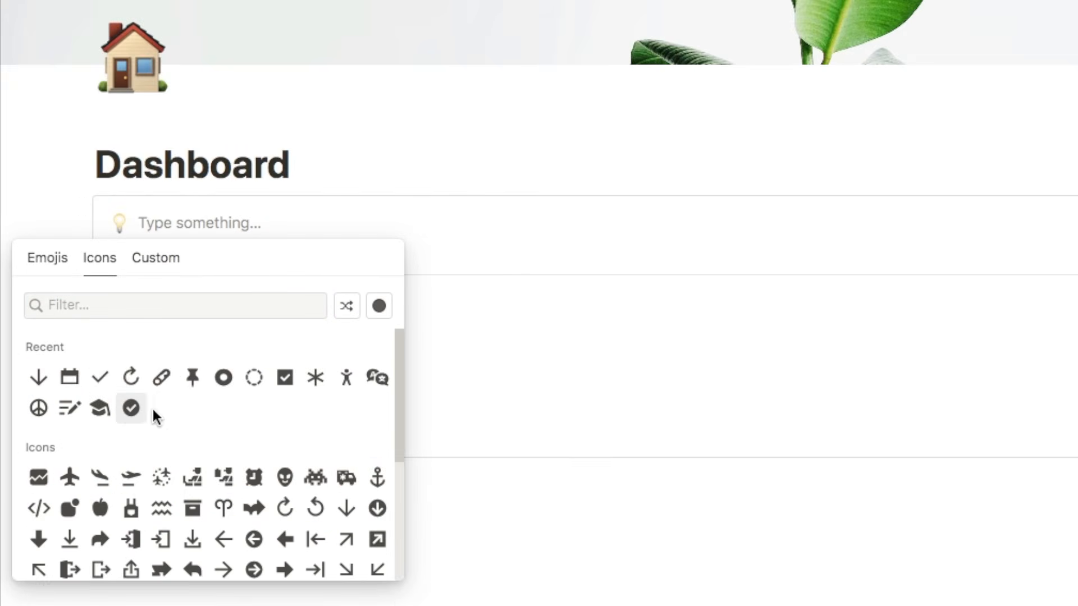
{"action": "left_click", "coordinate": [133, 409]}
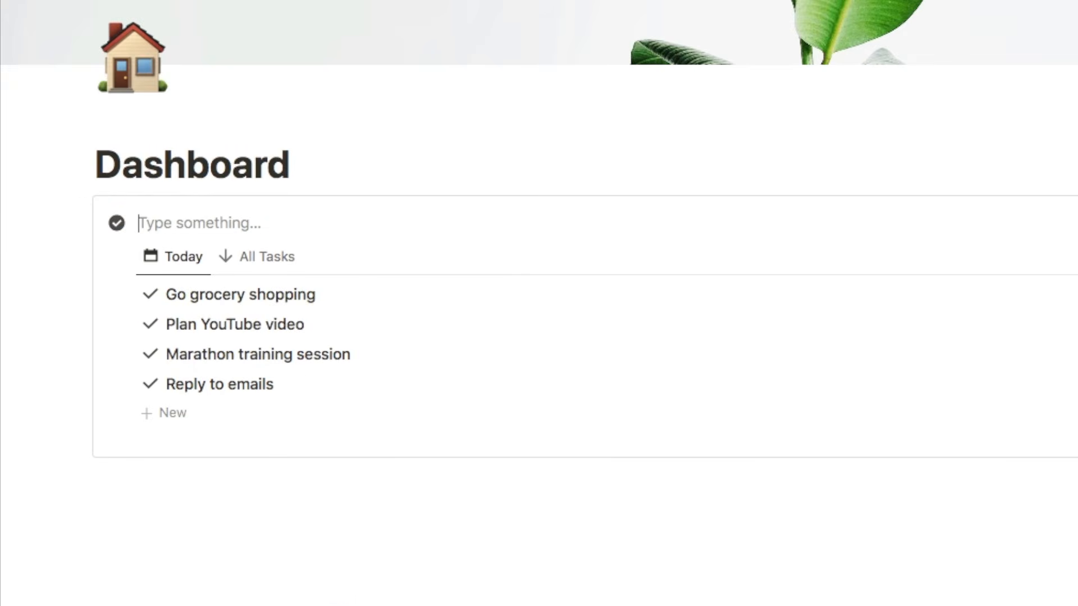
Give the callout the bold heading To-Do and add a divider directly between the heading and the task database.
{"action": "type", "text": "To-Do"}
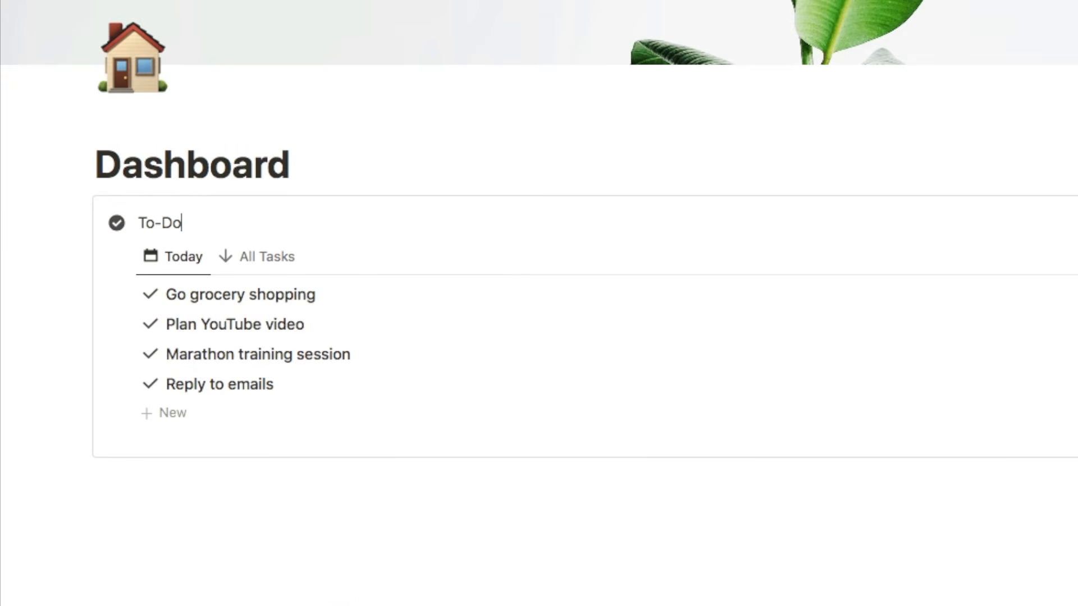
{"action": "left_click_drag", "start_coordinate": [182, 223], "coordinate": [155, 224]}
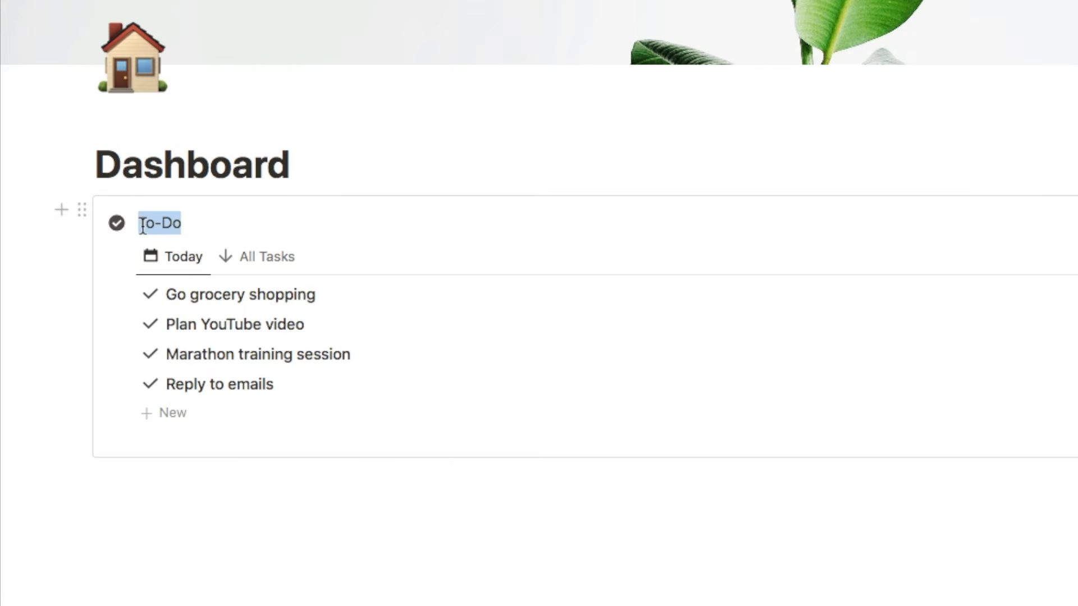
{"action": "key", "text": "super+b"}
{"action": "left_click", "coordinate": [189, 224]}
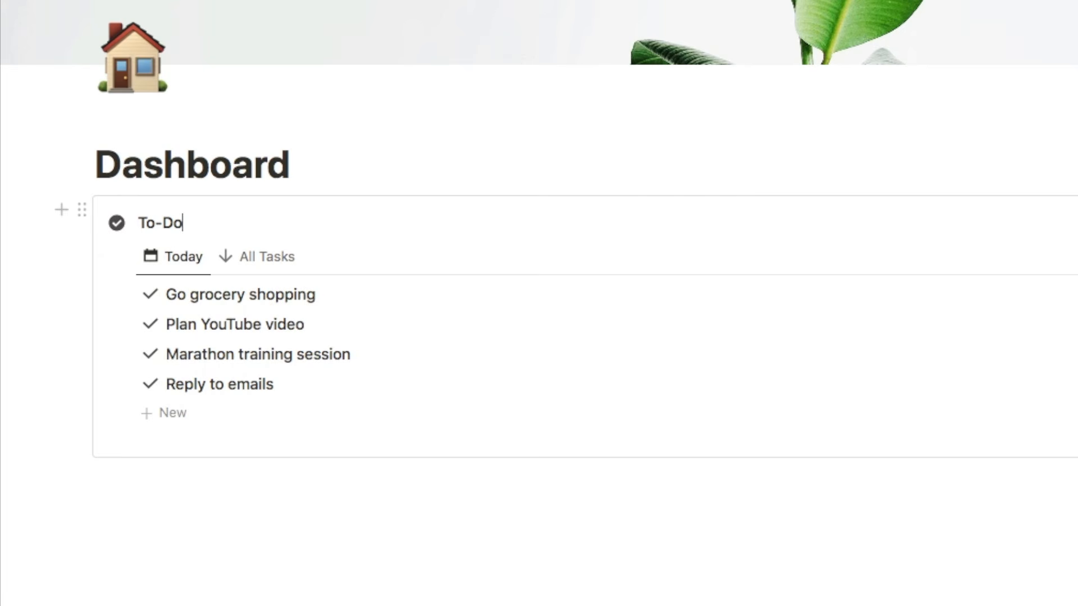
{"action": "key", "text": "Return"}
{"action": "type", "text": "---"}
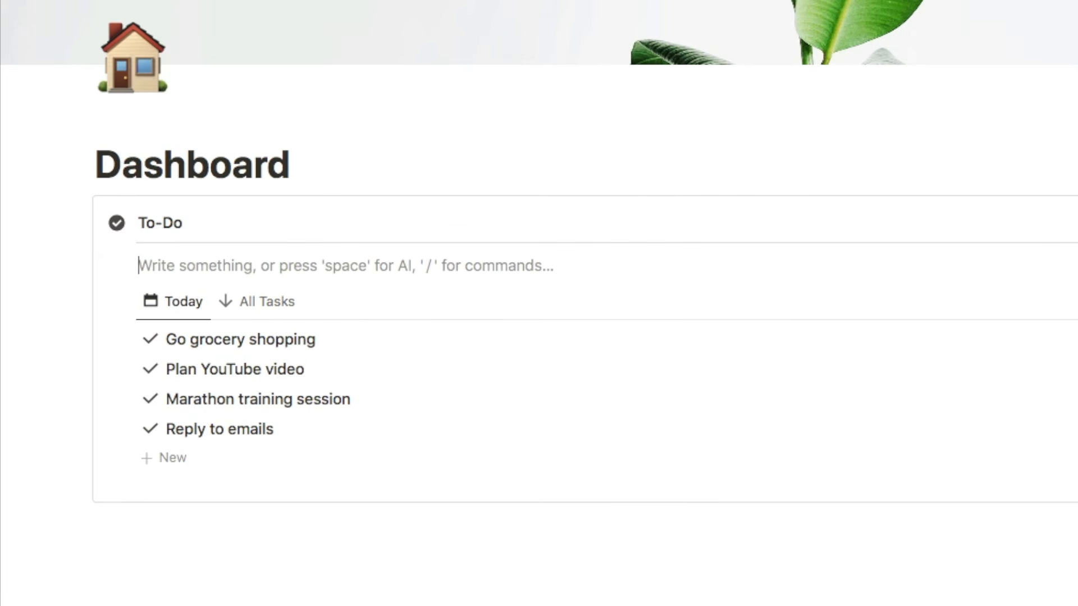
{"action": "key", "text": "BackSpace"}
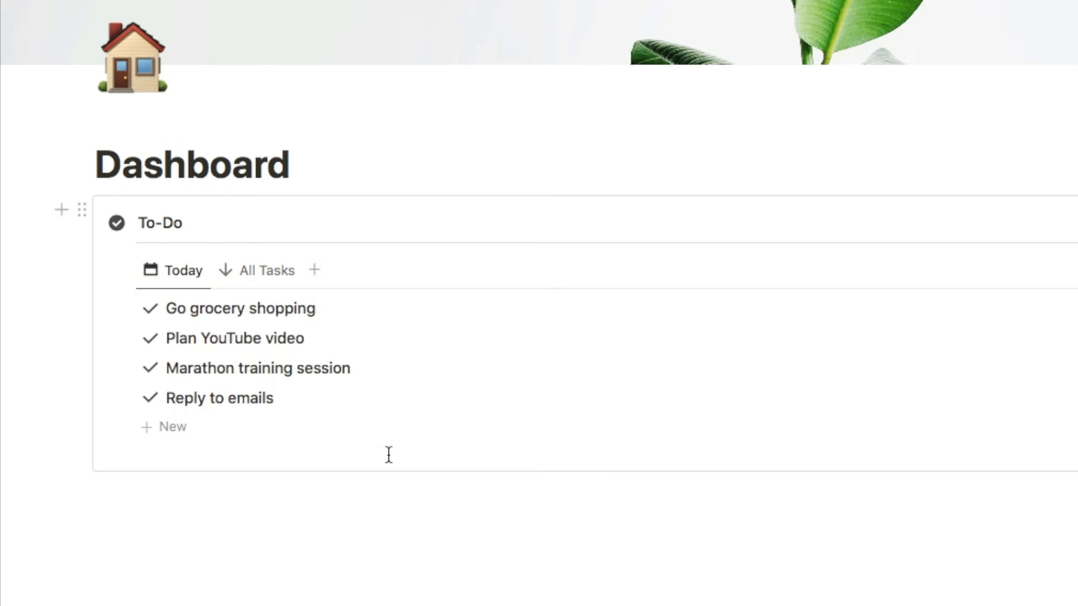
Insert an inline database on an empty line below the To-Do callout and title it Goals & Projects.
{"action": "scroll", "coordinate": [388, 455], "scroll_direction": "down", "scroll_amount": 3}
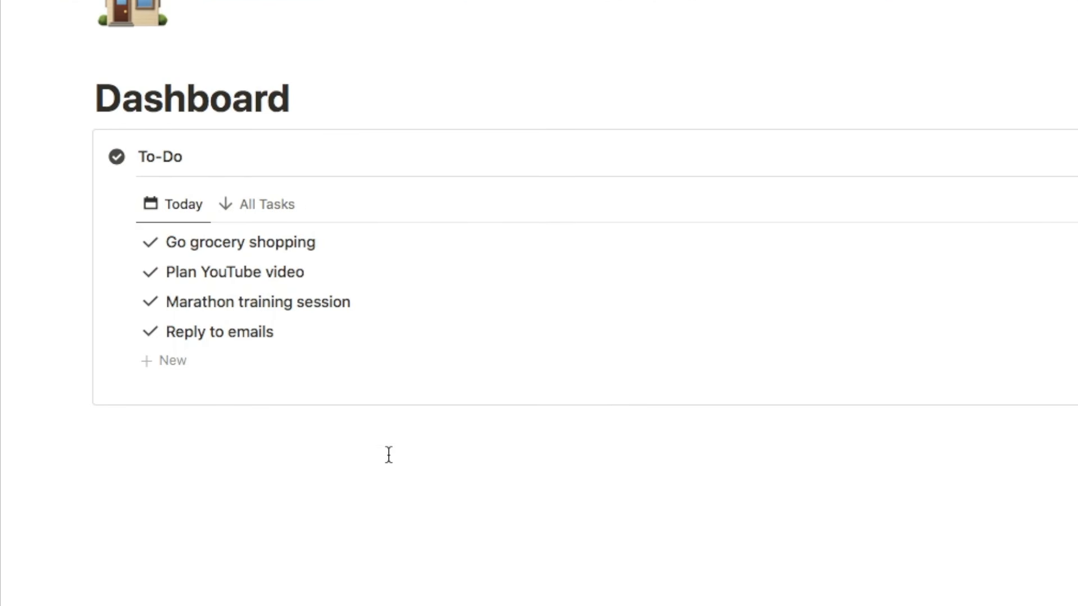
{"action": "left_click", "coordinate": [389, 454]}
{"action": "scroll", "coordinate": [388, 455], "scroll_direction": "down", "scroll_amount": 5}
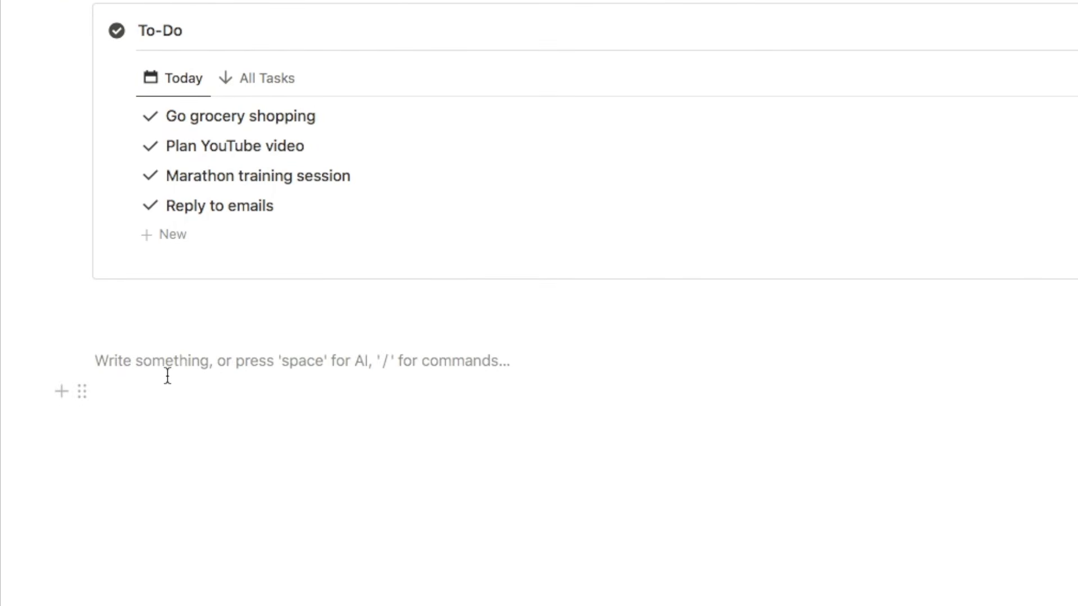
{"action": "key", "text": "Return"}
{"action": "scroll", "coordinate": [167, 345], "scroll_direction": "down", "scroll_amount": 1}
{"action": "key", "text": "BackSpace"}
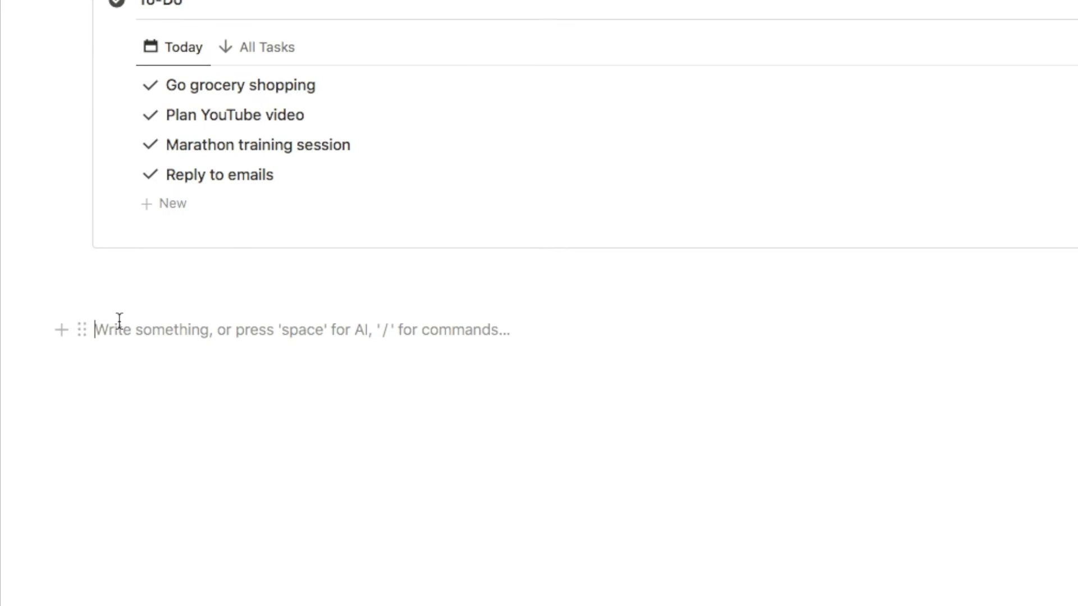
{"action": "type", "text": "/data"}
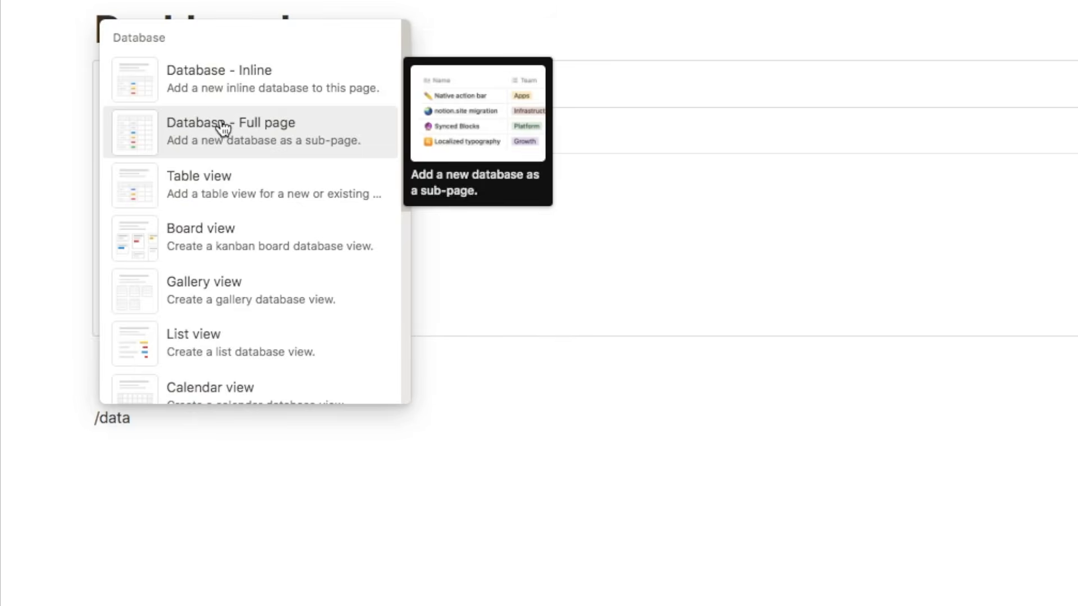
{"action": "left_click", "coordinate": [223, 81]}
{"action": "type", "text": "Goals & Proje"}
{"action": "key", "text": "BackSpace"}
{"action": "type", "text": "jects"}
Hide the Goals & Projects database title and delete its Tags property.
{"action": "left_click", "coordinate": [335, 227]}
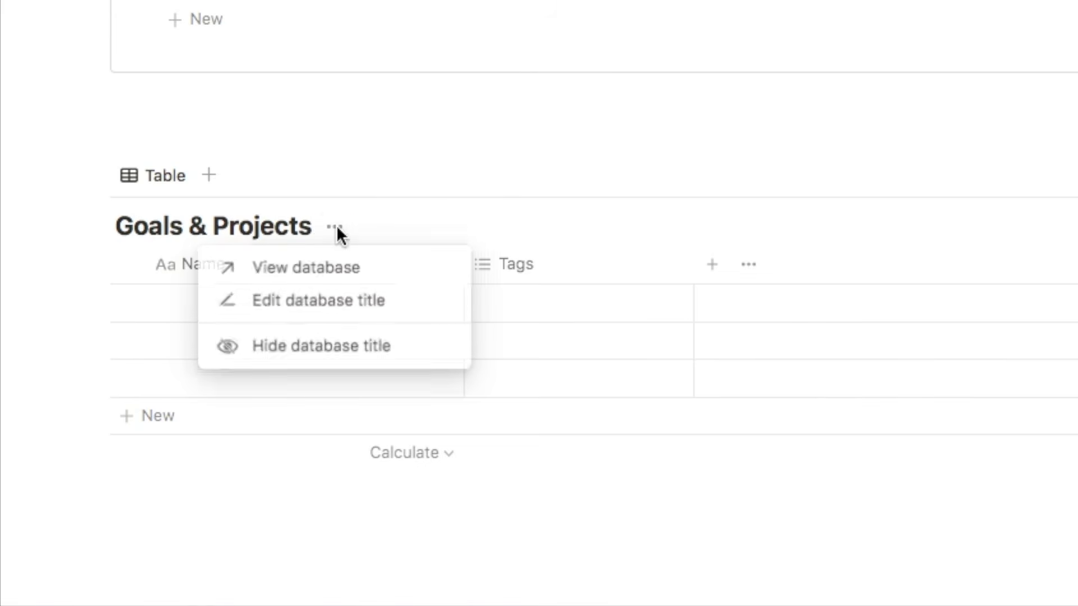
{"action": "left_click", "coordinate": [314, 353]}
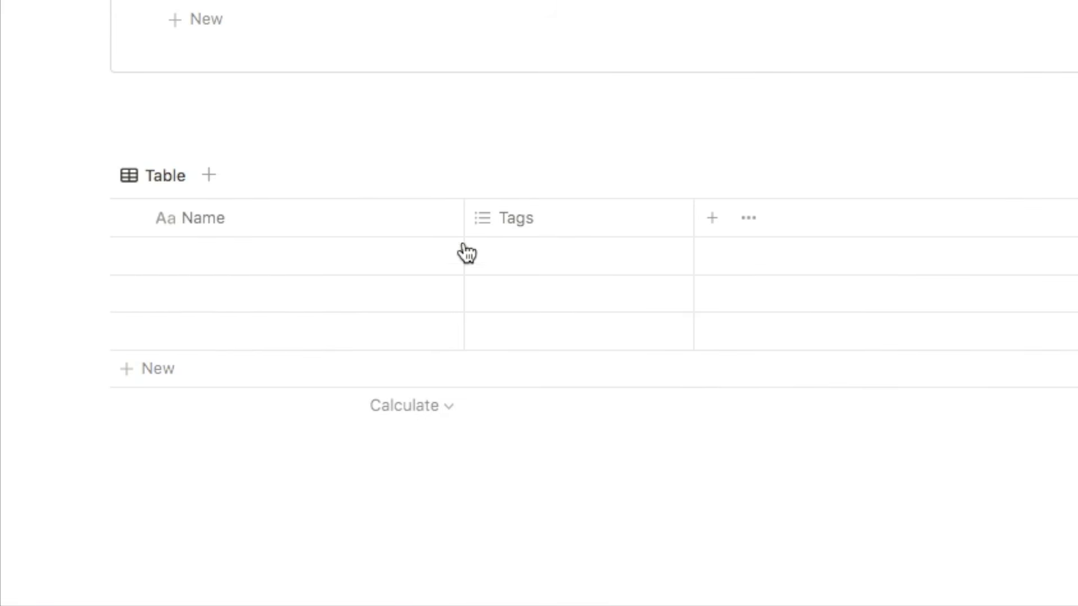
{"action": "left_click", "coordinate": [538, 219]}
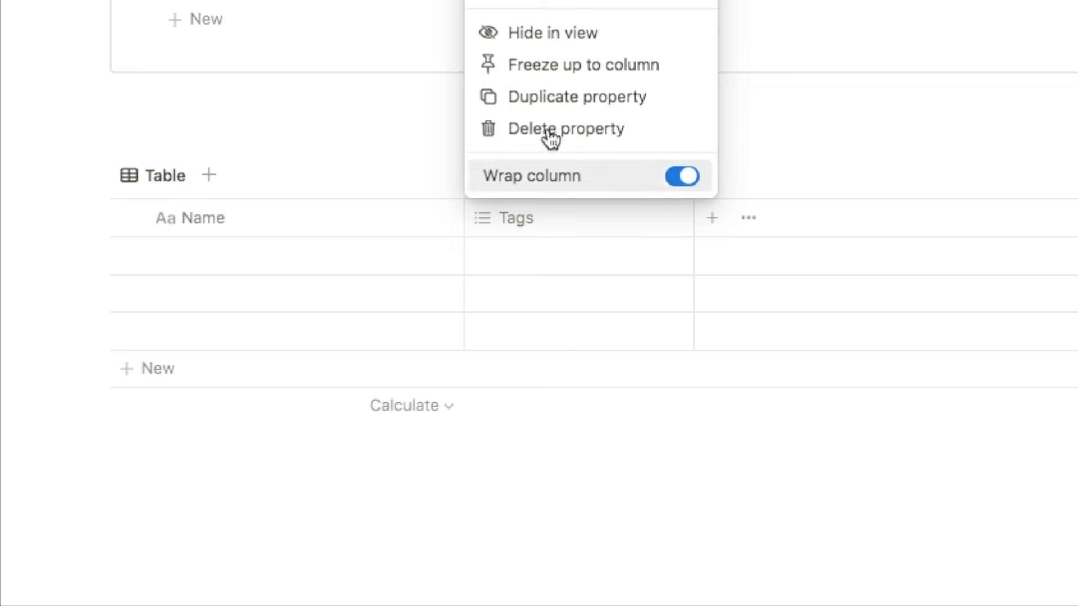
{"action": "left_click", "coordinate": [546, 128]}
{"action": "scroll", "coordinate": [288, 140], "scroll_direction": "down", "scroll_amount": 1}
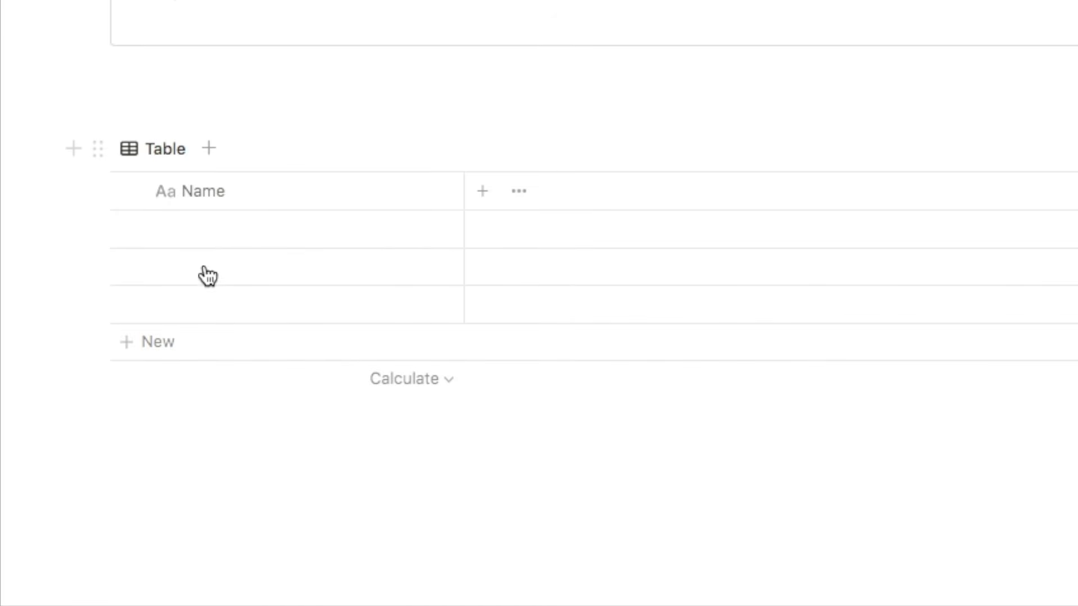
Name the three rows Complete London marathon, Get to 10k YouTube subscribers and Create Notion course, and give the marathon row the running person icon.
{"action": "left_click", "coordinate": [232, 238]}
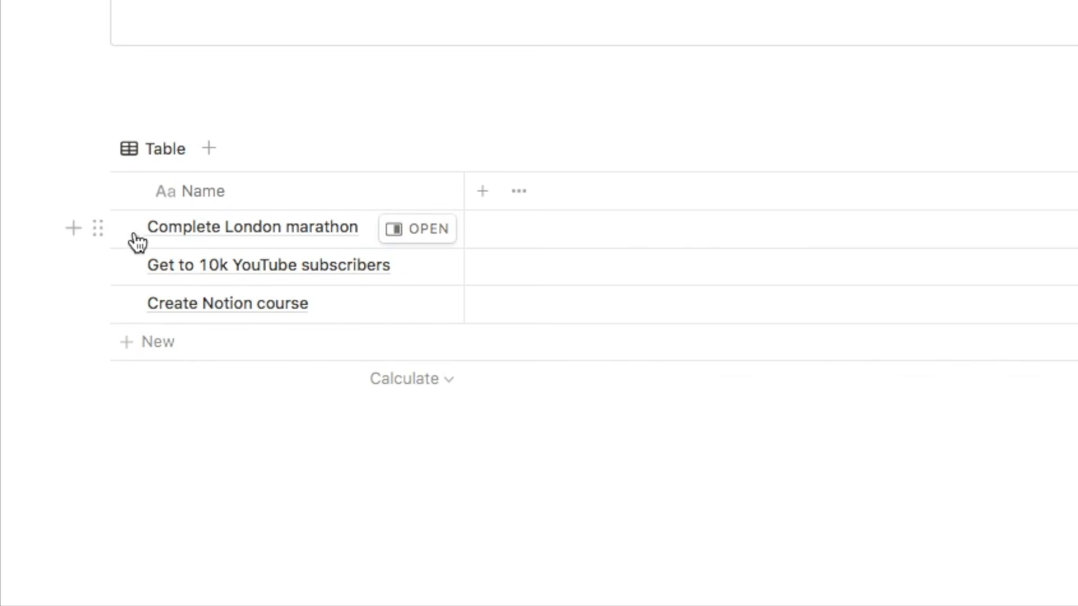
{"action": "left_click", "coordinate": [98, 228]}
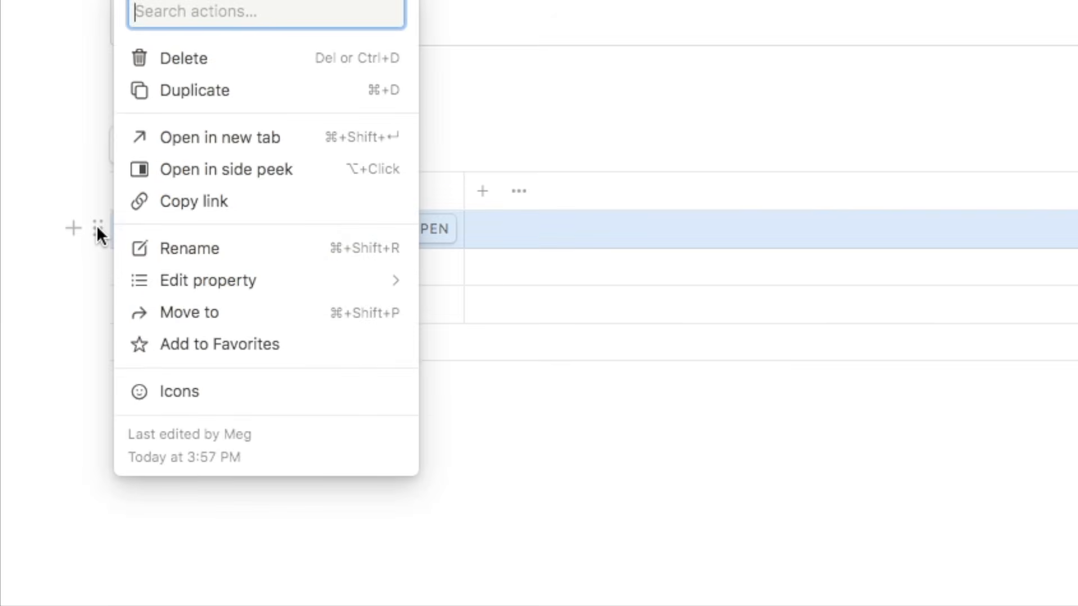
{"action": "left_click", "coordinate": [191, 400]}
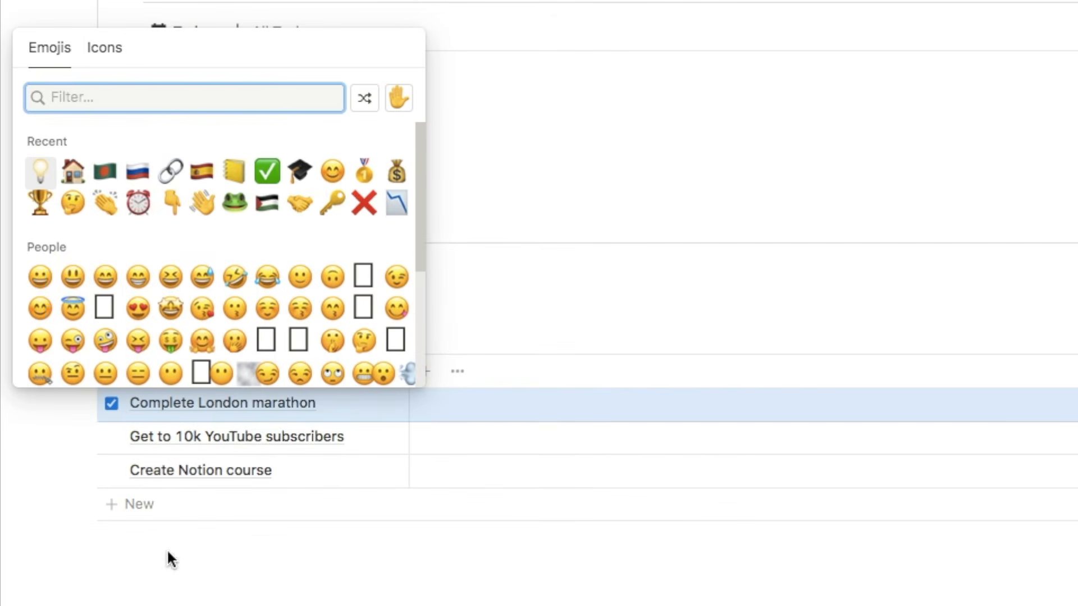
{"action": "left_click", "coordinate": [112, 53]}
{"action": "left_click", "coordinate": [79, 99]}
{"action": "type", "text": "runn"}
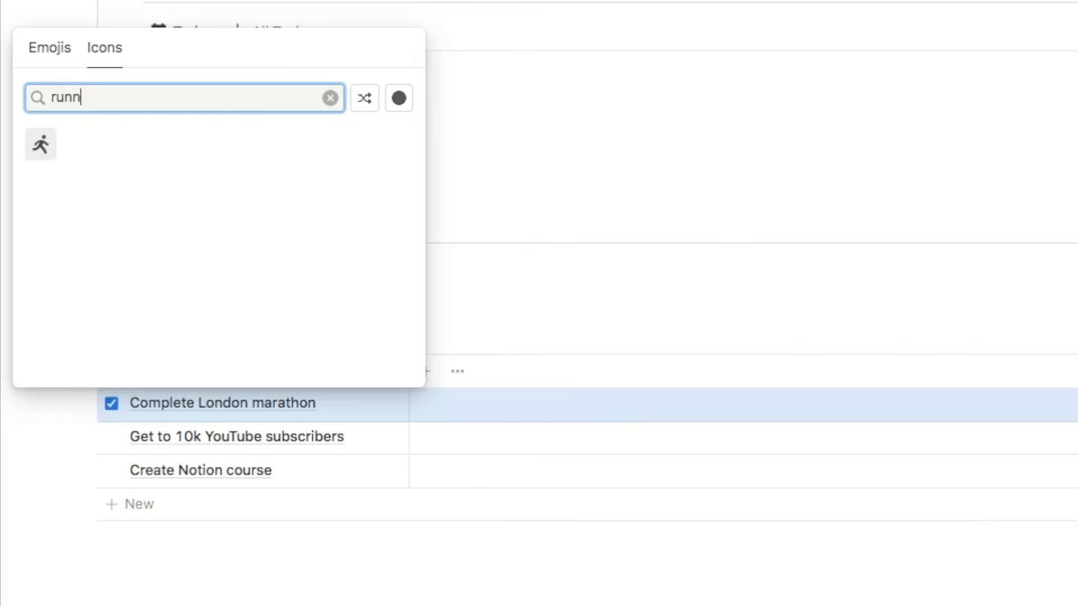
{"action": "left_click", "coordinate": [41, 146]}
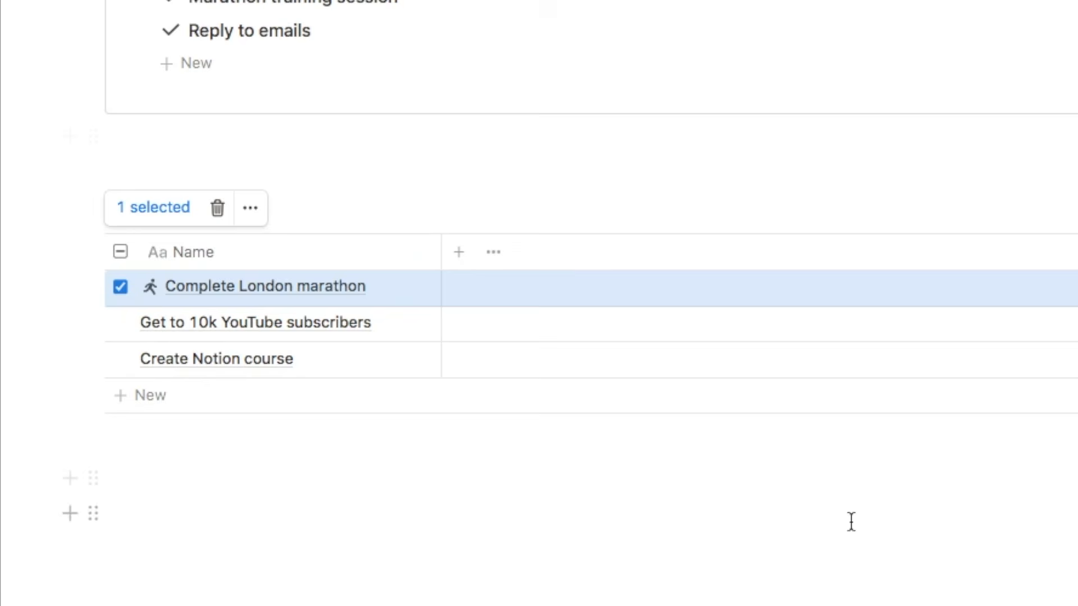
{"action": "left_click", "coordinate": [855, 482]}
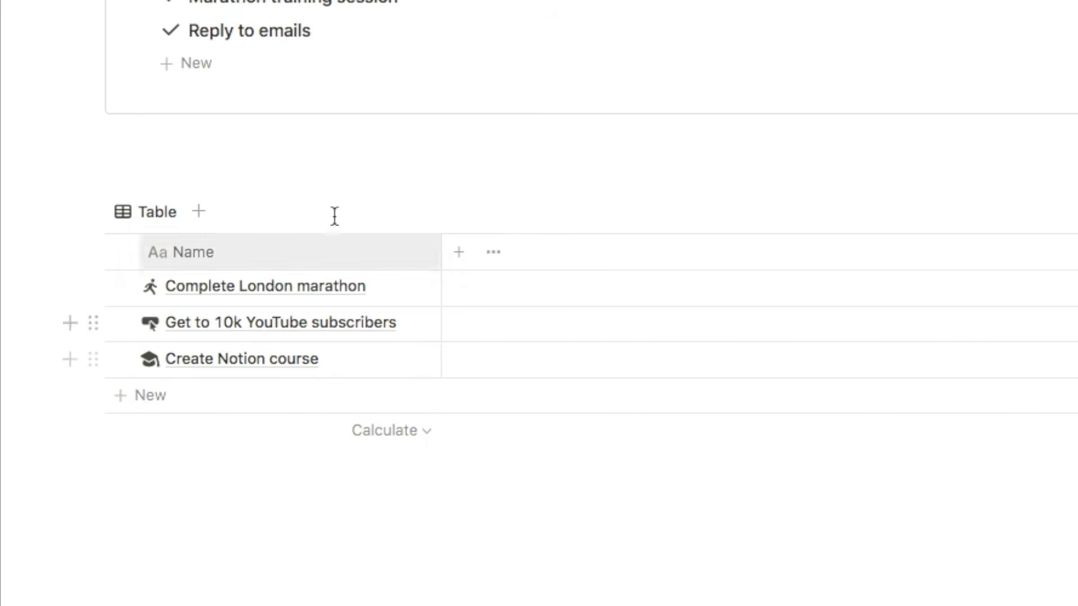
Add a Date property named Deadline to the Goals & Projects table.
{"action": "left_click", "coordinate": [459, 251]}
{"action": "type", "text": "date"}
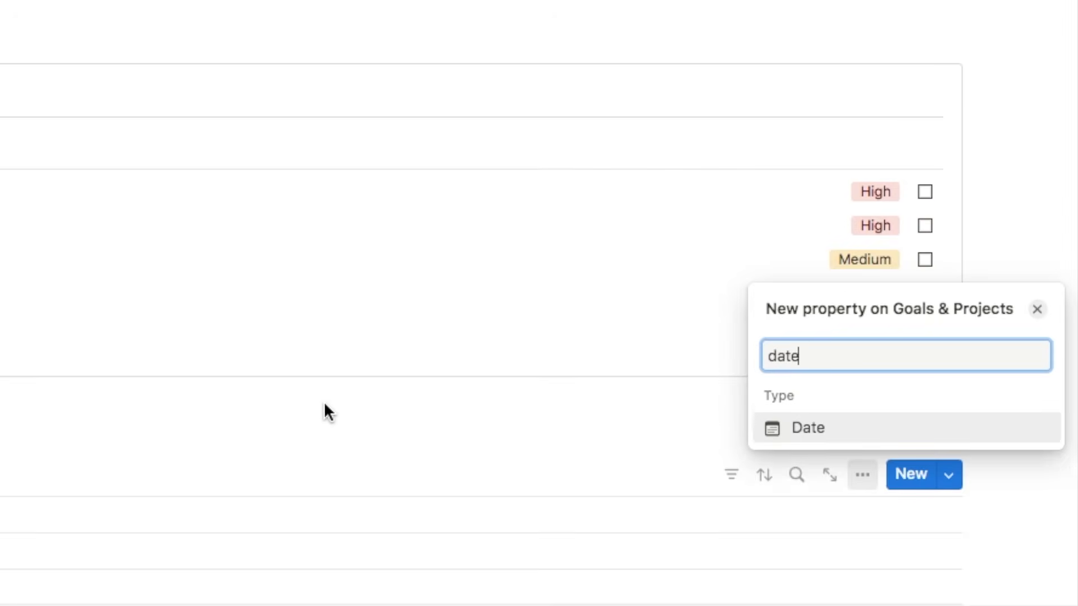
{"action": "left_click", "coordinate": [840, 433]}
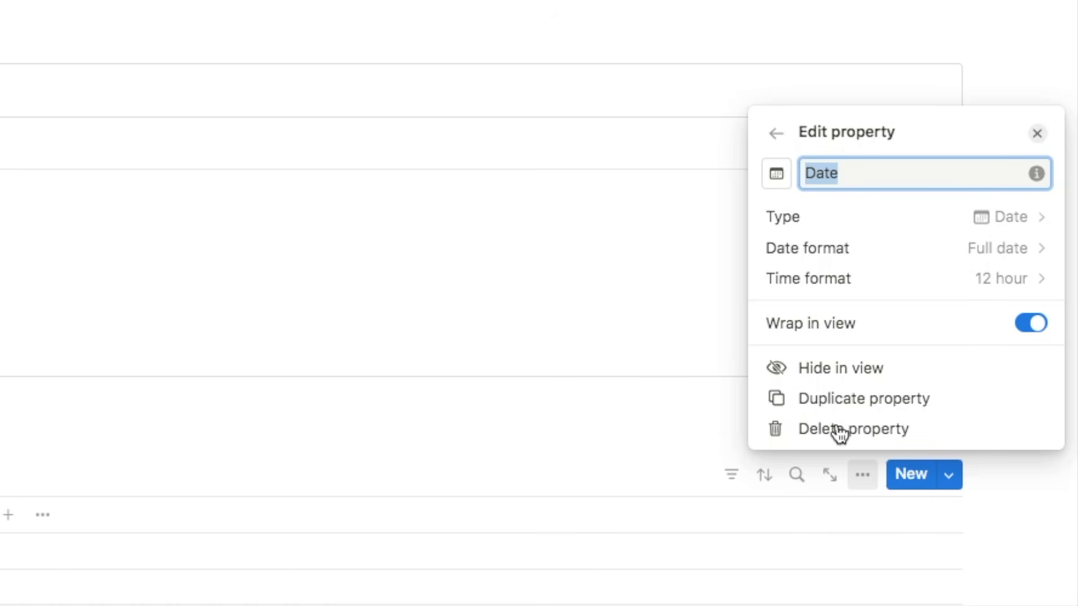
{"action": "type", "text": "D"}
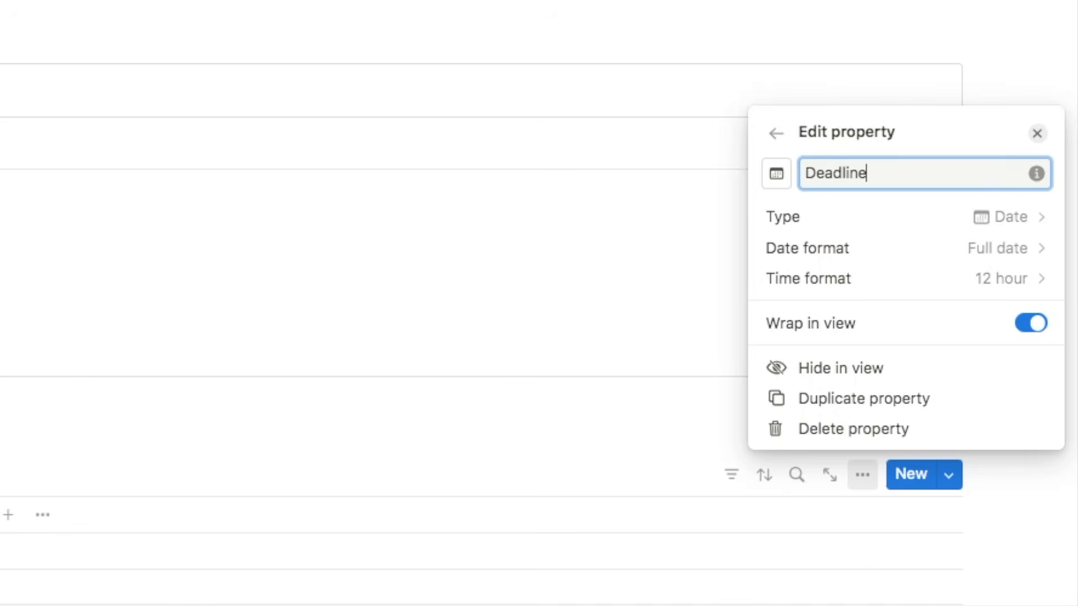
{"action": "left_click", "coordinate": [975, 592]}
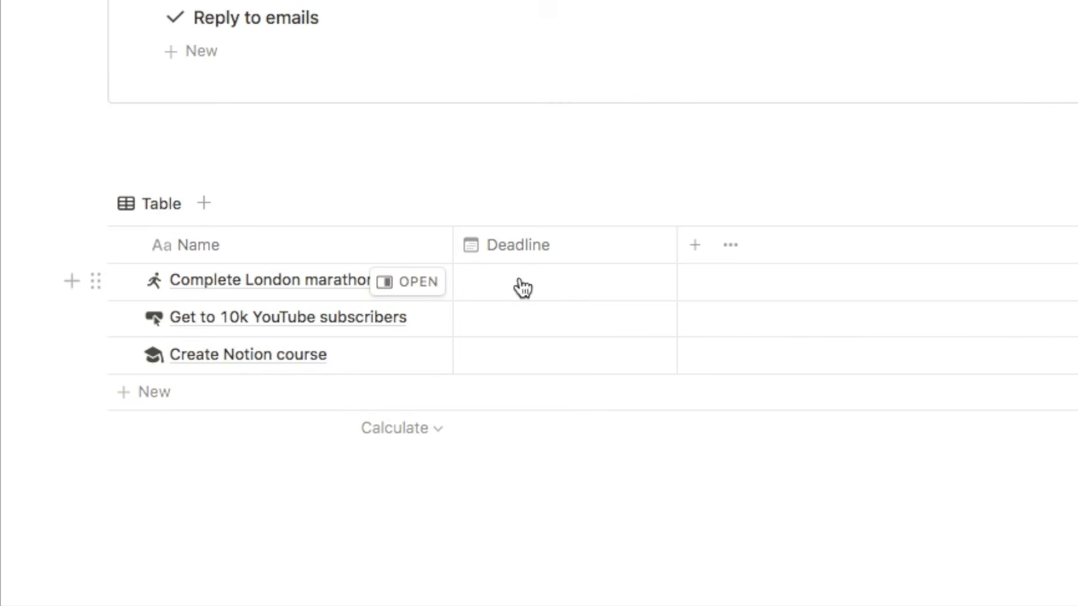
Set the deadline of Complete London marathon to July 31, 2024.
{"action": "left_click", "coordinate": [520, 281]}
{"action": "left_click", "coordinate": [575, 67]}
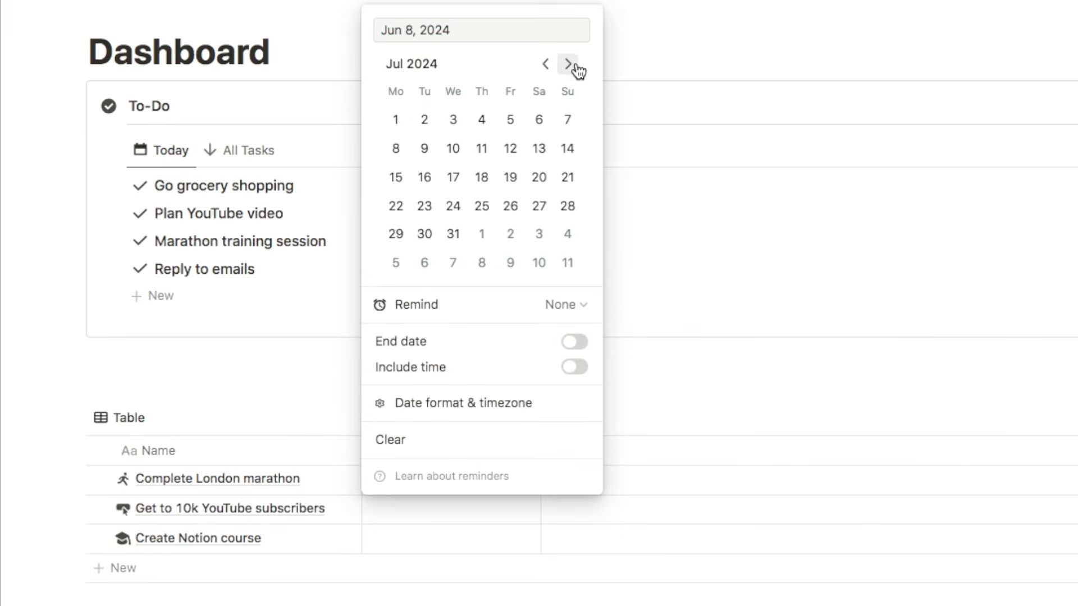
{"action": "left_click", "coordinate": [454, 233]}
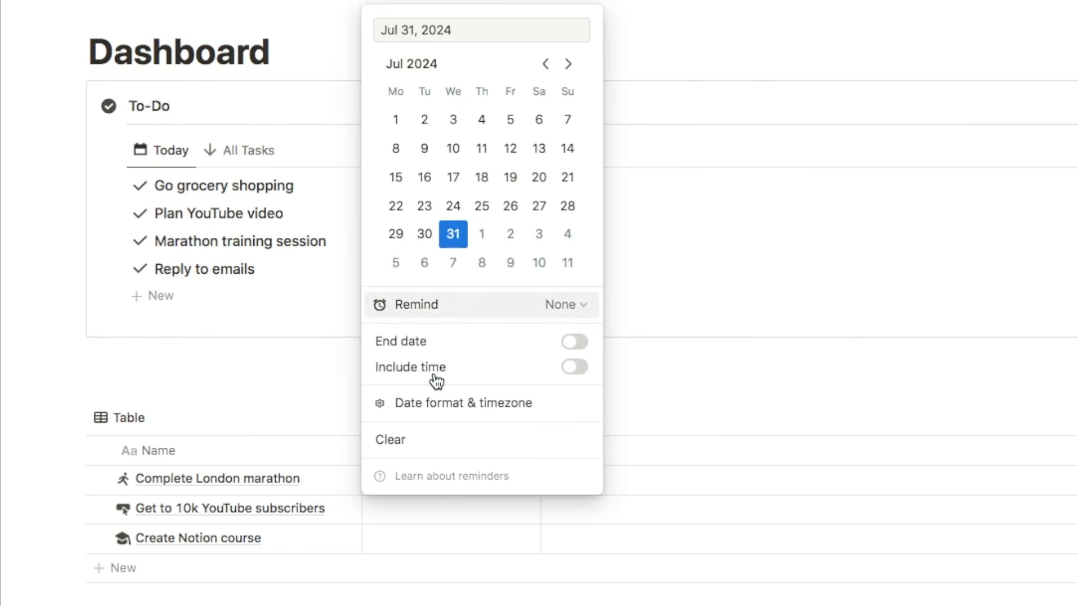
{"action": "left_click", "coordinate": [393, 522]}
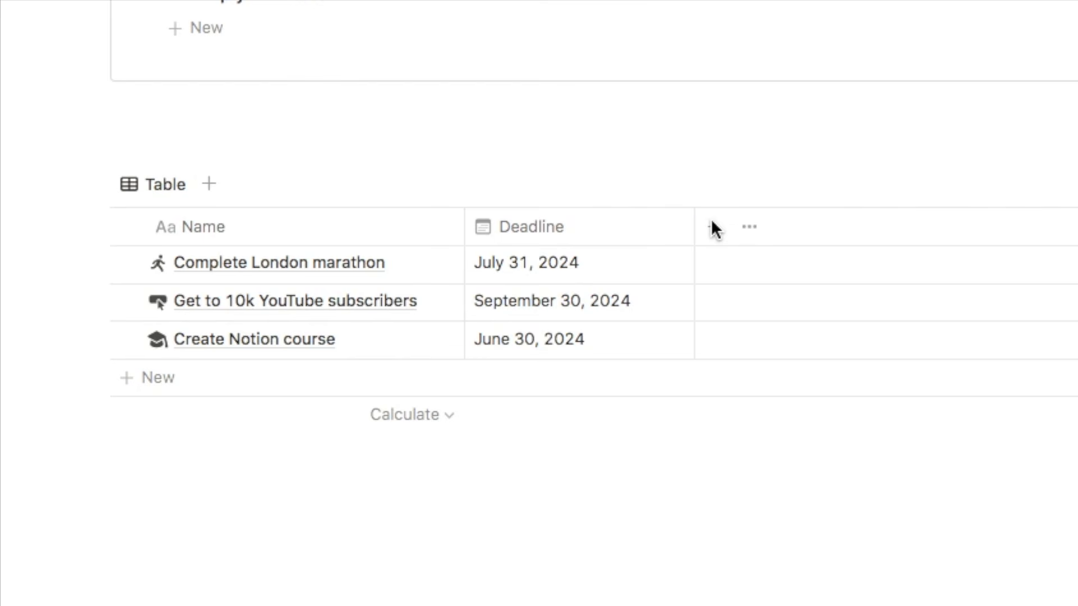
Add a Checkbox property named Done to the Goals & Projects table and narrow its column to about half width.
{"action": "left_click", "coordinate": [710, 226]}
{"action": "type", "text": "chec"}
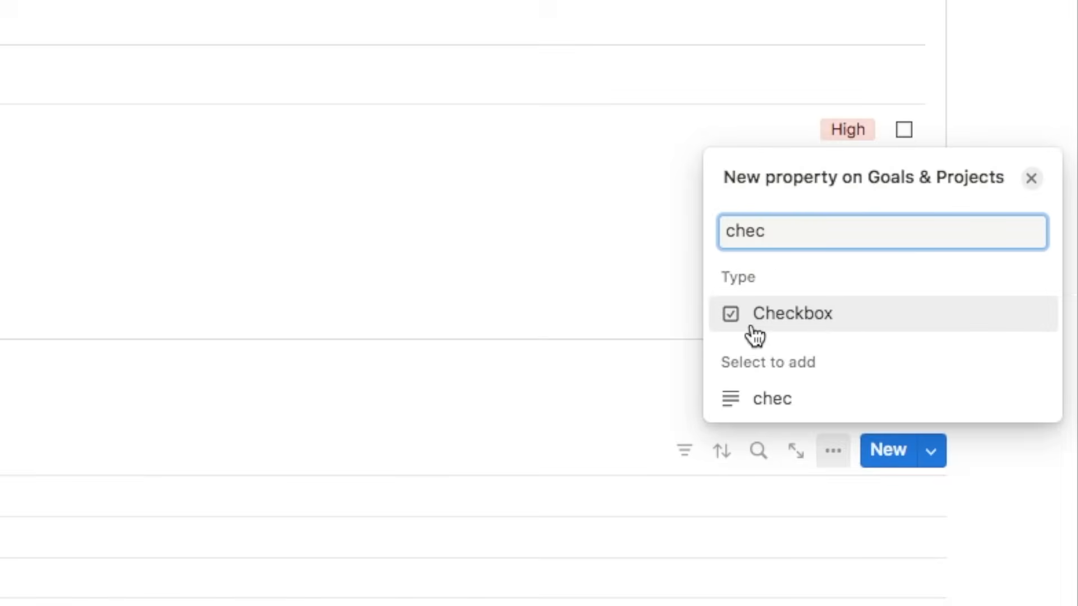
{"action": "left_click", "coordinate": [751, 327]}
{"action": "type", "text": "Done"}
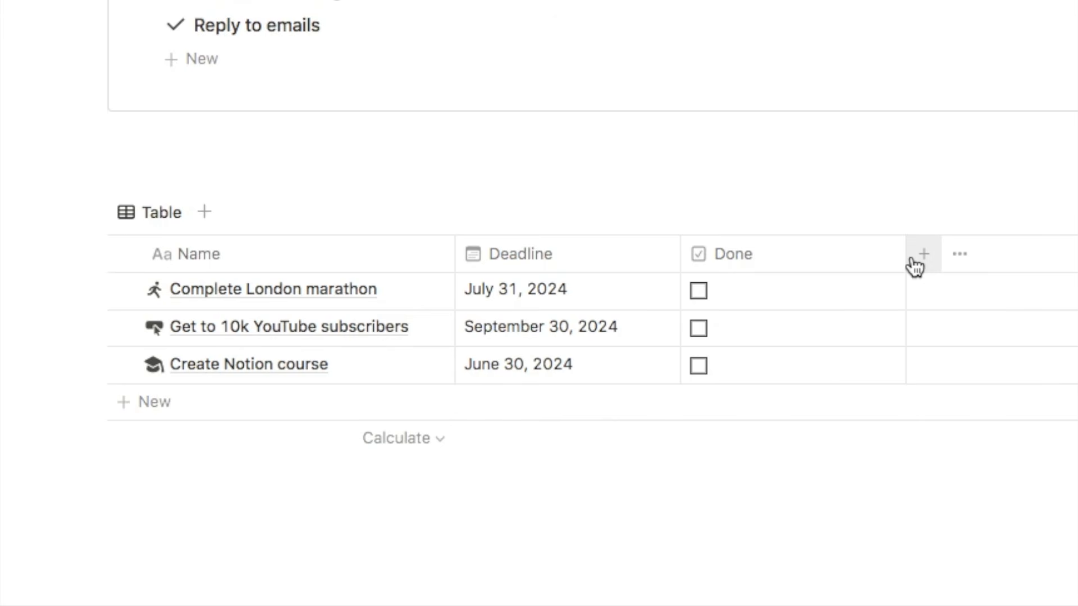
{"action": "left_click_drag", "start_coordinate": [903, 263], "coordinate": [780, 262]}
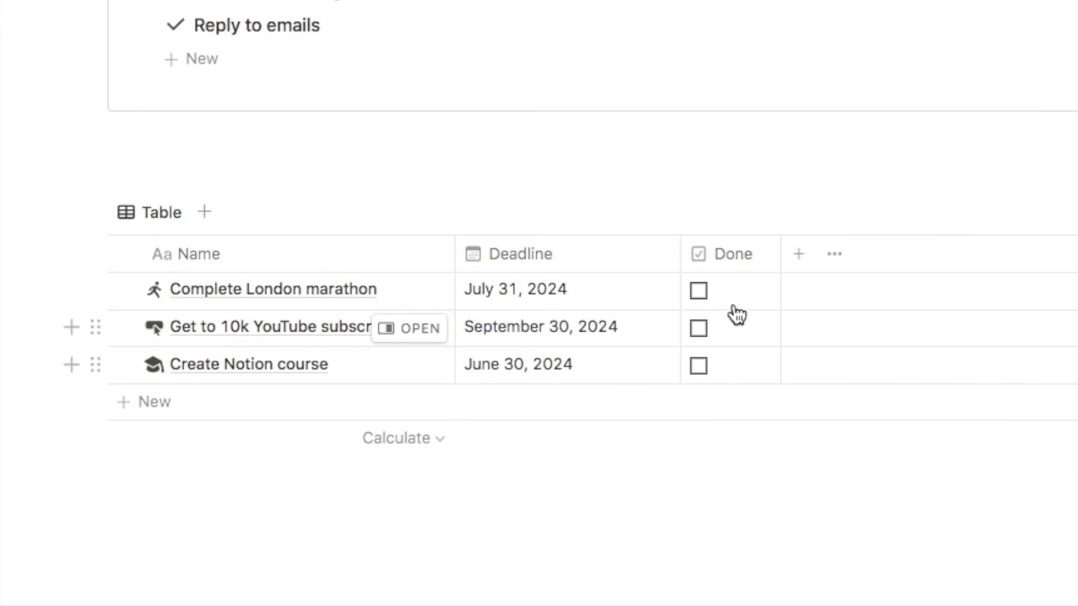
Add a Select property named Goal/Project to the Goals & Projects table.
{"action": "left_click", "coordinate": [798, 264]}
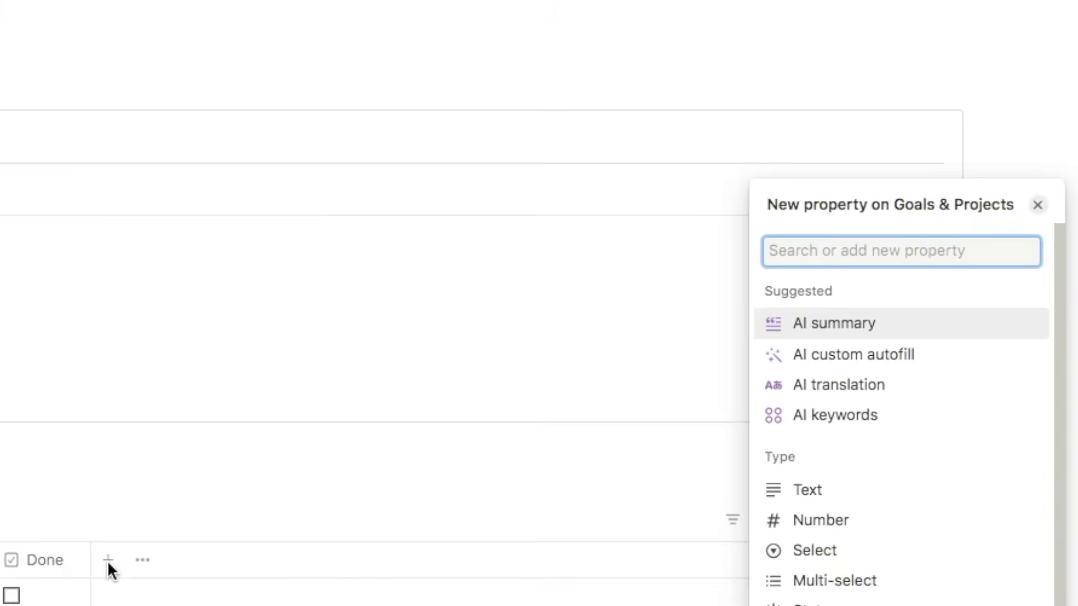
{"action": "type", "text": "sele"}
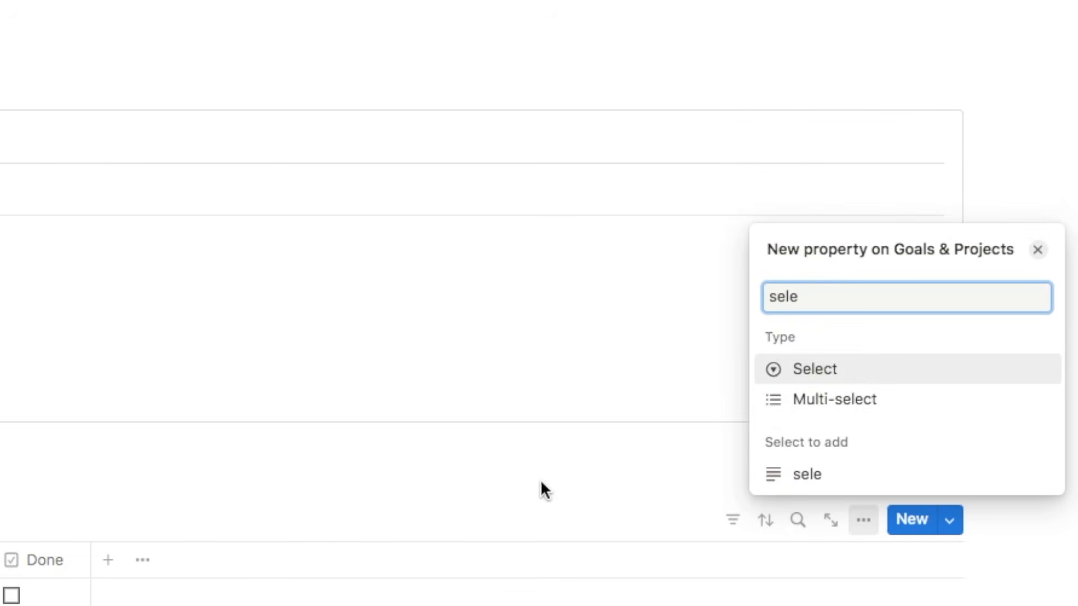
{"action": "left_click", "coordinate": [820, 368]}
{"action": "type", "text": "Goal/Project"}
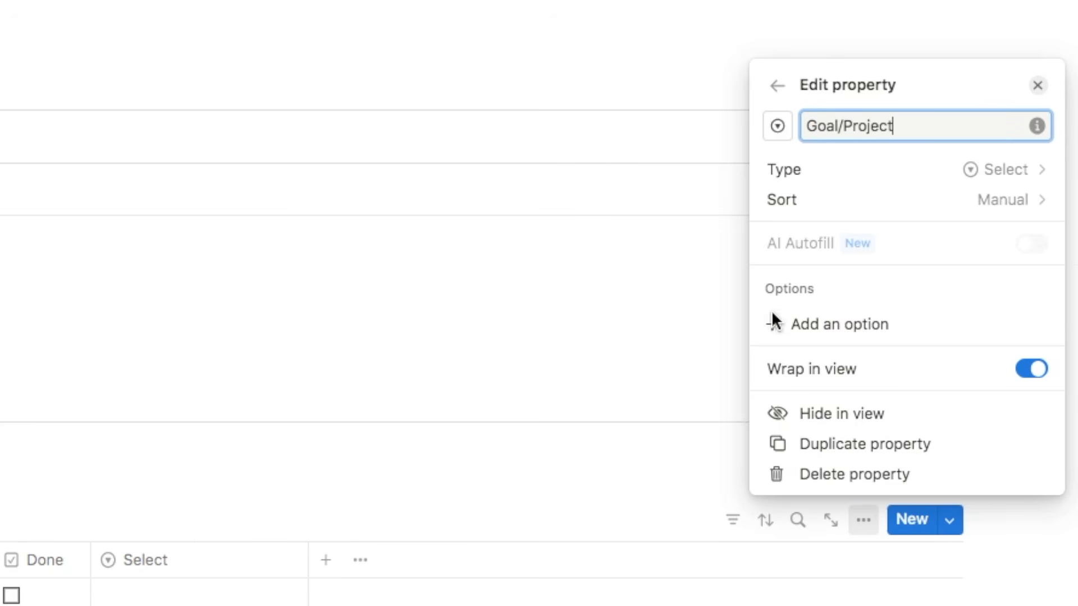
Create the options Goal and Project for the Goal/Project property and colour the Goal option green.
{"action": "left_click", "coordinate": [820, 324]}
{"action": "type", "text": "Goal"}
{"action": "key", "text": "Return"}
{"action": "type", "text": "Pro"}
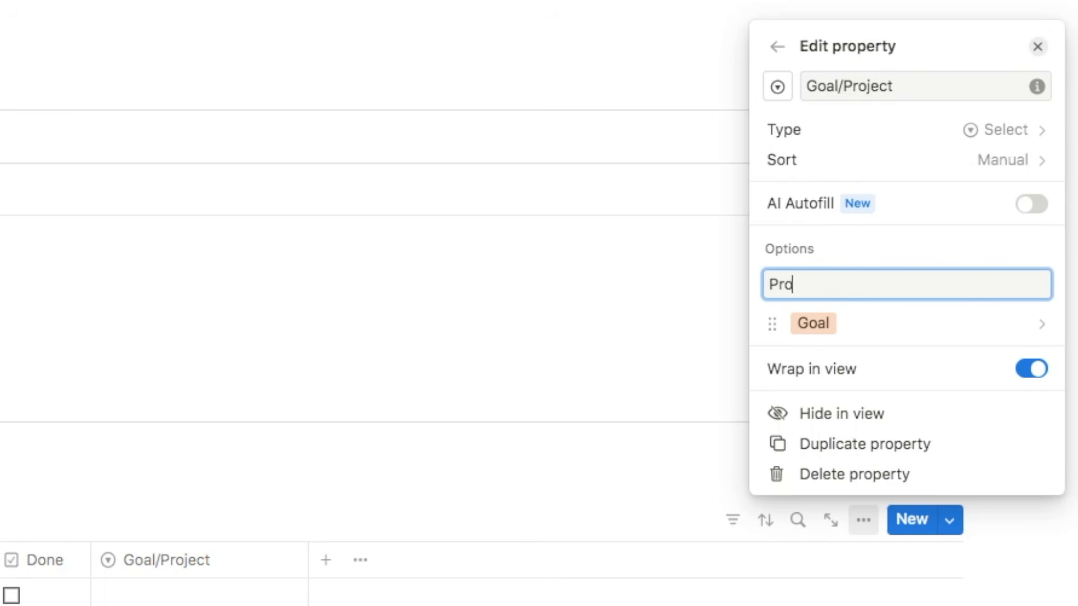
{"action": "type", "text": "ject"}
{"action": "key", "text": "Return"}
{"action": "left_click", "coordinate": [838, 324]}
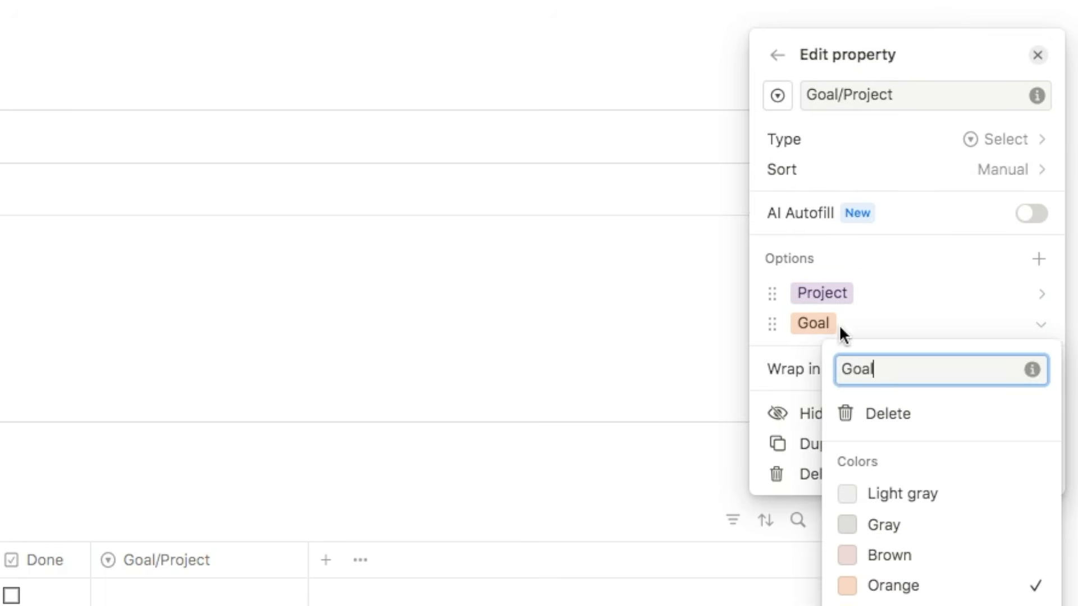
{"action": "left_click", "coordinate": [886, 605]}
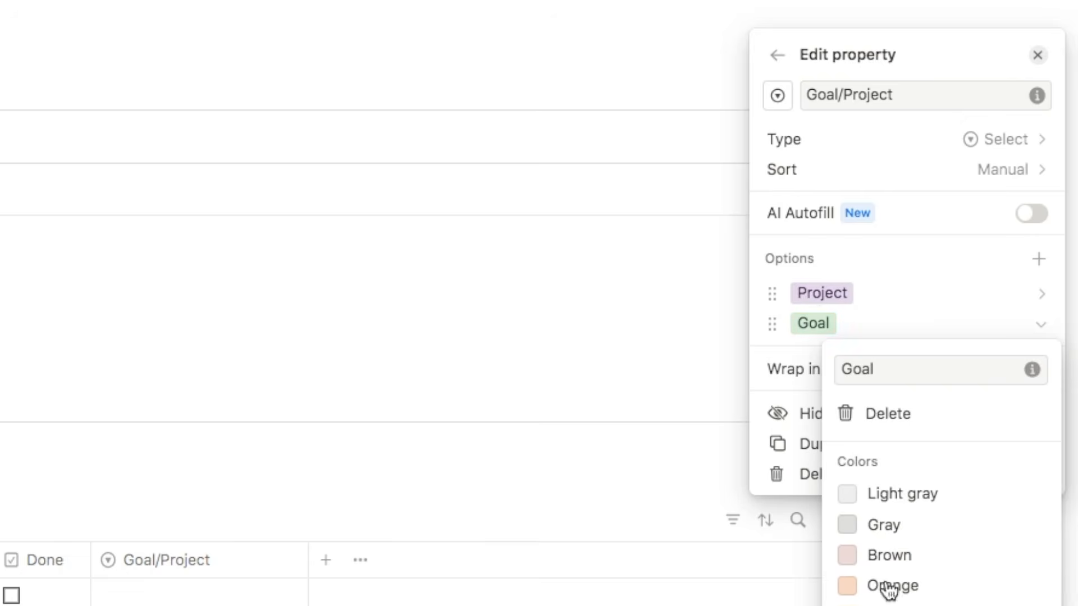
Tag Complete London marathon and Get to 10k YouTube subscribers as Goal and Create Notion course as Project, and narrow the Goal/Project column.
{"action": "left_click", "coordinate": [818, 294]}
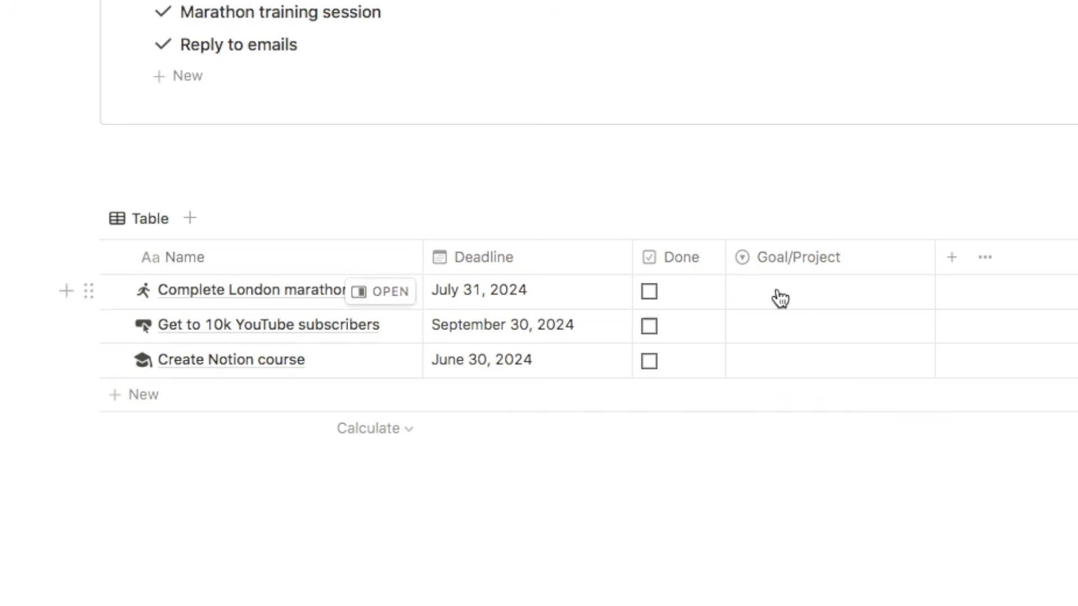
{"action": "left_click", "coordinate": [778, 291]}
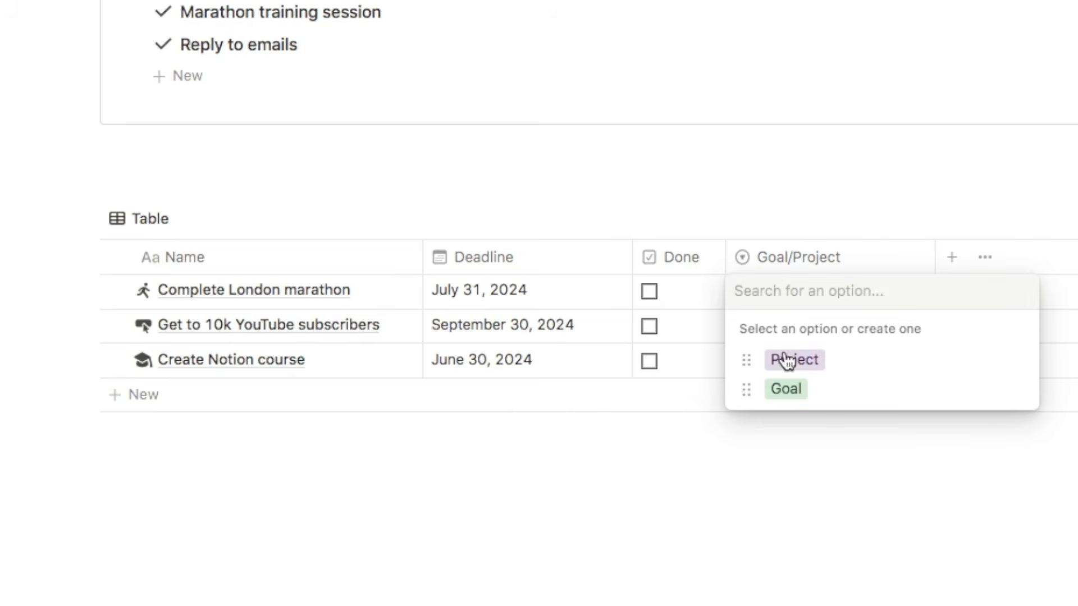
{"action": "left_click", "coordinate": [782, 389]}
{"action": "left_click", "coordinate": [752, 328]}
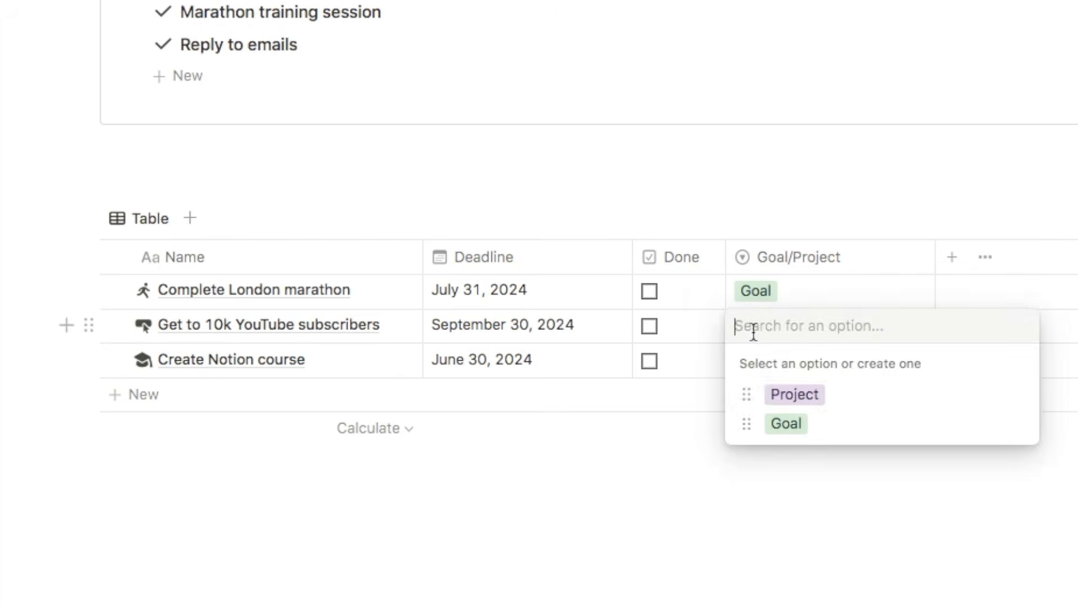
{"action": "left_click", "coordinate": [784, 426]}
{"action": "left_click", "coordinate": [777, 365]}
{"action": "left_click", "coordinate": [793, 429]}
{"action": "left_click_drag", "start_coordinate": [934, 265], "coordinate": [861, 269]}
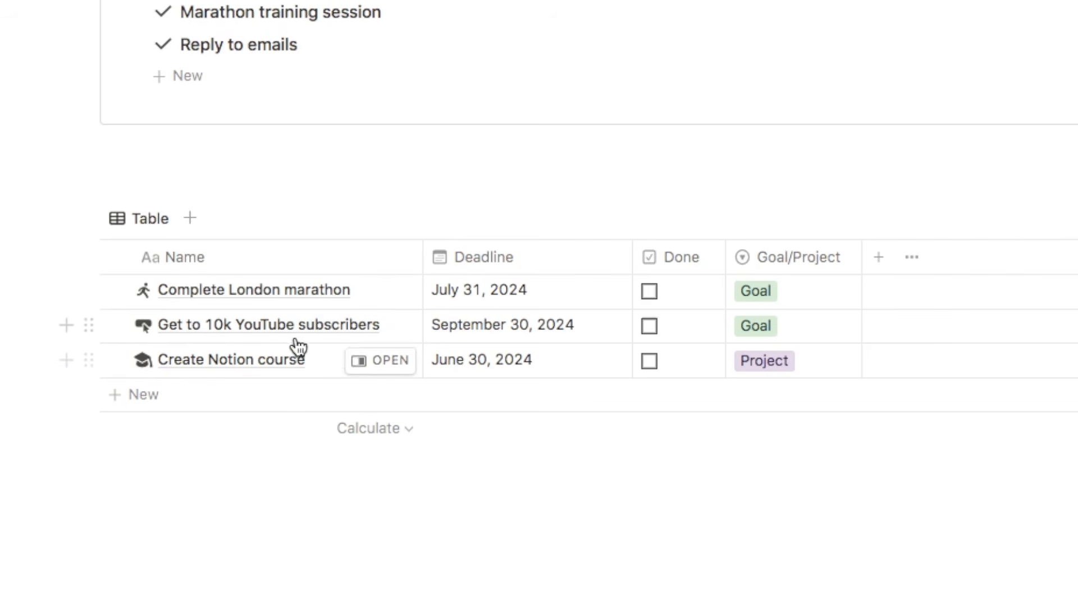
Switch the Goals & Projects database view to the Gallery layout with Page cover as the card preview.
{"action": "left_click", "coordinate": [876, 271]}
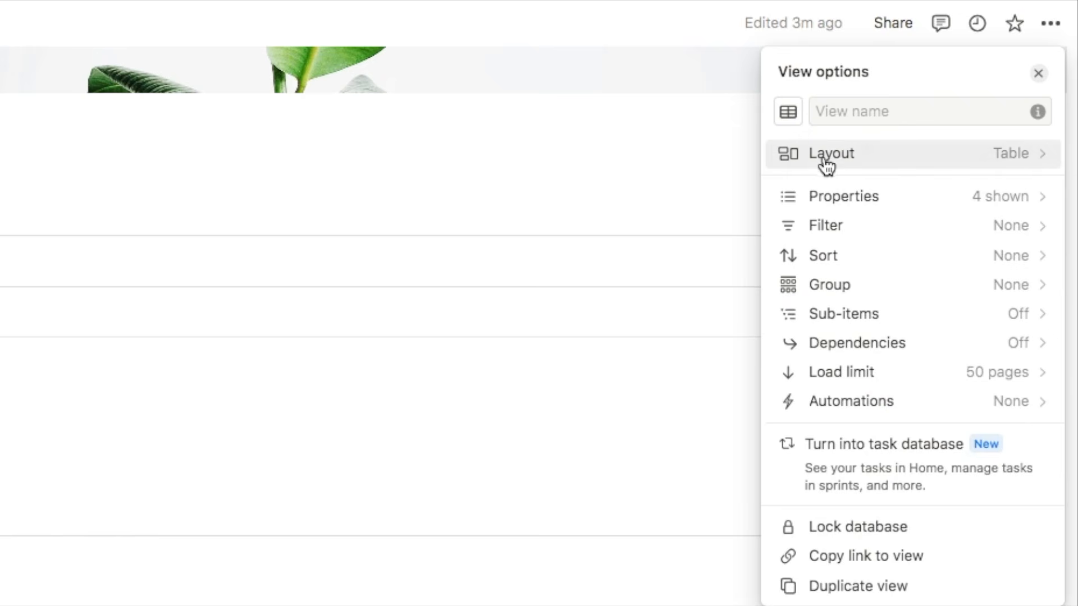
{"action": "left_click", "coordinate": [827, 153]}
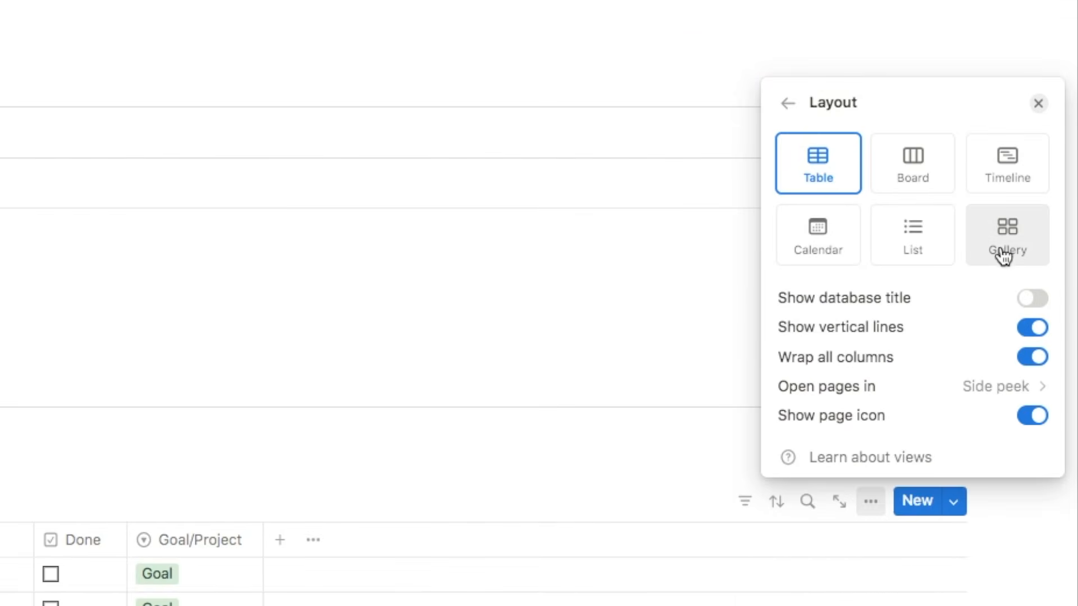
{"action": "left_click", "coordinate": [1018, 238]}
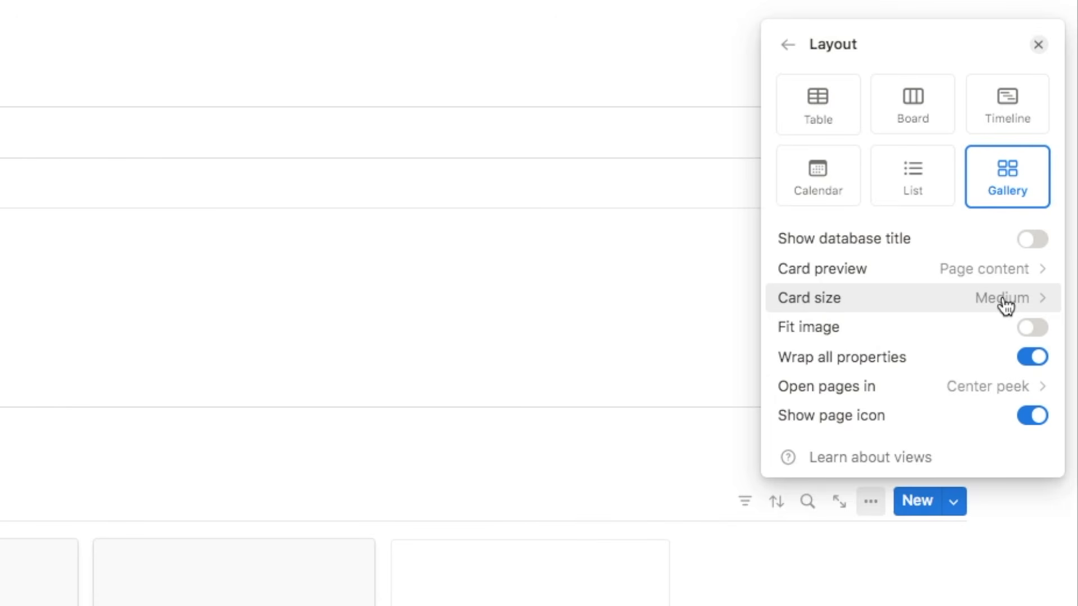
{"action": "left_click", "coordinate": [959, 274]}
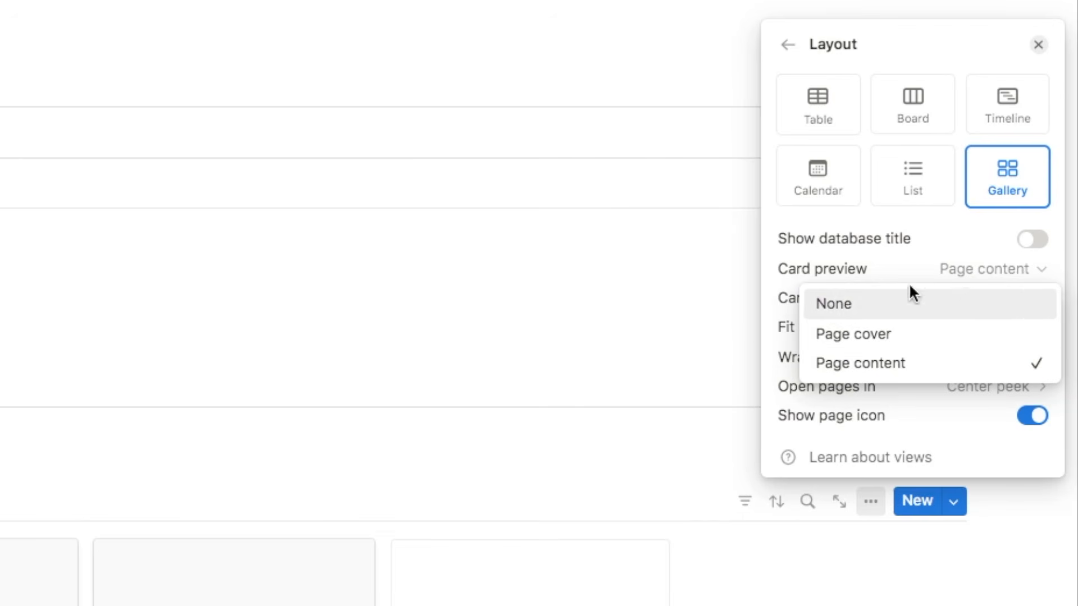
{"action": "left_click", "coordinate": [909, 335]}
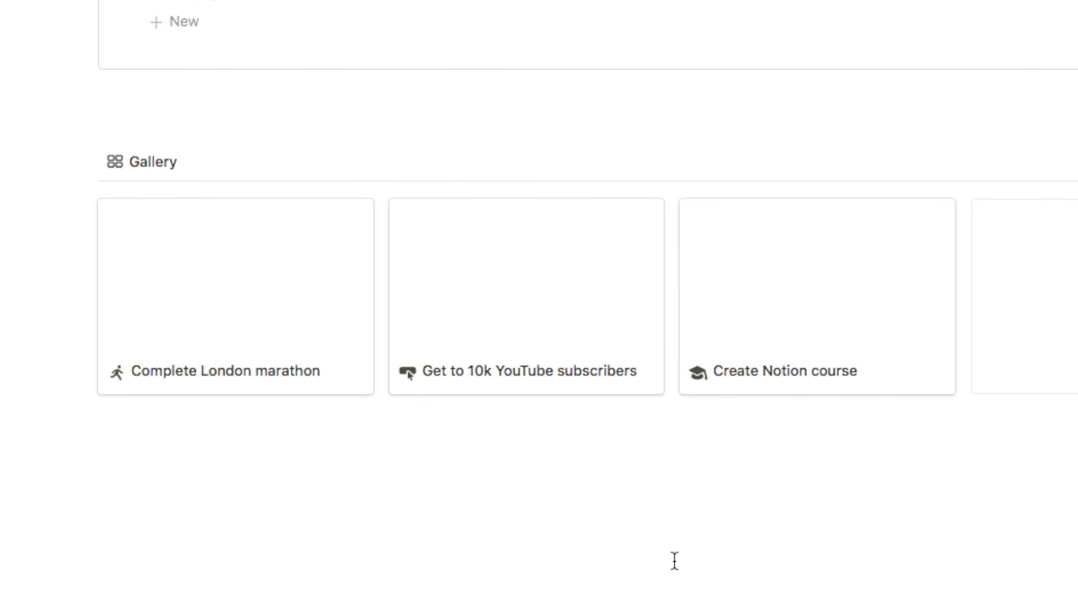
Give Complete London marathon an Unsplash cover of runners' legs, found by searching "marathon", and reposition the image on its card.
{"action": "left_click", "coordinate": [217, 280]}
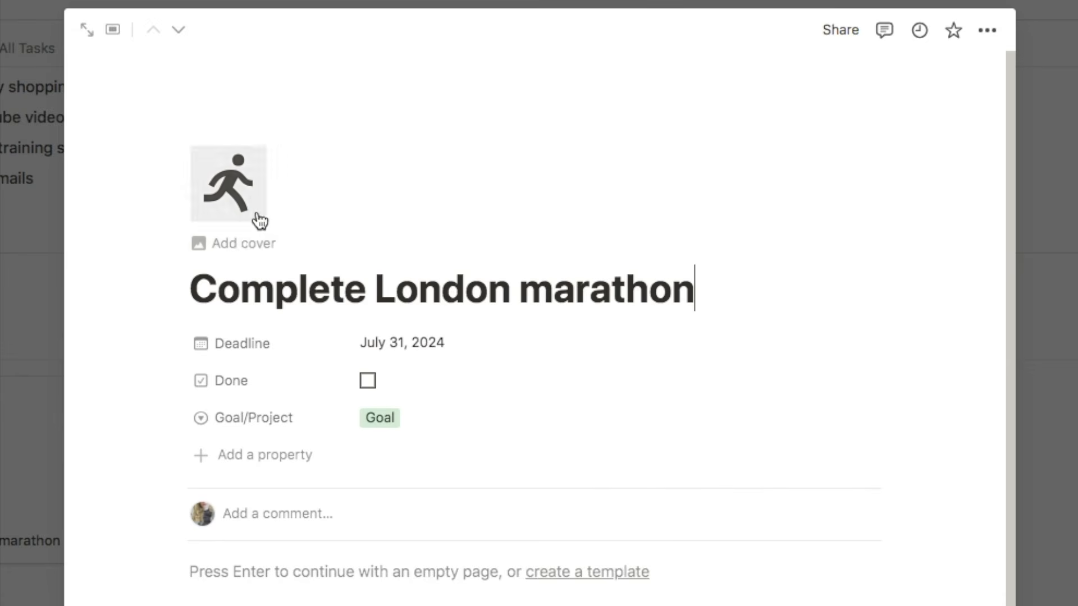
{"action": "left_click", "coordinate": [250, 248]}
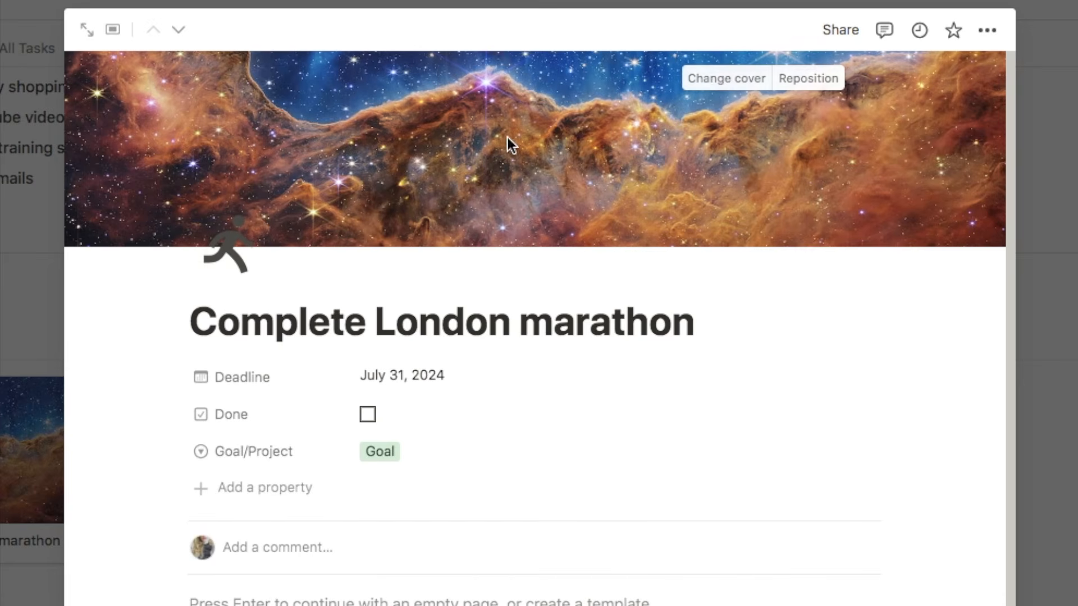
{"action": "left_click", "coordinate": [713, 79]}
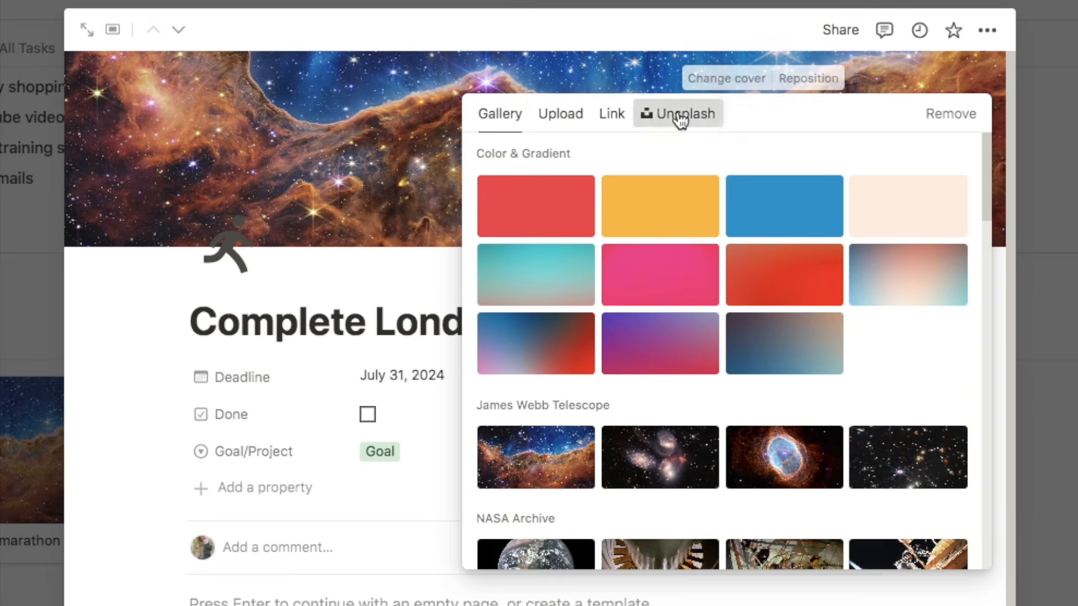
{"action": "left_click", "coordinate": [676, 117]}
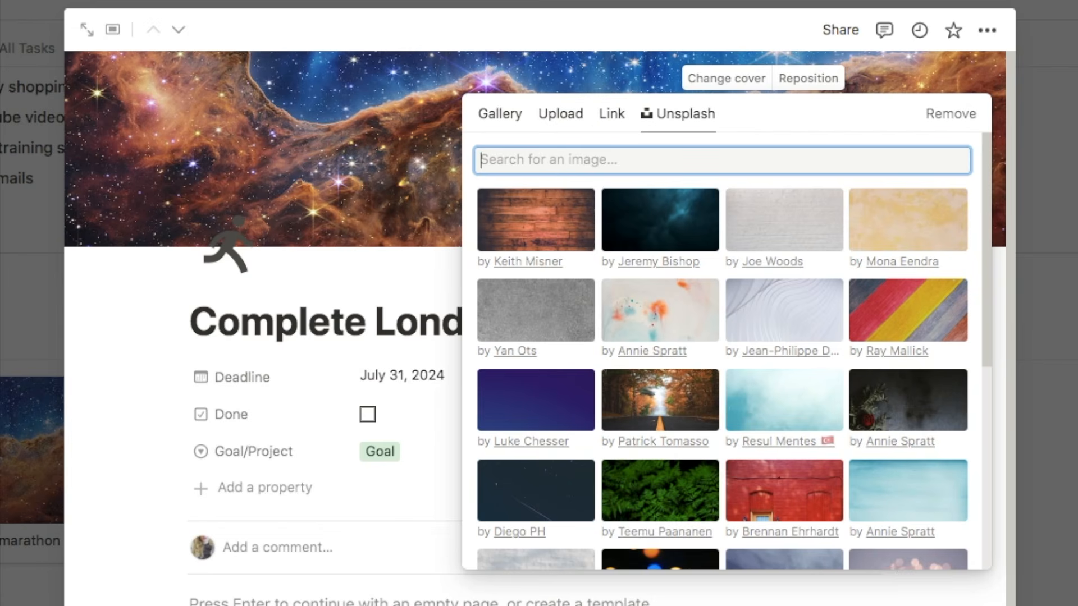
{"action": "type", "text": "marathon"}
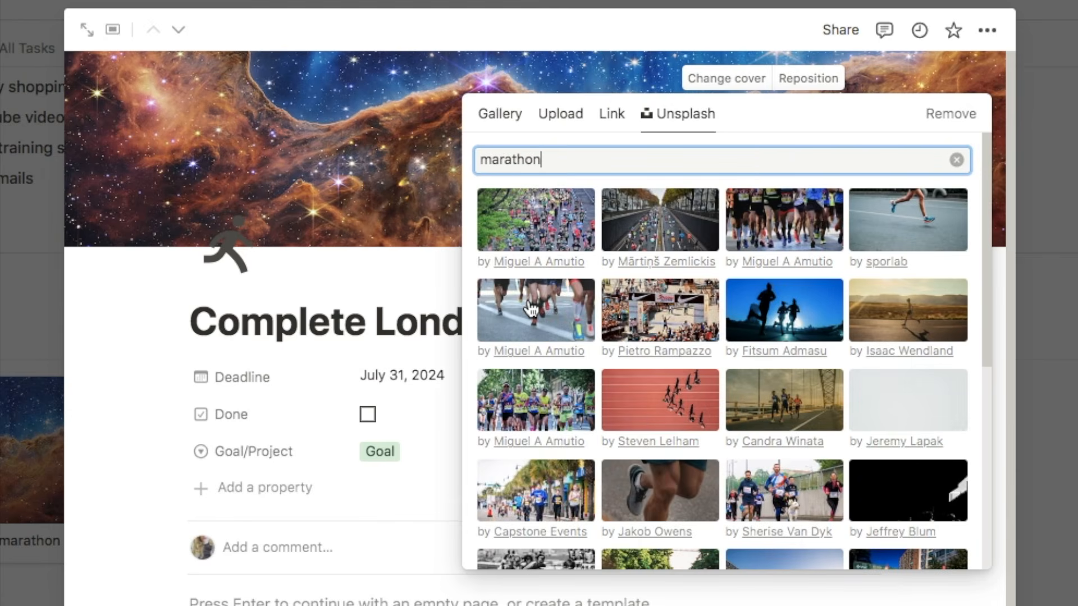
{"action": "left_click", "coordinate": [531, 308]}
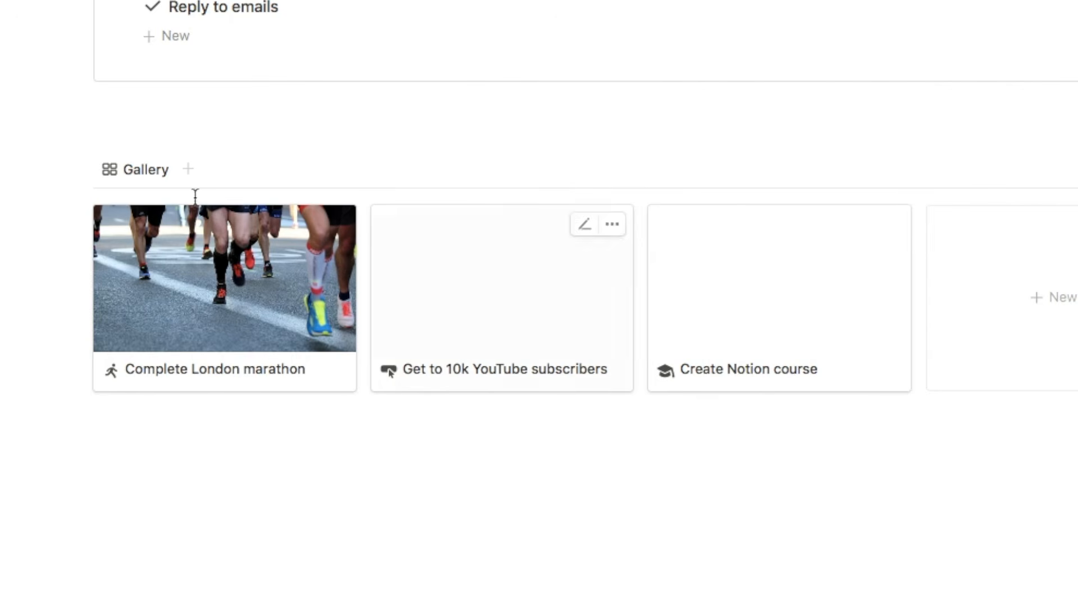
{"action": "left_click_drag", "start_coordinate": [271, 258], "coordinate": [286, 300]}
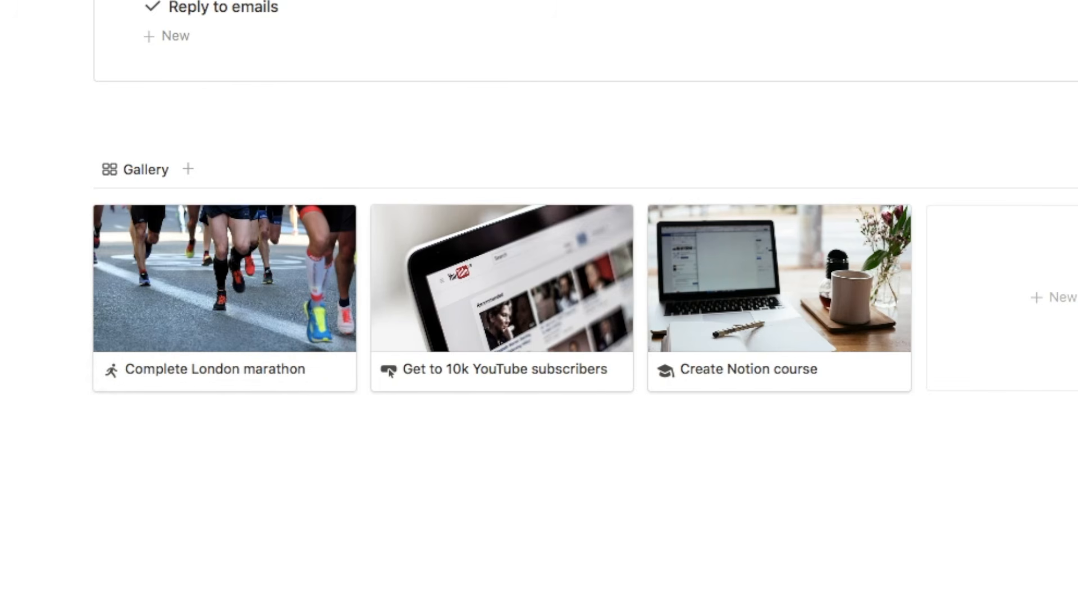
Show the Deadline and Done properties on the gallery cards.
{"action": "left_click", "coordinate": [897, 161]}
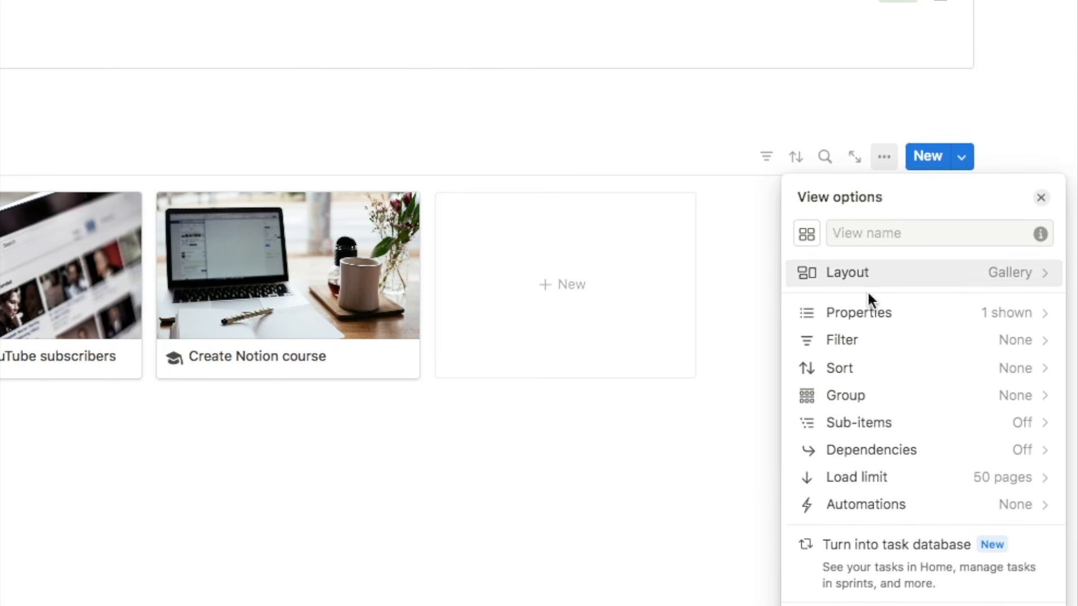
{"action": "left_click", "coordinate": [864, 318]}
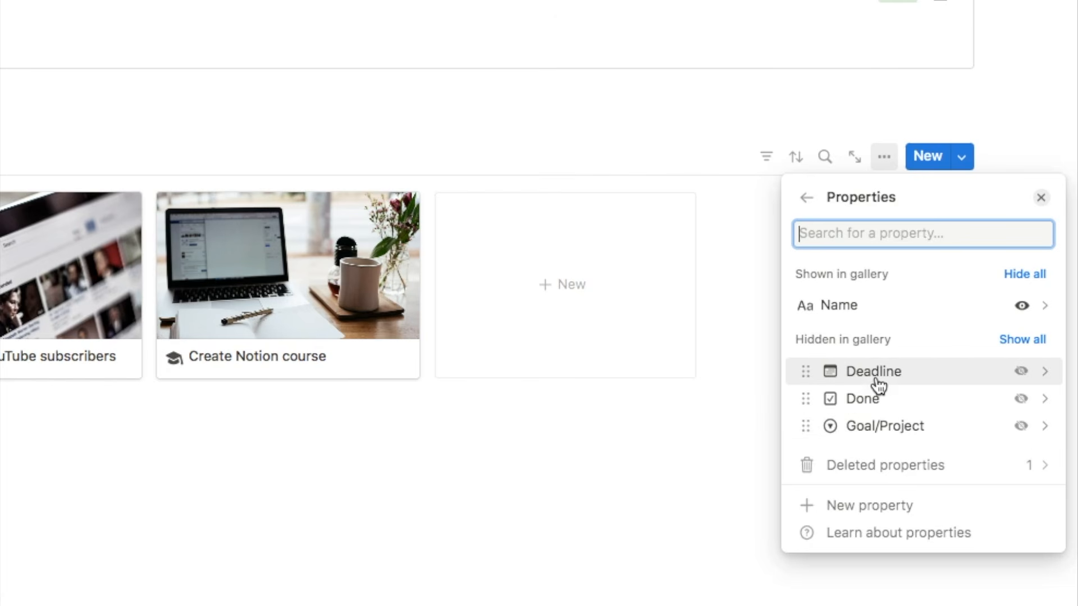
{"action": "left_click", "coordinate": [1021, 372]}
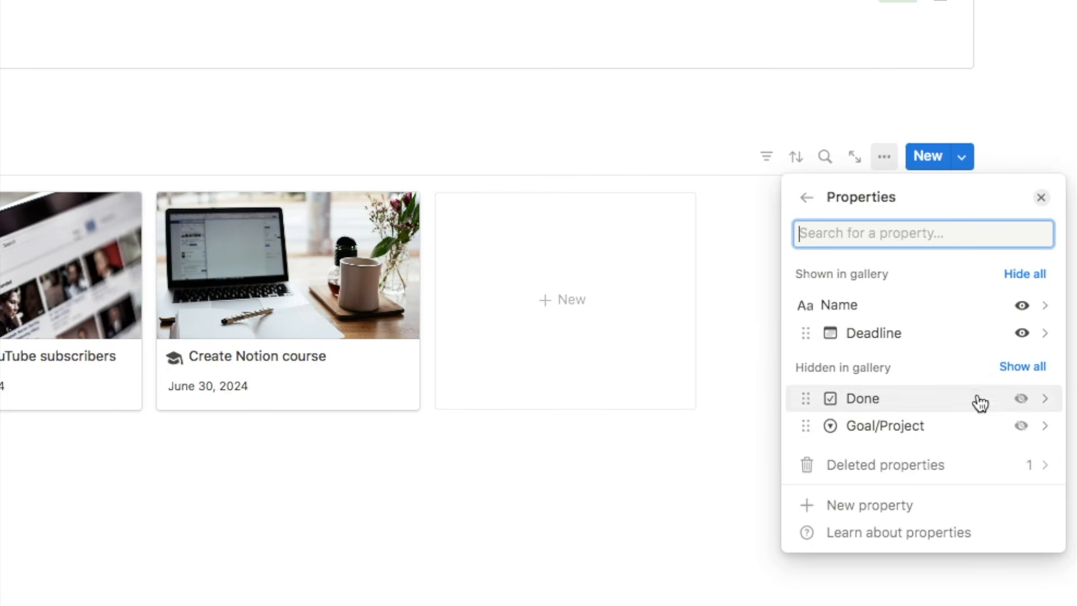
{"action": "left_click", "coordinate": [1021, 398]}
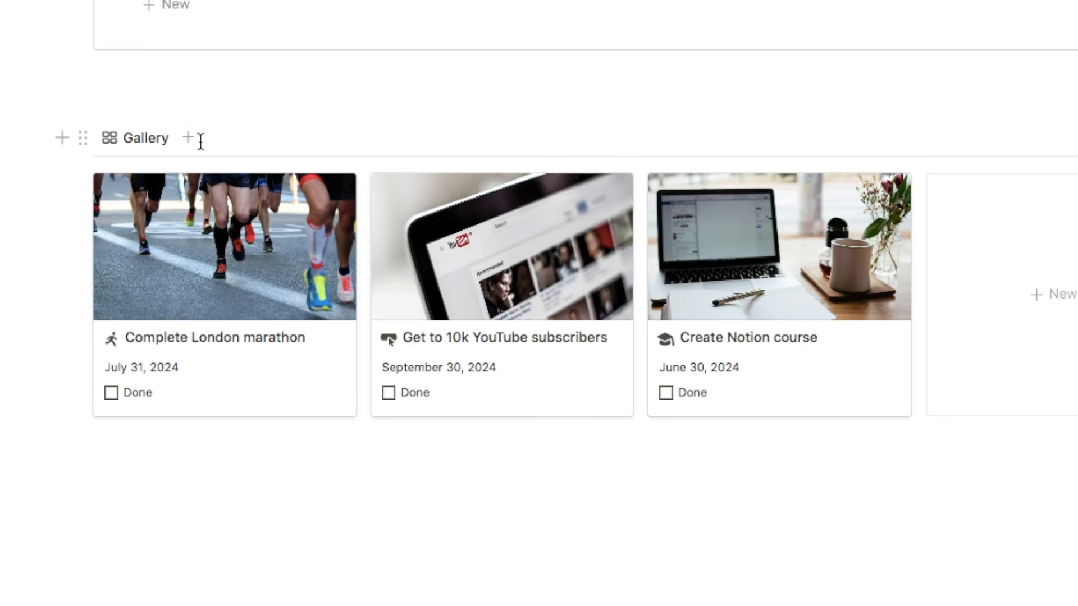
Rename the gallery view as Goals and give it a downward arrow icon.
{"action": "left_click", "coordinate": [141, 139]}
{"action": "left_click", "coordinate": [163, 175]}
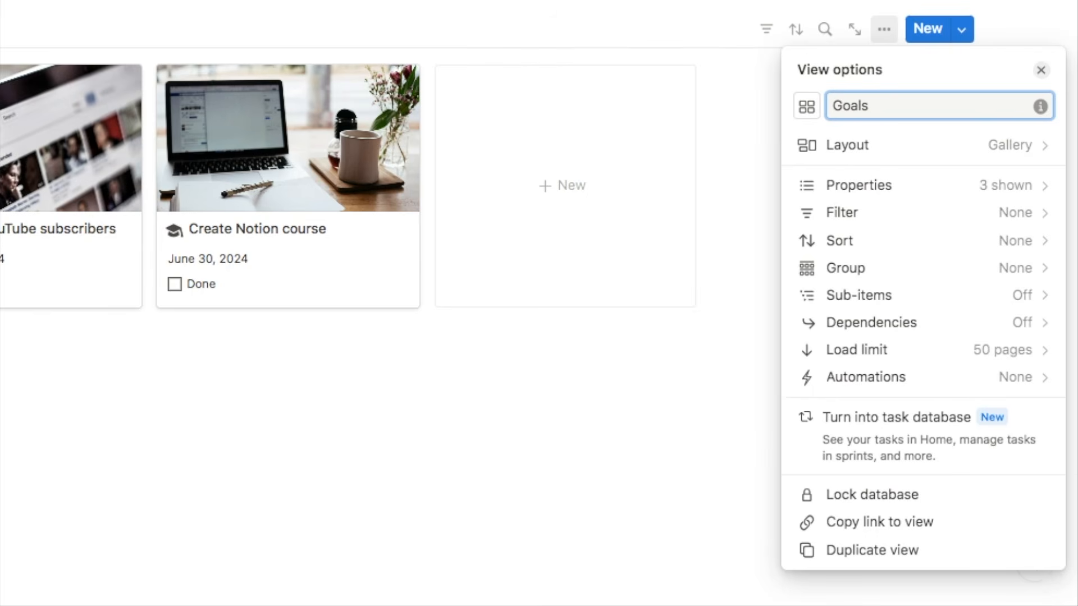
{"action": "left_click", "coordinate": [806, 106]}
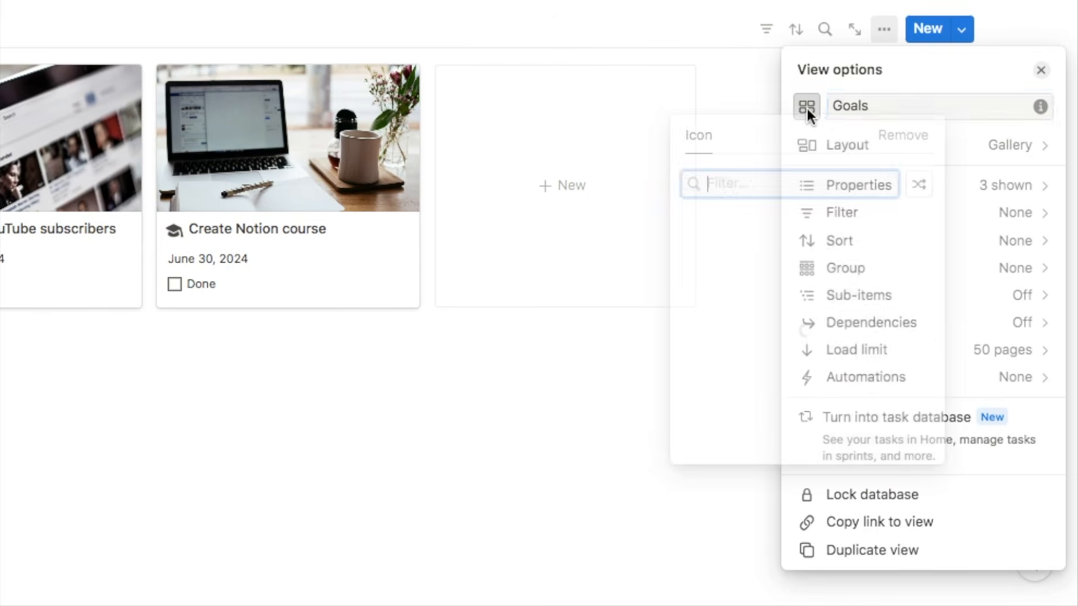
{"action": "left_click", "coordinate": [825, 261]}
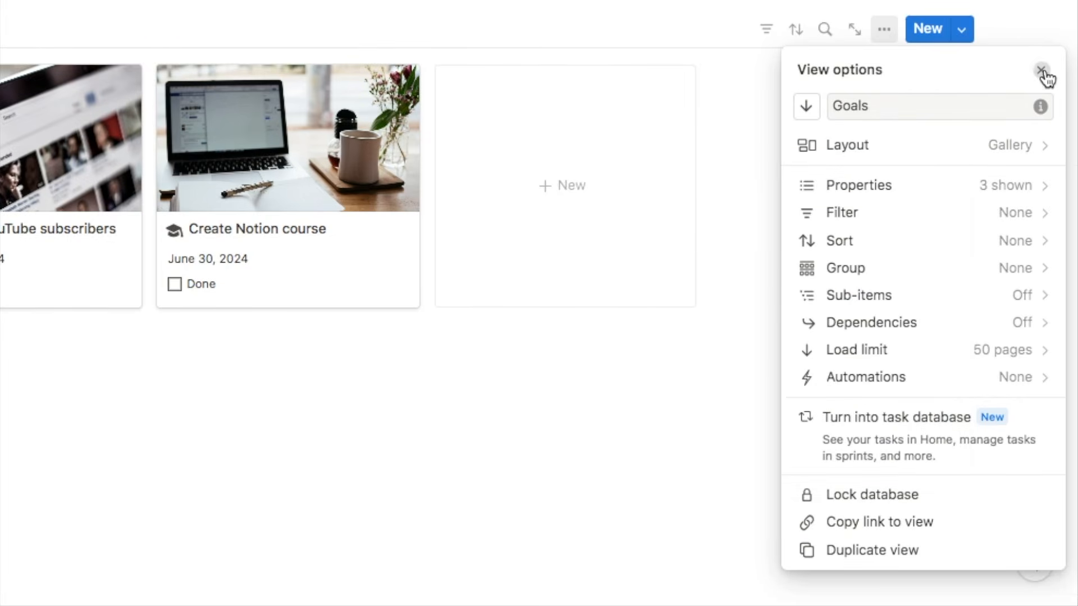
{"action": "left_click", "coordinate": [1043, 69]}
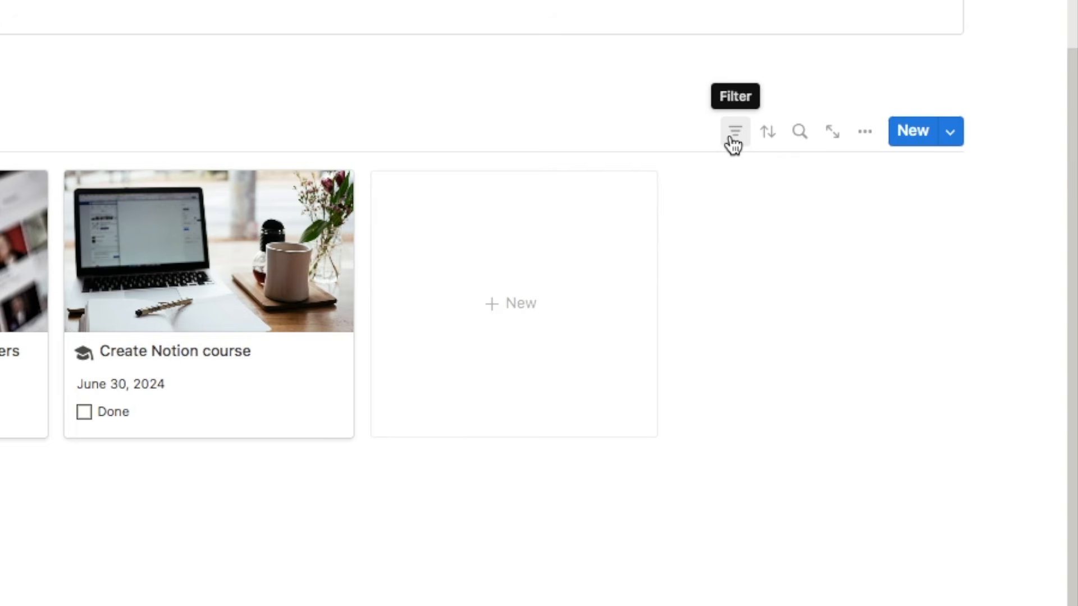
Filter the Goals view to entries whose Goal/Project is Goal and whose Done checkbox is Unchecked.
{"action": "left_click", "coordinate": [732, 132]}
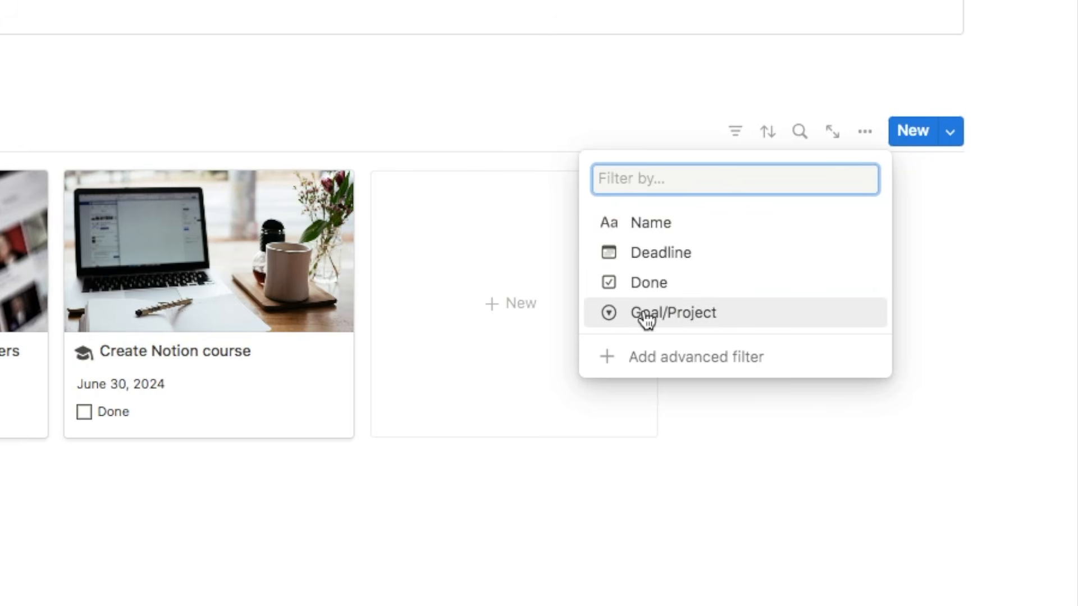
{"action": "left_click", "coordinate": [699, 317]}
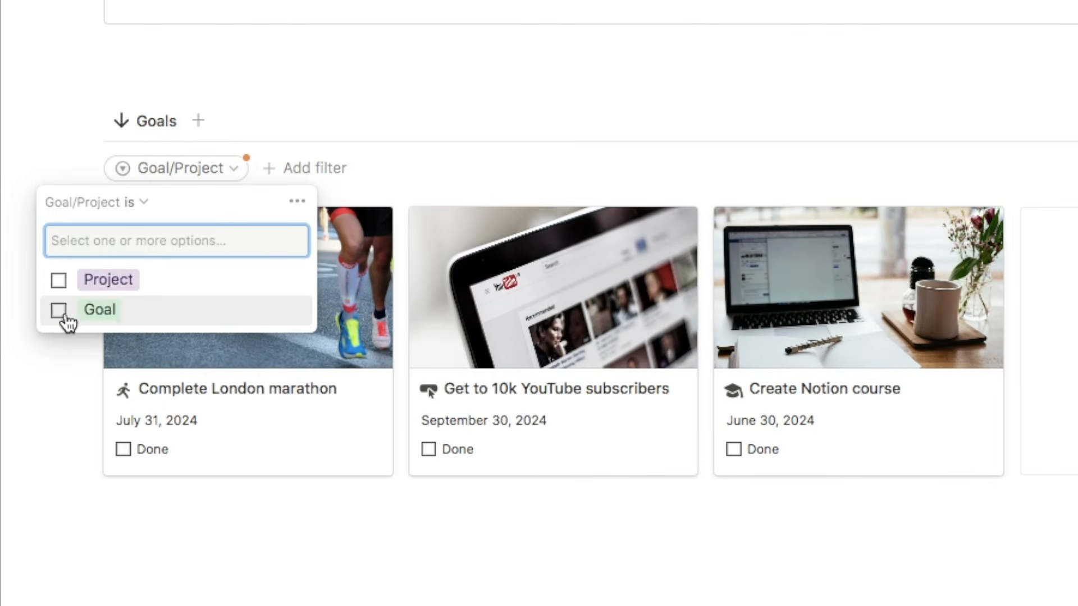
{"action": "left_click", "coordinate": [61, 313]}
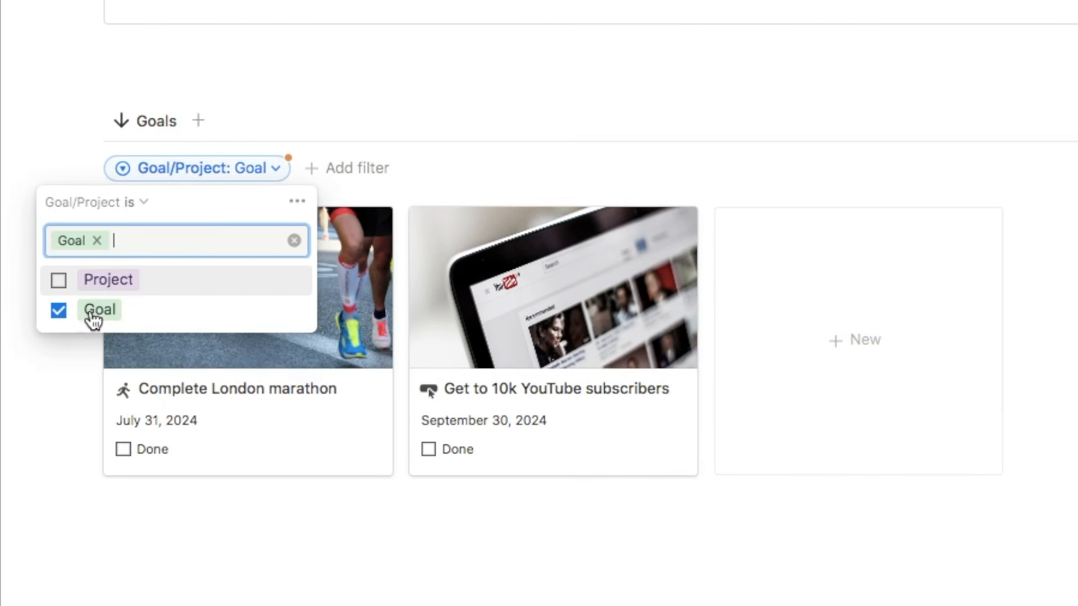
{"action": "key", "text": "Escape"}
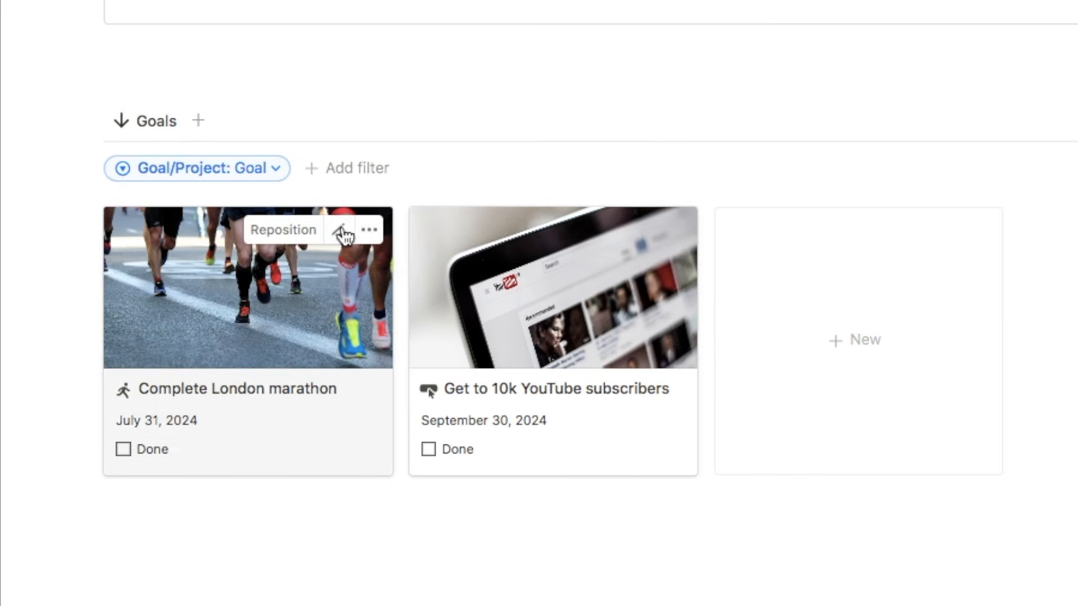
{"action": "left_click", "coordinate": [332, 168]}
{"action": "left_click", "coordinate": [277, 336]}
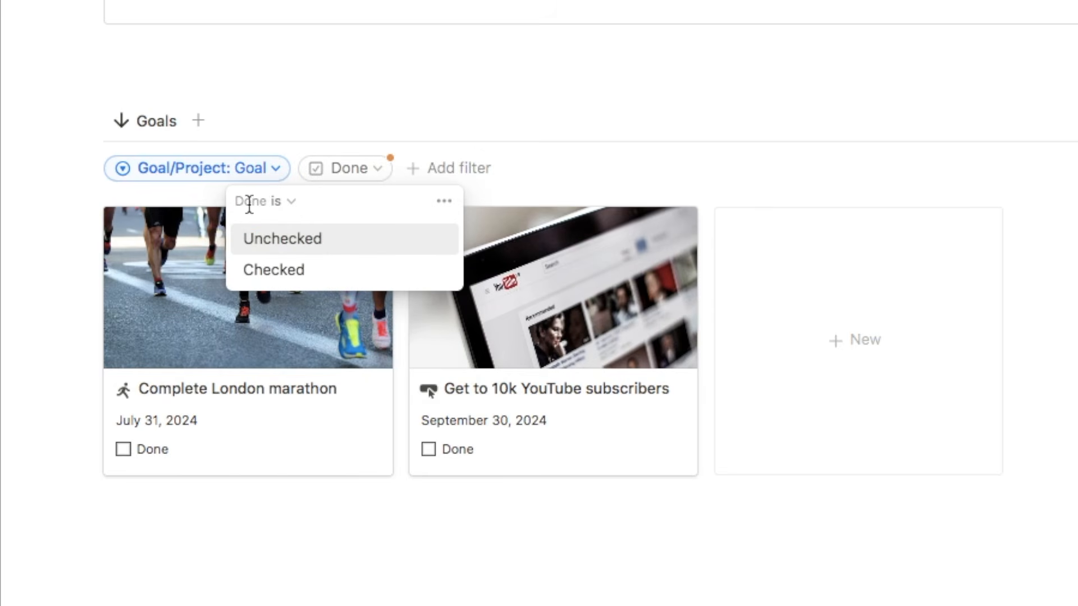
{"action": "left_click", "coordinate": [276, 247]}
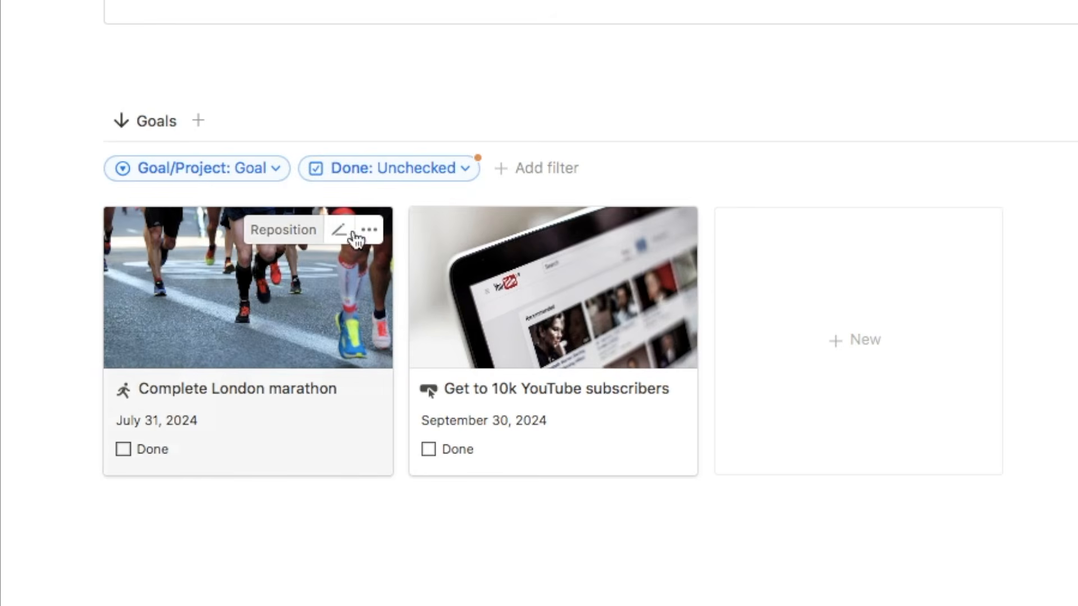
Duplicate the Goals view and name the copy Projects.
{"action": "left_click", "coordinate": [153, 124]}
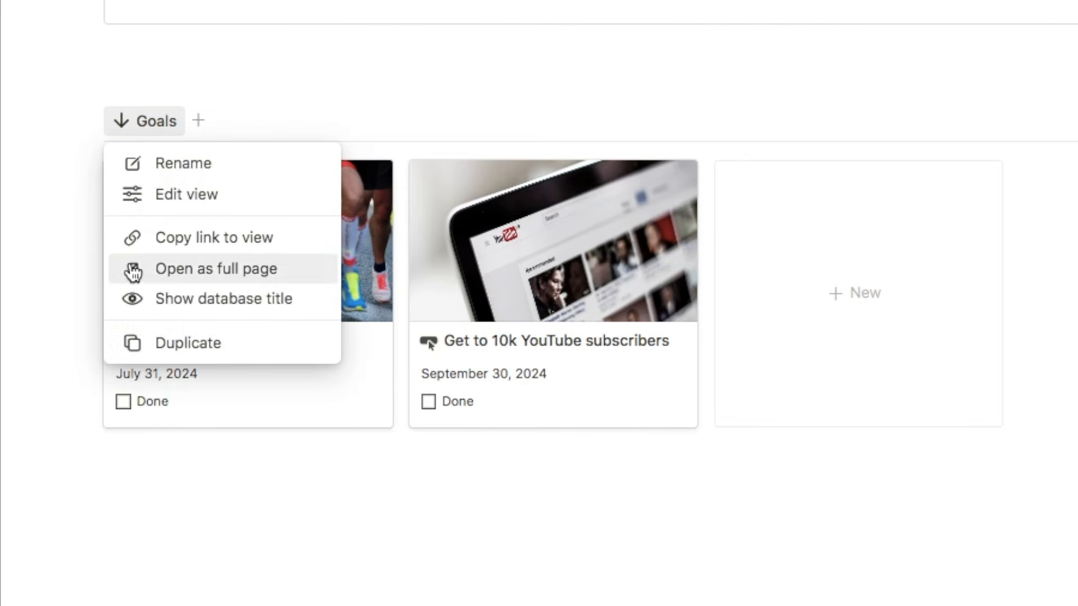
{"action": "left_click", "coordinate": [182, 354]}
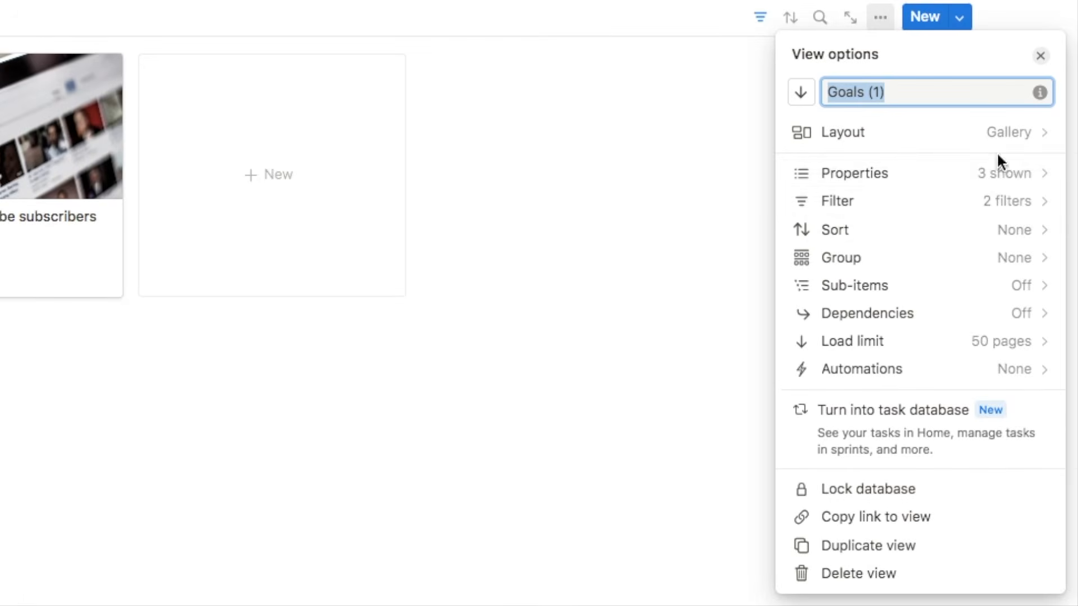
{"action": "type", "text": "Projects"}
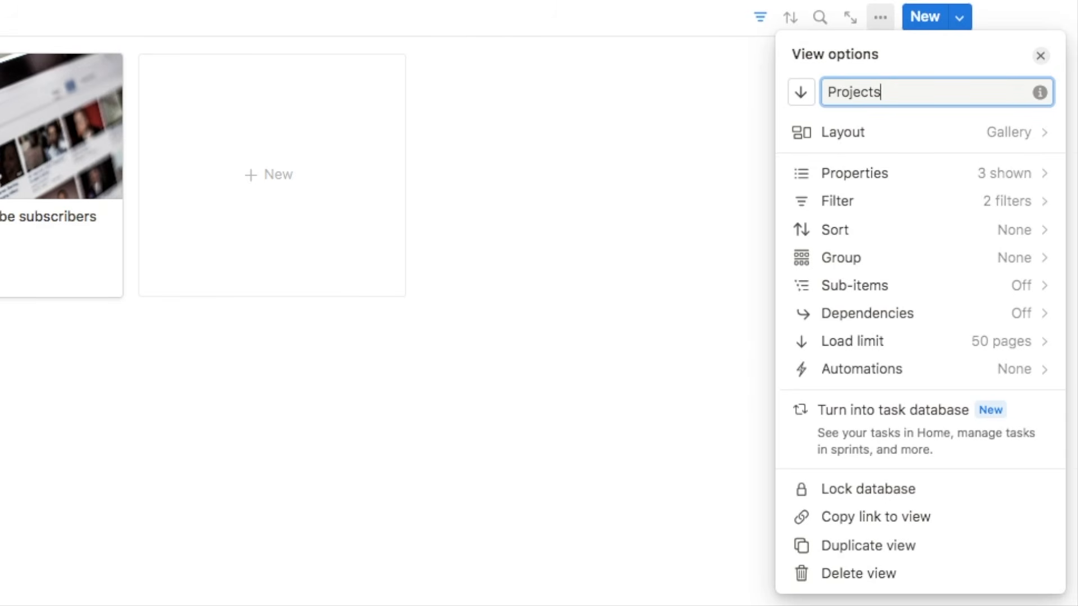
{"action": "left_click", "coordinate": [1022, 98]}
Change the Projects view's Goal/Project filter so that it includes only Project entries.
{"action": "left_click", "coordinate": [759, 23]}
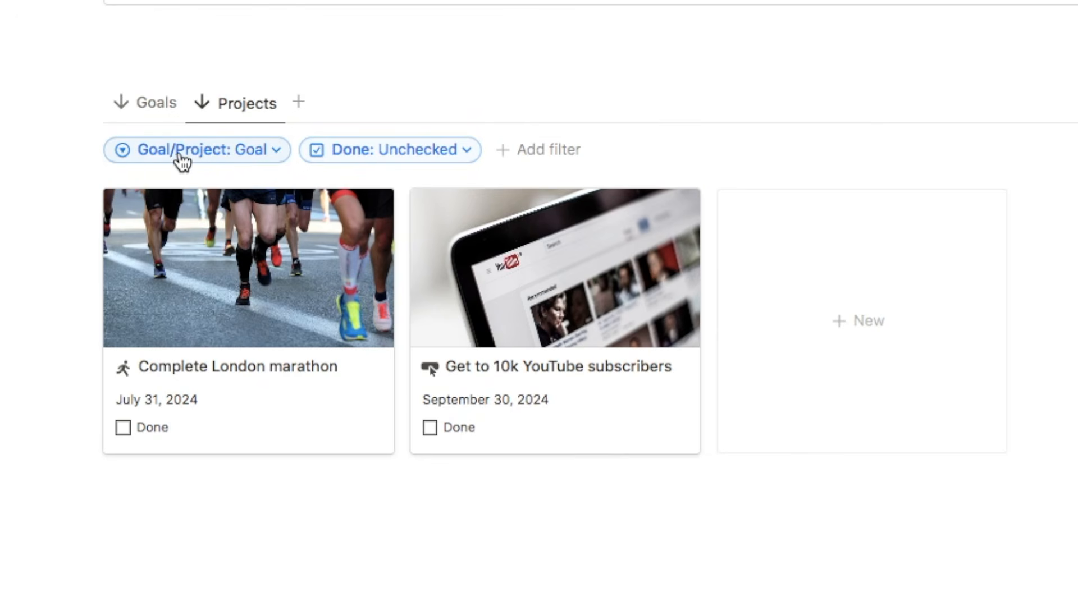
{"action": "left_click", "coordinate": [248, 160]}
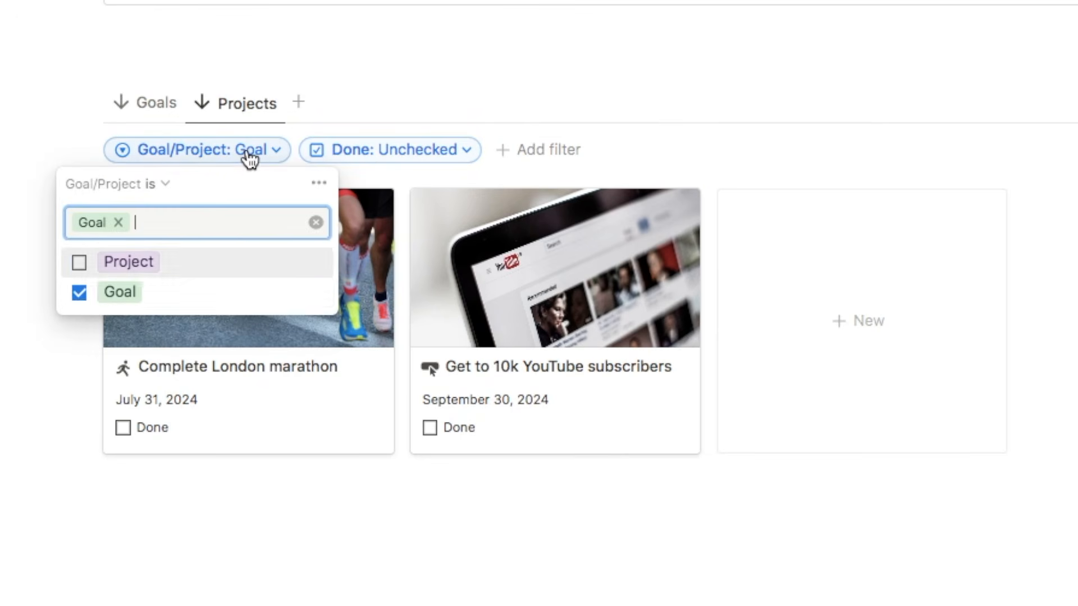
{"action": "left_click", "coordinate": [79, 292]}
{"action": "left_click", "coordinate": [80, 264]}
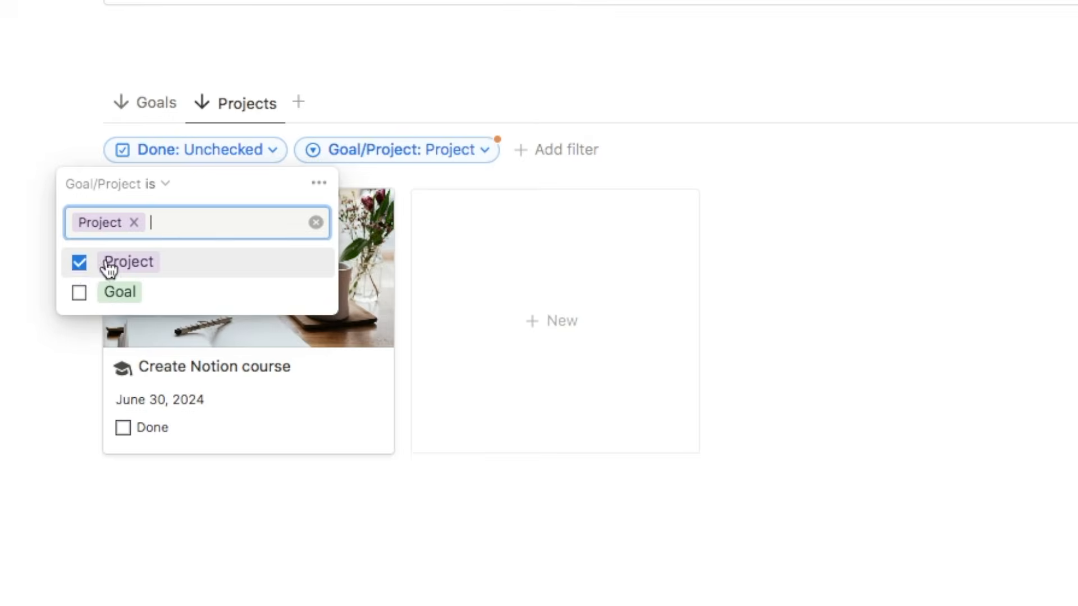
{"action": "left_click", "coordinate": [556, 150]}
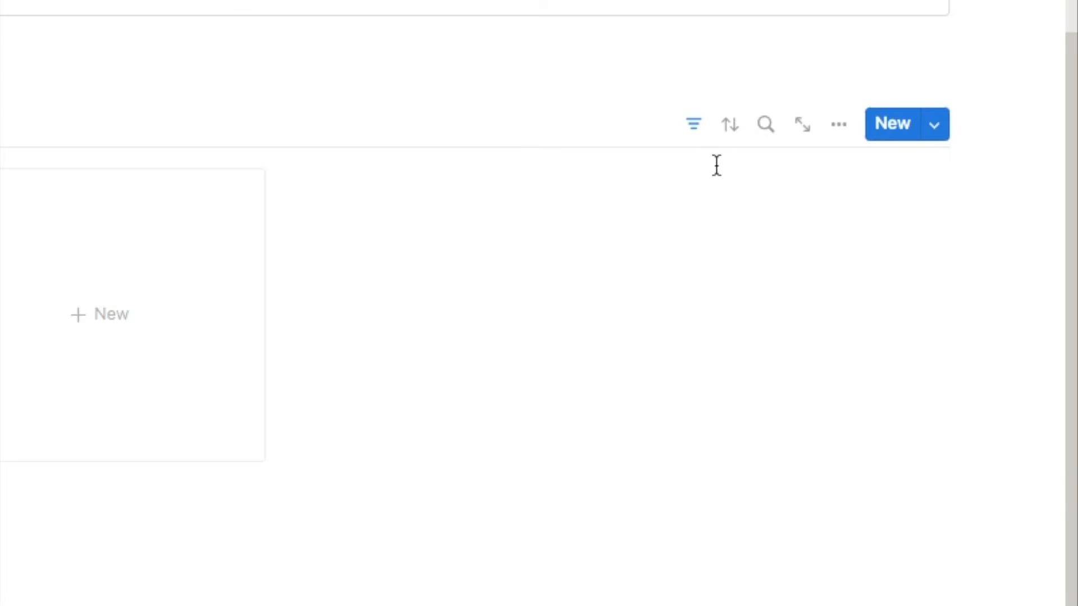
Sort the Goals view by Deadline in ascending order, and open the sort options of the Projects view.
{"action": "left_click", "coordinate": [730, 125]}
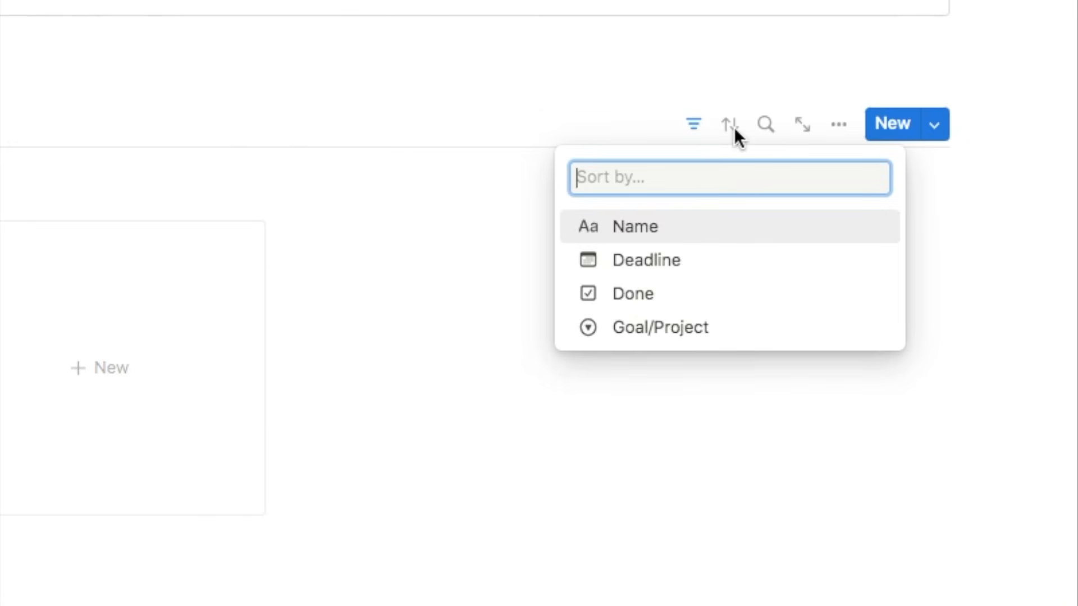
{"action": "left_click", "coordinate": [644, 261]}
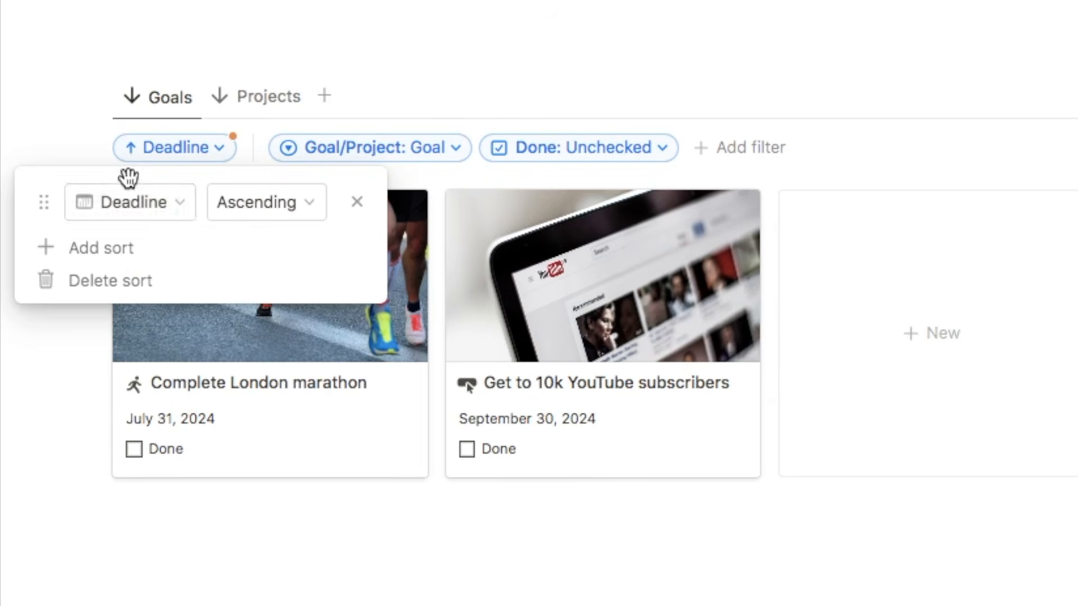
{"action": "left_click", "coordinate": [206, 432]}
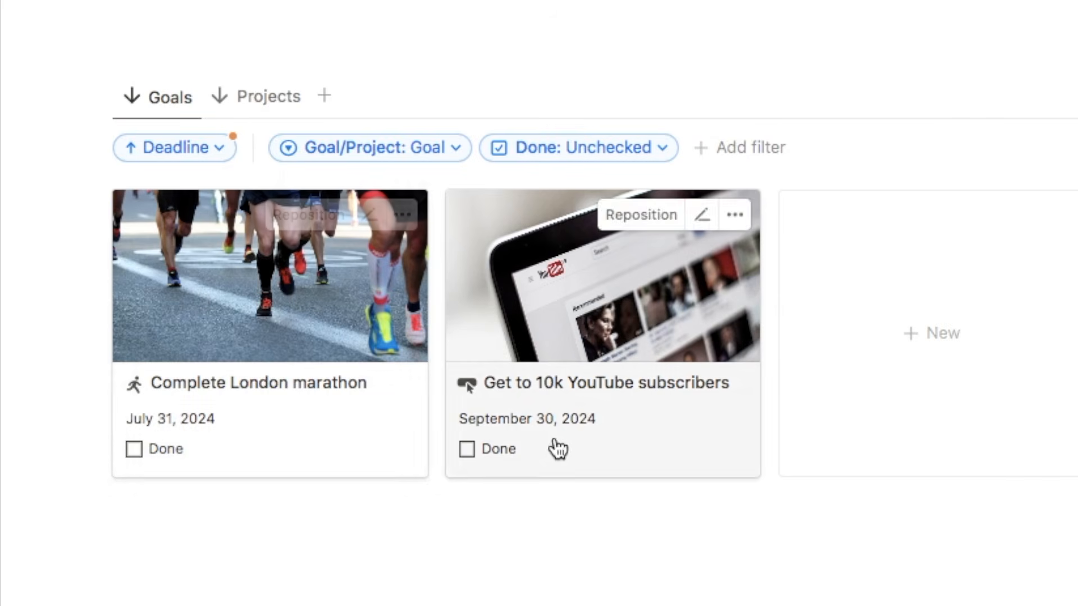
{"action": "left_click", "coordinate": [289, 100]}
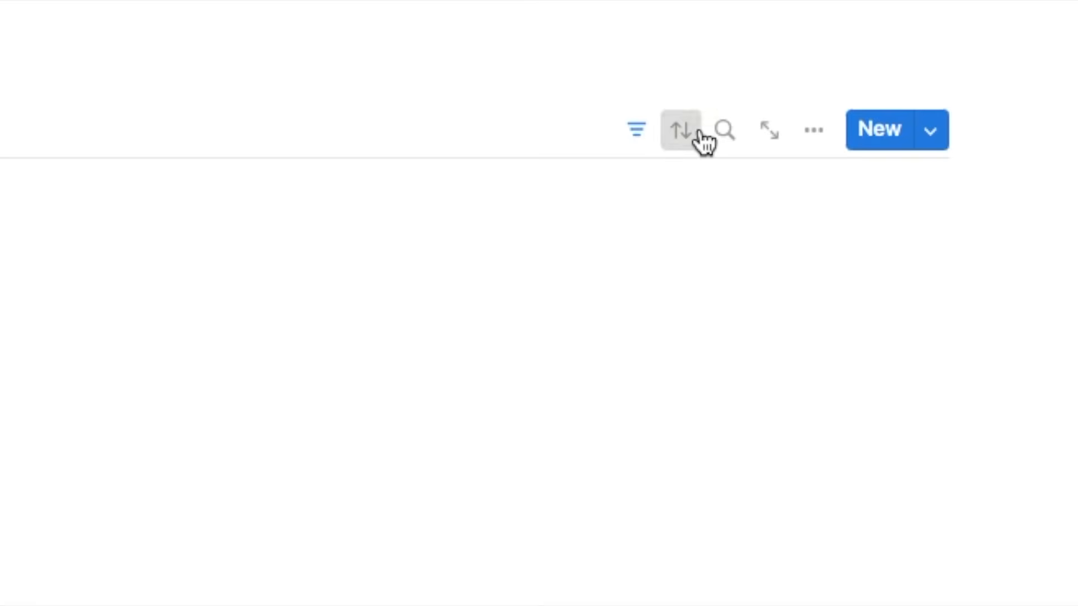
{"action": "left_click", "coordinate": [703, 142]}
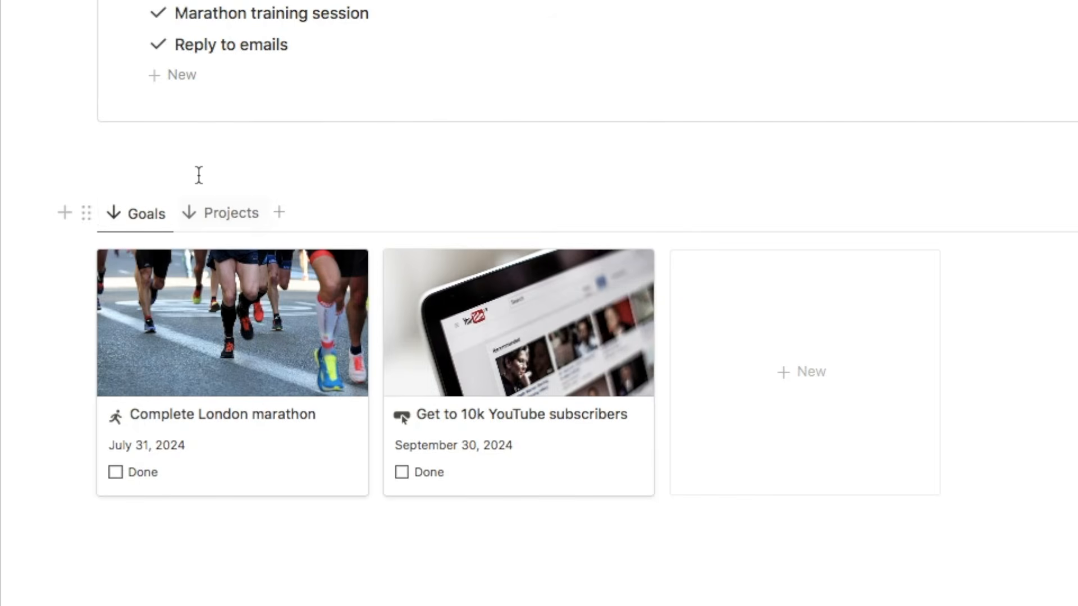
Insert a callout block beneath the To-Do callout and move the Goals and Projects gallery database inside it.
{"action": "scroll", "coordinate": [168, 211], "scroll_direction": "up", "scroll_amount": 3}
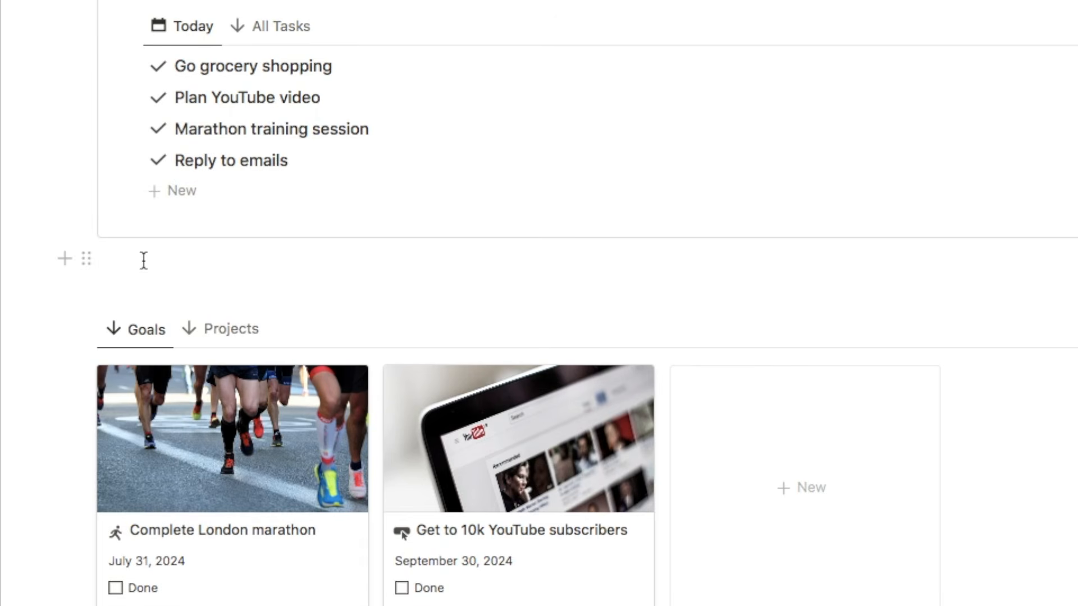
{"action": "left_click", "coordinate": [118, 287]}
{"action": "type", "text": "/call"}
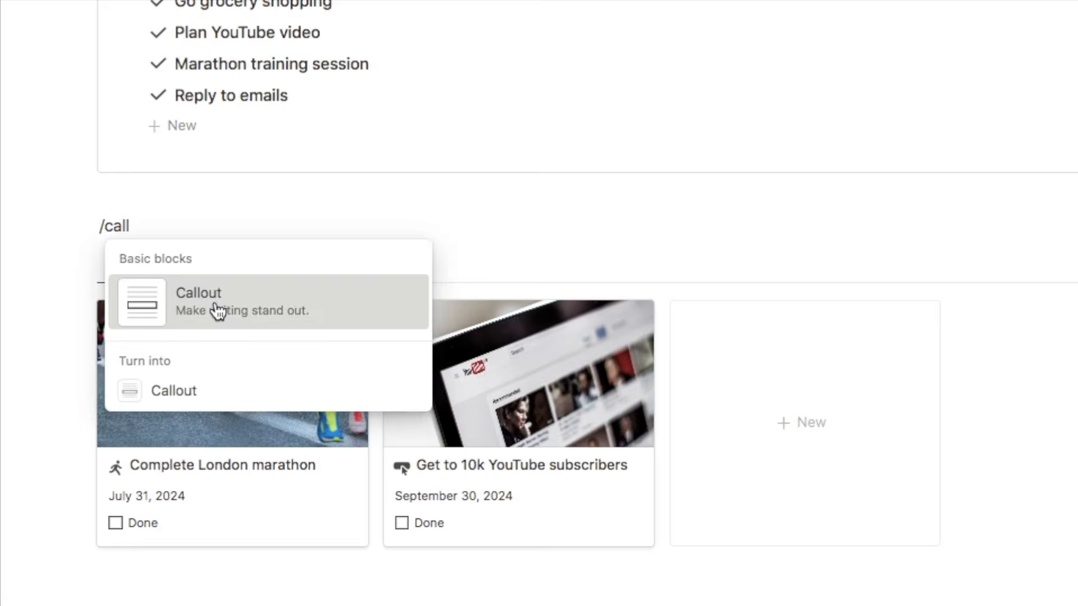
{"action": "left_click", "coordinate": [217, 311]}
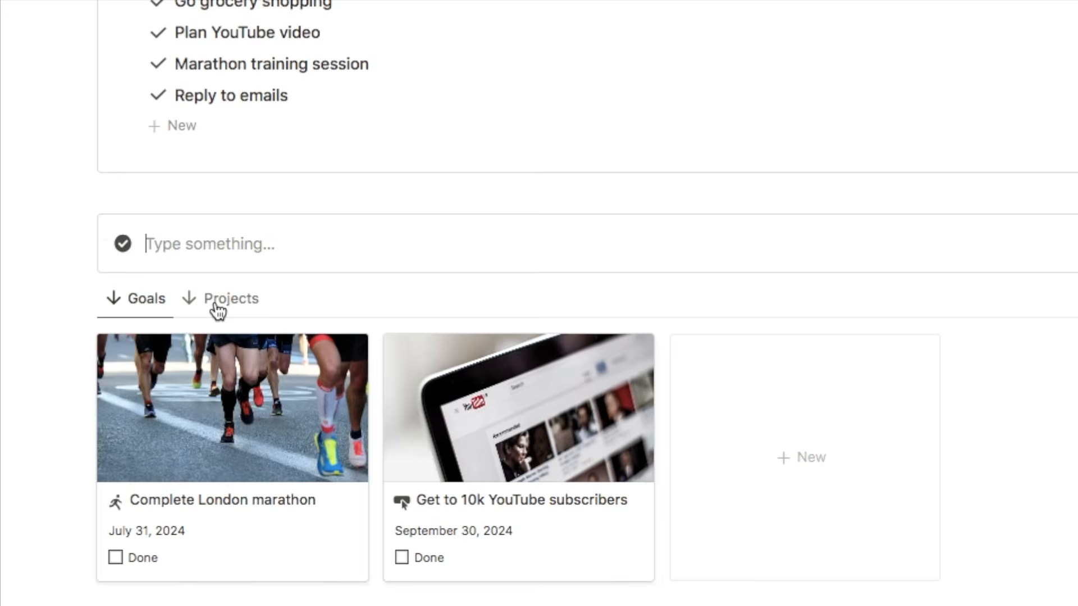
{"action": "left_click_drag", "start_coordinate": [86, 298], "coordinate": [121, 251]}
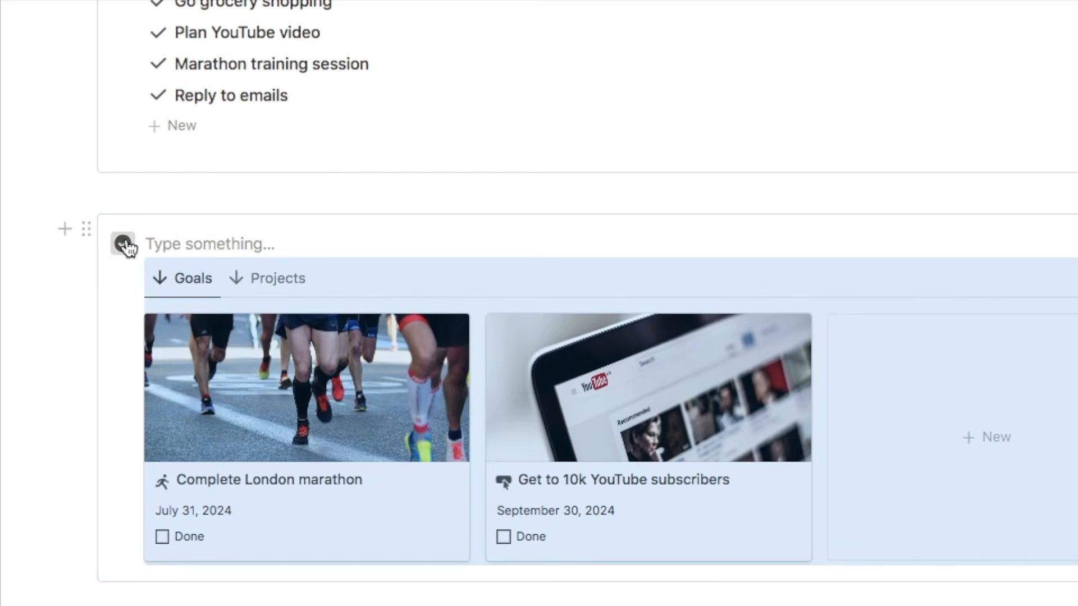
Give the new callout a target icon and the bold title Goals & Projects.
{"action": "left_click", "coordinate": [125, 244]}
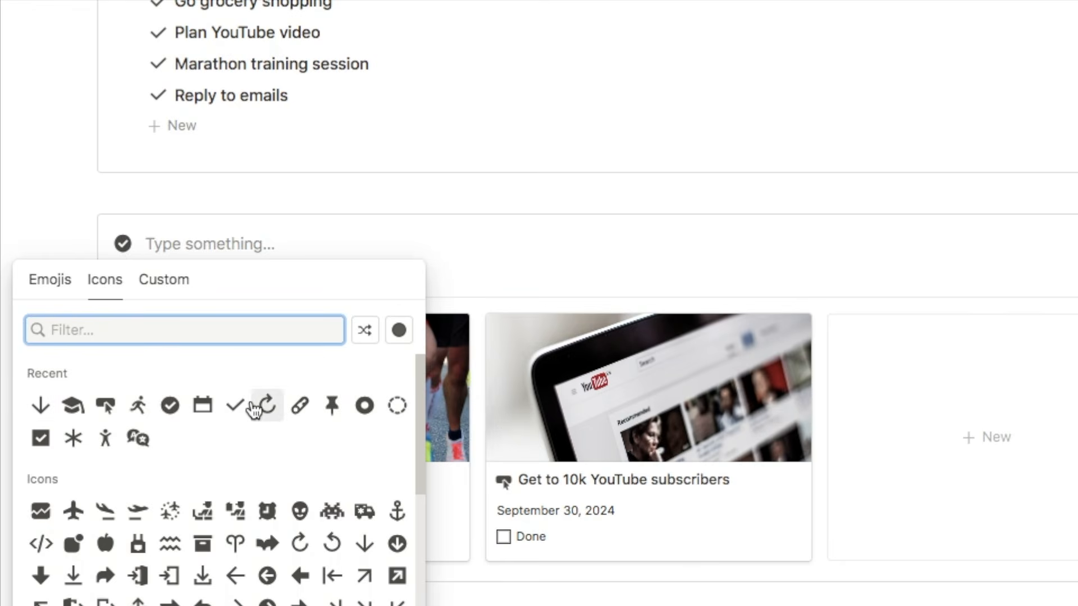
{"action": "type", "text": "target"}
{"action": "left_click", "coordinate": [107, 380]}
{"action": "left_click", "coordinate": [190, 244]}
{"action": "type", "text": "Goals & Projects"}
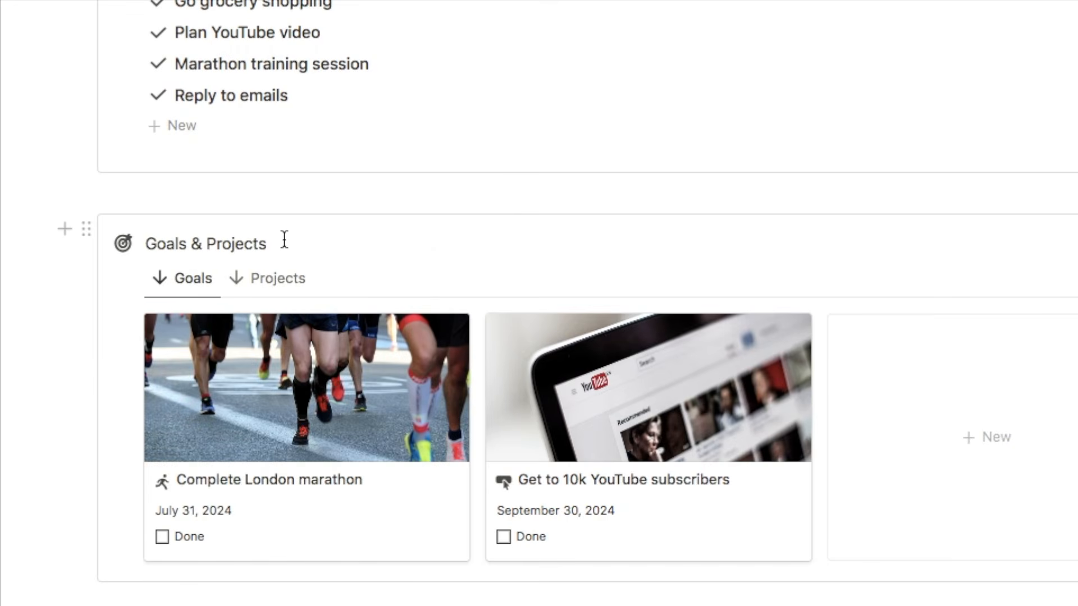
{"action": "left_click_drag", "start_coordinate": [285, 238], "coordinate": [153, 241]}
{"action": "key", "text": "ctrl+b"}
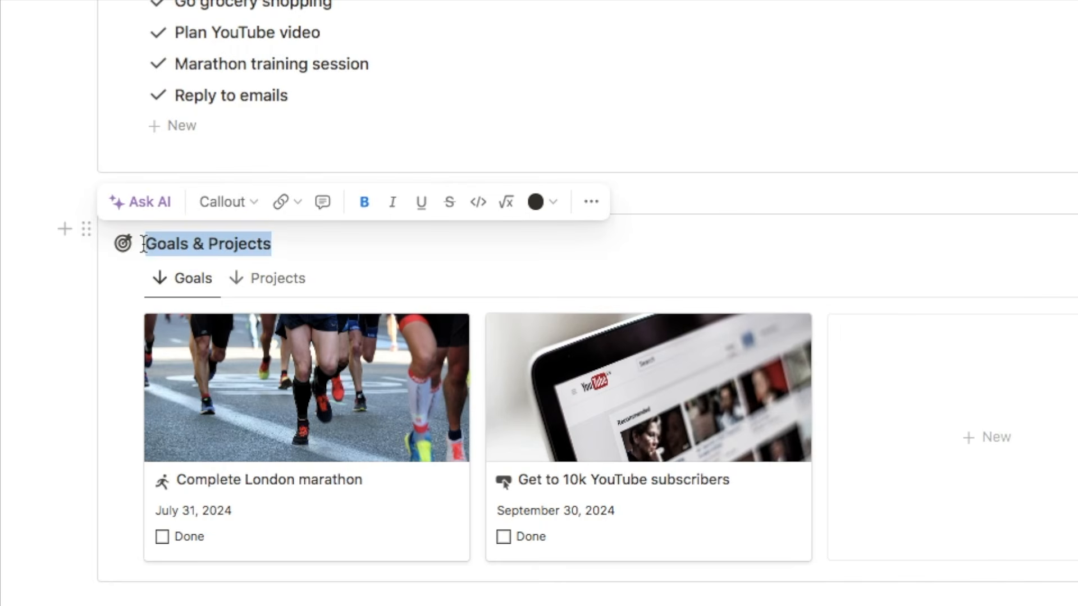
Add a divider beneath the Goals & Projects title and remove the extra empty line under it.
{"action": "left_click", "coordinate": [284, 246]}
{"action": "key", "text": "Return"}
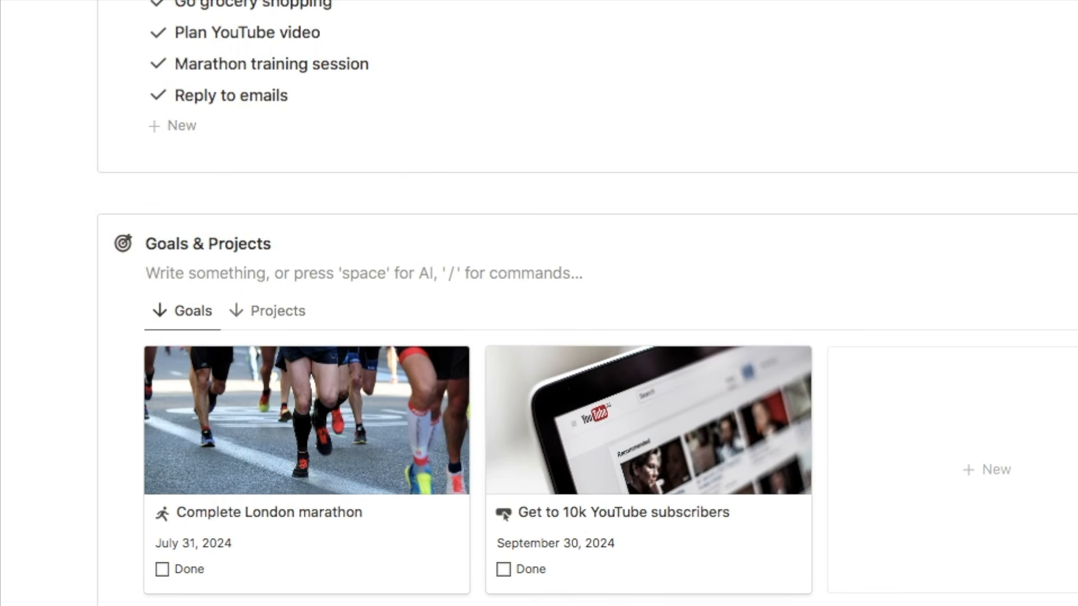
{"action": "type", "text": "---"}
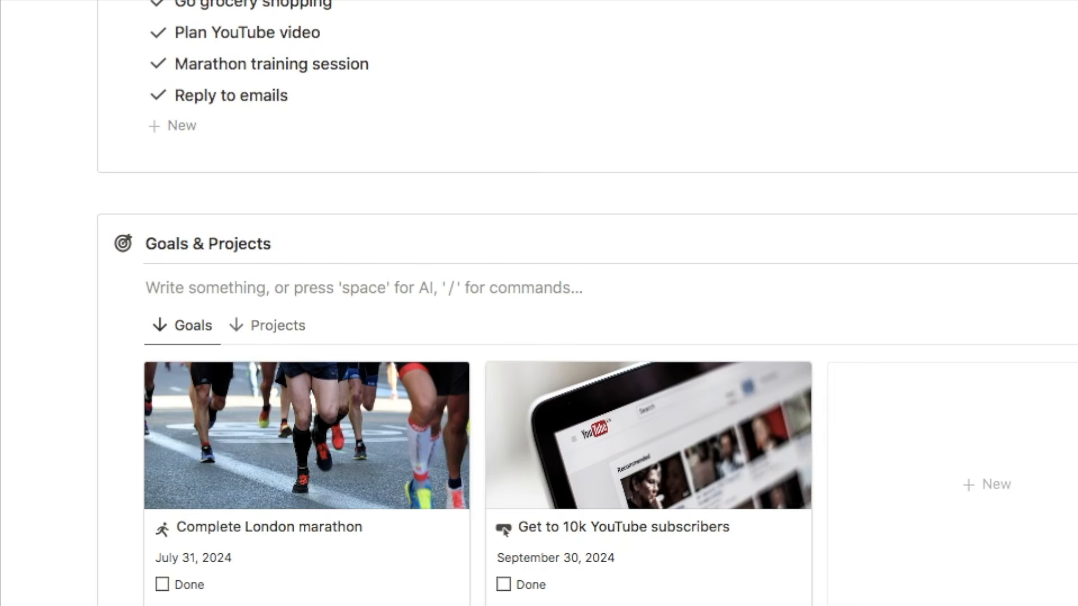
{"action": "key", "text": "BackSpace"}
{"action": "scroll", "coordinate": [539, 279], "scroll_direction": "down", "scroll_amount": 2}
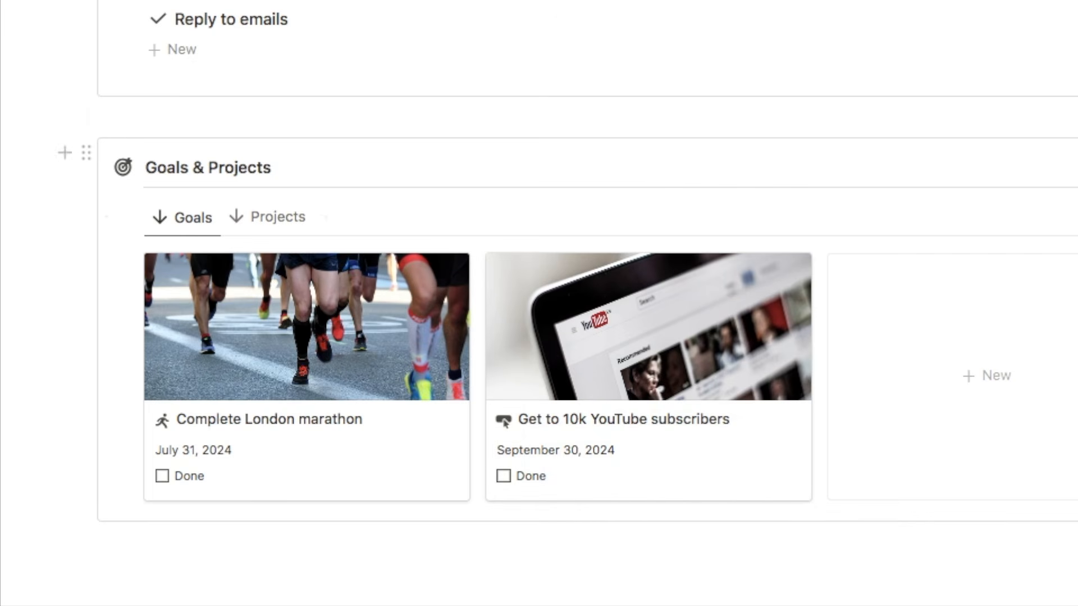
Insert an inline database below the Goals & Projects callout and title it Habit Tracker.
{"action": "scroll", "coordinate": [487, 216], "scroll_direction": "down", "scroll_amount": 5}
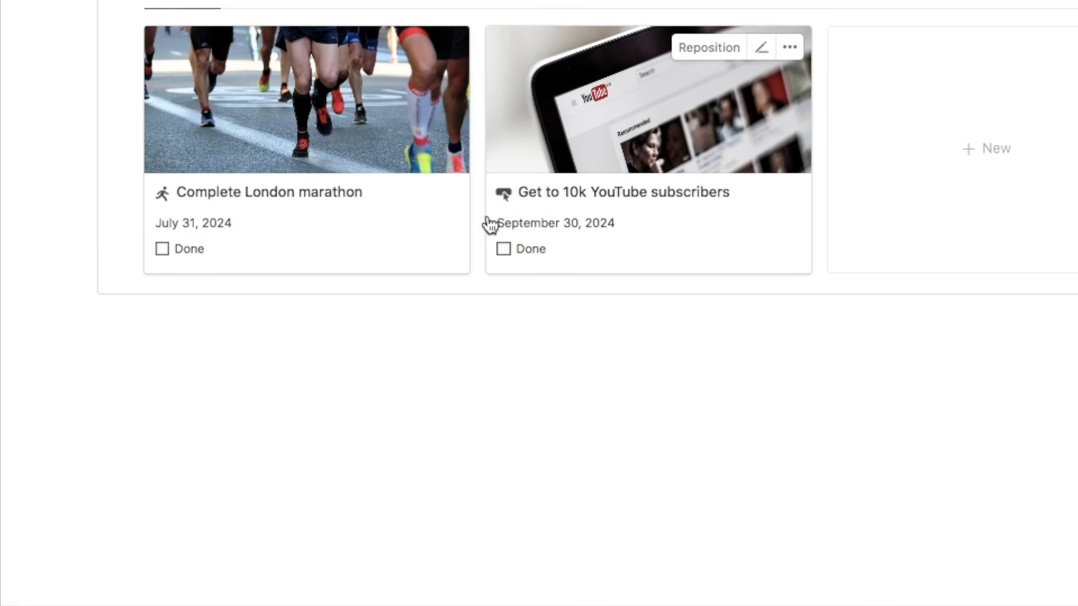
{"action": "left_click", "coordinate": [159, 353]}
{"action": "type", "text": "/"}
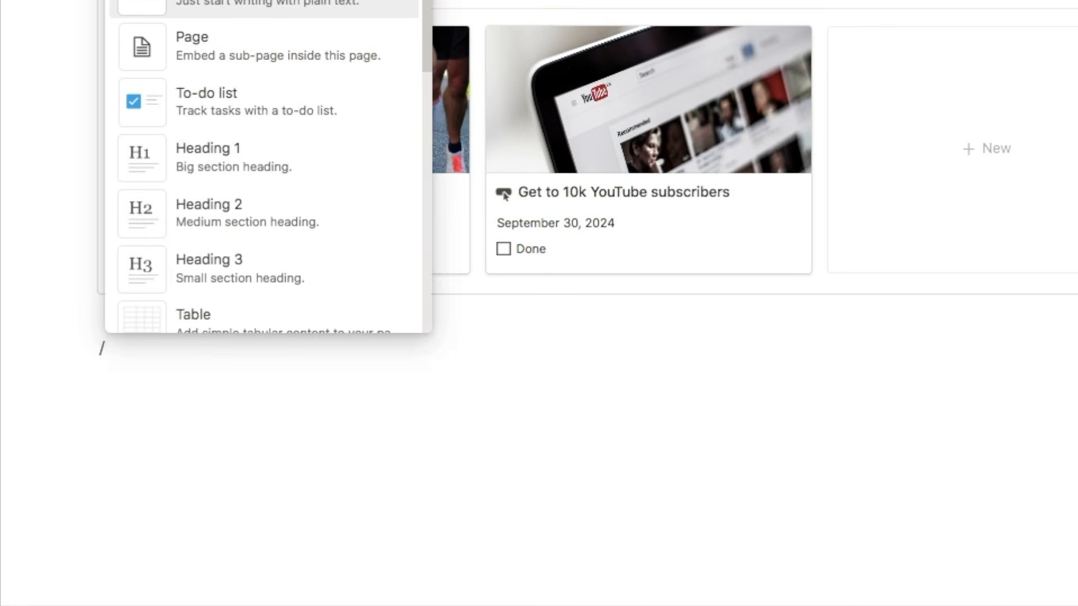
{"action": "type", "text": "data"}
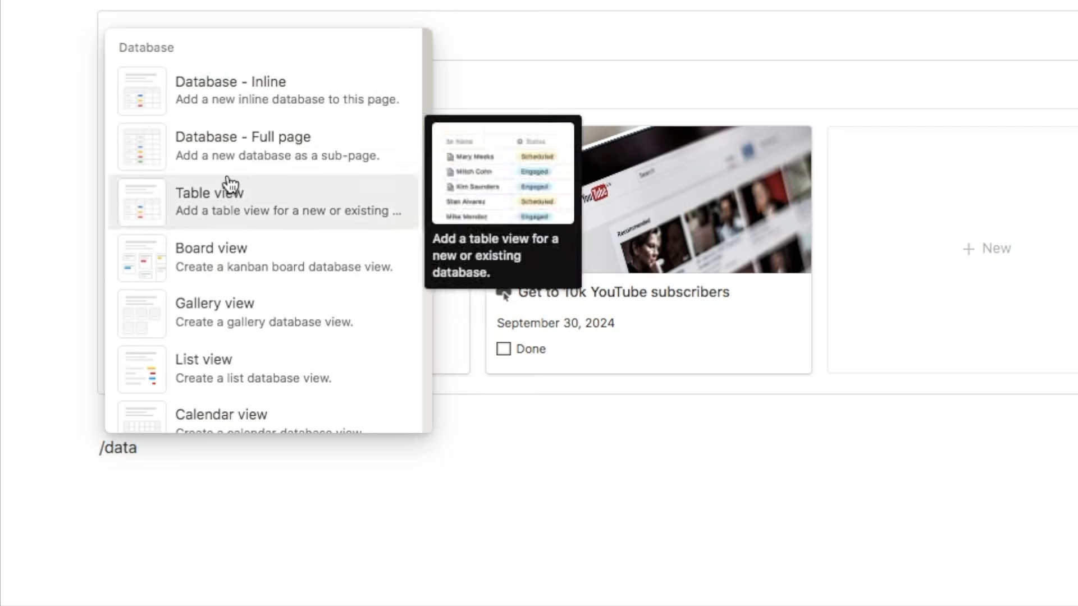
{"action": "left_click", "coordinate": [217, 89]}
{"action": "scroll", "coordinate": [235, 275], "scroll_direction": "down", "scroll_amount": 5}
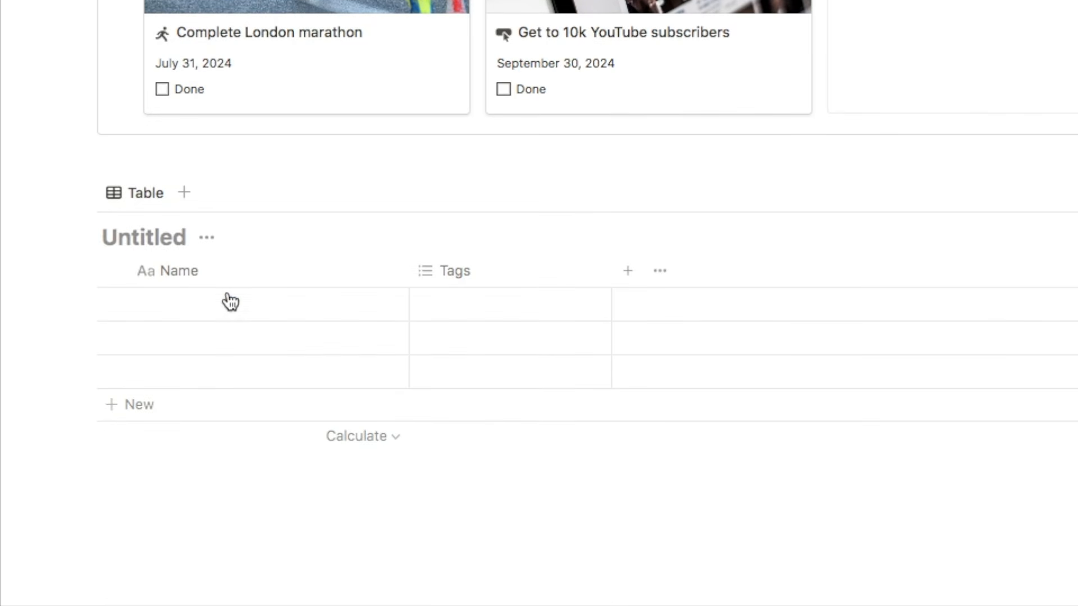
{"action": "type", "text": "Habit Tracker"}
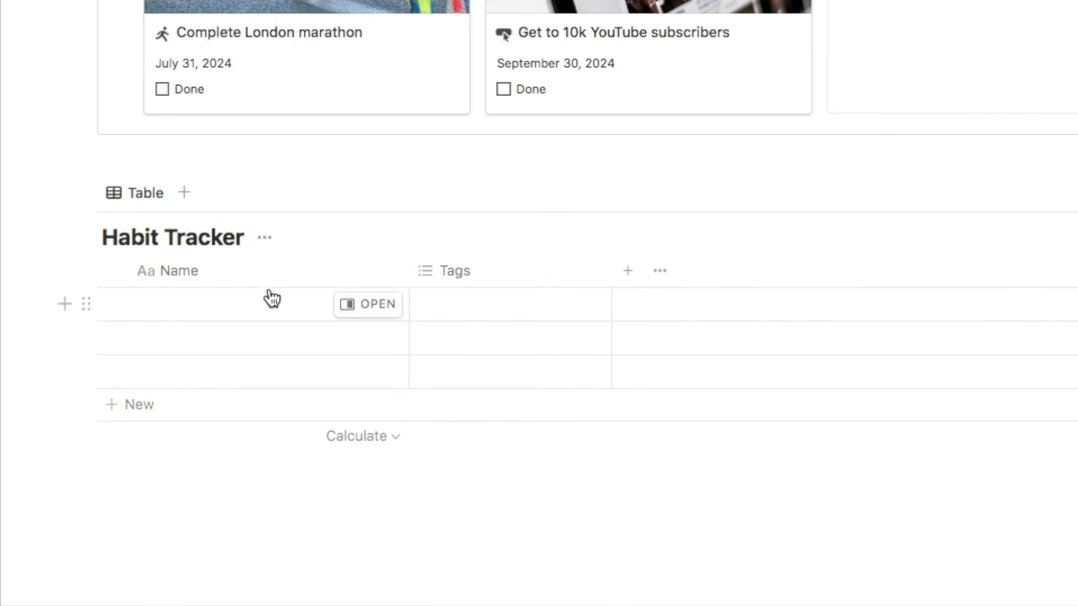
Hide the title of the Habit Tracker database and delete its Tags property.
{"action": "left_click", "coordinate": [264, 238]}
{"action": "left_click", "coordinate": [248, 350]}
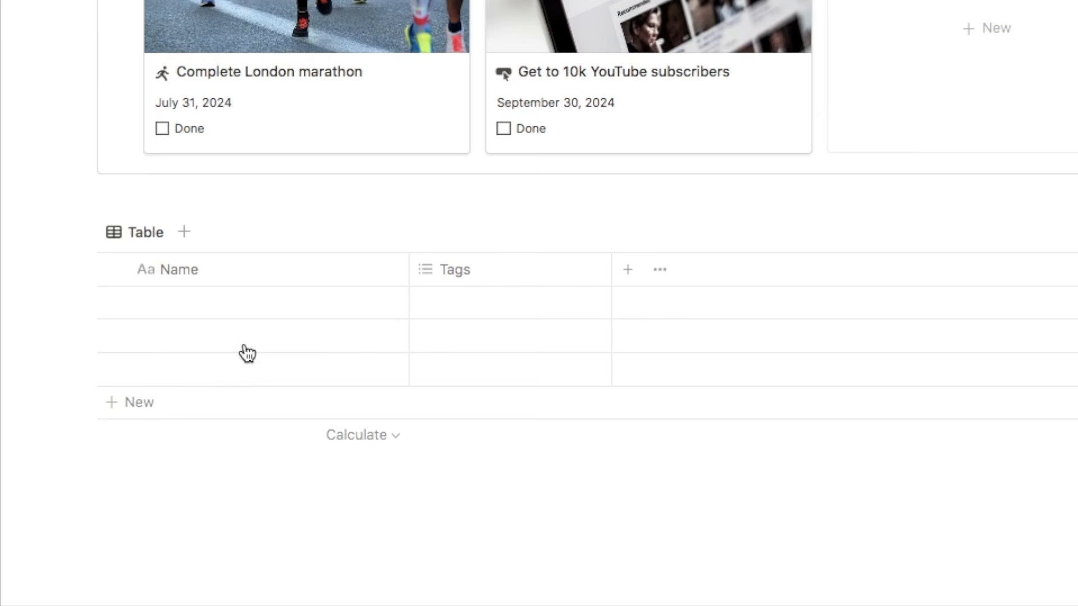
{"action": "scroll", "coordinate": [441, 266], "scroll_direction": "down", "scroll_amount": 1}
{"action": "left_click", "coordinate": [441, 259]}
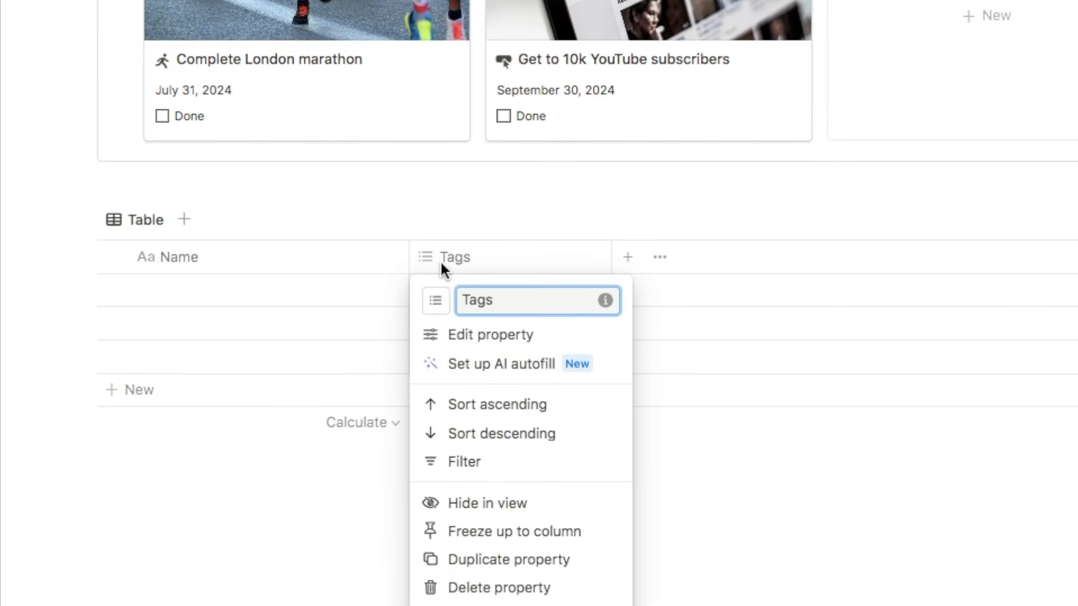
{"action": "left_click", "coordinate": [474, 593]}
{"action": "left_click", "coordinate": [736, 264]}
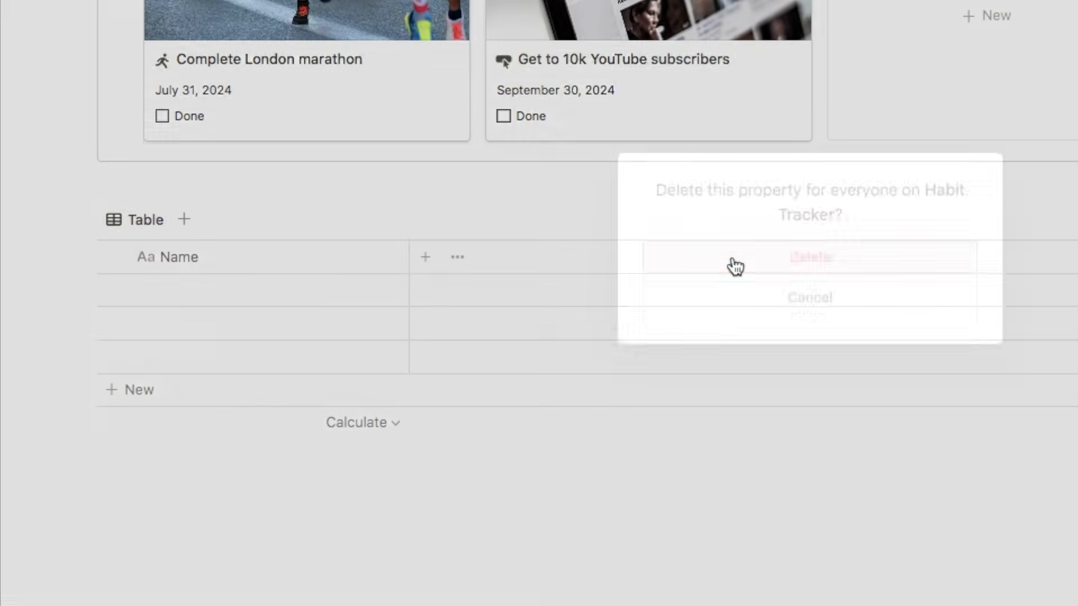
Name the first row of the Habit Tracker table Today and delete the two empty rows.
{"action": "left_click", "coordinate": [218, 291]}
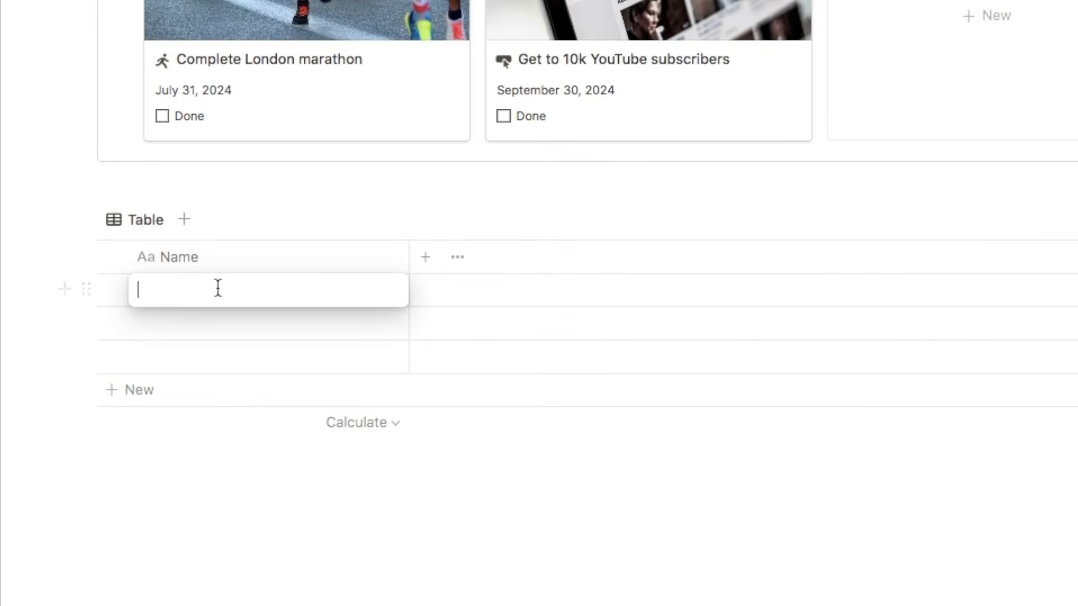
{"action": "key", "text": "Return"}
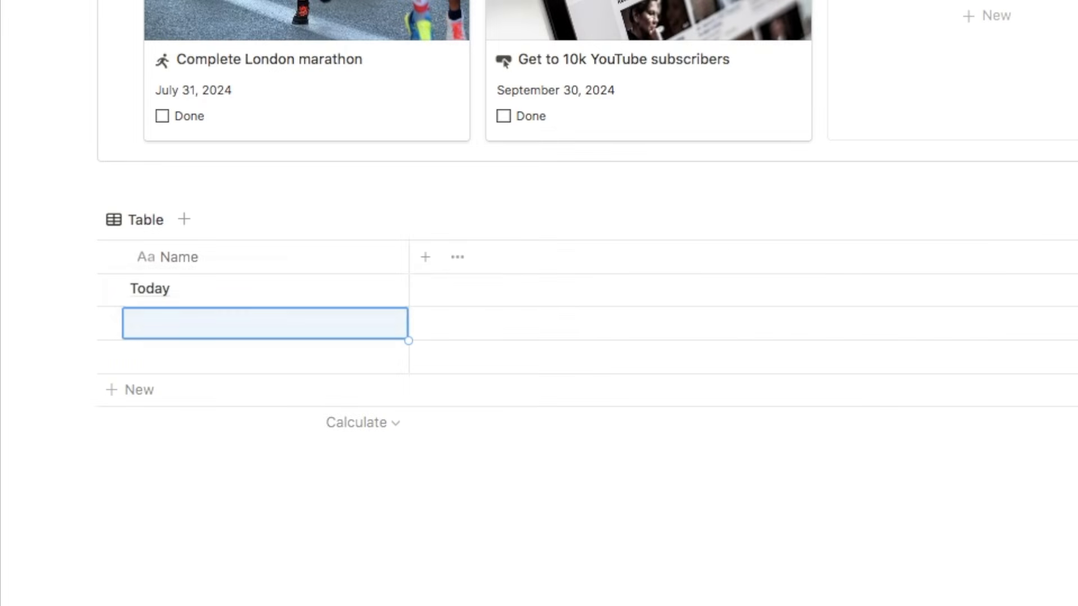
{"action": "left_click", "coordinate": [112, 323]}
{"action": "left_click", "coordinate": [112, 357]}
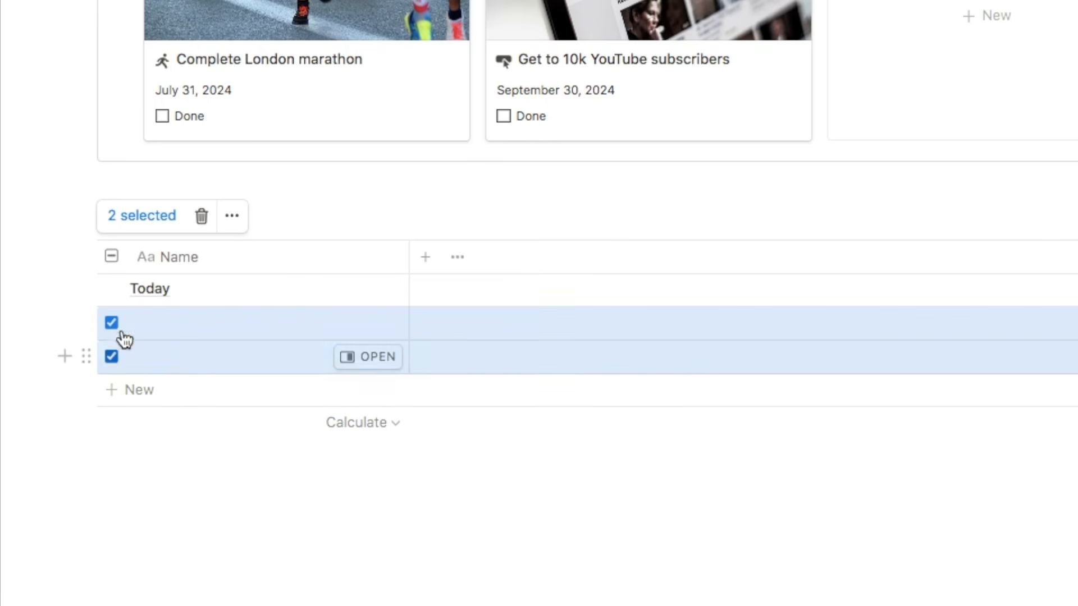
{"action": "left_click", "coordinate": [202, 220]}
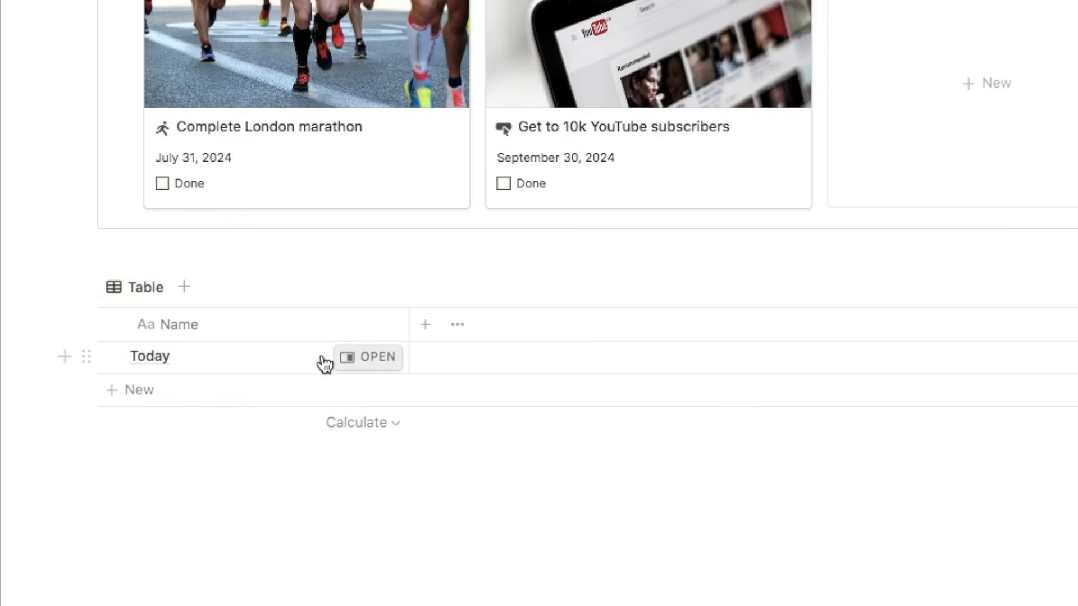
Give the Today row of the habit table an asterisk icon and narrow the Name column to fit.
{"action": "left_click", "coordinate": [85, 359]}
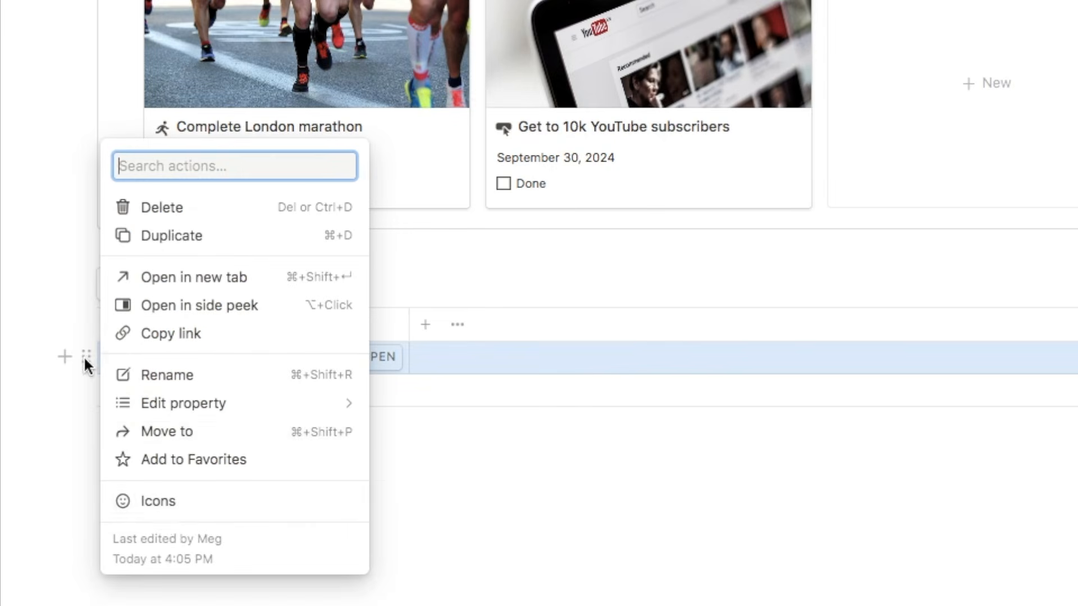
{"action": "left_click", "coordinate": [168, 508]}
{"action": "left_click", "coordinate": [93, 257]}
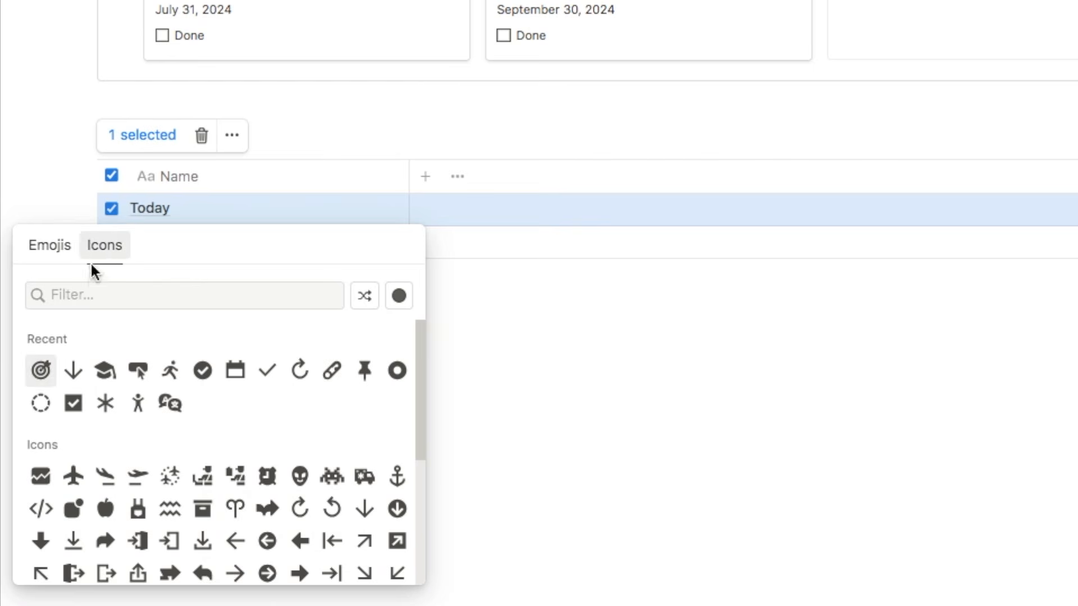
{"action": "left_click", "coordinate": [105, 403]}
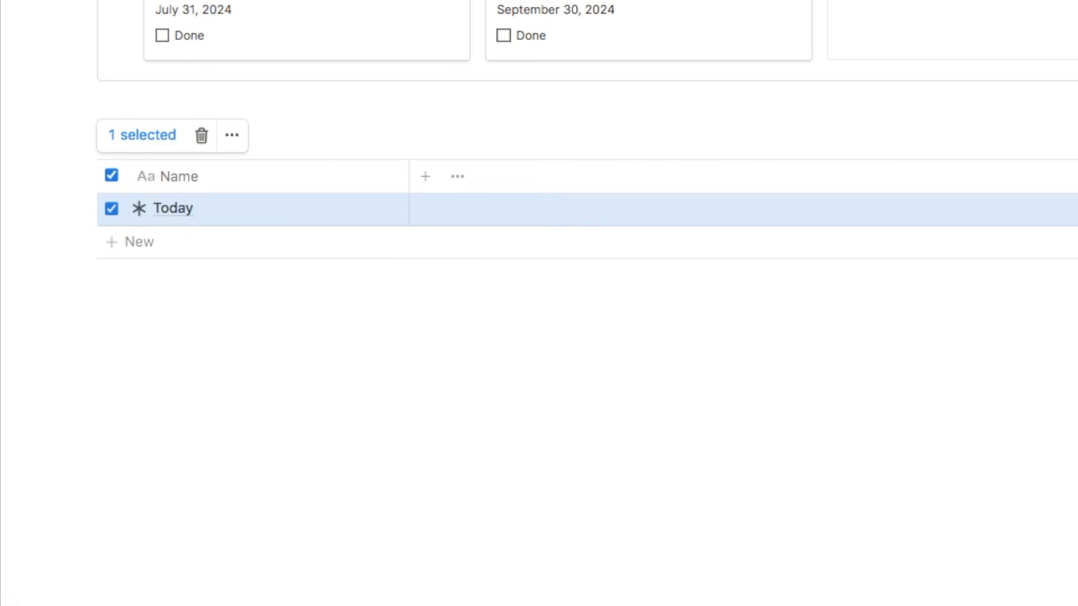
{"action": "key", "text": "Escape"}
{"action": "scroll", "coordinate": [404, 281], "scroll_direction": "up", "scroll_amount": 2}
{"action": "left_click_drag", "start_coordinate": [408, 283], "coordinate": [258, 284]}
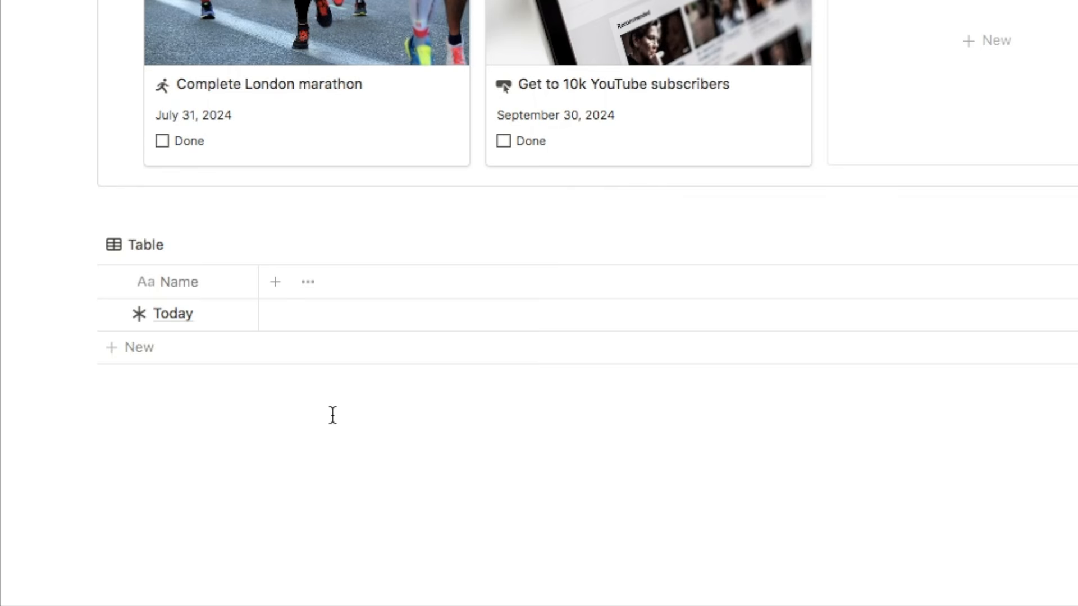
Add a Date property to the Habit Tracker table, keeping its default name and format.
{"action": "left_click", "coordinate": [275, 283]}
{"action": "type", "text": "date"}
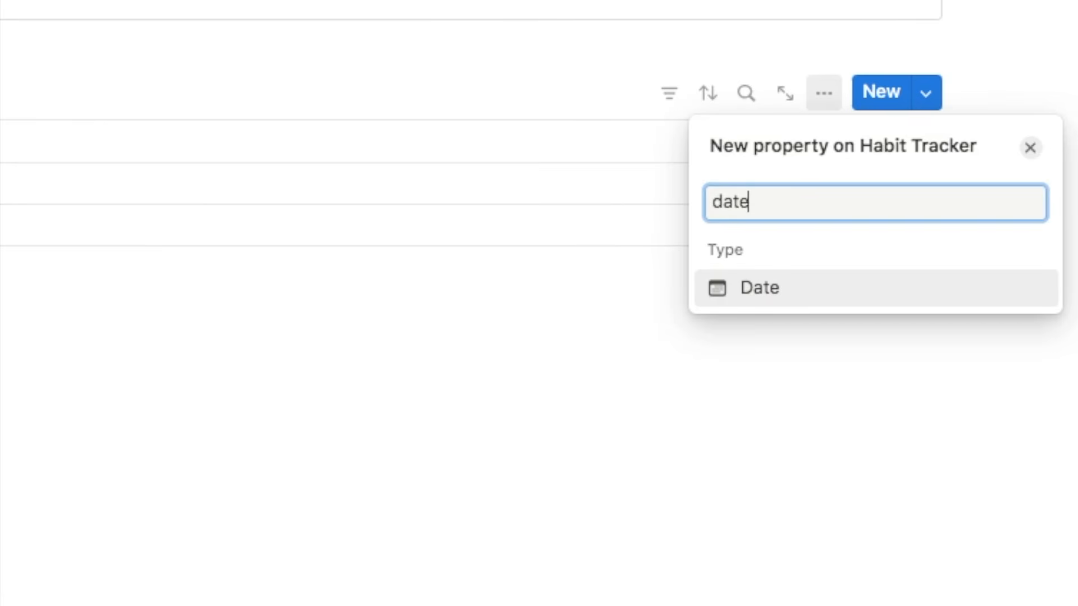
{"action": "left_click", "coordinate": [759, 289]}
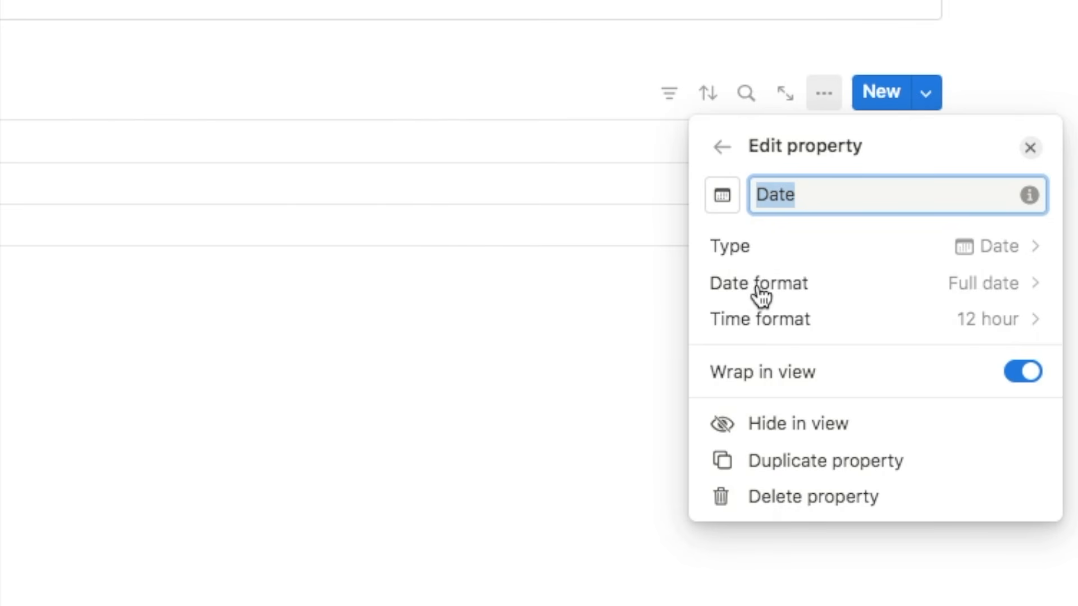
{"action": "left_click", "coordinate": [994, 68]}
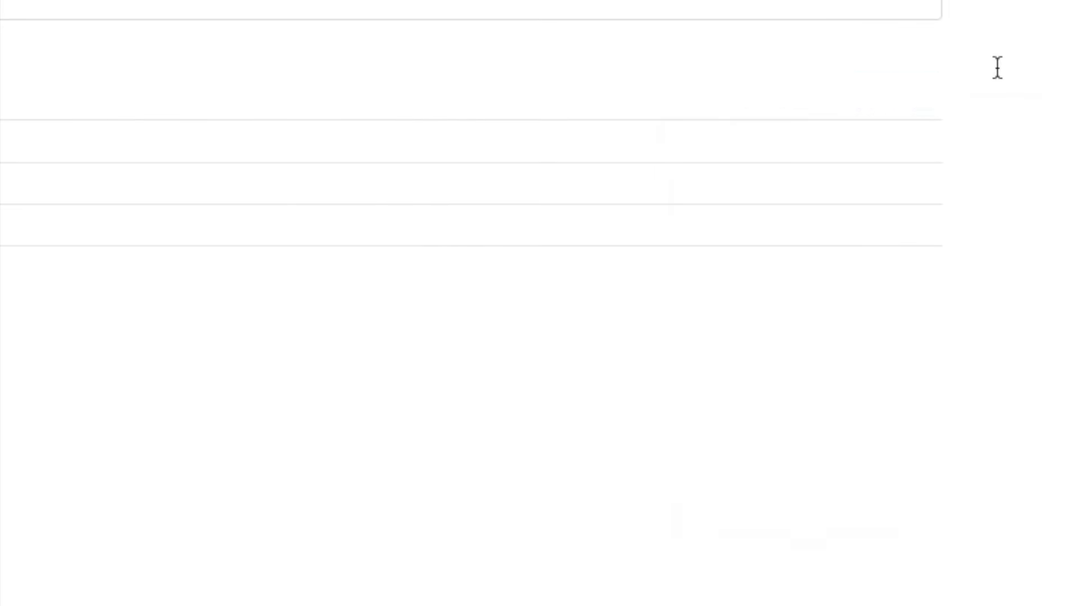
Set the Today row's date to June 8, 2024 and narrow the Date column to fit.
{"action": "left_click", "coordinate": [402, 375]}
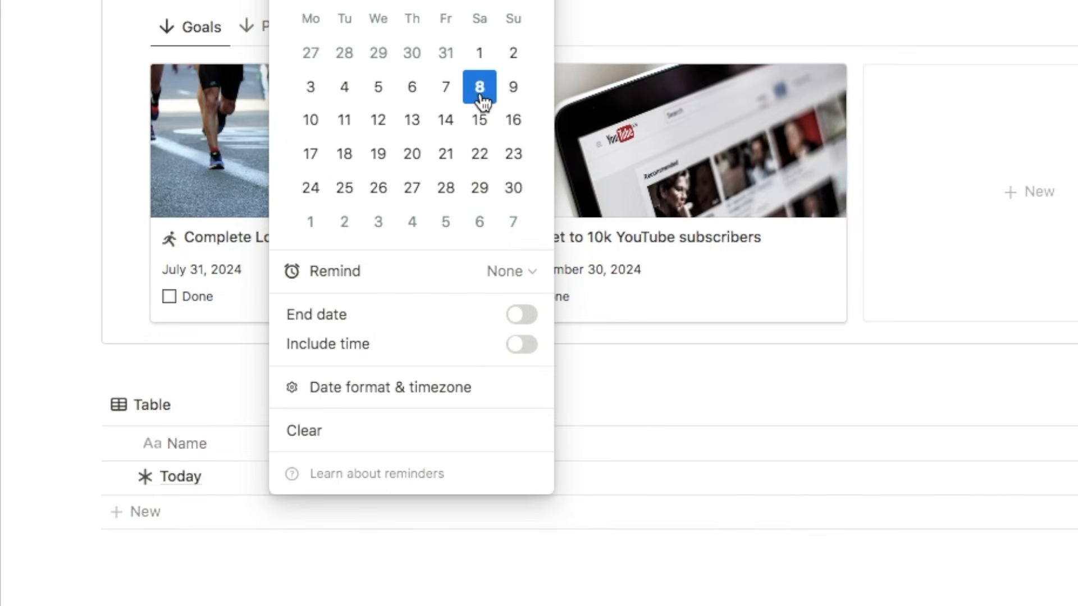
{"action": "left_click", "coordinate": [954, 393]}
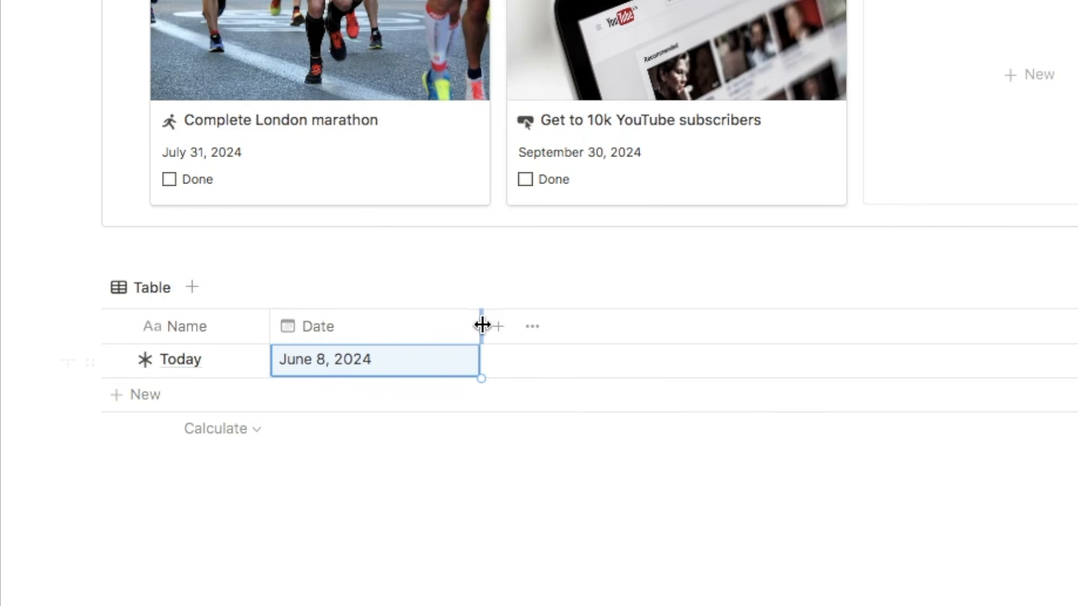
{"action": "left_click_drag", "start_coordinate": [482, 327], "coordinate": [398, 326]}
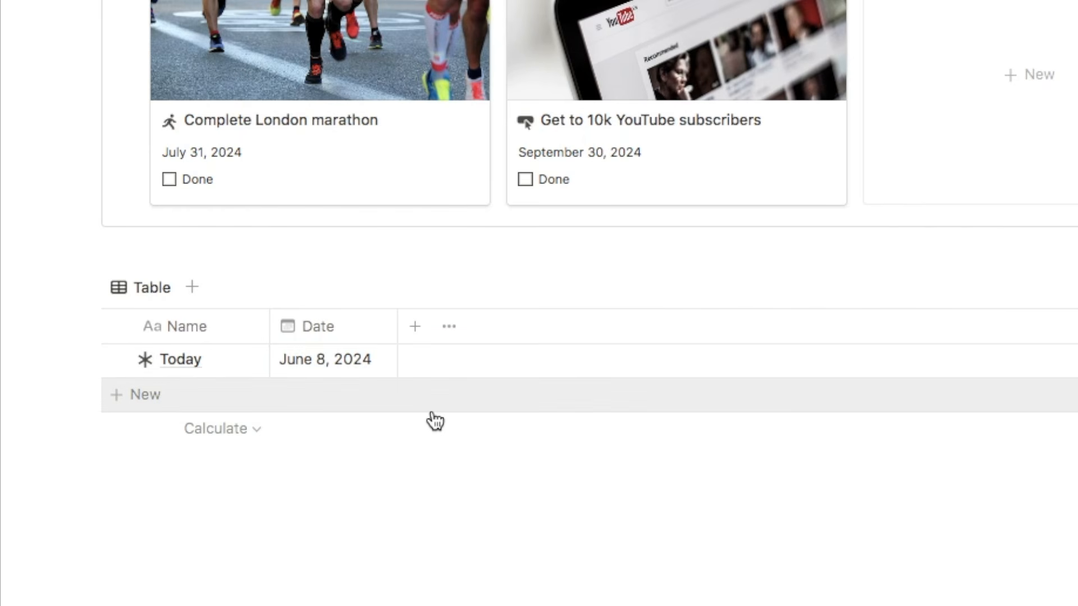
Add a checkbox property named Journal to the Habit Tracker and narrow its column to fit the name.
{"action": "left_click", "coordinate": [414, 331]}
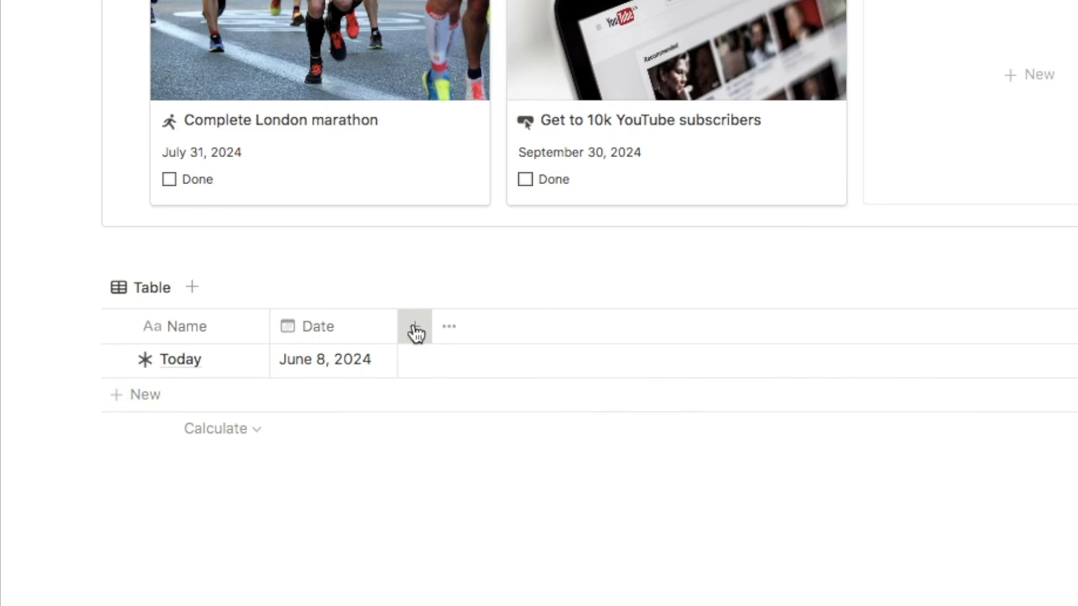
{"action": "type", "text": "check"}
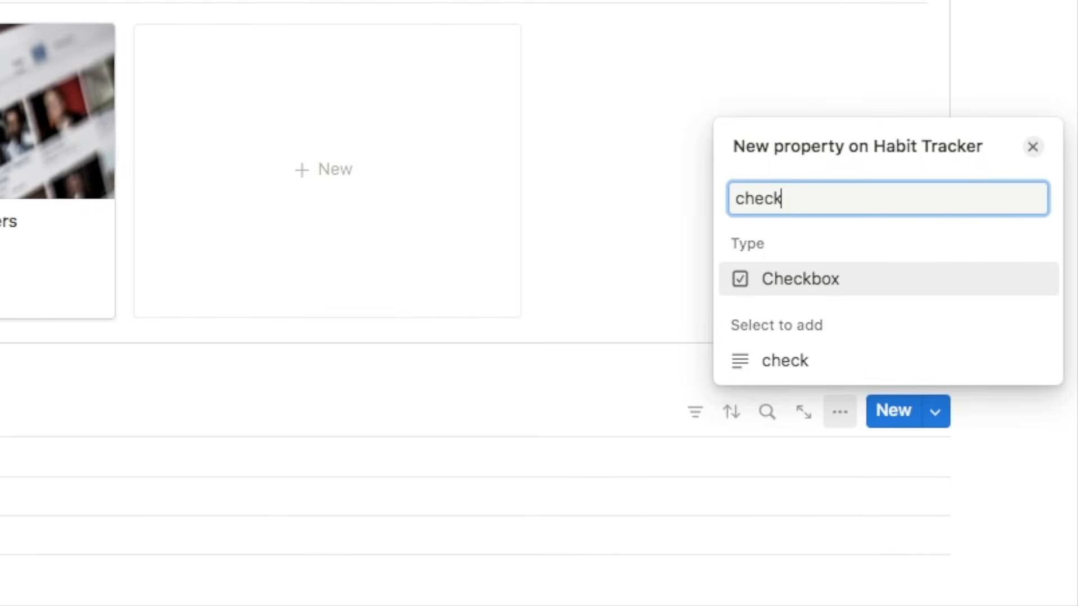
{"action": "left_click", "coordinate": [792, 278]}
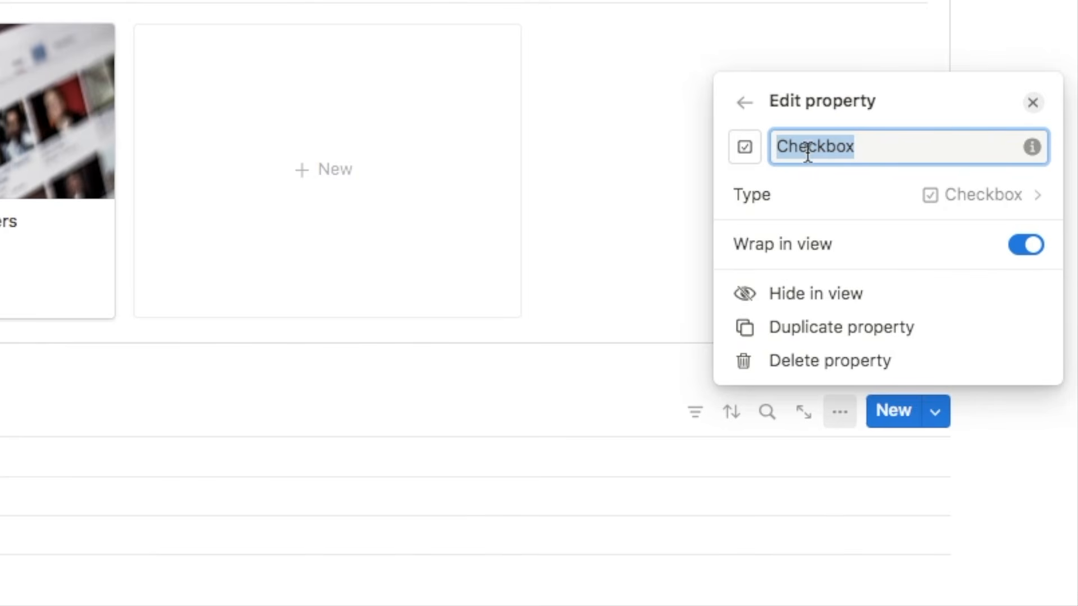
{"action": "type", "text": "Journal"}
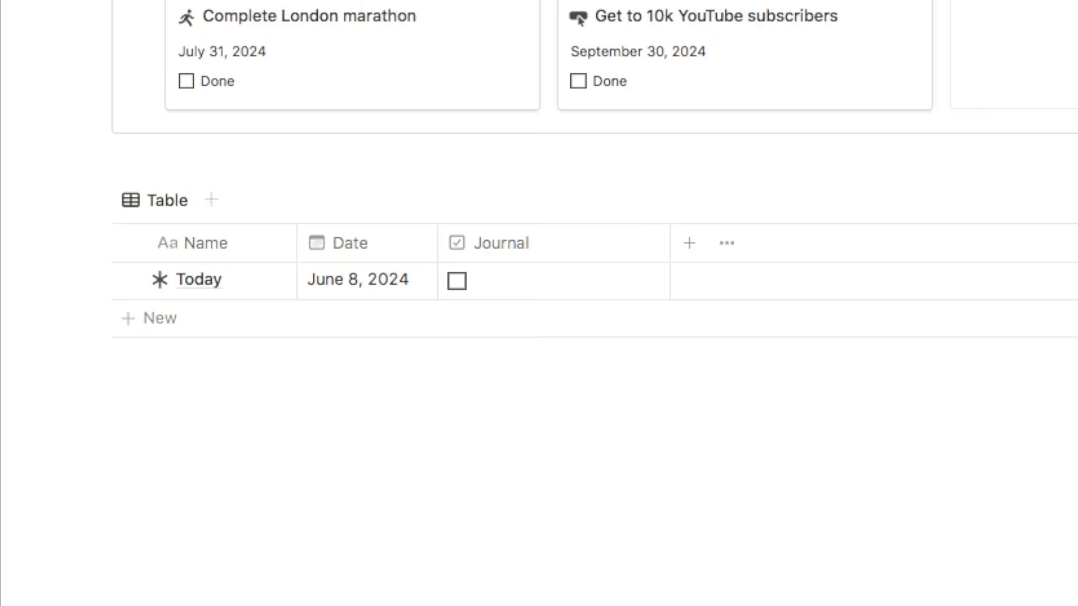
{"action": "left_click_drag", "start_coordinate": [666, 249], "coordinate": [539, 257]}
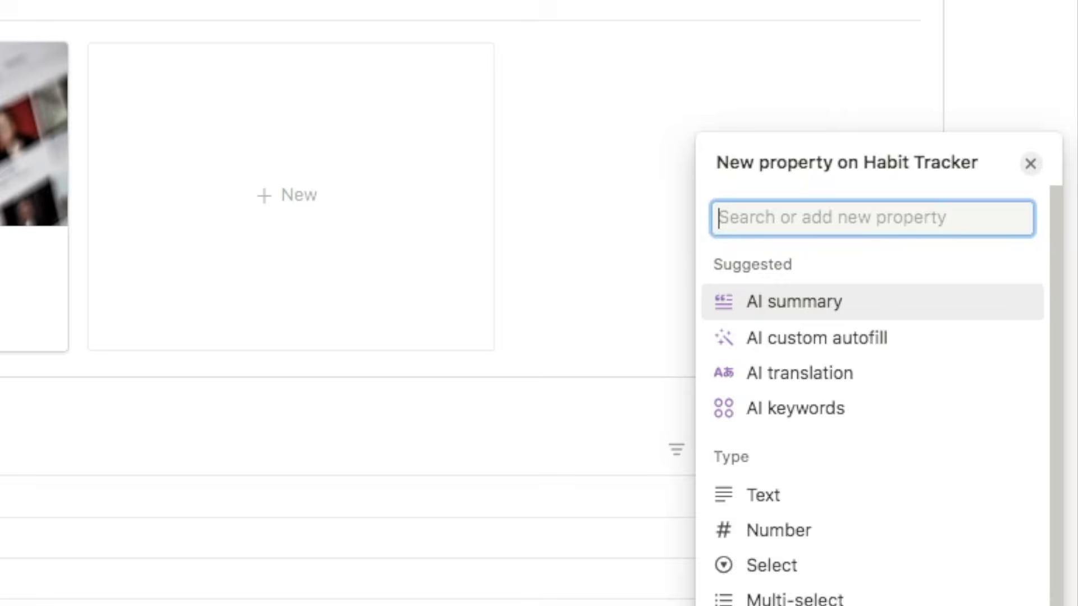
Add another checkbox property named Duolingo and narrow its column to fit the name.
{"action": "type", "text": "check"}
{"action": "left_click", "coordinate": [753, 311]}
{"action": "type", "text": "Duolingo"}
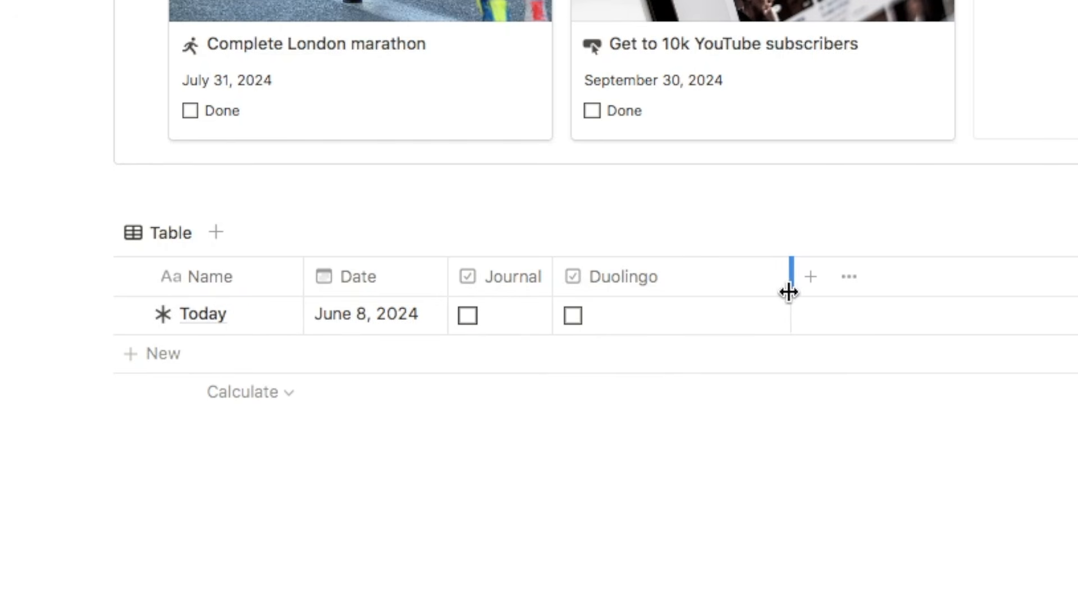
{"action": "left_click_drag", "start_coordinate": [787, 289], "coordinate": [673, 313]}
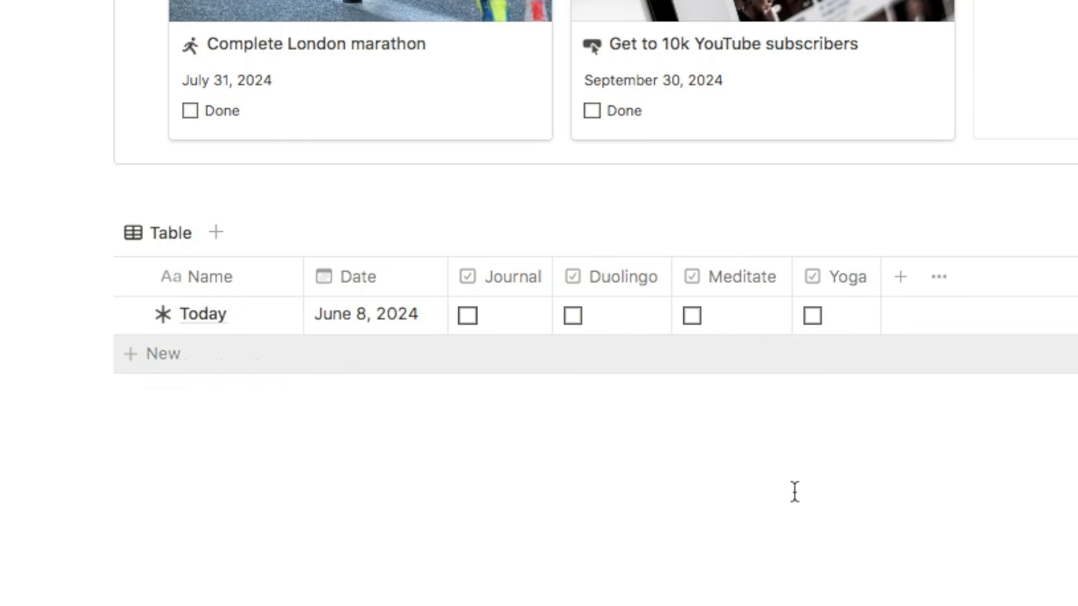
Mark Journal, Duolingo and Meditate as done for the Today row.
{"action": "left_click", "coordinate": [468, 316]}
{"action": "left_click", "coordinate": [573, 316]}
{"action": "left_click", "coordinate": [693, 317]}
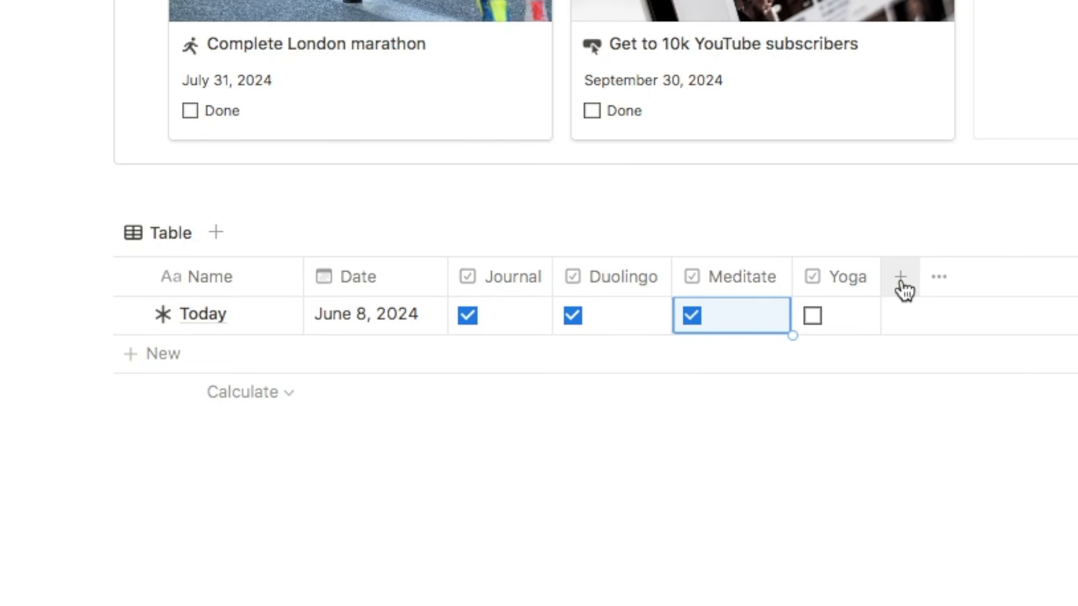
Add a formula property named Progress to the Habit Tracker and open its formula for editing.
{"action": "left_click", "coordinate": [900, 283]}
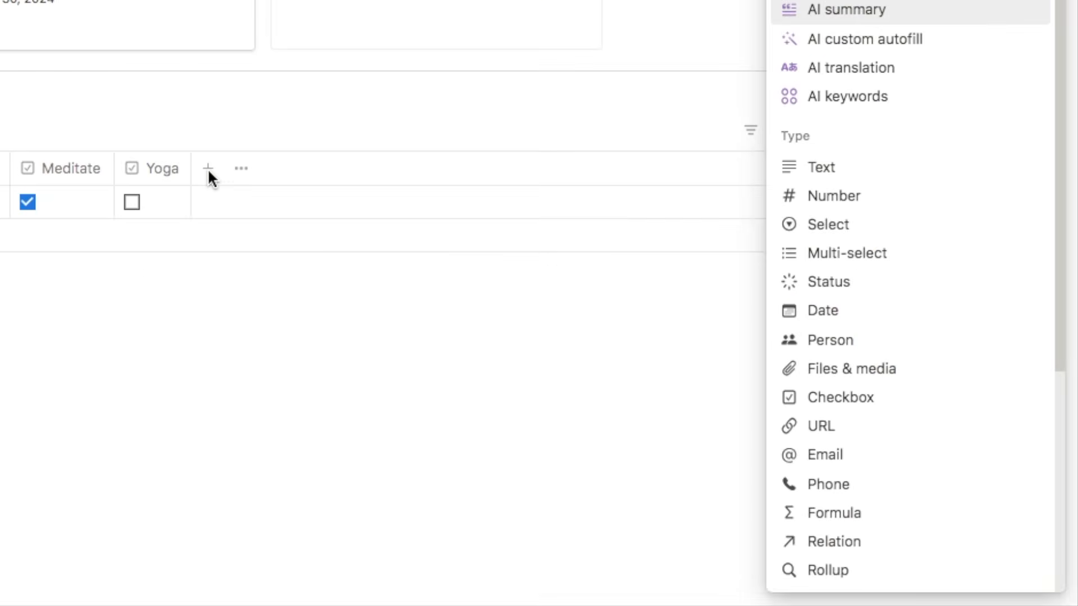
{"action": "type", "text": "form"}
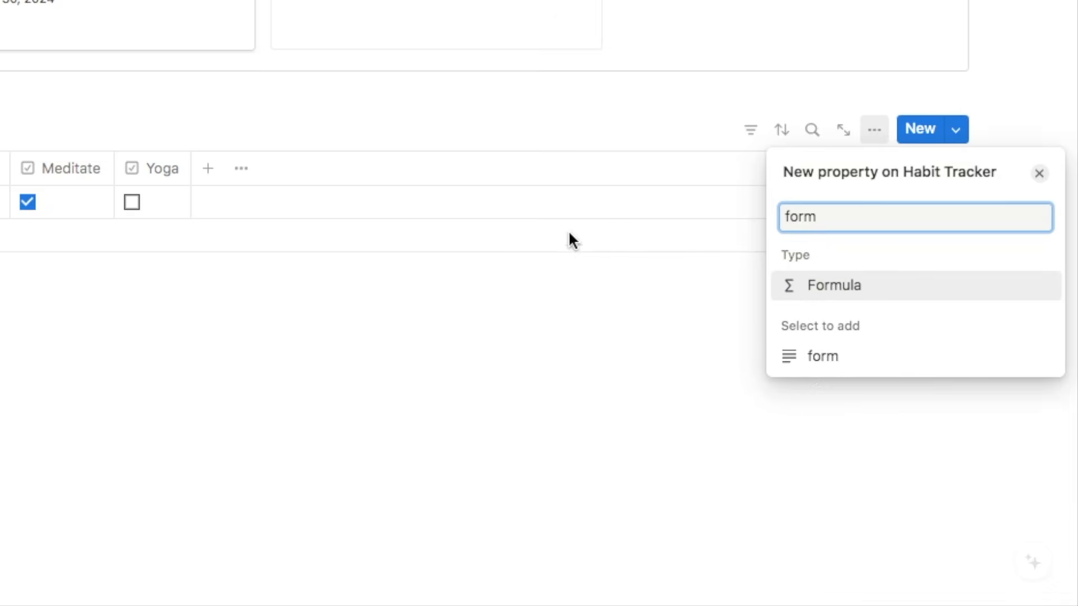
{"action": "left_click", "coordinate": [832, 289]}
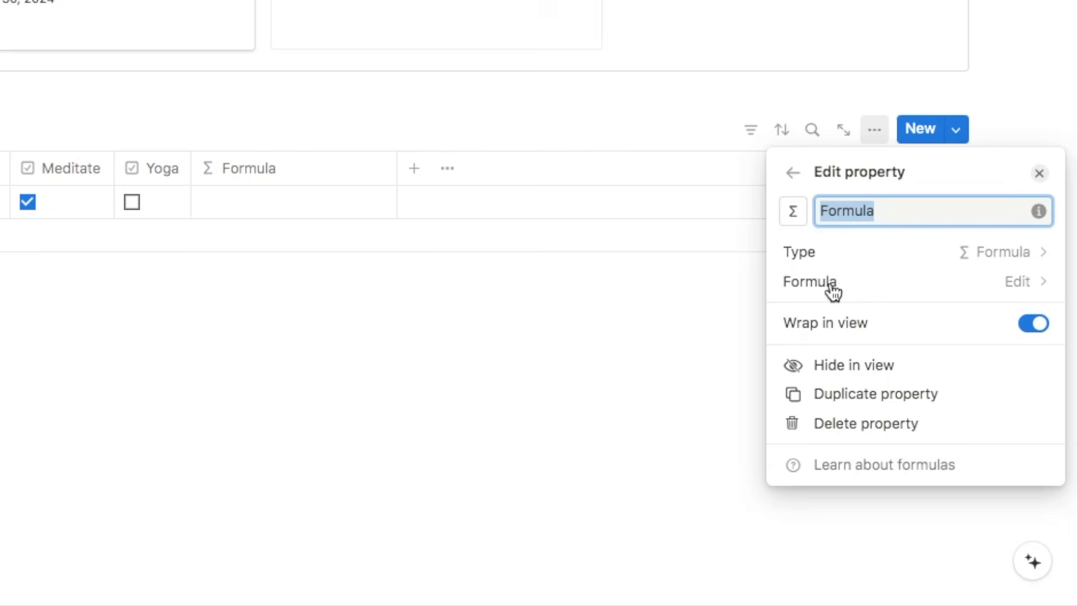
{"action": "type", "text": "Progress"}
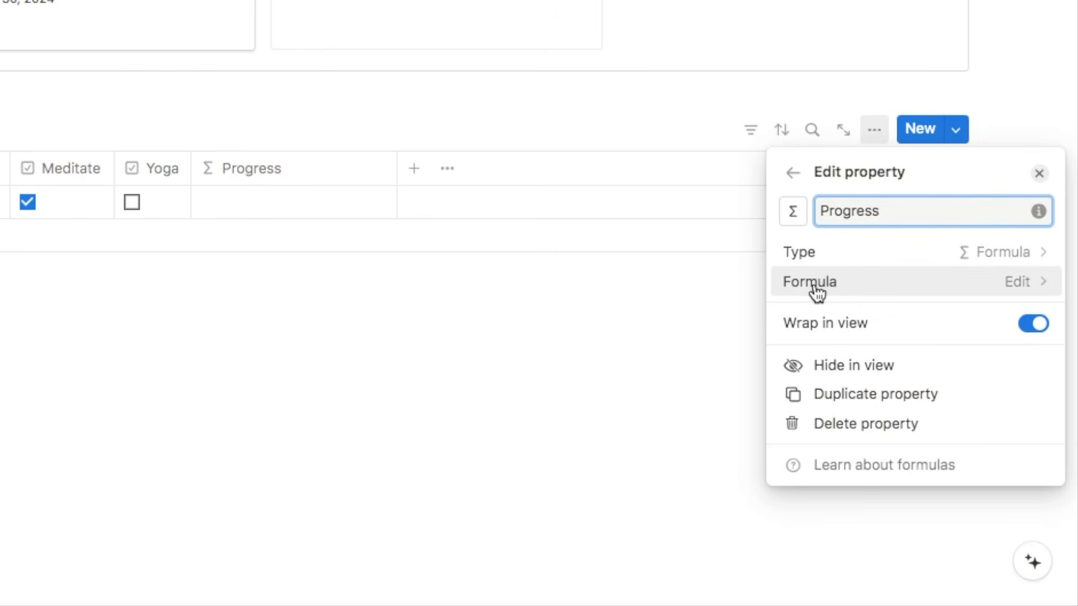
{"action": "left_click", "coordinate": [941, 286]}
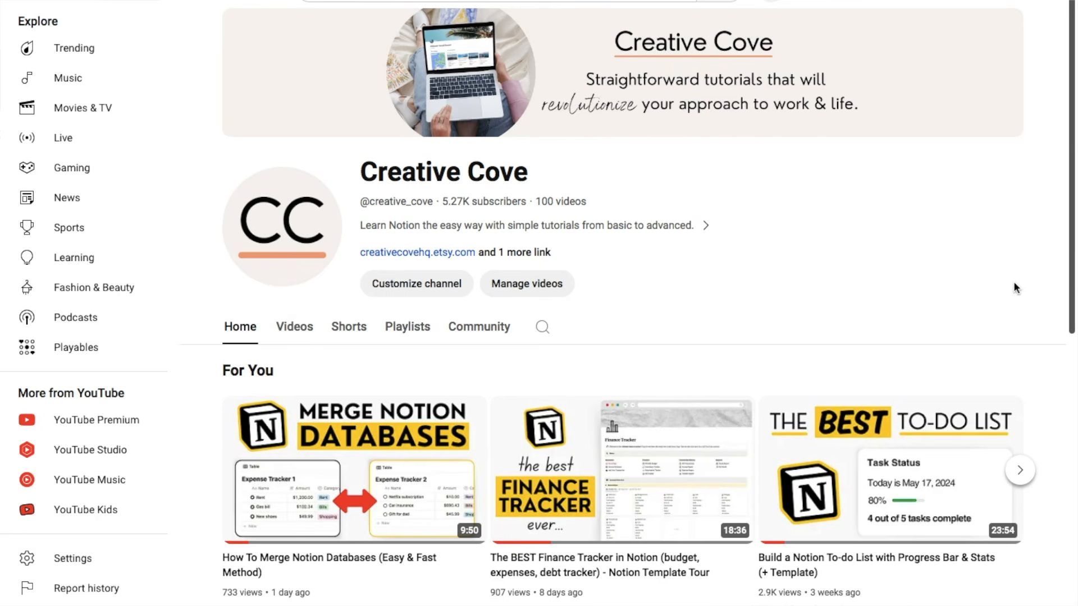
On the Creative Cove YouTube channel, search for "habit tracker" and look through the listed videos.
{"action": "left_click", "coordinate": [541, 328]}
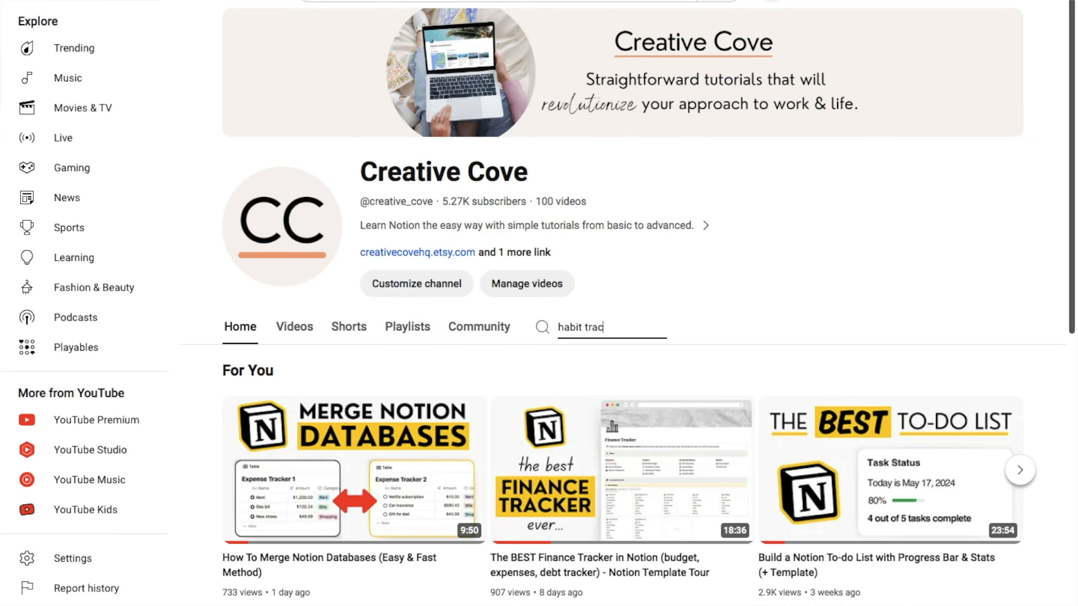
{"action": "key", "text": "Return"}
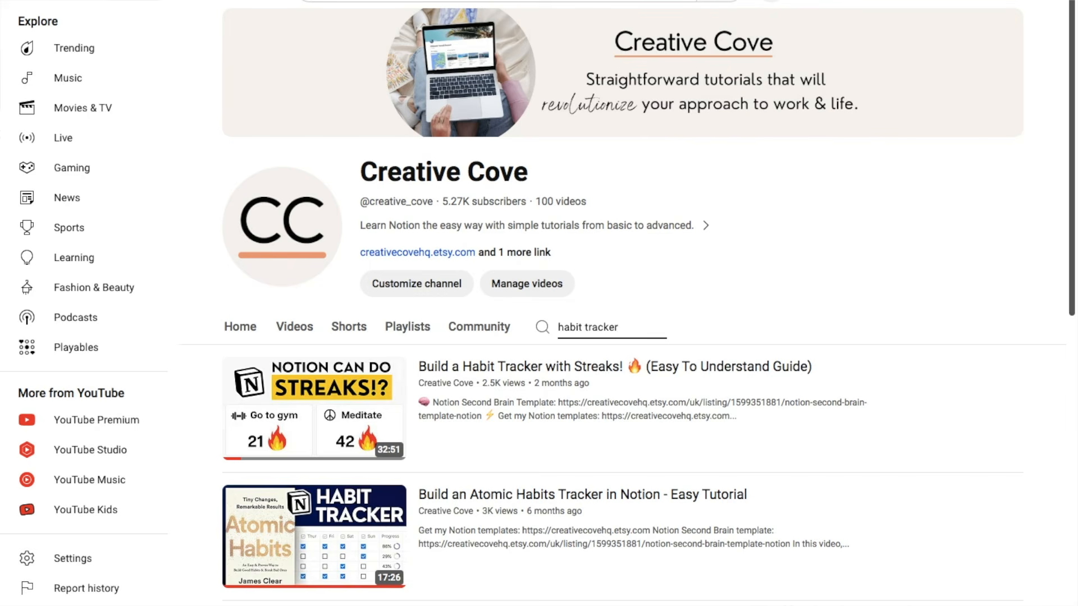
{"action": "scroll", "coordinate": [996, 380], "scroll_direction": "down", "scroll_amount": 1}
{"action": "scroll", "coordinate": [972, 364], "scroll_direction": "down", "scroll_amount": 3}
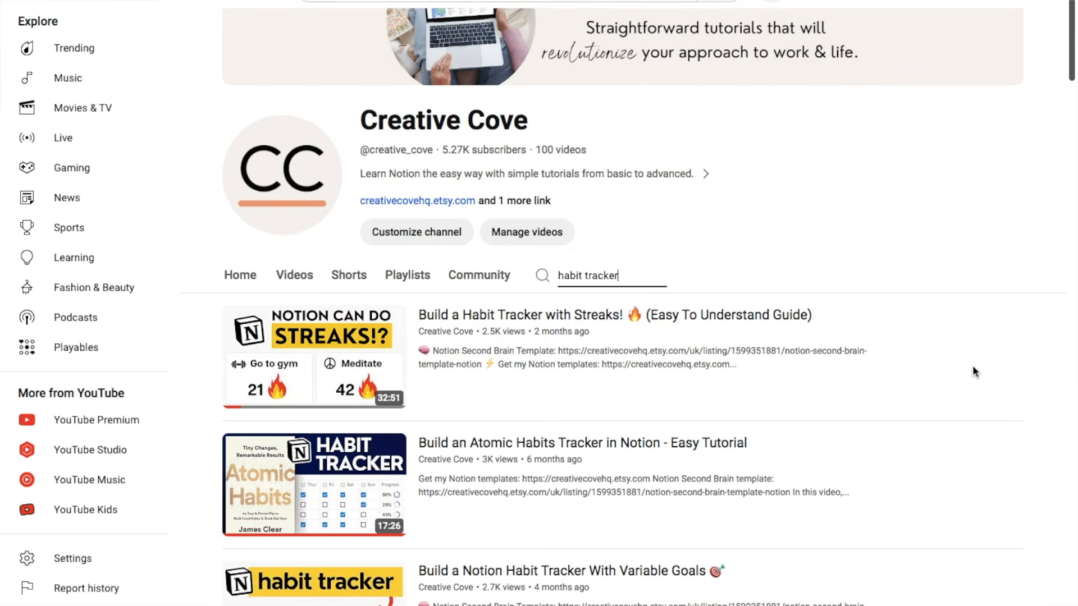
{"action": "scroll", "coordinate": [973, 367], "scroll_direction": "down", "scroll_amount": 1}
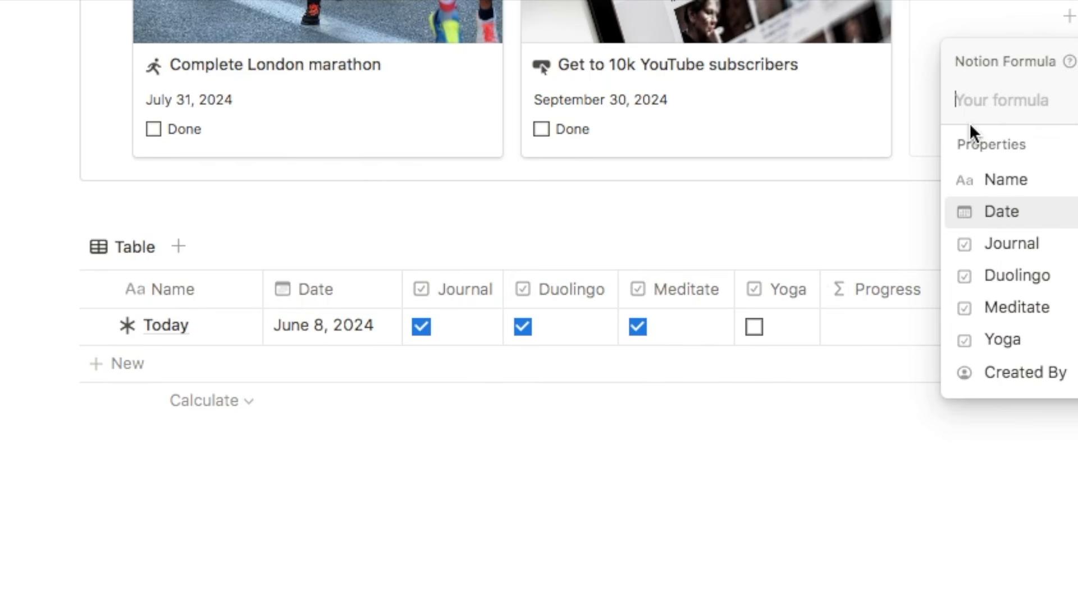
Start the Progress formula with toNumber applied to the Journal property.
{"action": "type", "text": "toNum"}
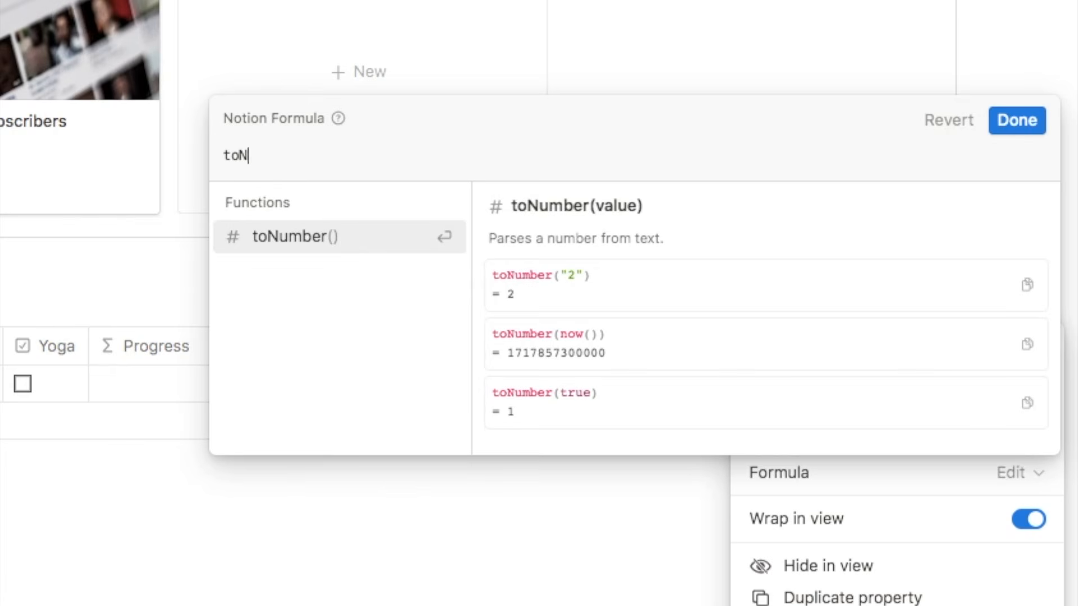
{"action": "left_click", "coordinate": [294, 247]}
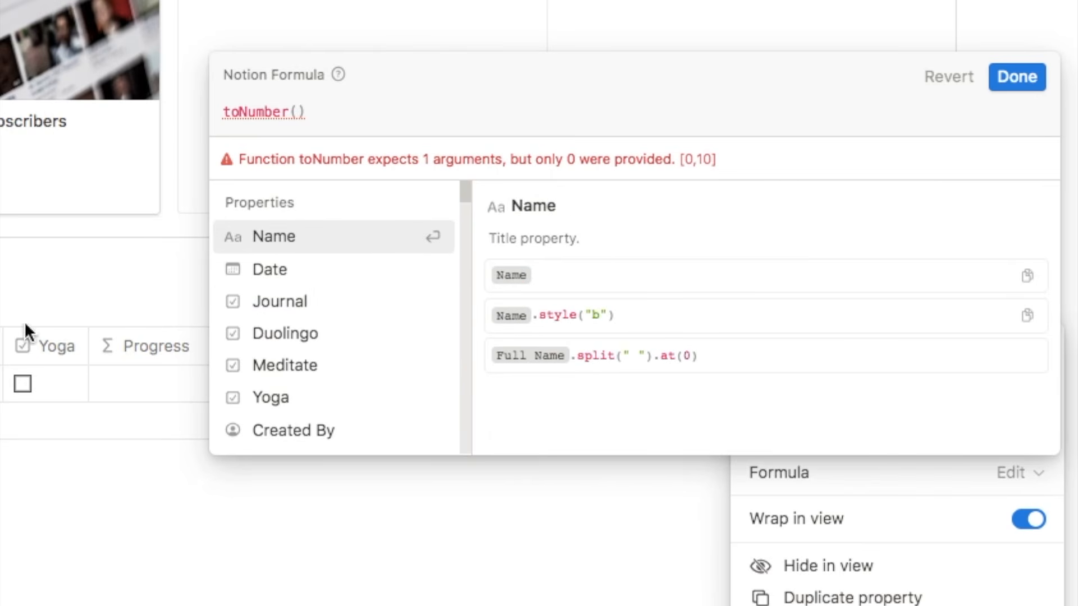
{"action": "left_click", "coordinate": [298, 306]}
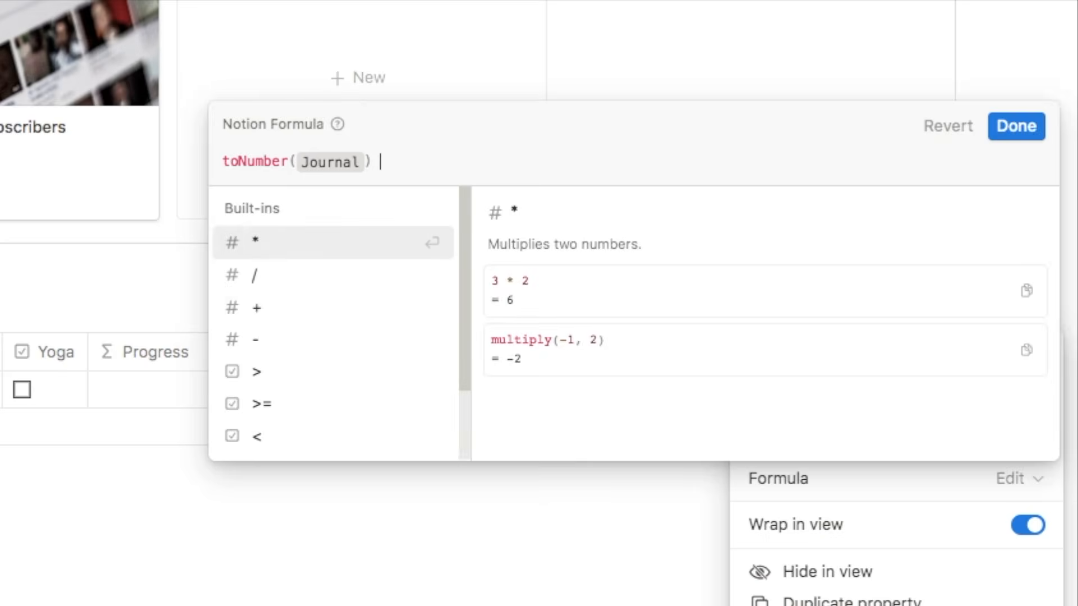
Add toNumber applied to the Duolingo property to the Progress formula after the Journal term.
{"action": "type", "text": "+ "}
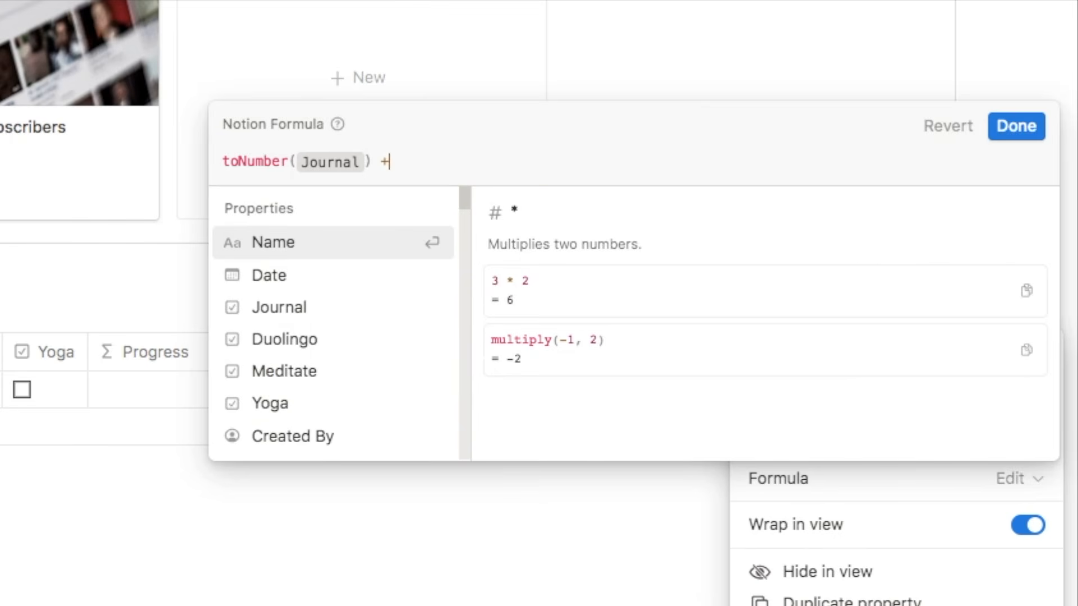
{"action": "type", "text": "t"}
{"action": "key", "text": "BackSpace"}
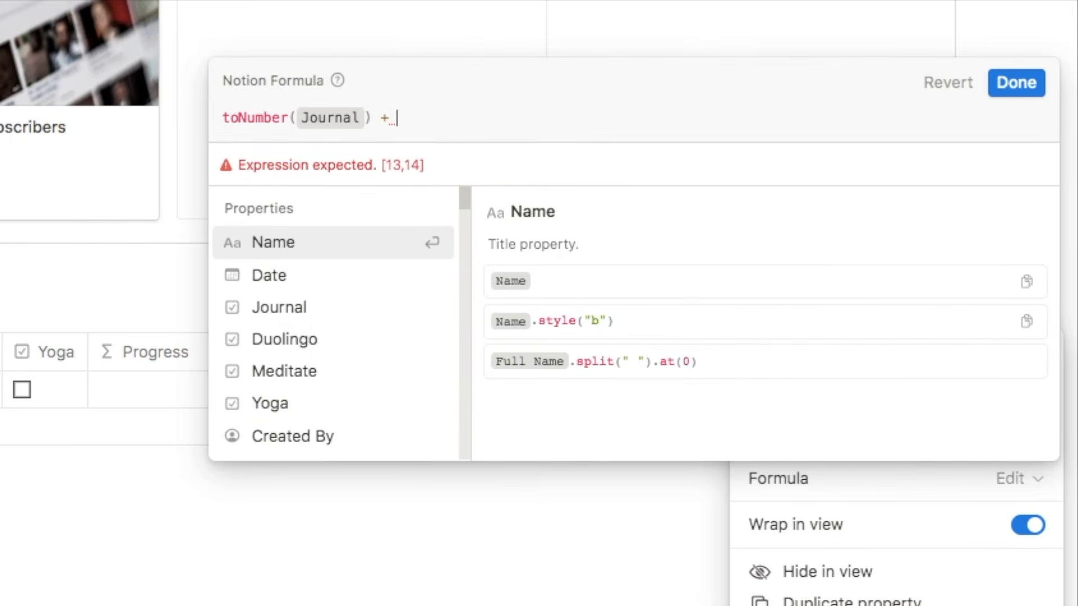
{"action": "type", "text": "toNum"}
{"action": "left_click", "coordinate": [330, 254]}
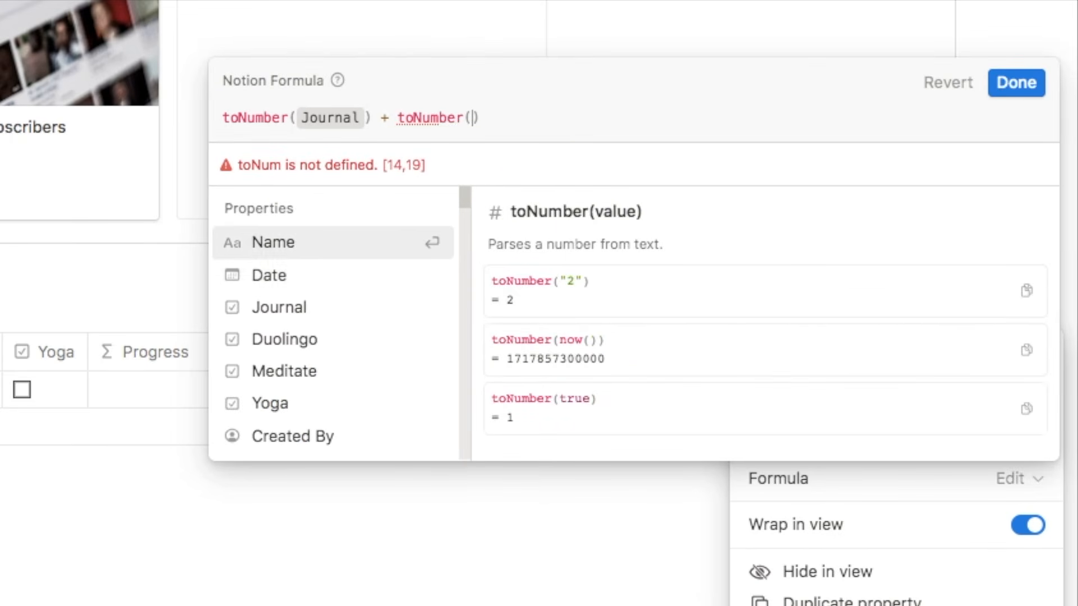
{"action": "left_click", "coordinate": [320, 352]}
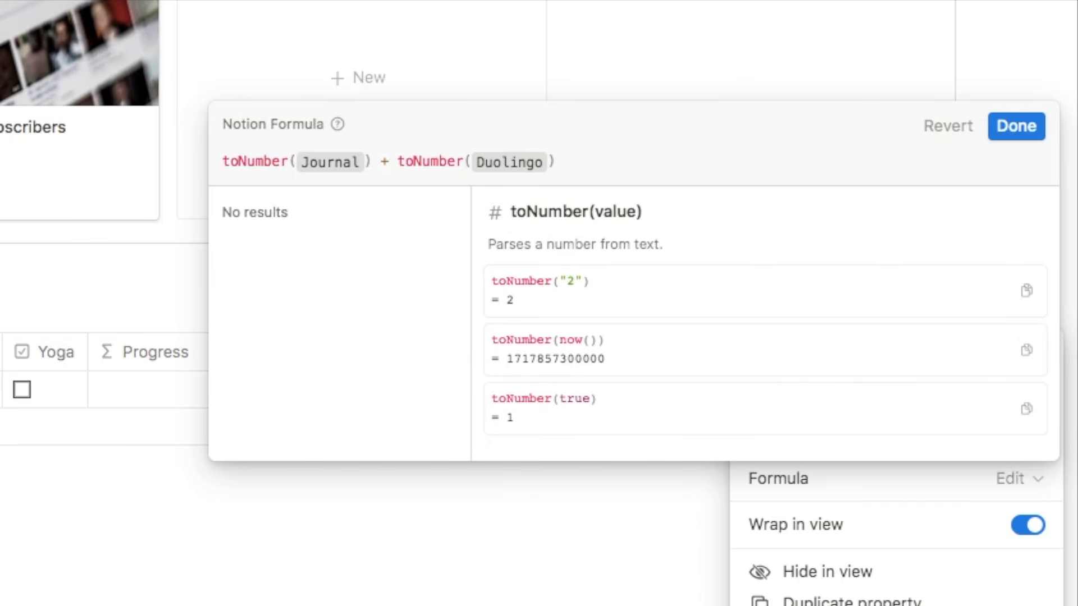
Extend the sum in the Progress formula with toNumber terms for Meditate and Yoga.
{"action": "type", "text": "+ "}
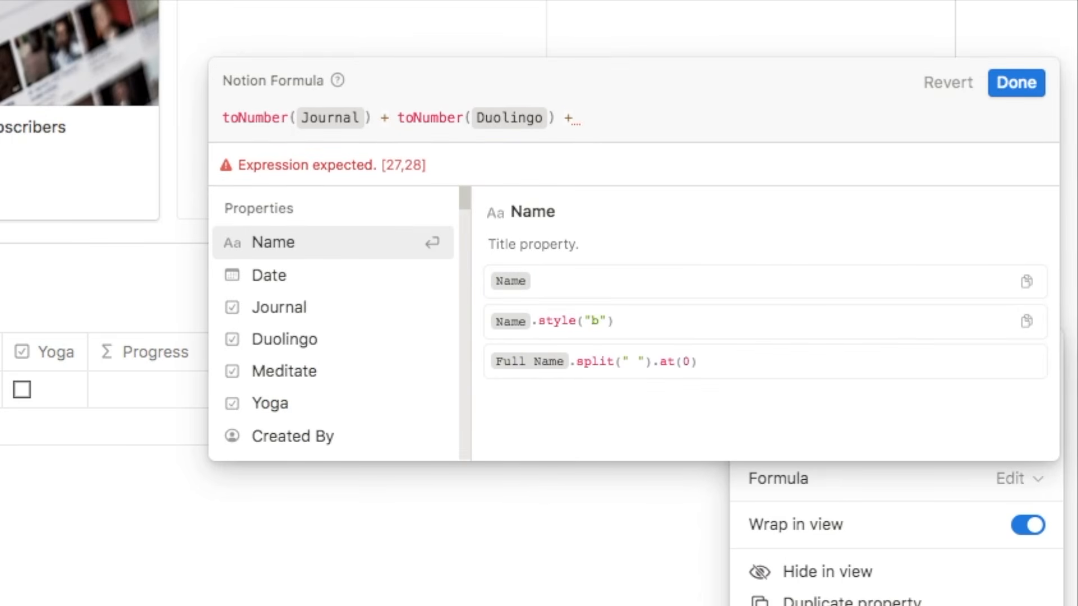
{"action": "type", "text": "toN"}
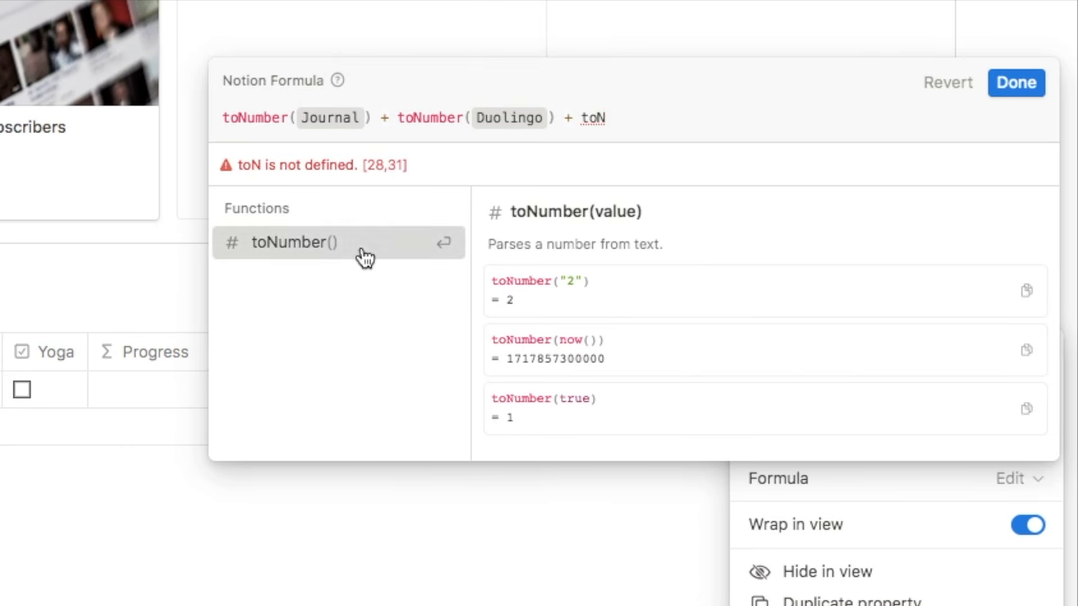
{"action": "left_click", "coordinate": [363, 256]}
{"action": "left_click", "coordinate": [298, 375]}
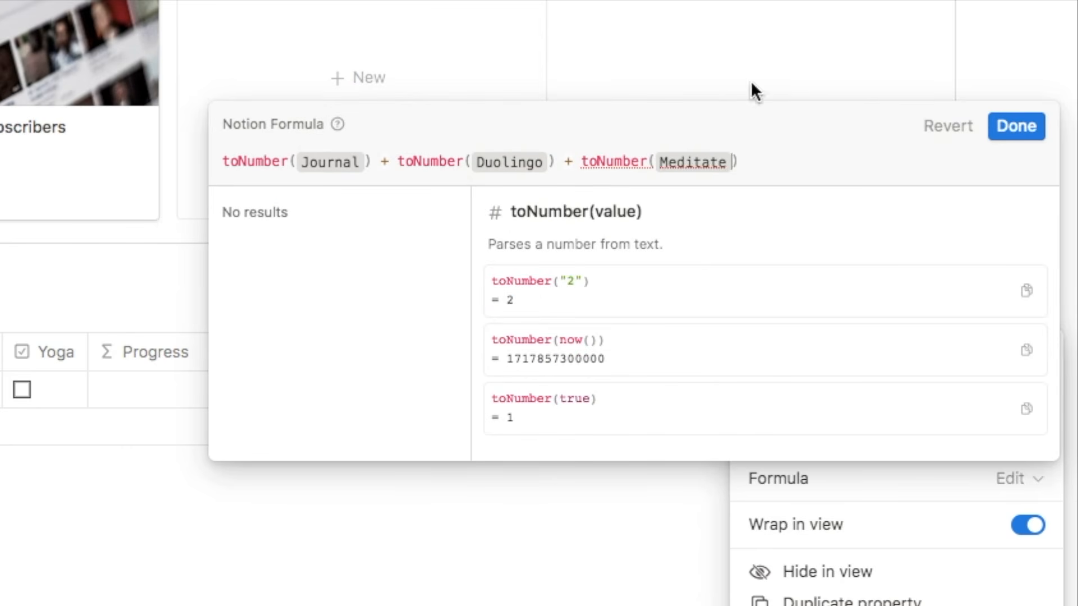
{"action": "left_click", "coordinate": [784, 158]}
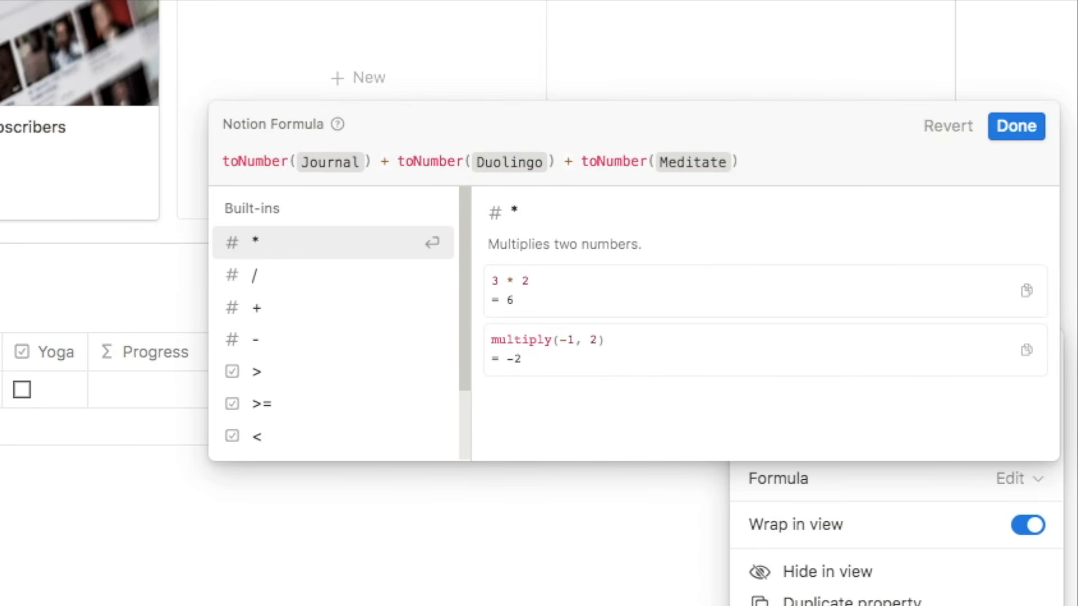
{"action": "type", "text": "+ toNumber(Yoga))"}
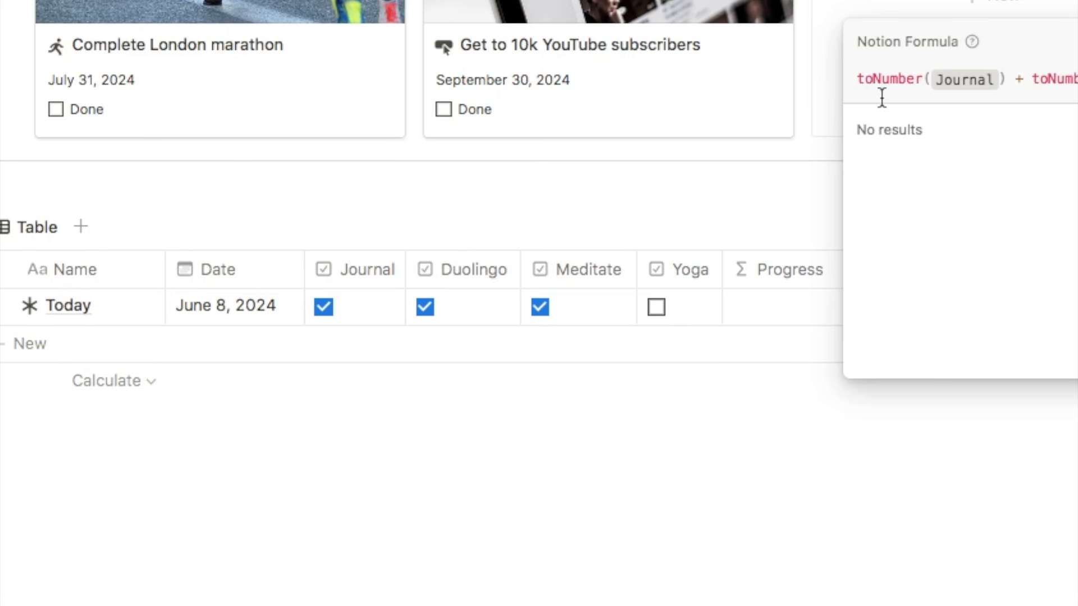
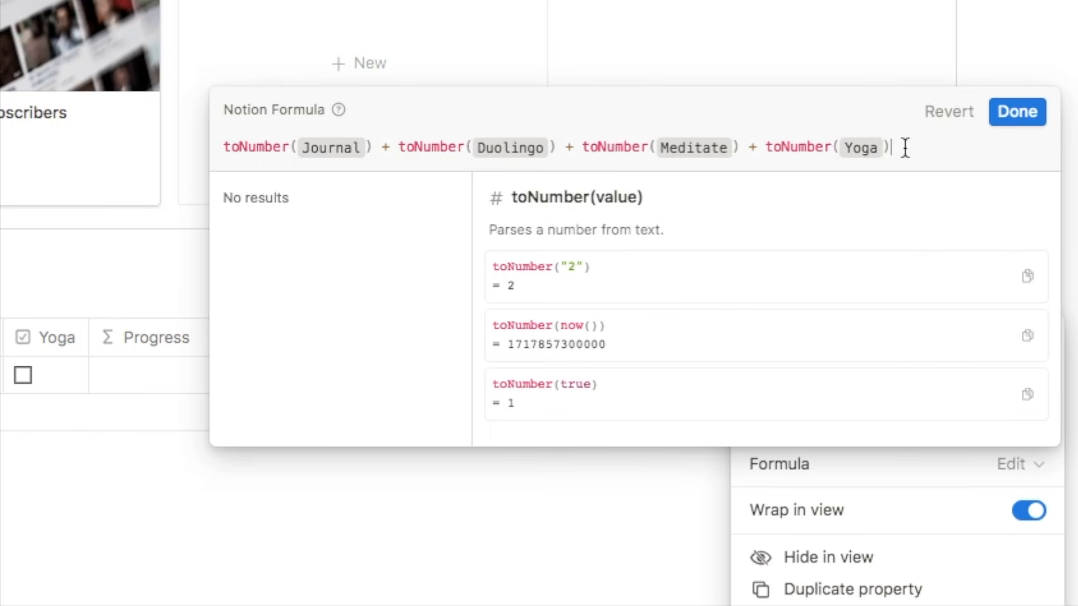
Enclose the sum of the four habit terms in parentheses, divide it by 4, and save the Progress formula.
{"action": "left_click", "coordinate": [224, 106]}
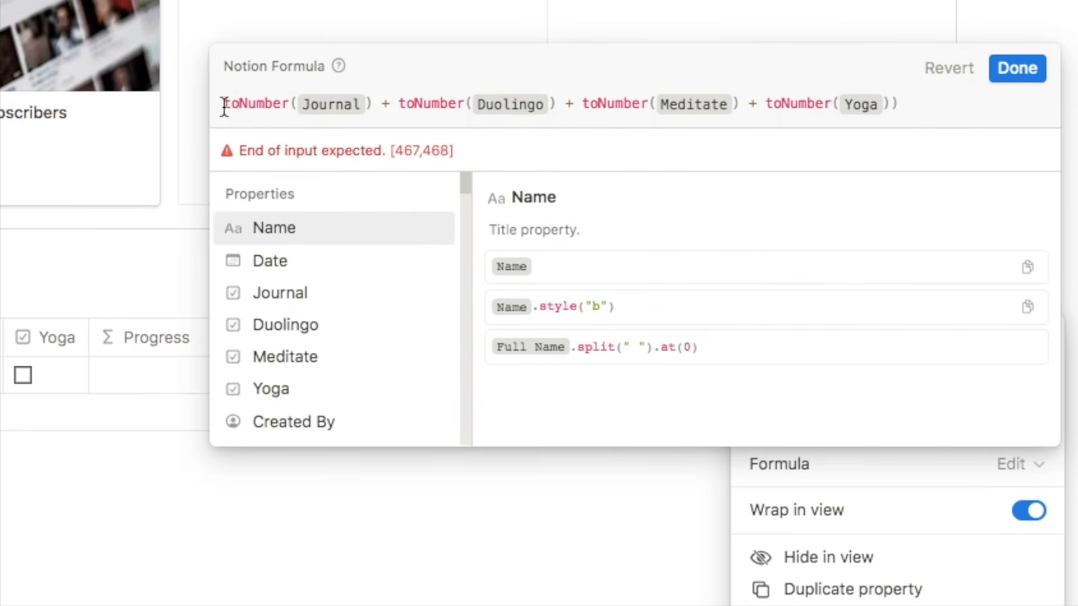
{"action": "type", "text": "("}
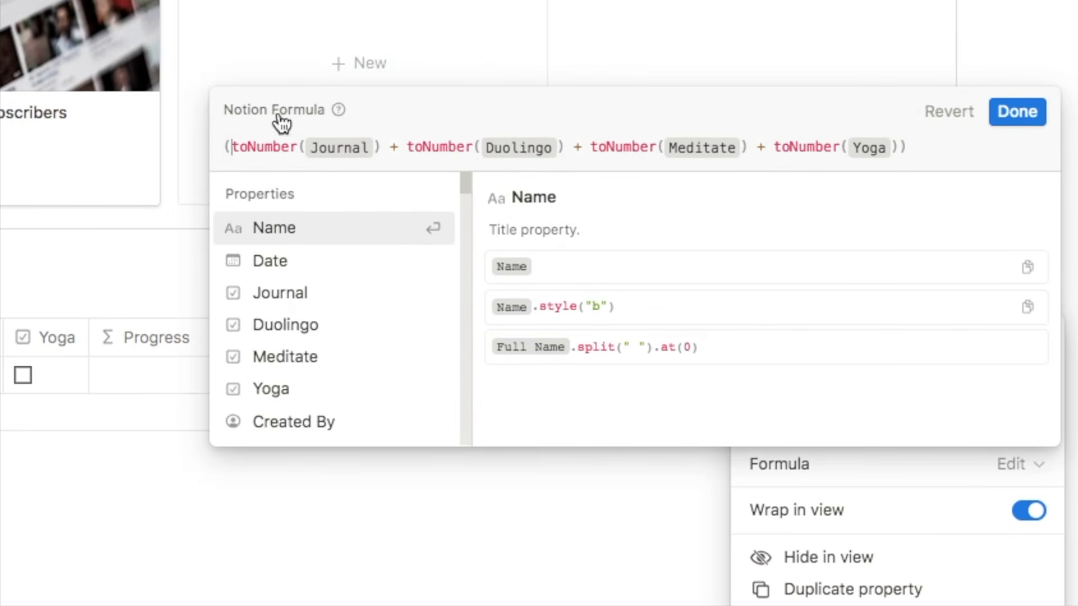
{"action": "left_click", "coordinate": [934, 150]}
{"action": "type", "text": "/4"}
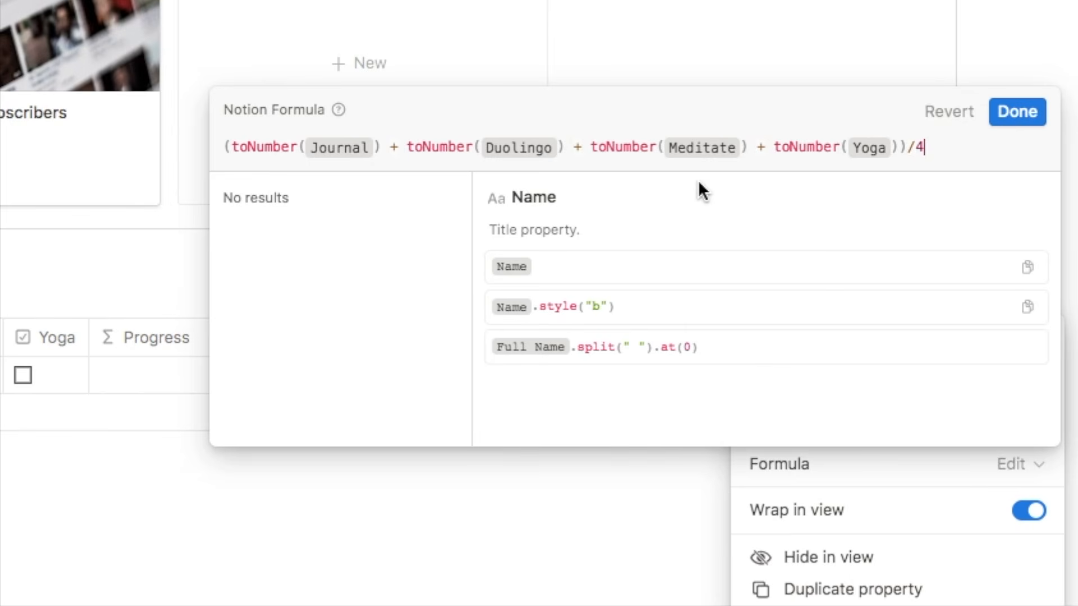
{"action": "left_click", "coordinate": [1017, 111]}
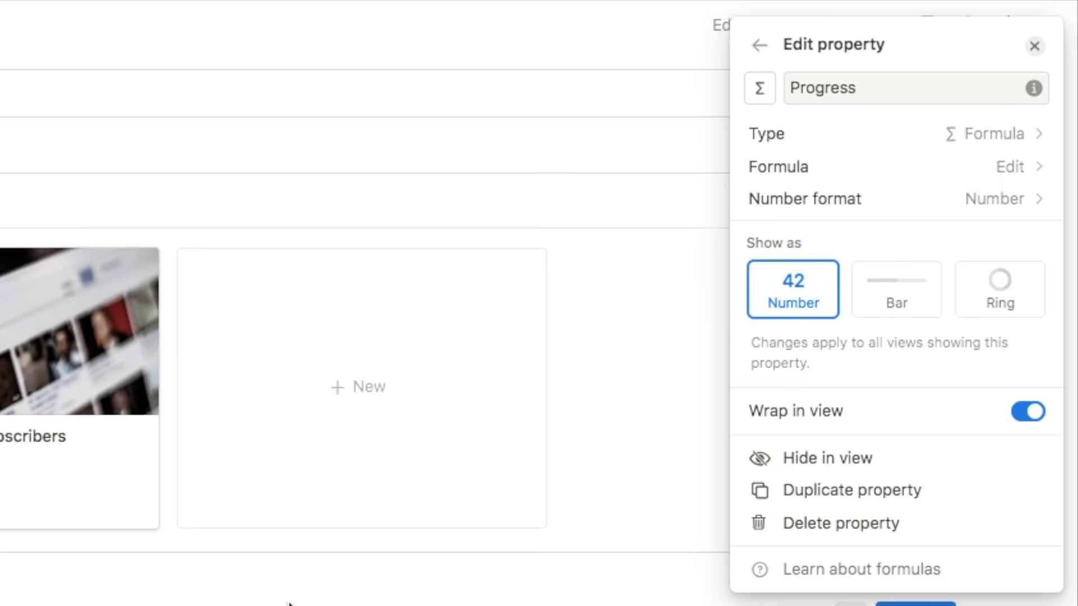
Set the Progress property's number format to Percent and show it as a bar.
{"action": "left_click", "coordinate": [804, 199]}
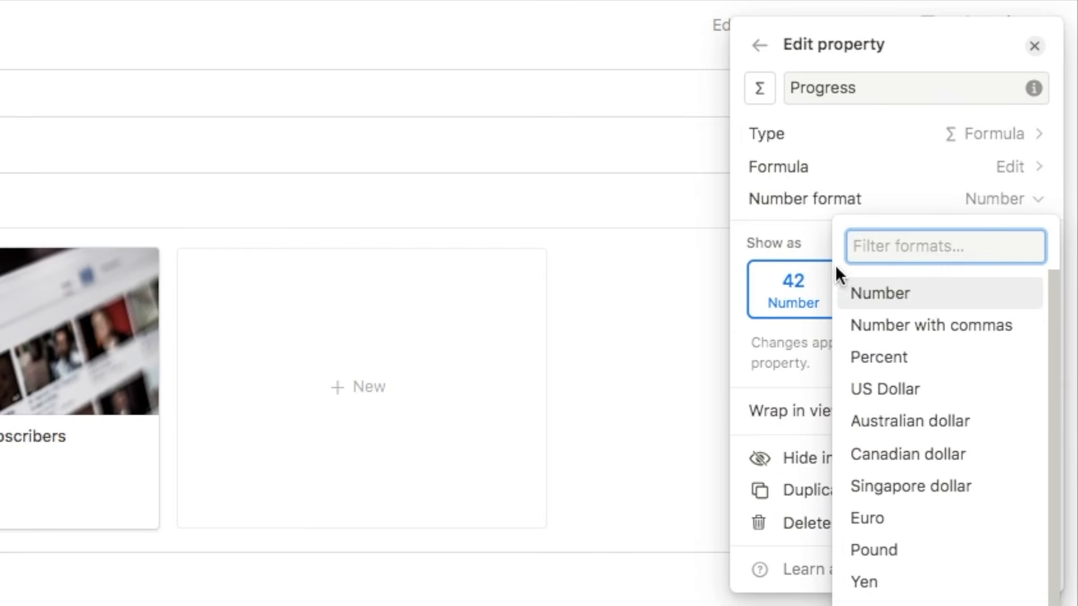
{"action": "left_click", "coordinate": [867, 358]}
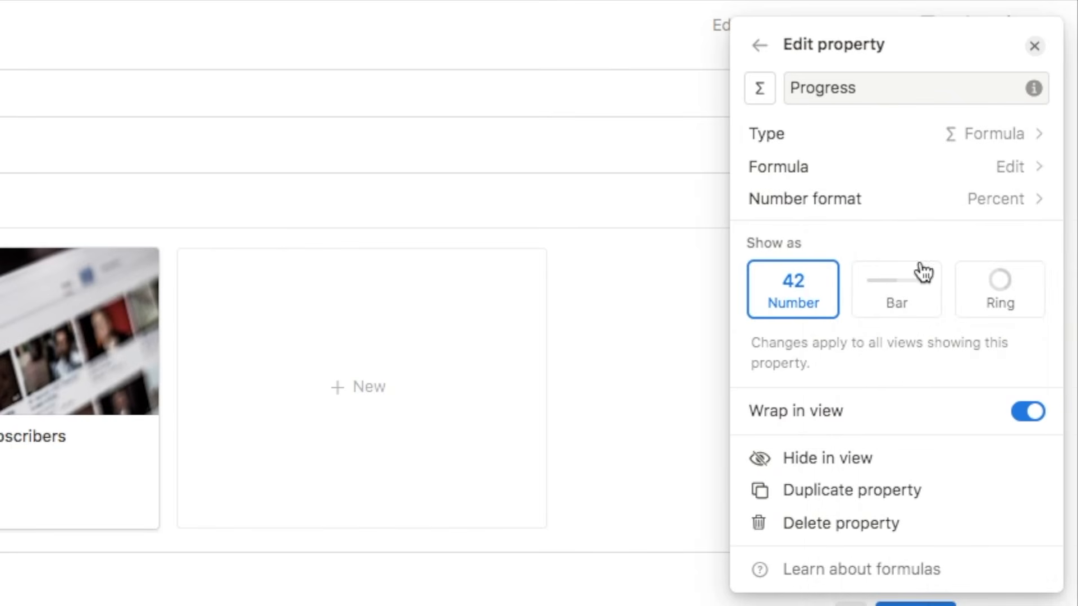
{"action": "left_click", "coordinate": [897, 303]}
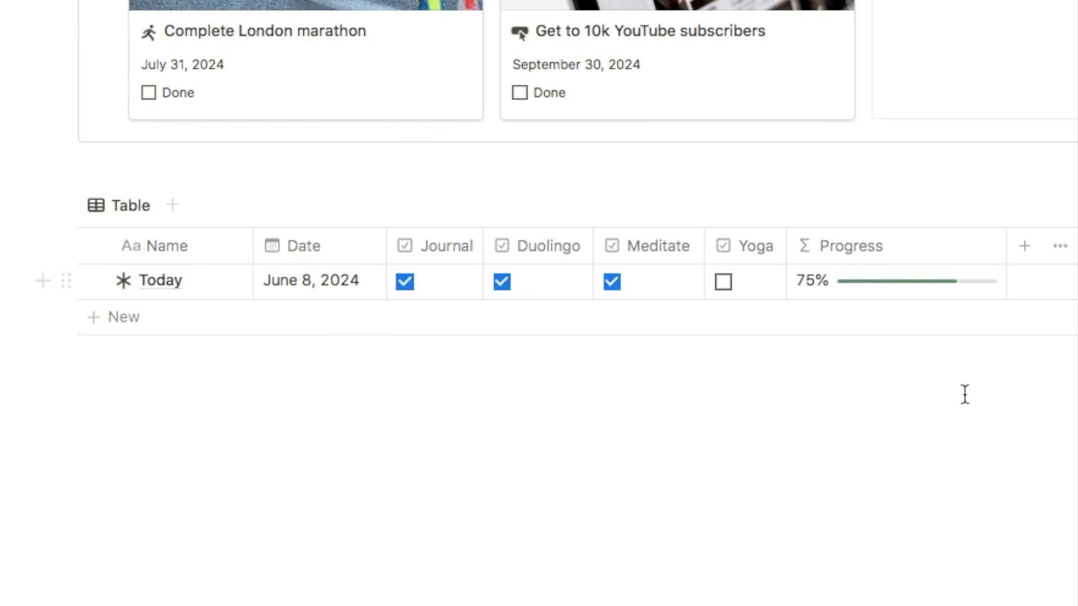
Test the Progress bar by clearing and re-ticking Meditate, Duolingo and Journal in the Today row, and tick Yoga too.
{"action": "left_click", "coordinate": [612, 283]}
{"action": "left_click", "coordinate": [502, 285]}
{"action": "left_click", "coordinate": [409, 285]}
{"action": "left_click", "coordinate": [407, 283]}
{"action": "left_click", "coordinate": [501, 284]}
{"action": "left_click", "coordinate": [613, 283]}
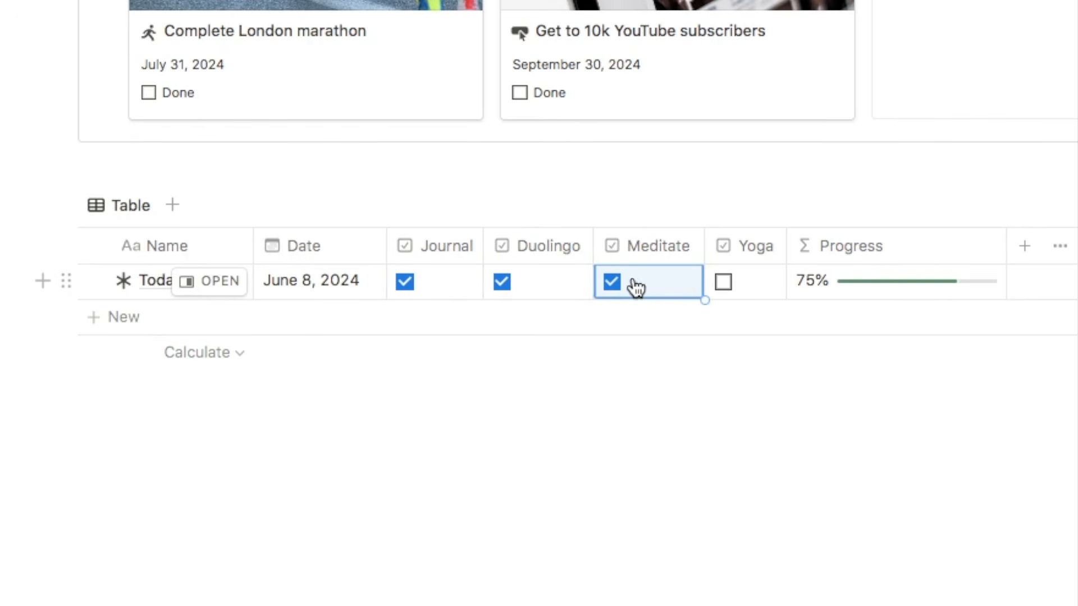
{"action": "left_click", "coordinate": [723, 282]}
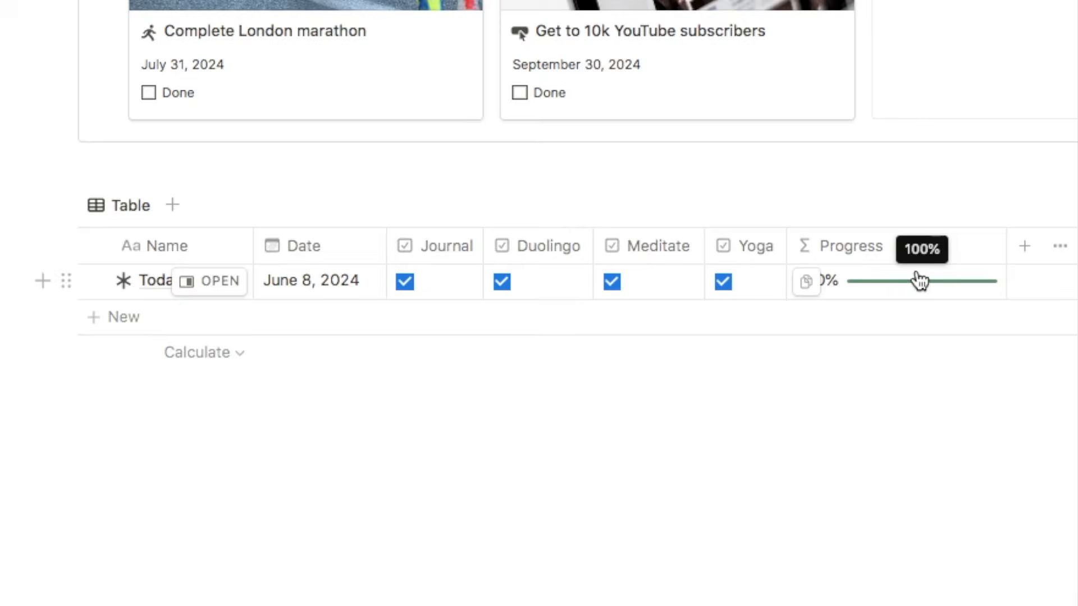
Switch the habit tracker view to a Gallery layout with the card preview set to None.
{"action": "left_click", "coordinate": [860, 166]}
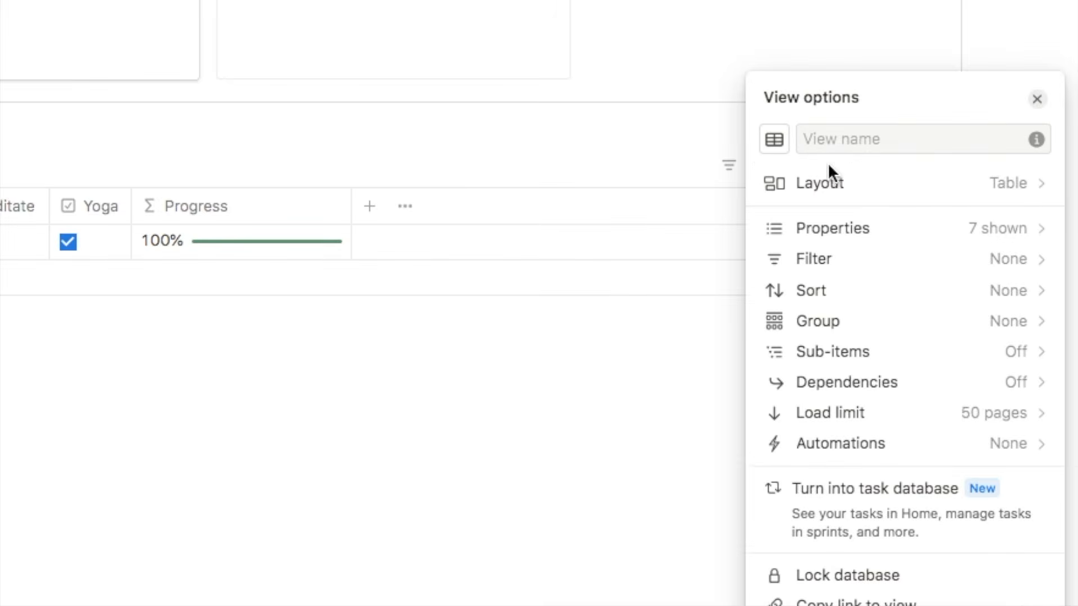
{"action": "left_click", "coordinate": [815, 188]}
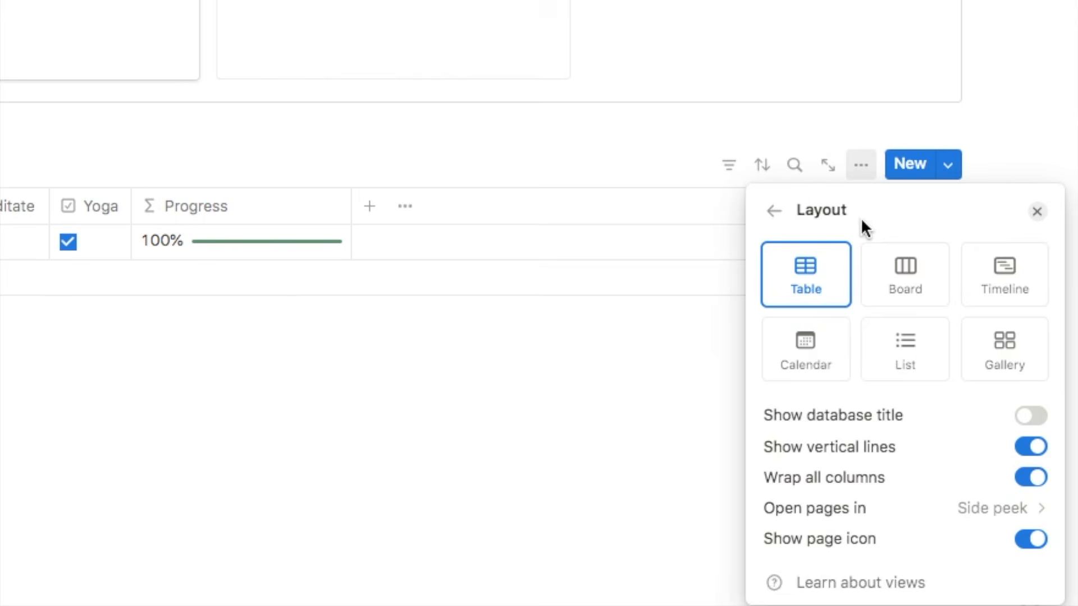
{"action": "left_click", "coordinate": [1001, 350]}
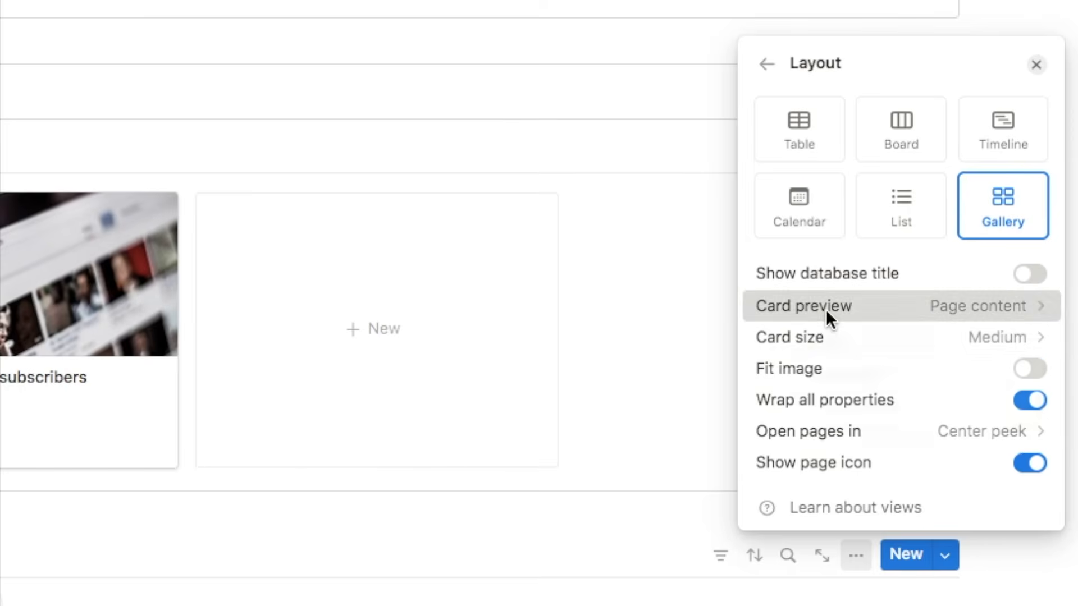
{"action": "left_click", "coordinate": [826, 308]}
{"action": "left_click", "coordinate": [831, 341]}
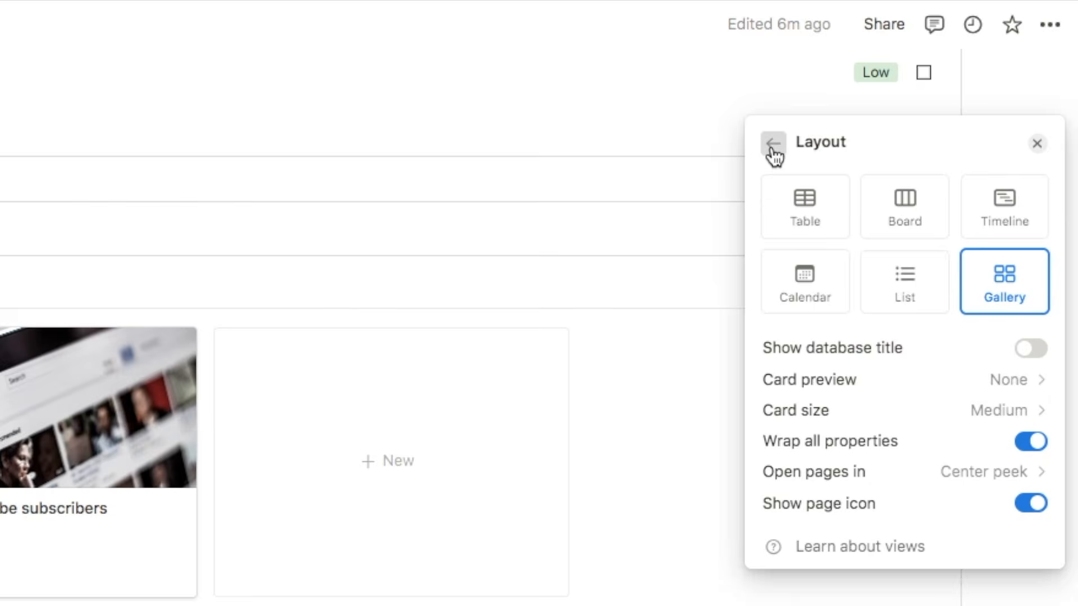
Show the Duolingo, Journal, Meditate, Yoga and Progress properties on the gallery cards.
{"action": "left_click", "coordinate": [774, 147]}
{"action": "left_click", "coordinate": [807, 139]}
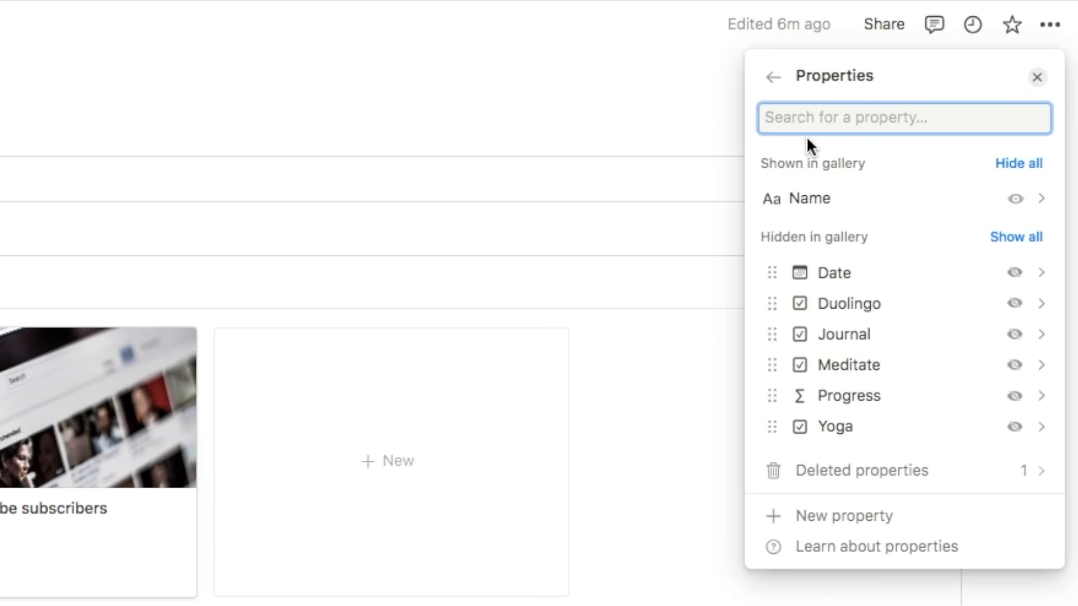
{"action": "left_click", "coordinate": [1014, 304]}
{"action": "left_click", "coordinate": [1015, 335]}
{"action": "left_click", "coordinate": [1015, 365]}
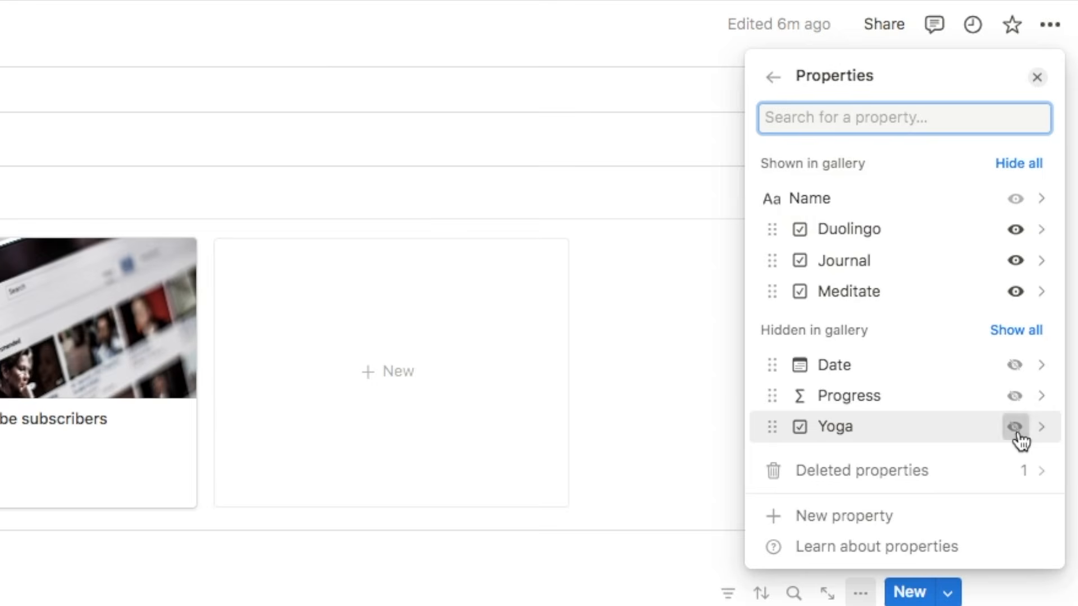
{"action": "left_click", "coordinate": [1017, 435]}
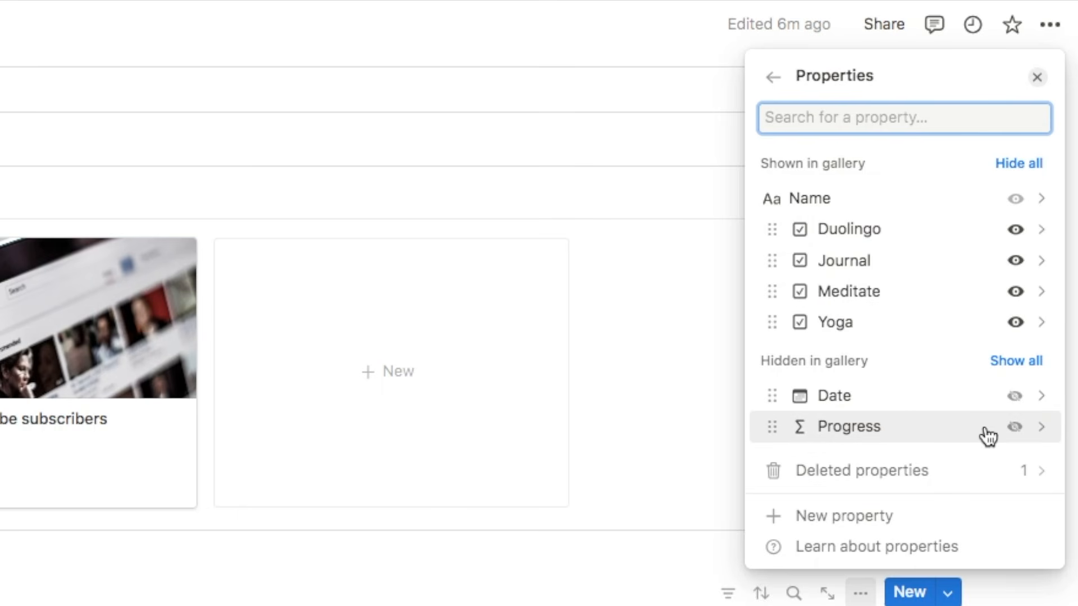
{"action": "left_click", "coordinate": [1013, 427]}
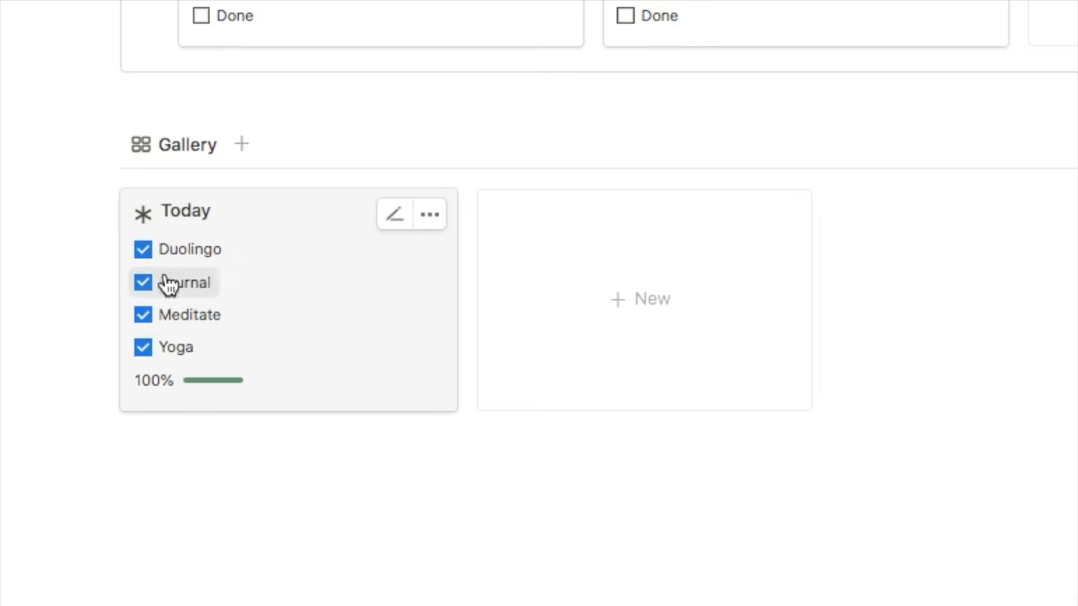
Clear all four habit checkboxes on the Today card and tick only Duolingo again.
{"action": "left_click", "coordinate": [143, 250]}
{"action": "left_click", "coordinate": [142, 283]}
{"action": "left_click", "coordinate": [142, 315]}
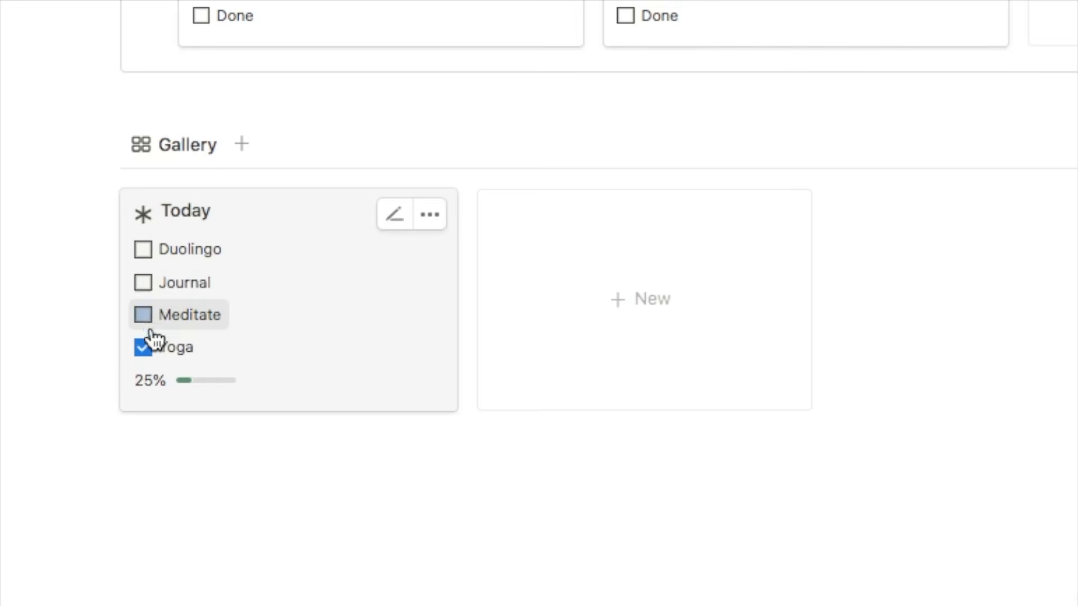
{"action": "left_click", "coordinate": [143, 347]}
{"action": "left_click", "coordinate": [143, 249]}
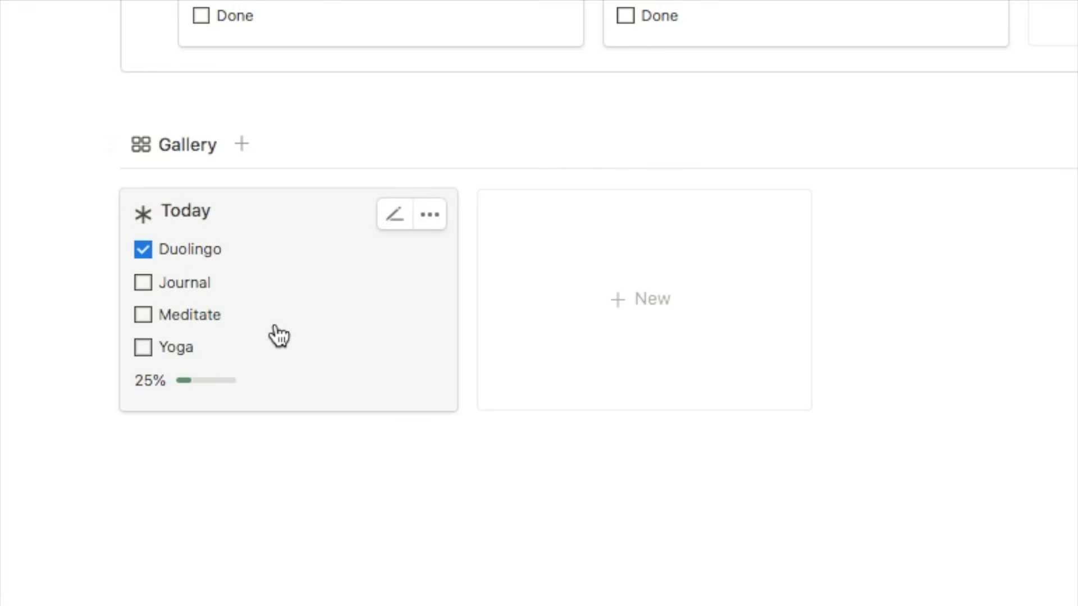
Filter the gallery by Date so that it shows only entries whose start date is this day.
{"action": "left_click", "coordinate": [680, 155]}
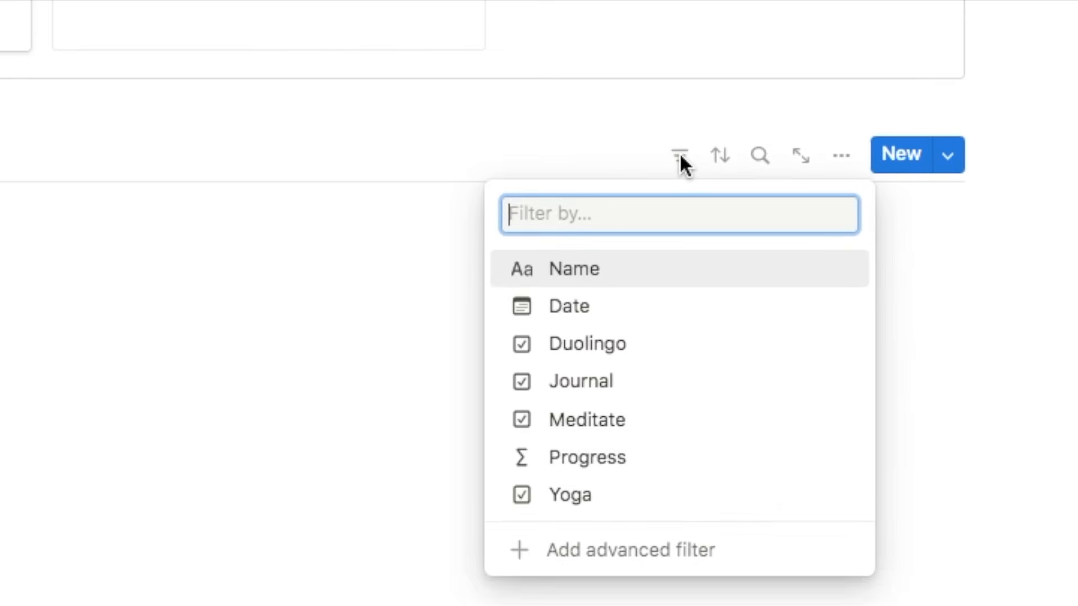
{"action": "left_click", "coordinate": [581, 308]}
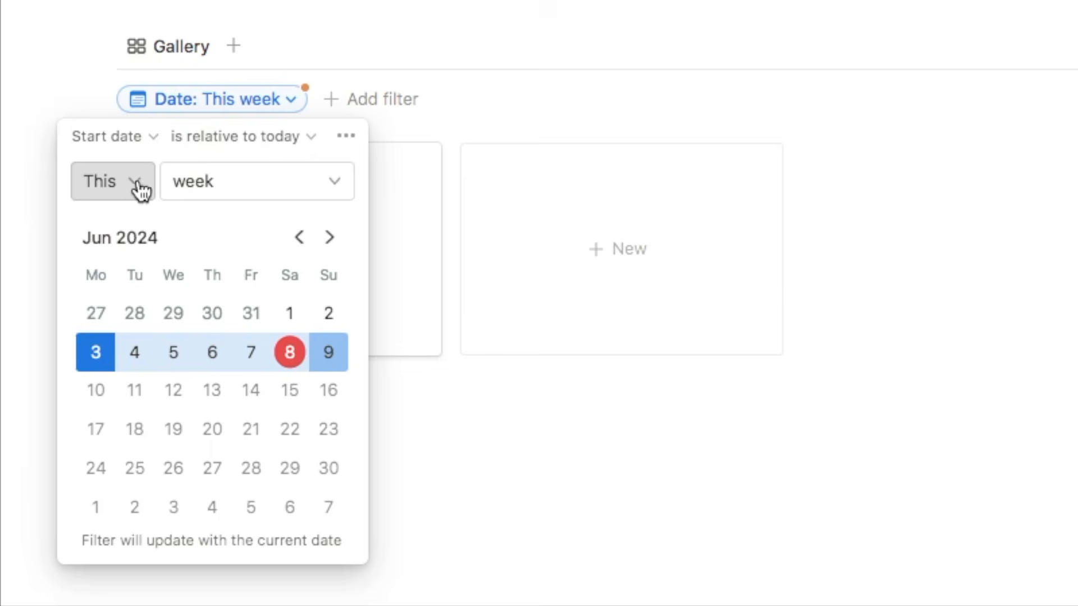
{"action": "left_click", "coordinate": [163, 183]}
{"action": "left_click", "coordinate": [211, 234]}
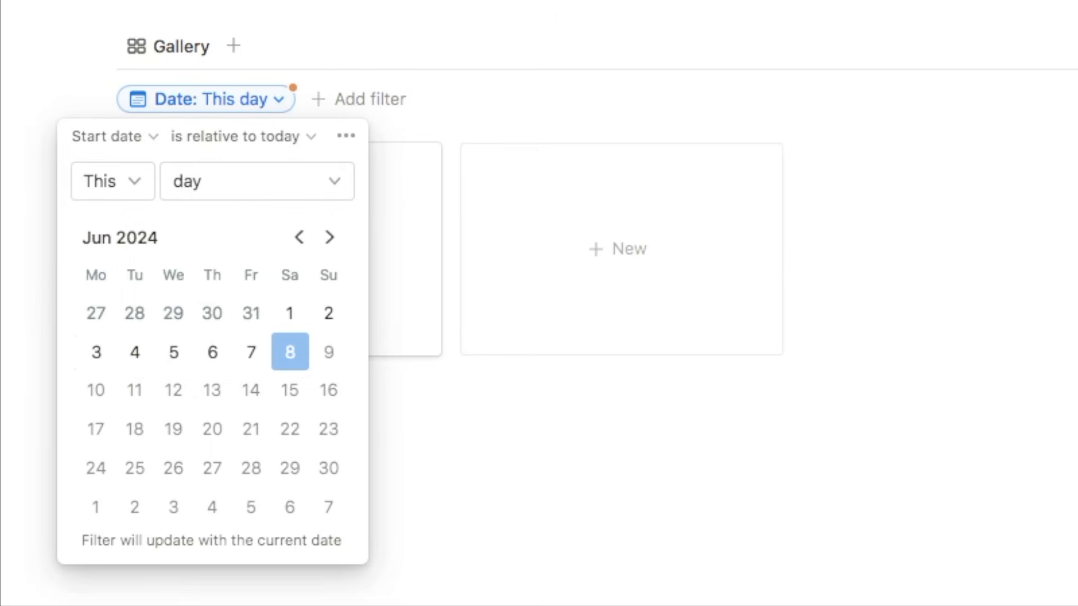
{"action": "key", "text": "Escape"}
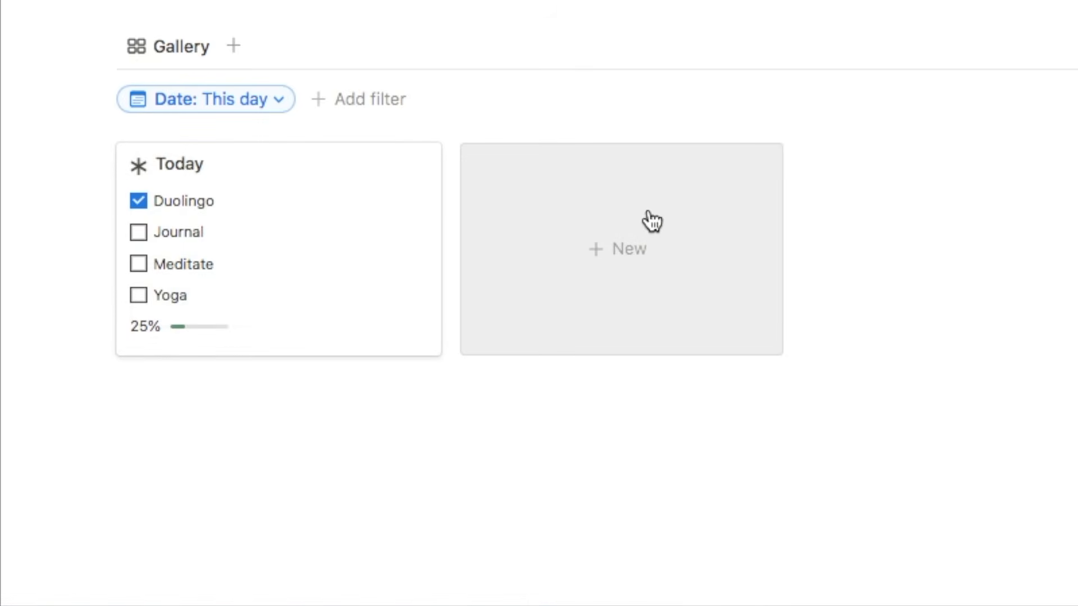
Toggle Duolingo off and on again on the Today card, and tick Journal.
{"action": "left_click", "coordinate": [138, 202]}
{"action": "left_click", "coordinate": [140, 204]}
{"action": "left_click", "coordinate": [139, 232]}
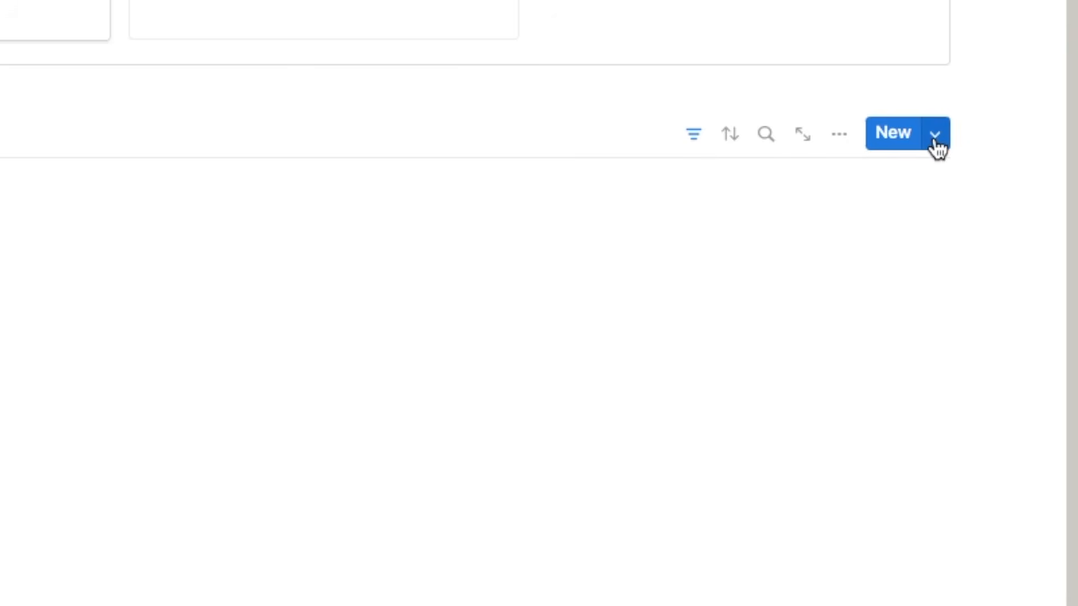
Create a new Habit Tracker template titled Today and give it the asterisk icon.
{"action": "left_click", "coordinate": [934, 135]}
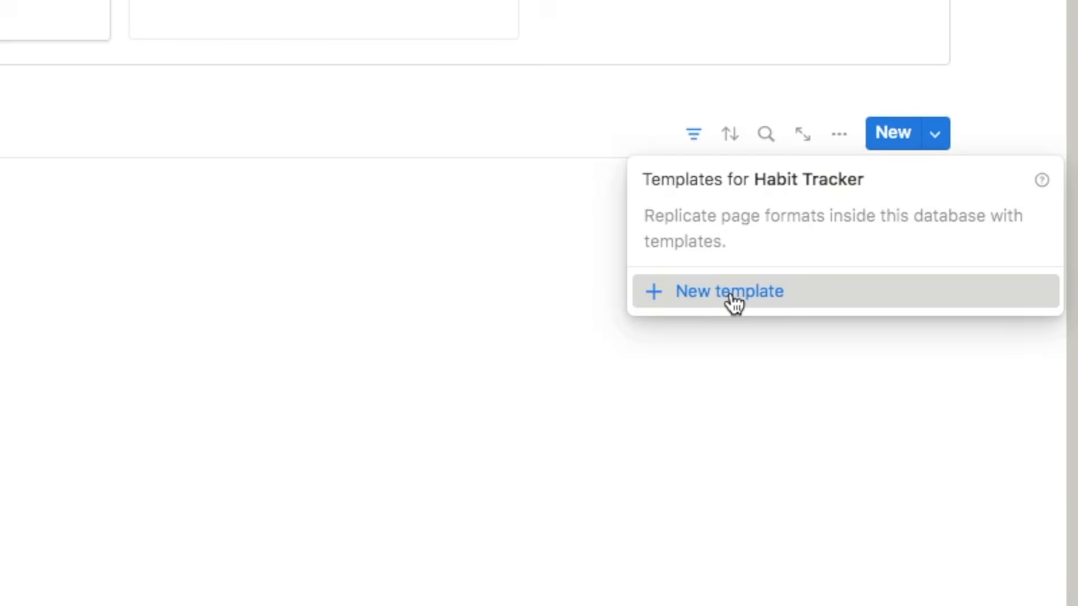
{"action": "left_click", "coordinate": [733, 303]}
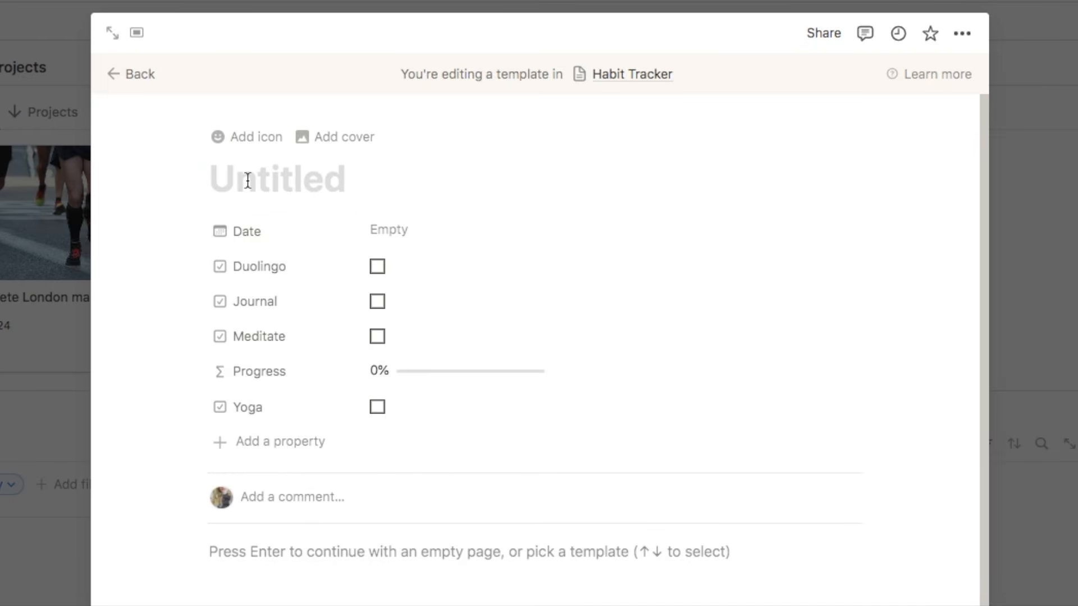
{"action": "type", "text": "Today"}
{"action": "left_click", "coordinate": [231, 145]}
{"action": "left_click", "coordinate": [146, 281]}
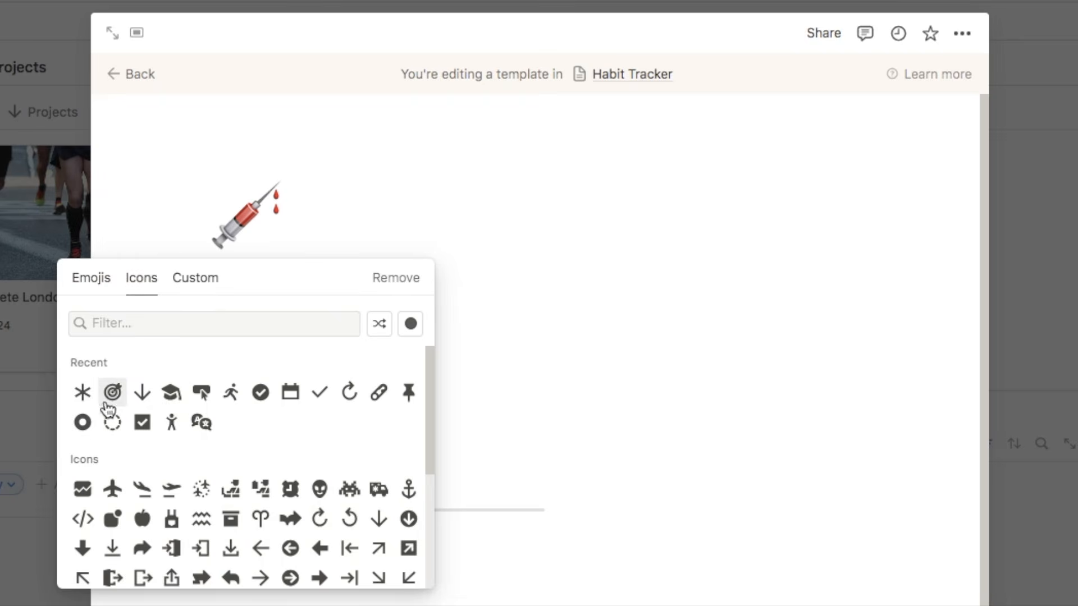
{"action": "left_click", "coordinate": [83, 392]}
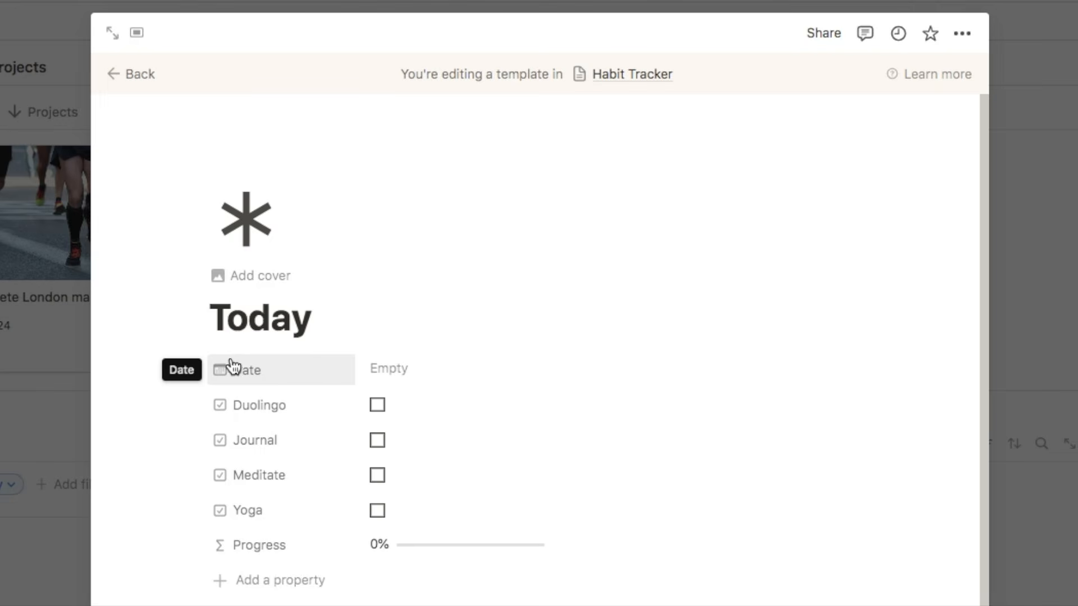
Set the template's Date to Today, the date when duplicated, and return to the dashboard.
{"action": "left_click", "coordinate": [383, 373]}
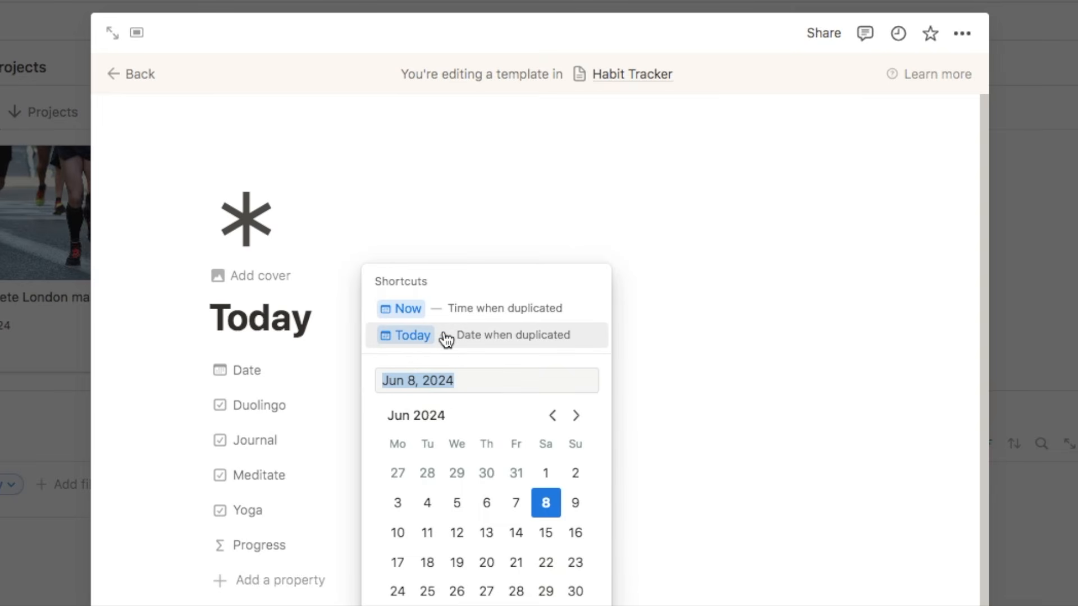
{"action": "left_click", "coordinate": [510, 336]}
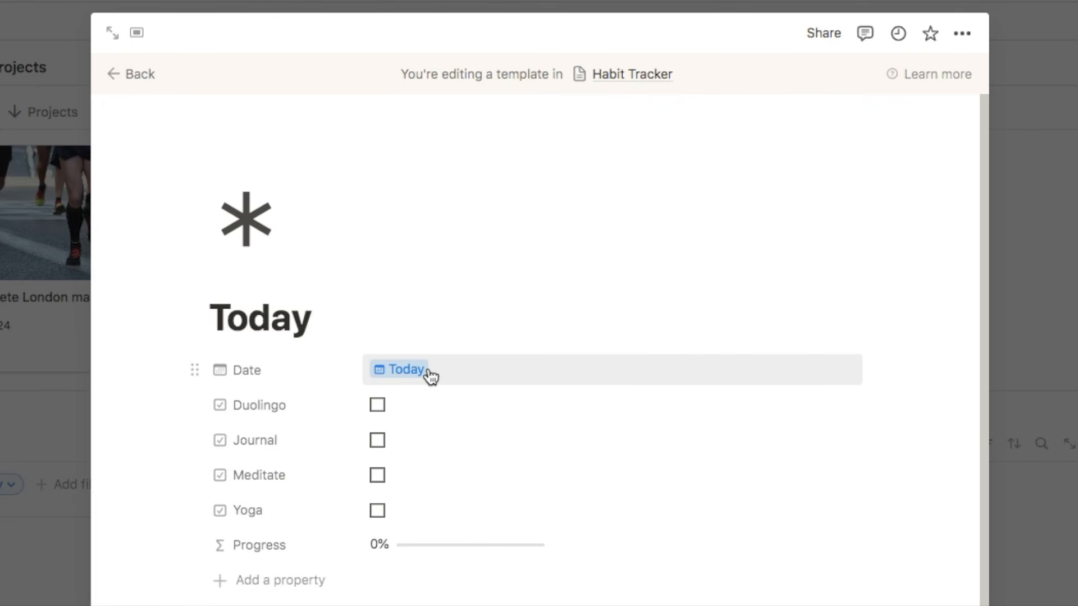
{"action": "left_click", "coordinate": [133, 79]}
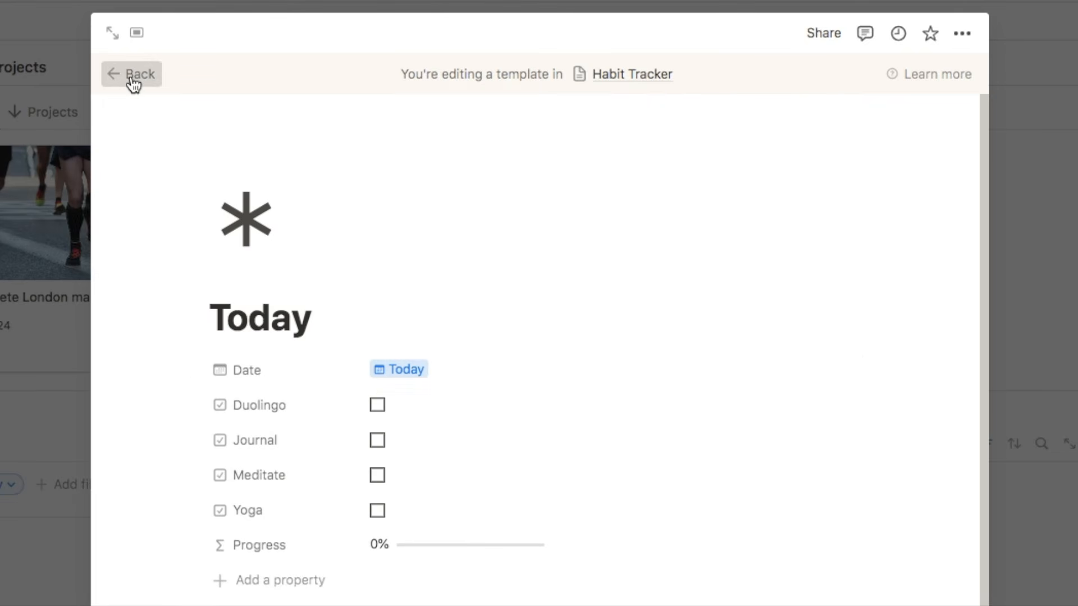
Set the Today template to repeat daily, every 1 day, and save the schedule.
{"action": "scroll", "coordinate": [815, 272], "scroll_direction": "down", "scroll_amount": 5}
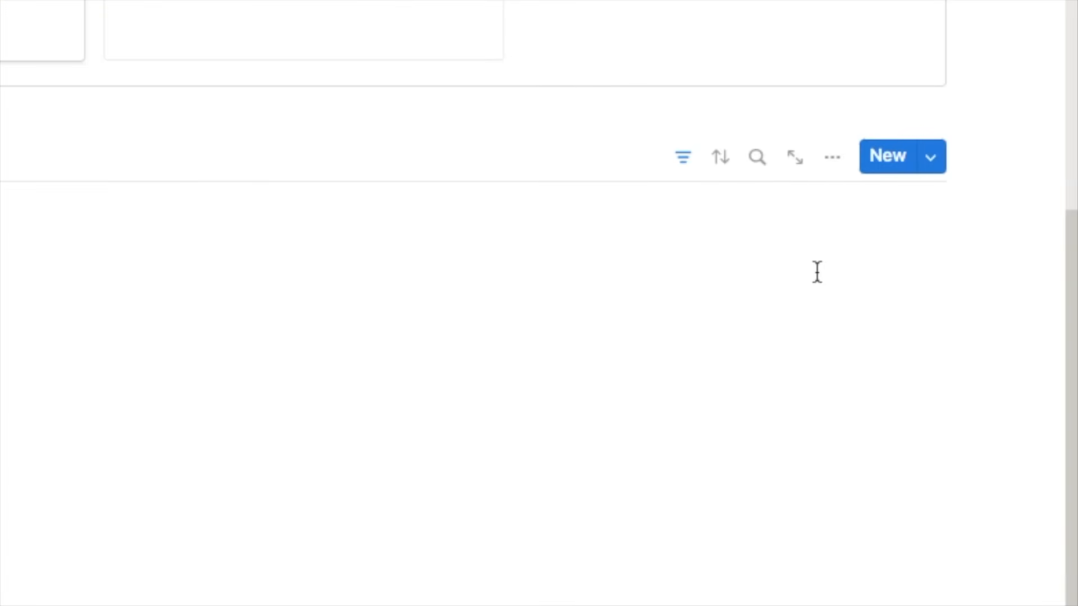
{"action": "left_click", "coordinate": [930, 168]}
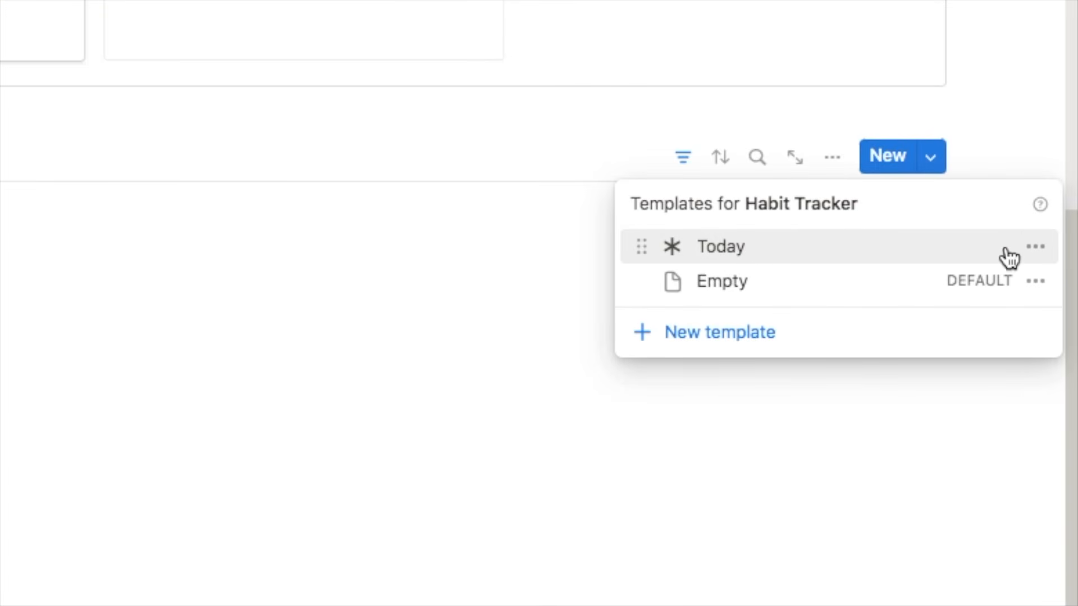
{"action": "left_click", "coordinate": [1035, 247]}
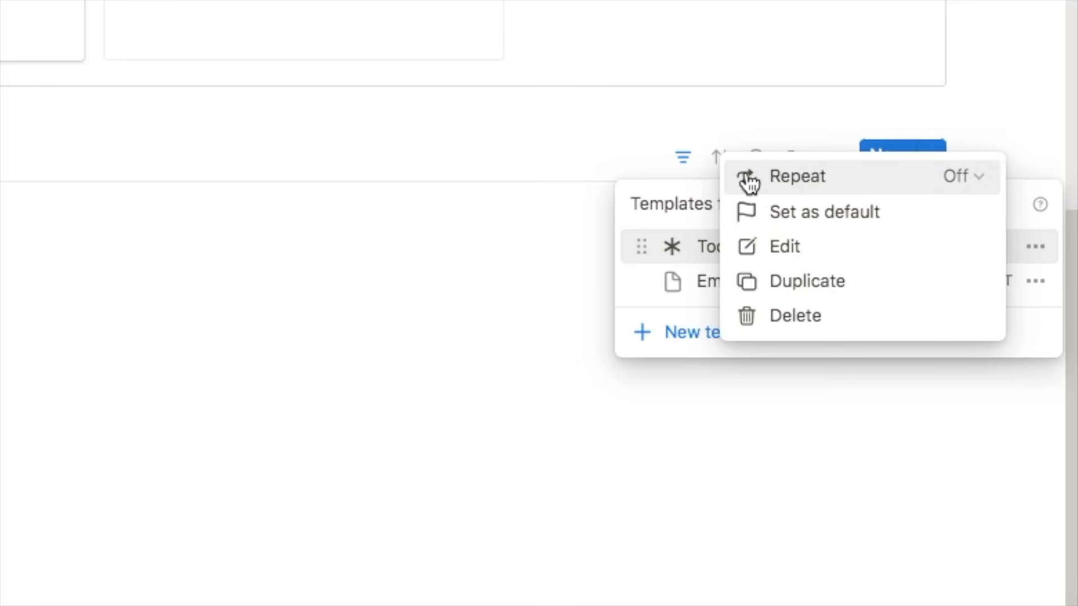
{"action": "left_click", "coordinate": [803, 176]}
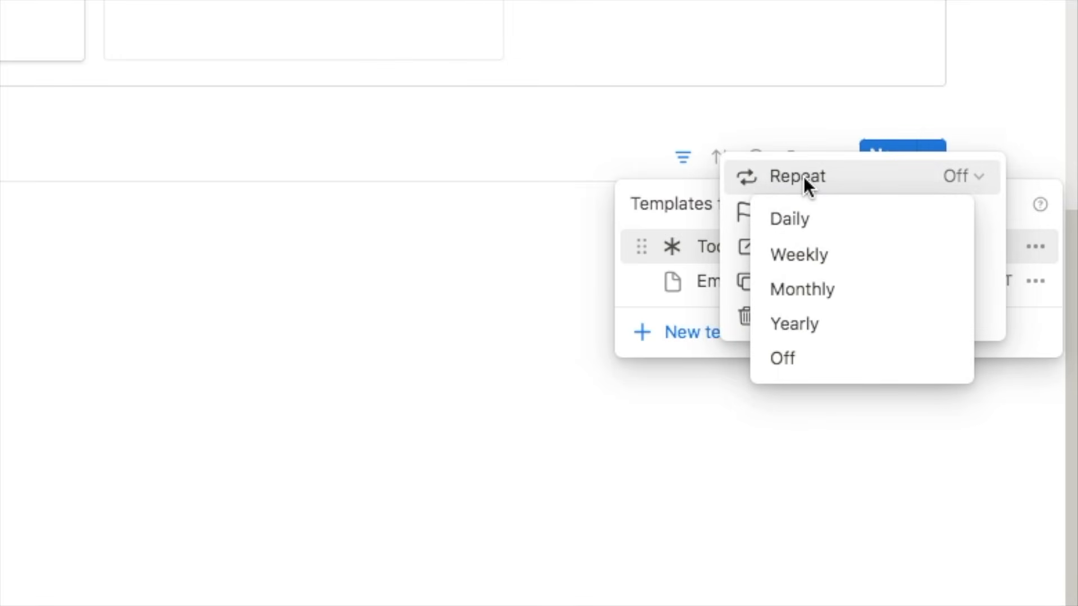
{"action": "left_click", "coordinate": [815, 227]}
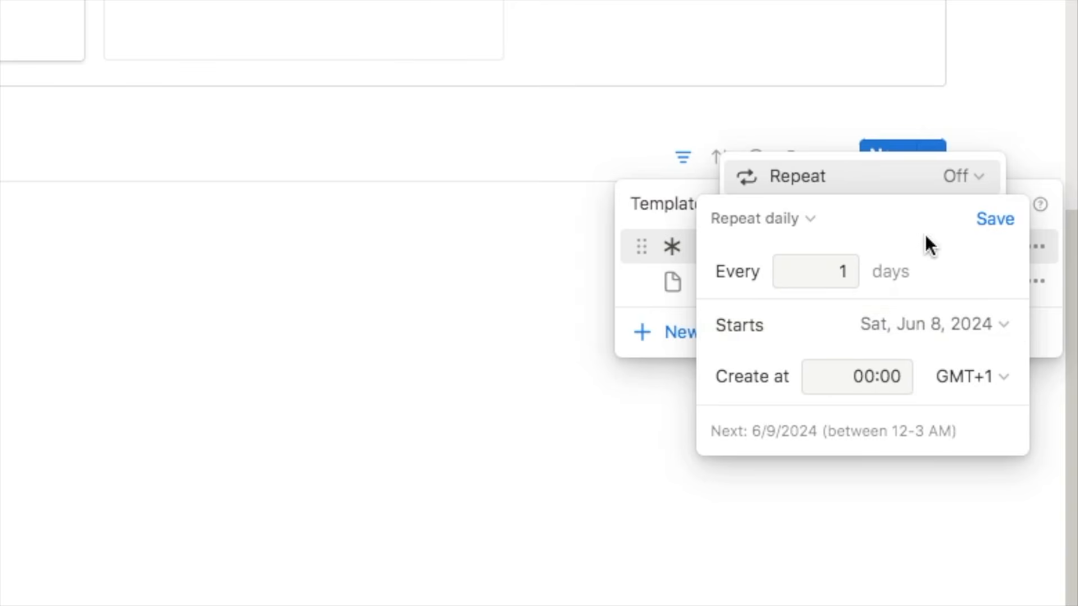
{"action": "left_click", "coordinate": [994, 220]}
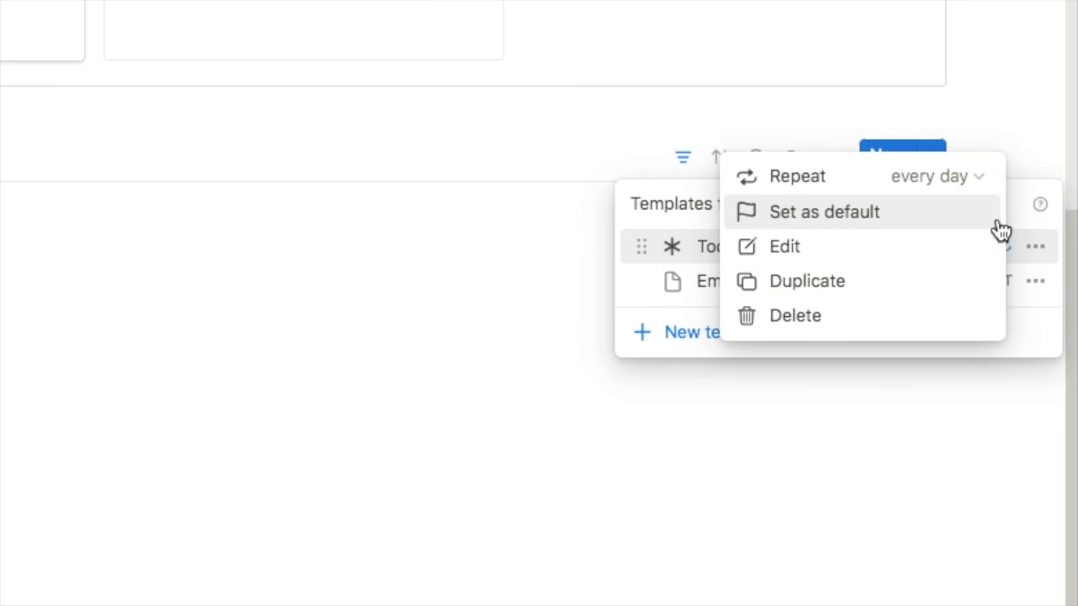
{"action": "left_click", "coordinate": [1035, 120]}
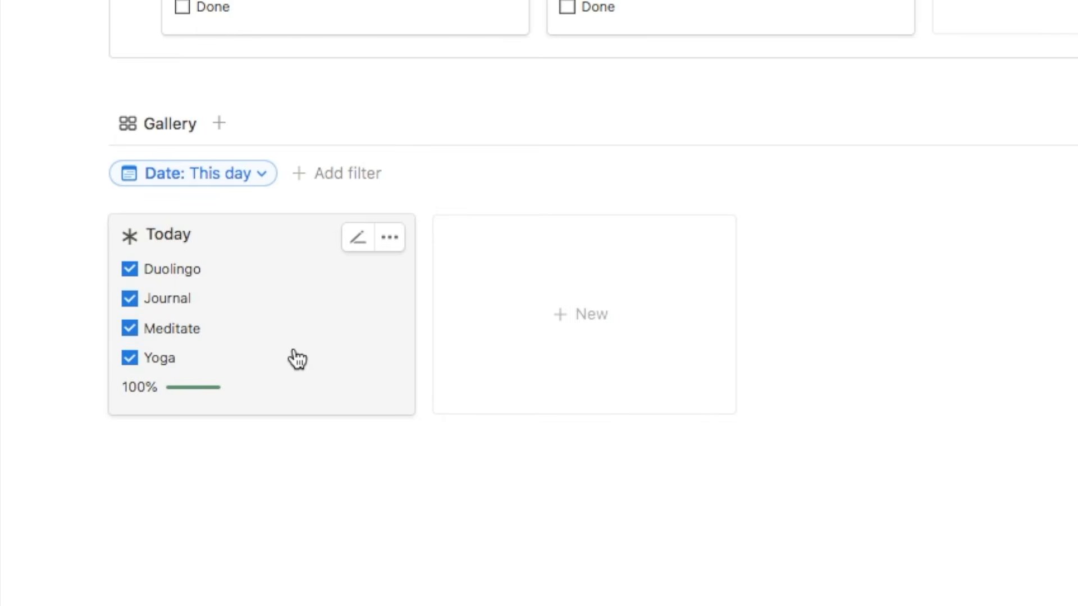
Untick Yoga, Meditate, Journal and Duolingo on the Today card.
{"action": "left_click", "coordinate": [129, 358]}
{"action": "left_click", "coordinate": [129, 328]}
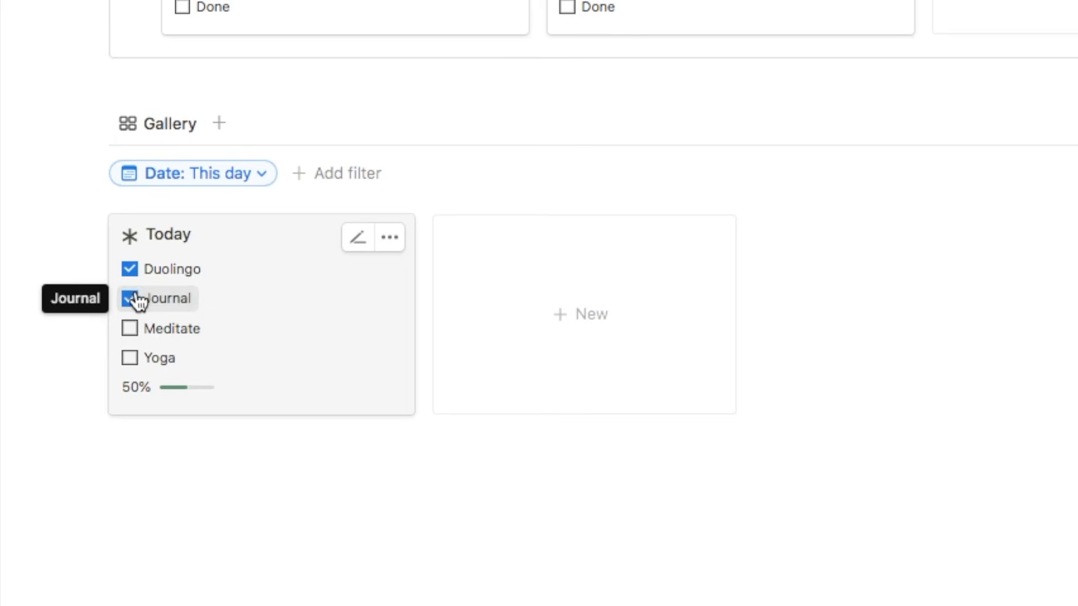
{"action": "left_click", "coordinate": [130, 298]}
{"action": "left_click", "coordinate": [130, 271]}
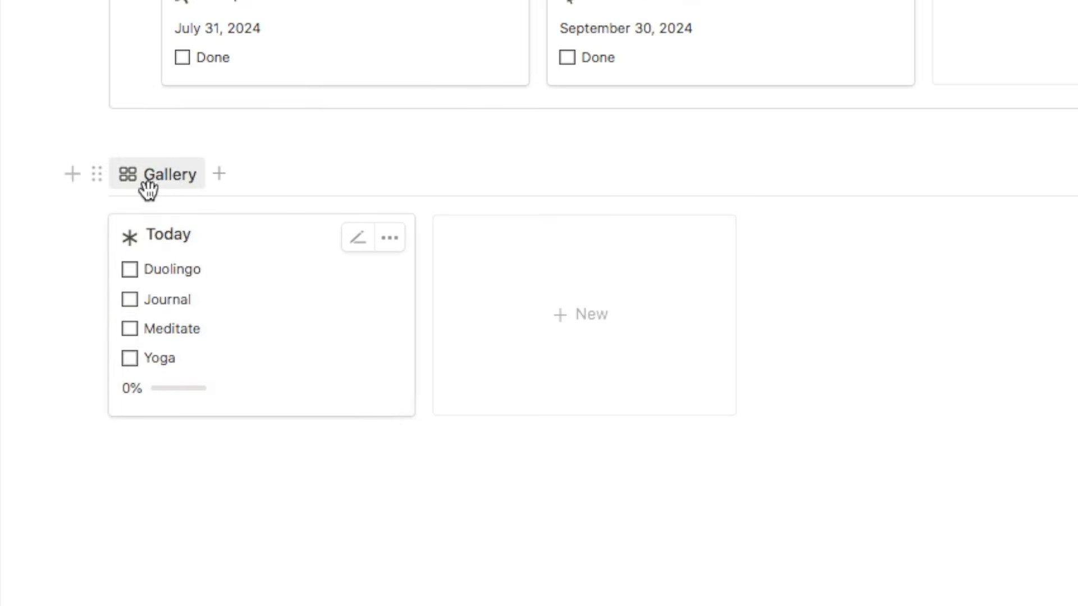
Change the habit gallery view's icon to a down arrow and leave its view name blank.
{"action": "left_click", "coordinate": [159, 179]}
{"action": "left_click", "coordinate": [188, 224]}
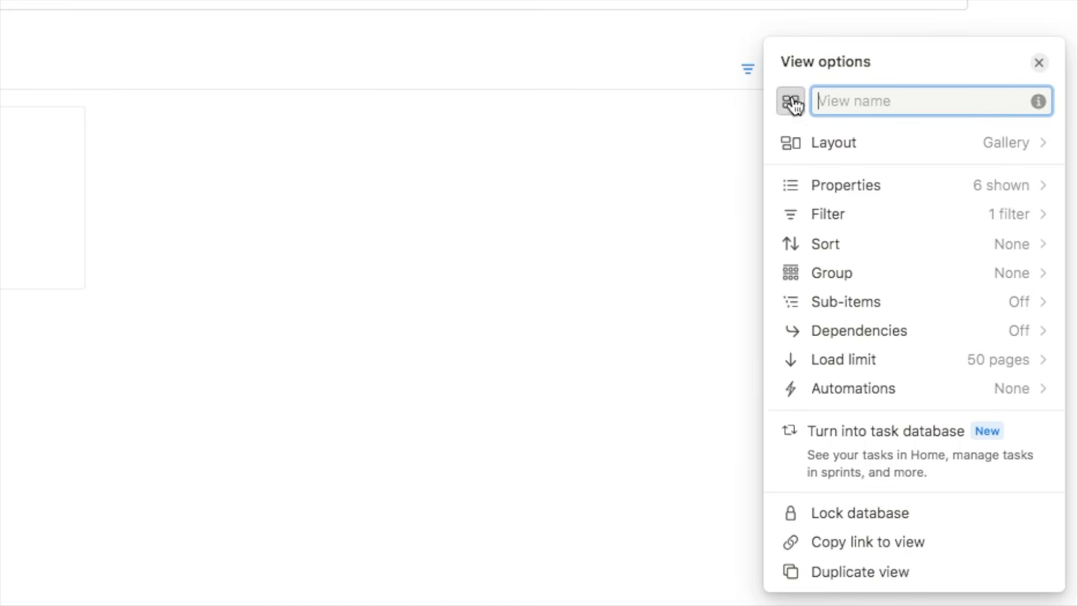
{"action": "left_click", "coordinate": [792, 102]}
{"action": "left_click", "coordinate": [742, 259]}
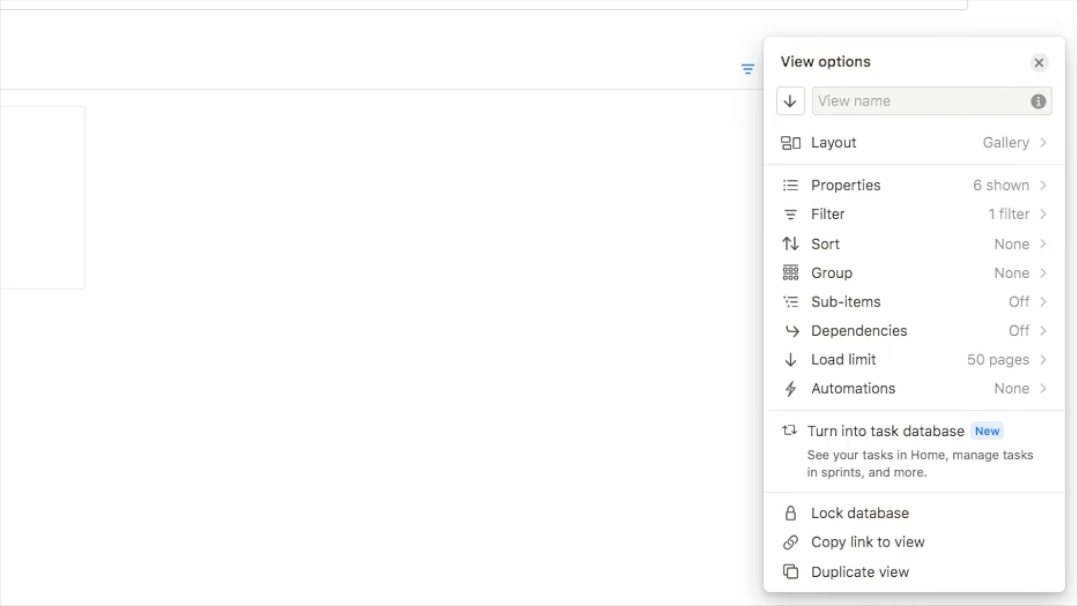
{"action": "left_click", "coordinate": [845, 101]}
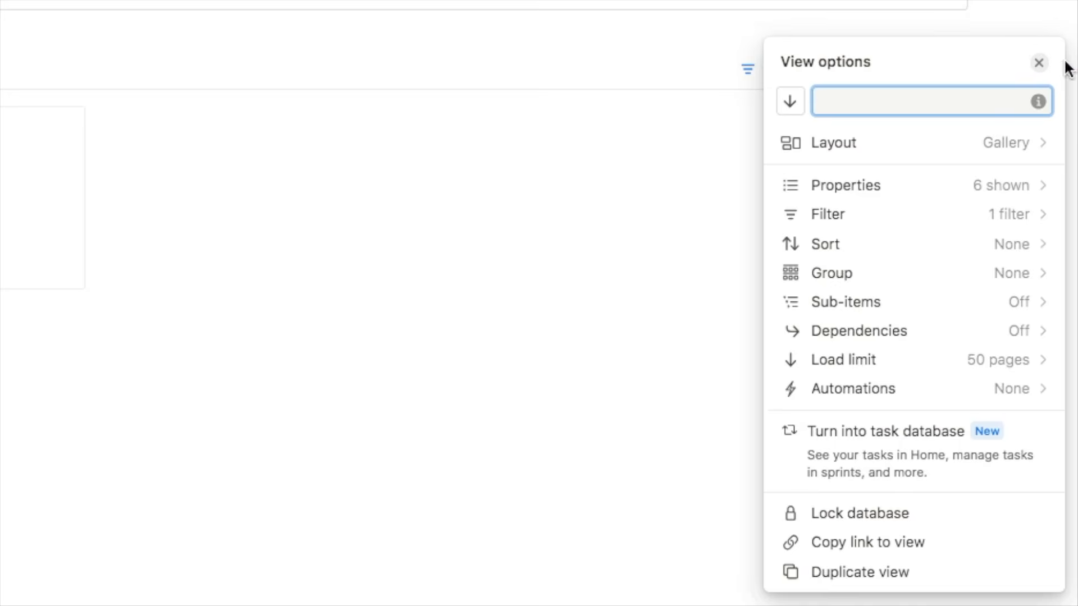
{"action": "left_click", "coordinate": [1038, 63]}
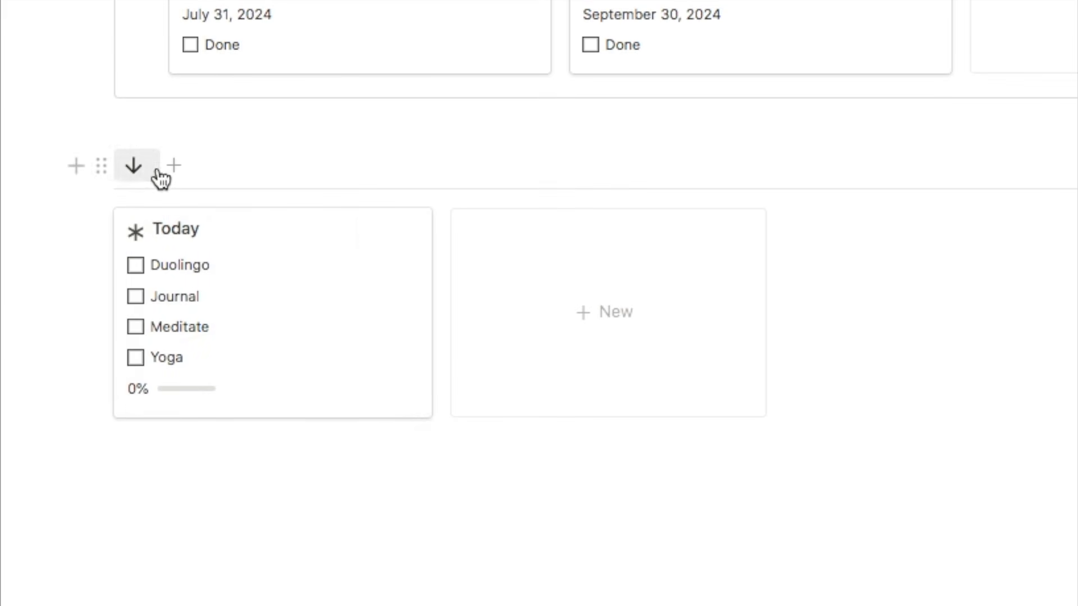
Insert a callout block above the habit gallery and move the gallery inside it.
{"action": "key", "text": "Return"}
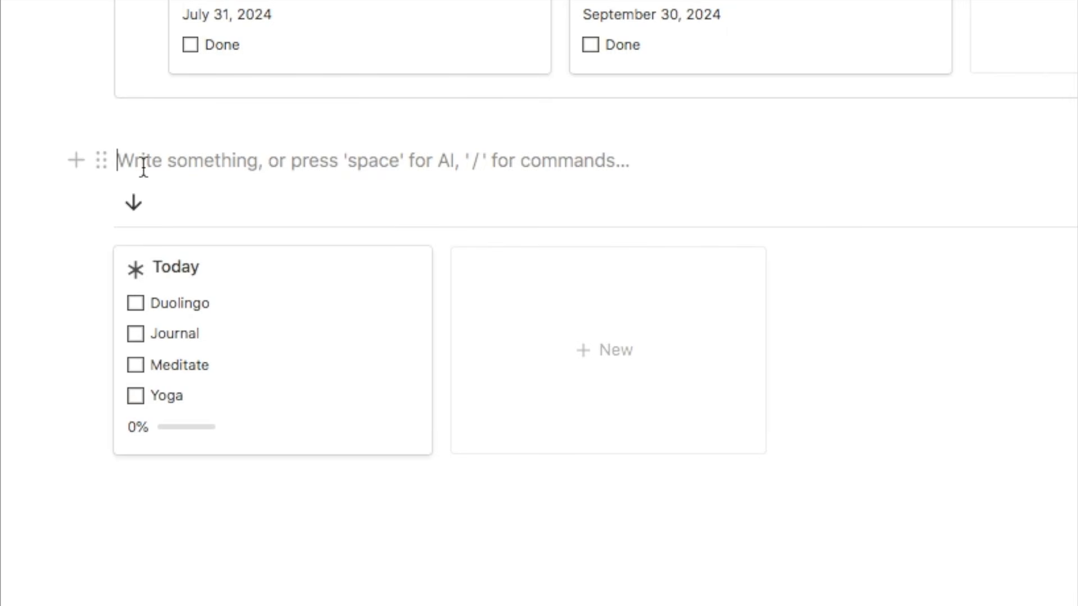
{"action": "type", "text": "/call"}
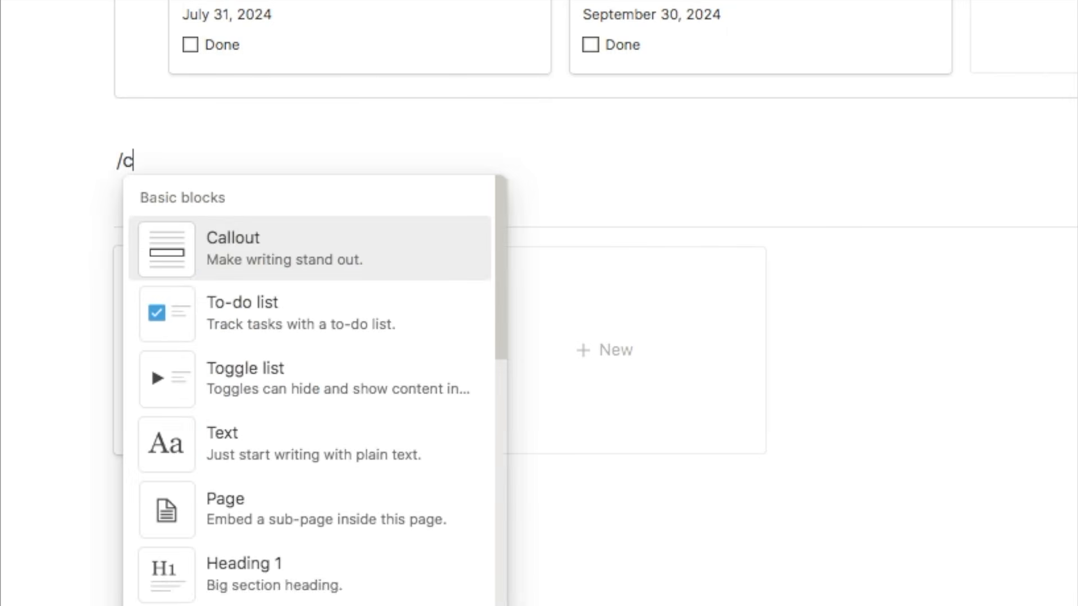
{"action": "left_click", "coordinate": [243, 247]}
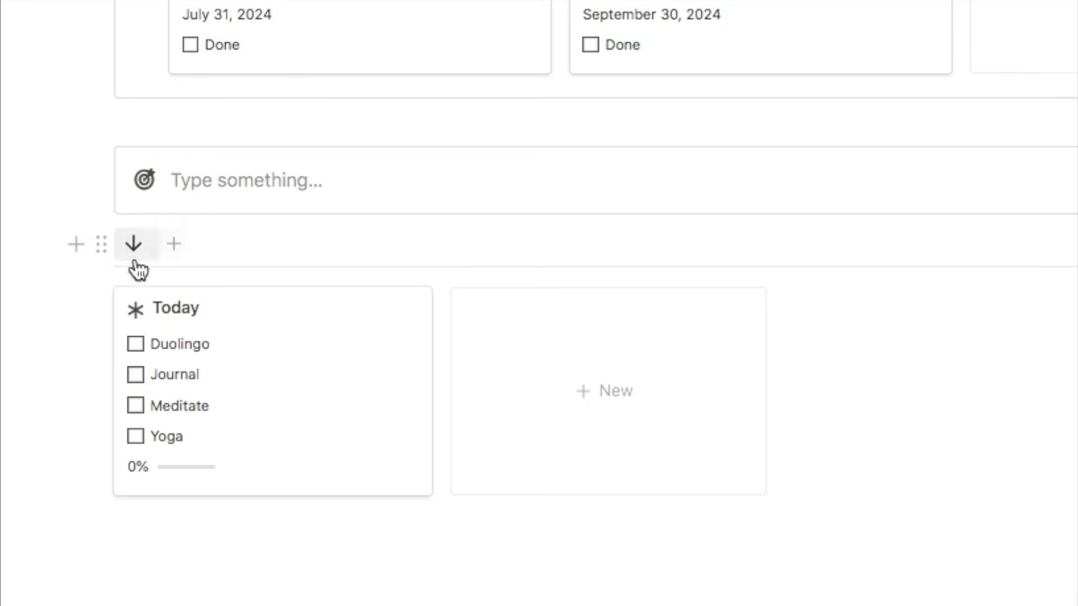
{"action": "left_click_drag", "start_coordinate": [104, 242], "coordinate": [155, 202]}
Title the callout Habit Tracker and make the title bold.
{"action": "left_click", "coordinate": [196, 187]}
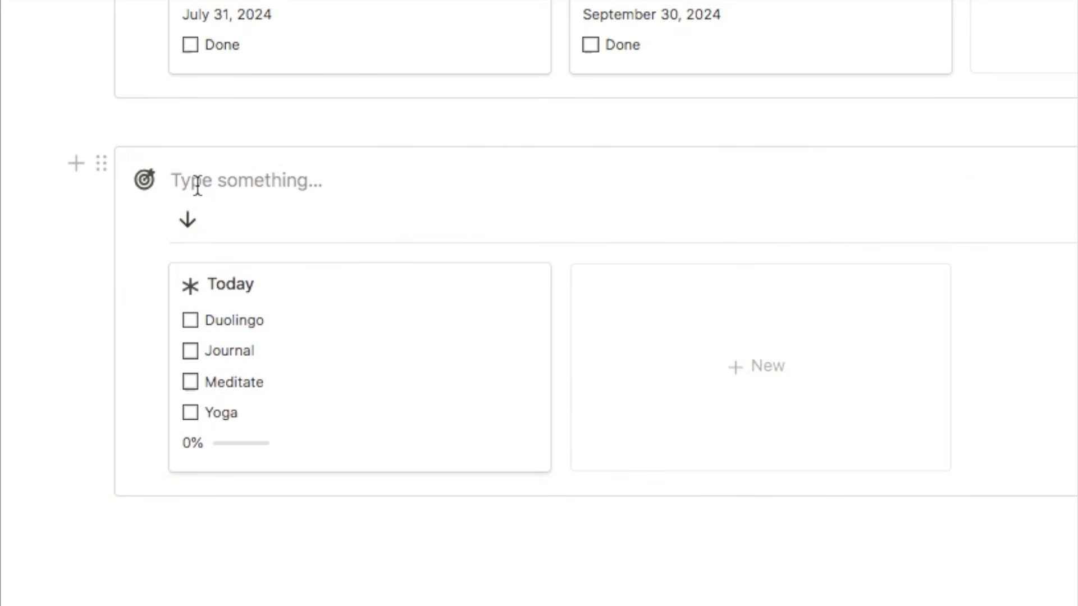
{"action": "type", "text": "Habit Tracker"}
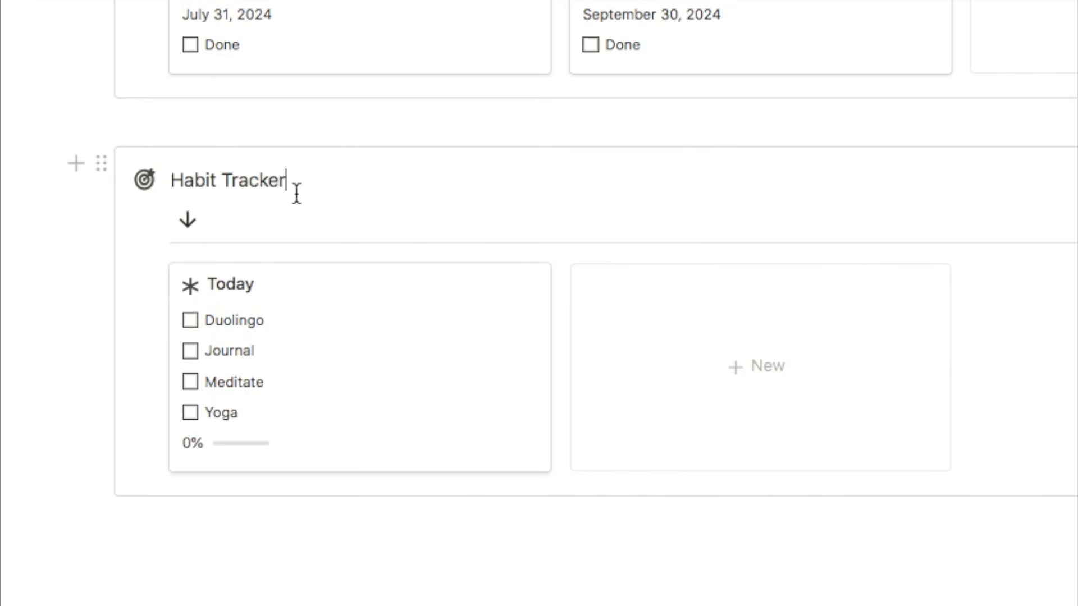
{"action": "left_click_drag", "start_coordinate": [298, 184], "coordinate": [174, 181]}
{"action": "key", "text": "ctrl+b"}
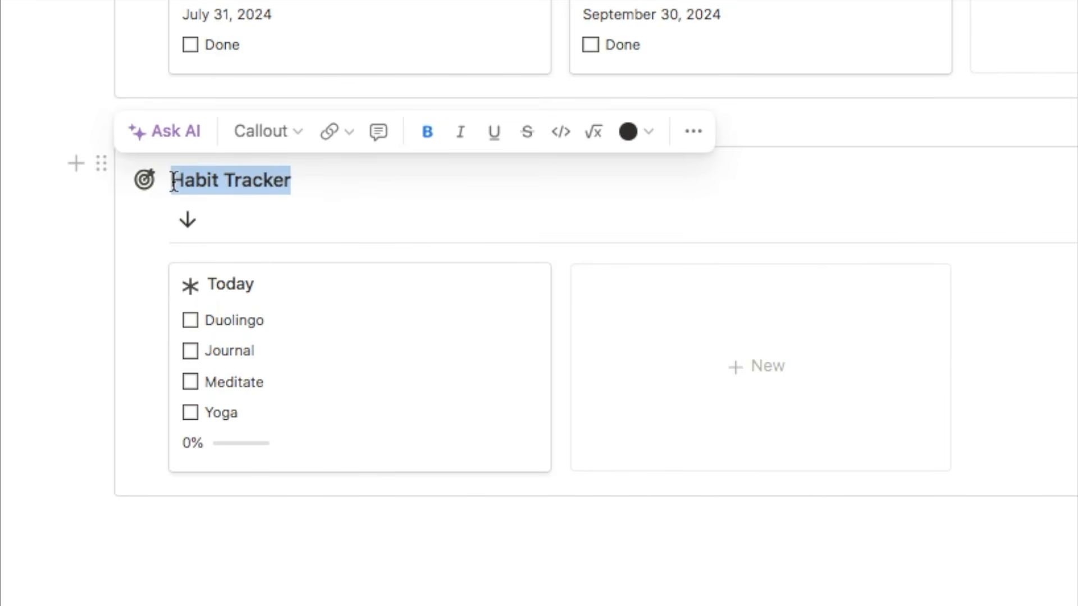
Change the Habit Tracker callout's icon to the dashed circle and add a divider below its title.
{"action": "left_click", "coordinate": [143, 179]}
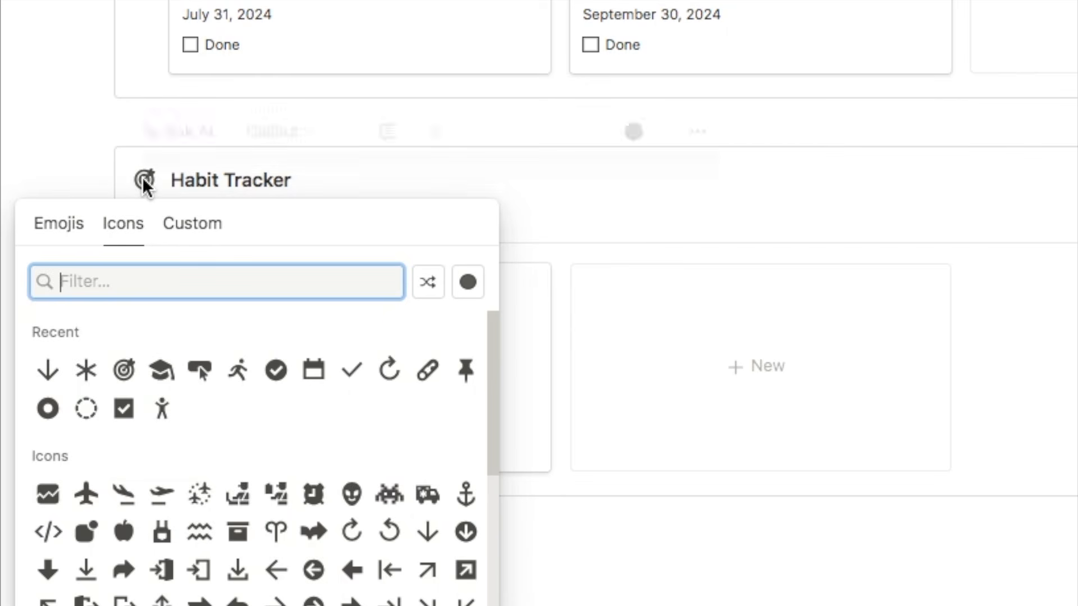
{"action": "left_click", "coordinate": [87, 415]}
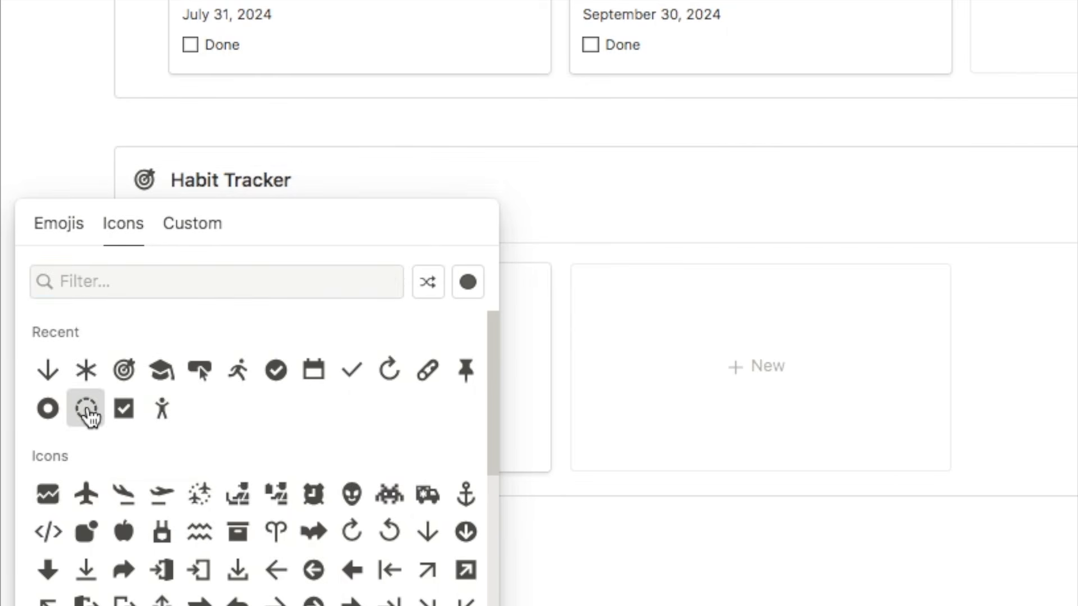
{"action": "left_click", "coordinate": [319, 177]}
{"action": "key", "text": "Return"}
{"action": "type", "text": "---"}
{"action": "key", "text": "BackSpace"}
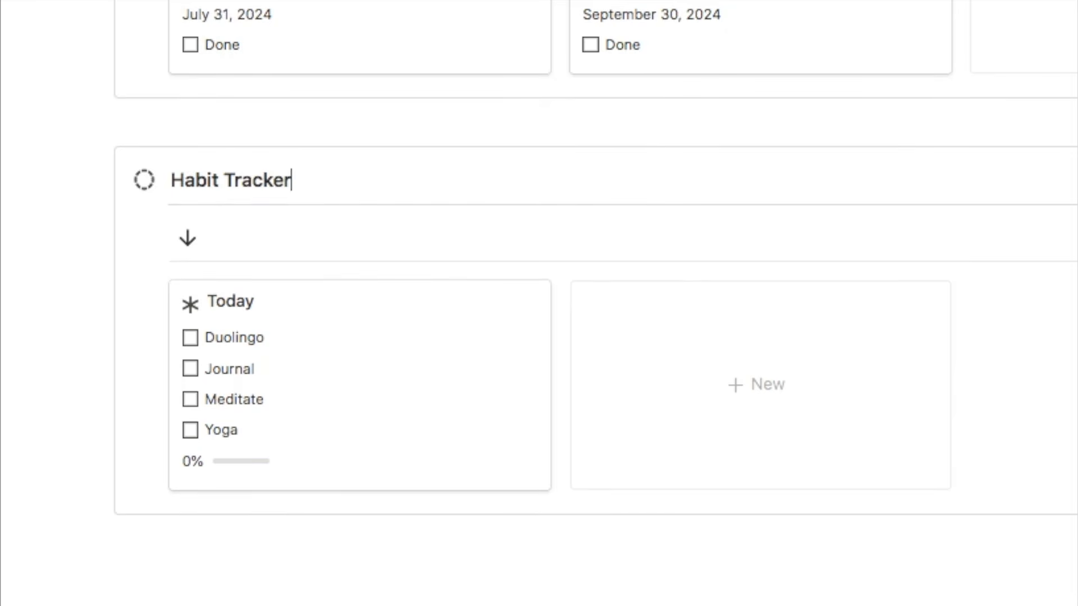
Review the dashboard's To-Do, Goals & Projects and Habit Tracker sections.
{"action": "scroll", "coordinate": [535, 303], "scroll_direction": "up", "scroll_amount": 5}
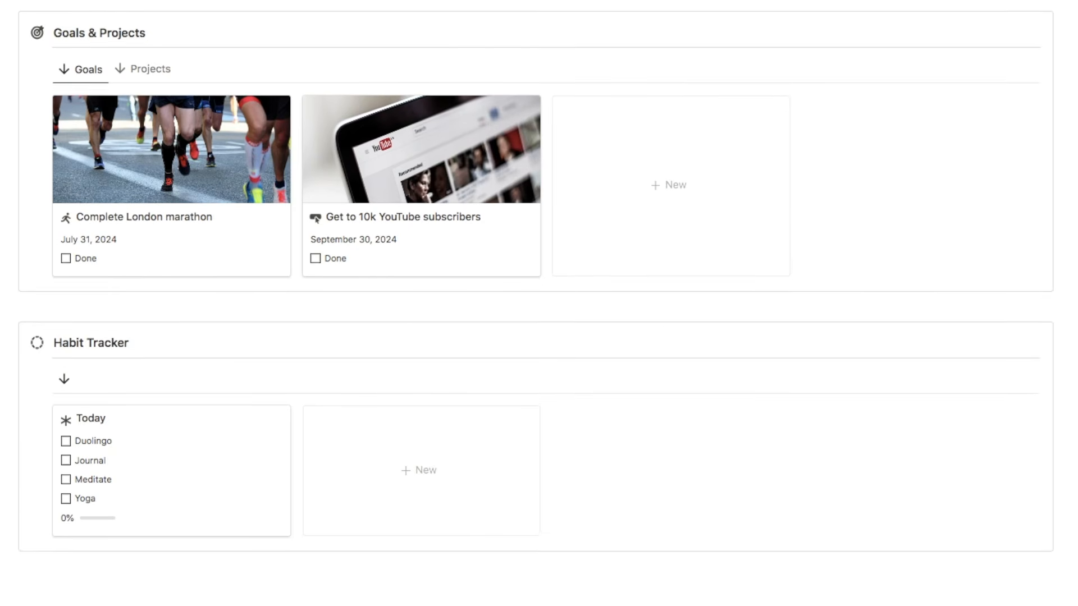
{"action": "scroll", "coordinate": [535, 303], "scroll_direction": "up", "scroll_amount": 3}
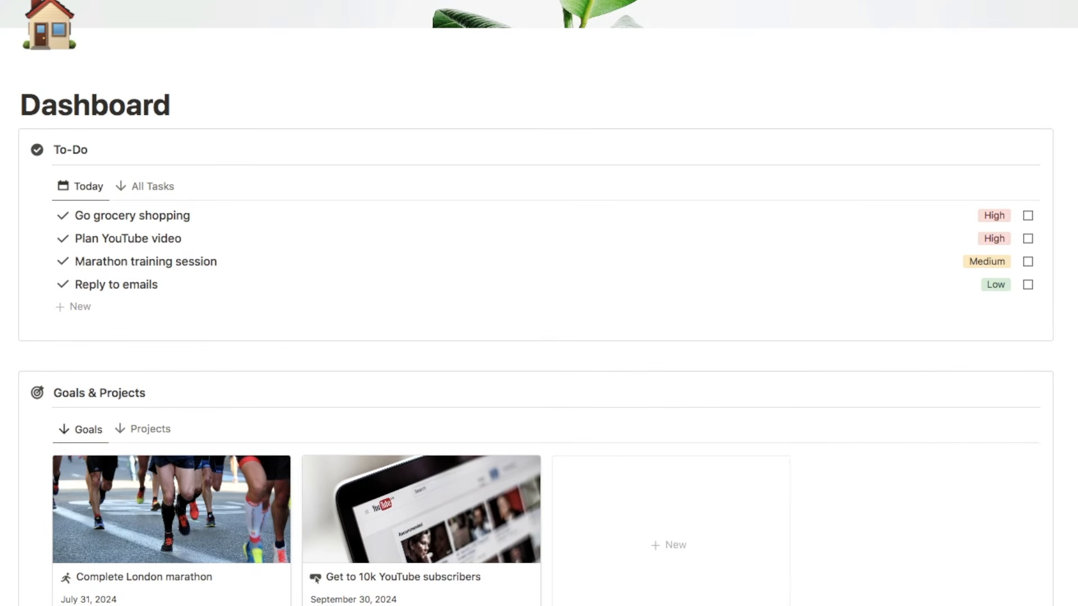
{"action": "scroll", "coordinate": [539, 303], "scroll_direction": "up", "scroll_amount": 3}
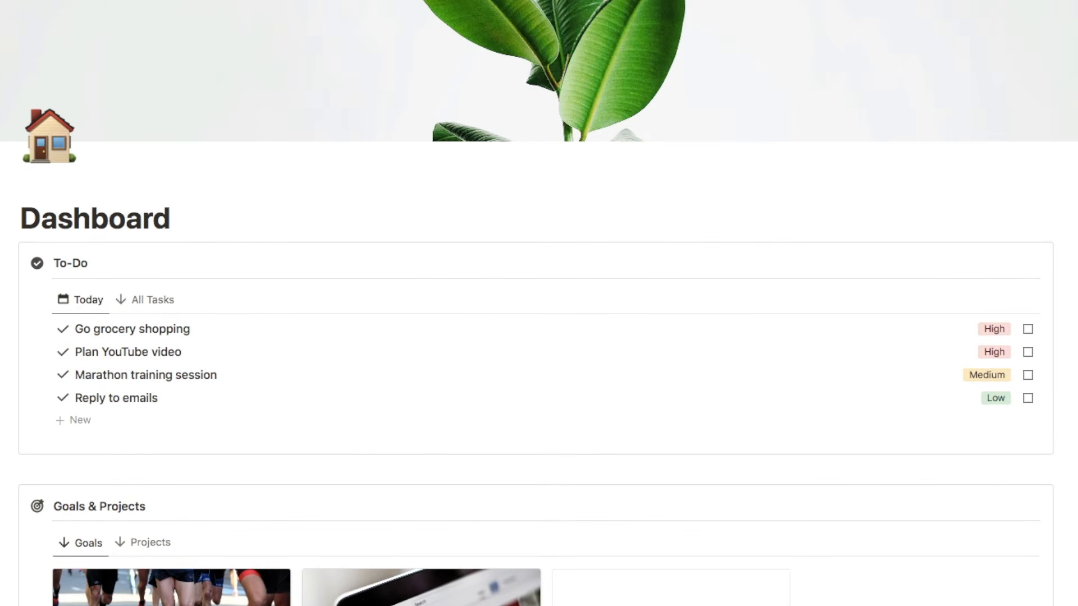
{"action": "scroll", "coordinate": [577, 284], "scroll_direction": "down", "scroll_amount": 6}
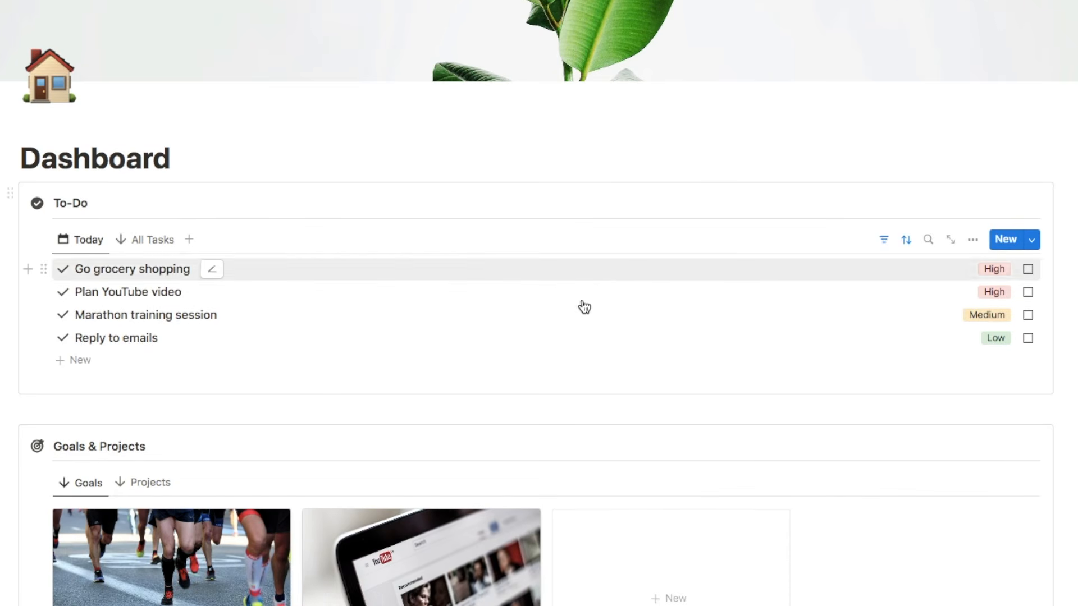
{"action": "scroll", "coordinate": [499, 324], "scroll_direction": "down", "scroll_amount": 3}
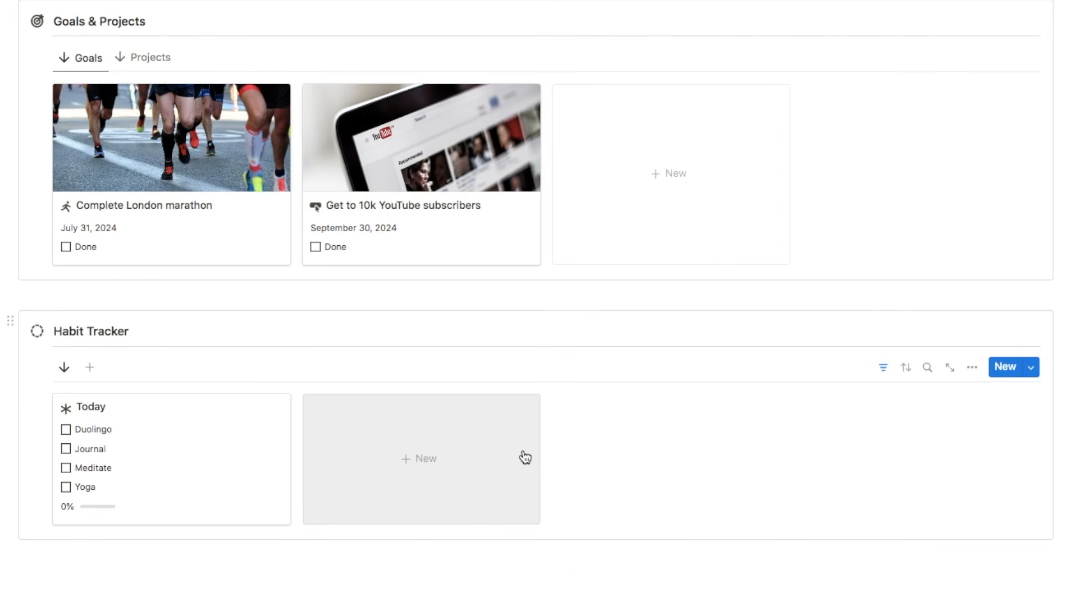
{"action": "scroll", "coordinate": [525, 456], "scroll_direction": "up", "scroll_amount": 2}
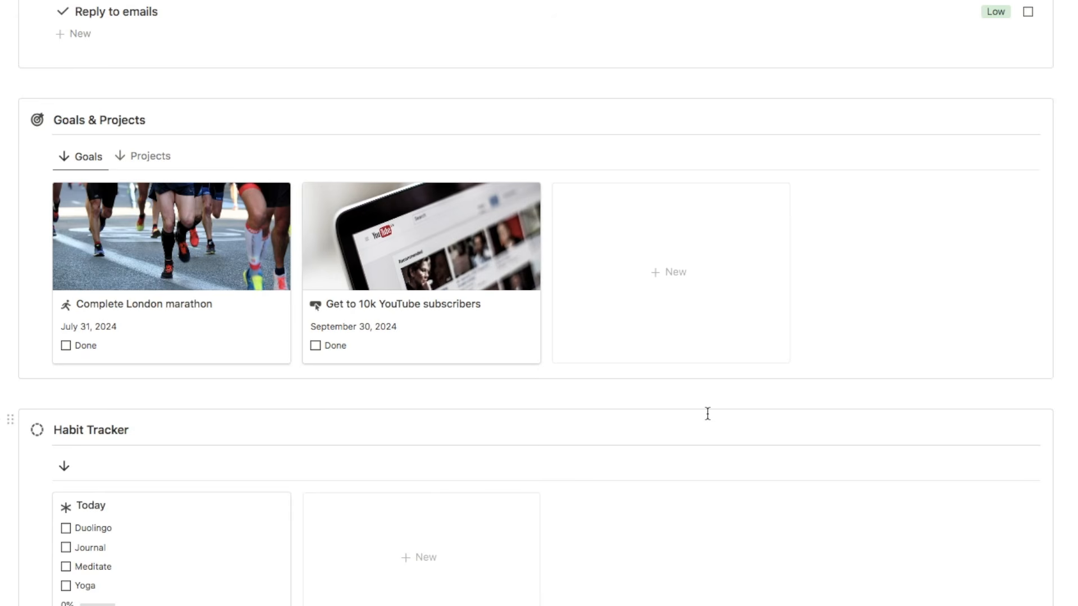
Insert a two-column layout directly below the Dashboard page title.
{"action": "scroll", "coordinate": [707, 414], "scroll_direction": "up", "scroll_amount": 3}
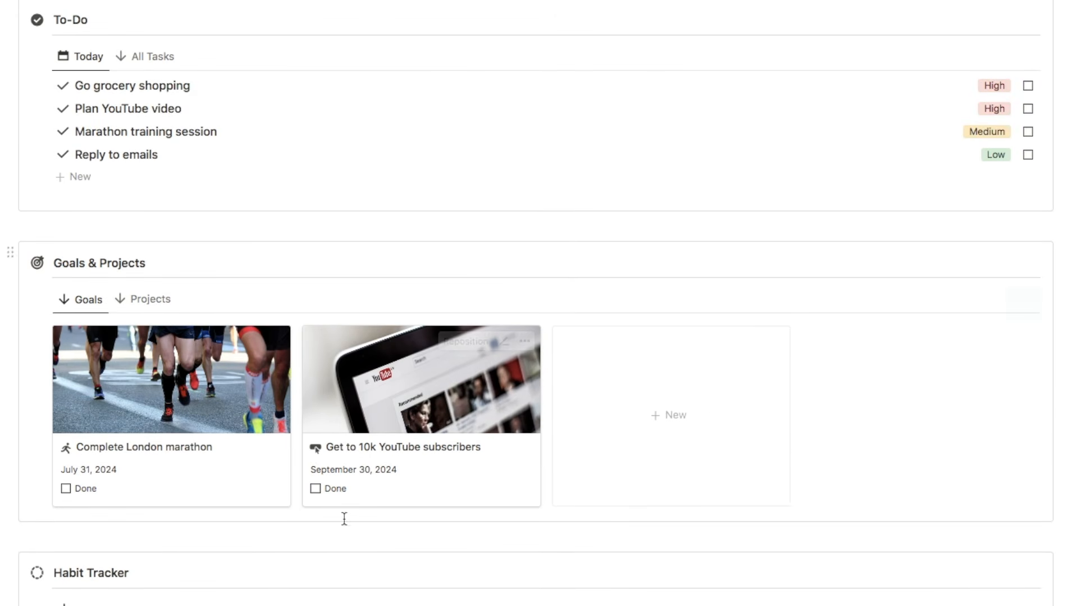
{"action": "scroll", "coordinate": [504, 211], "scroll_direction": "up", "scroll_amount": 1}
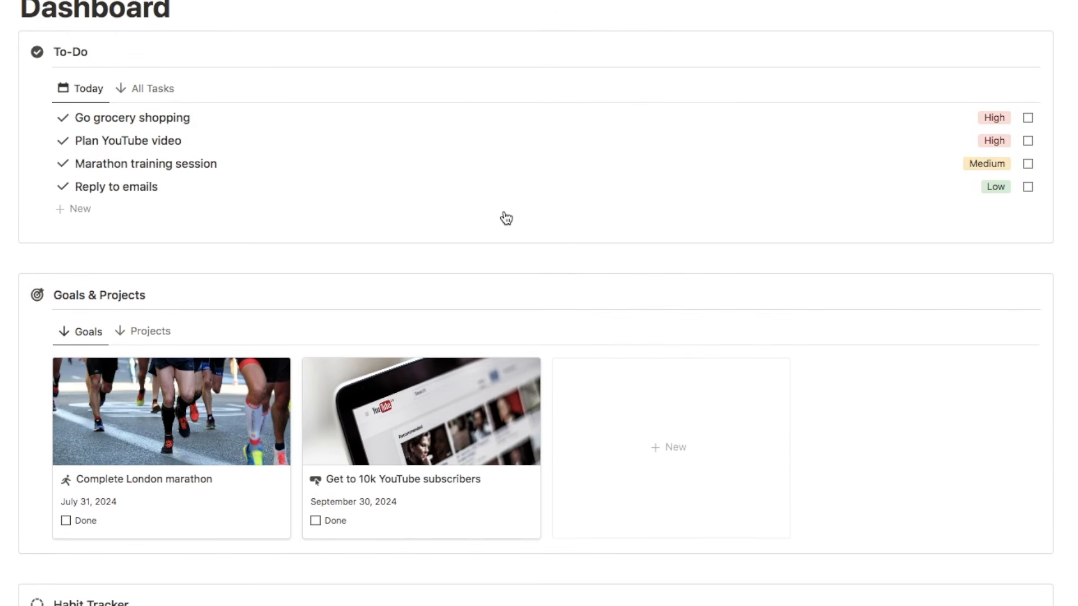
{"action": "scroll", "coordinate": [298, 409], "scroll_direction": "up", "scroll_amount": 5}
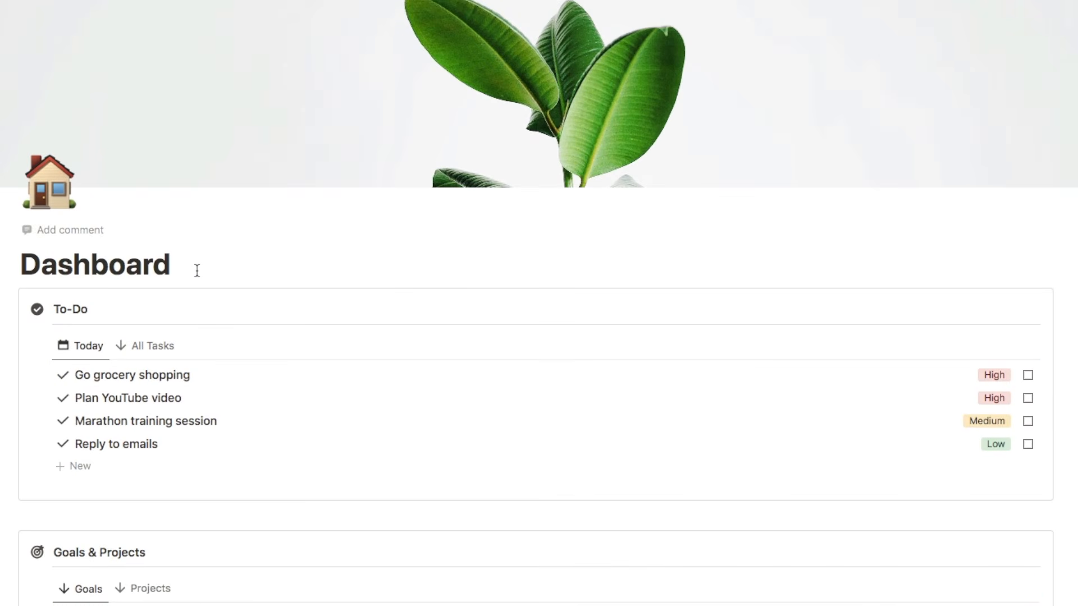
{"action": "scroll", "coordinate": [197, 271], "scroll_direction": "down", "scroll_amount": 1}
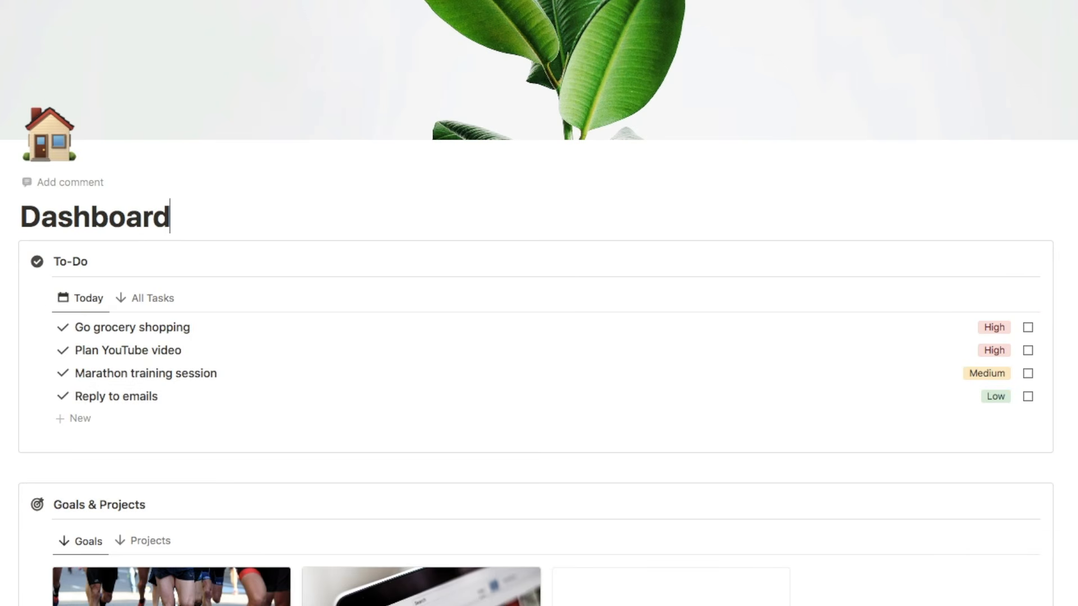
{"action": "key", "text": "Return"}
{"action": "type", "text": "/"}
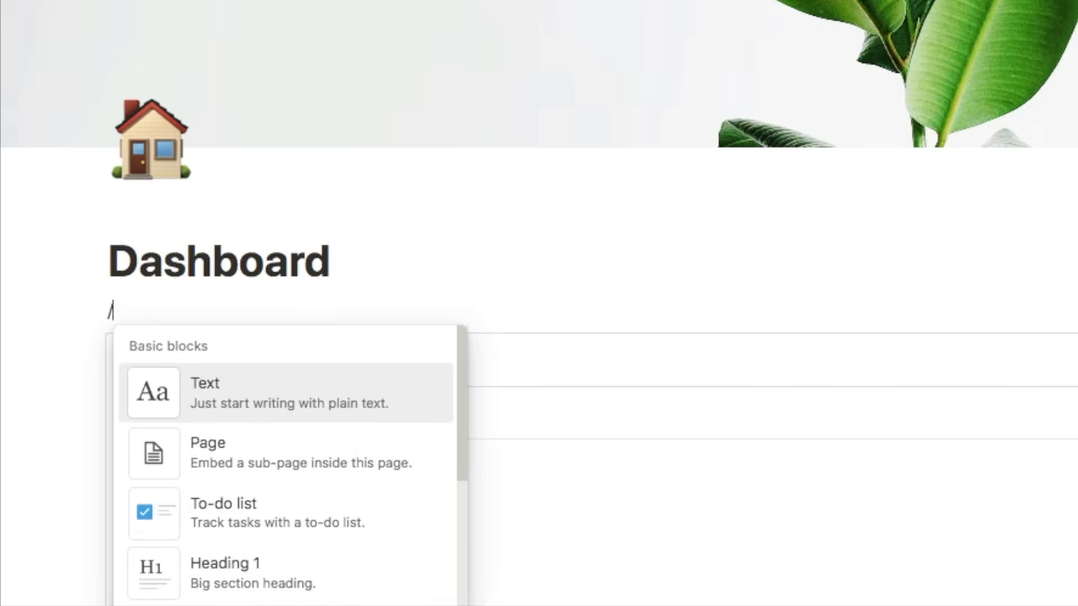
{"action": "type", "text": "2c"}
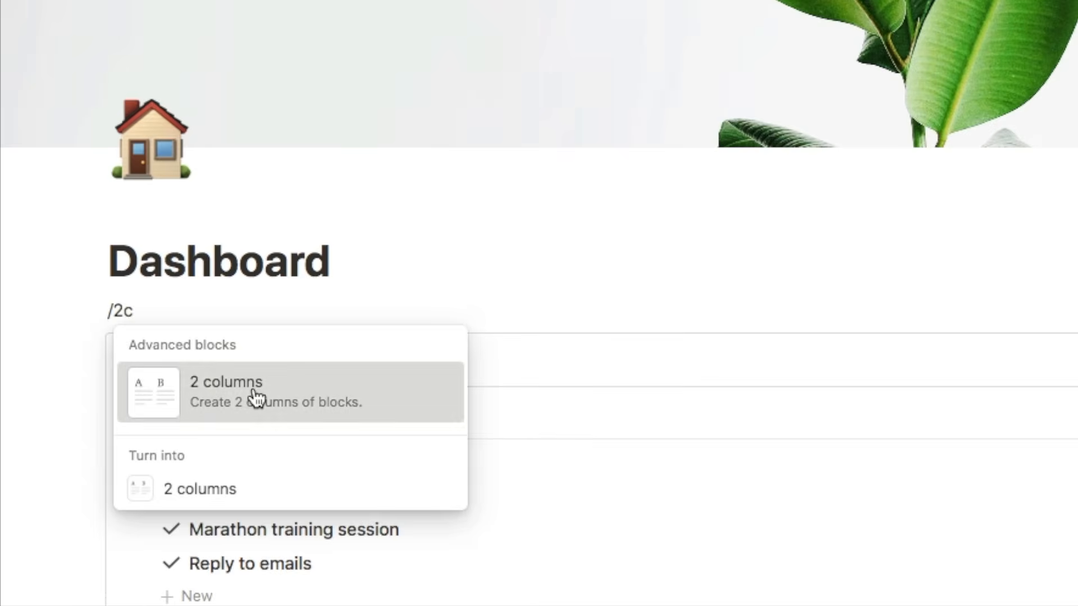
{"action": "key", "text": "BackSpace"}
{"action": "key", "text": "BackSpace"}
{"action": "key", "text": "BackSpace"}
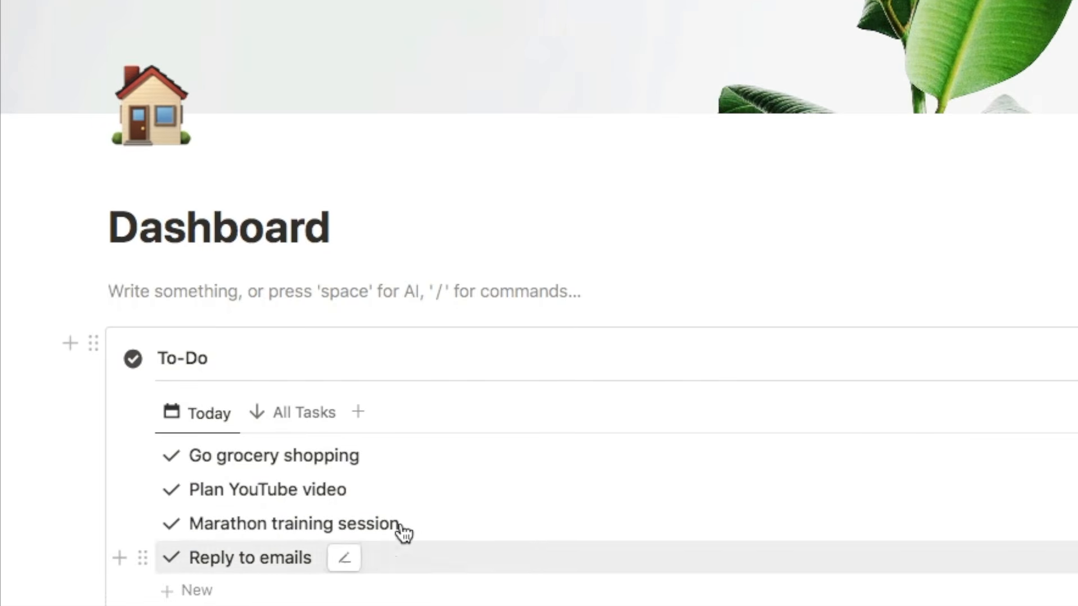
Move the To-Do and Goals & Projects callouts into the layout's right column and narrow its left column.
{"action": "left_click_drag", "start_coordinate": [90, 343], "coordinate": [581, 180]}
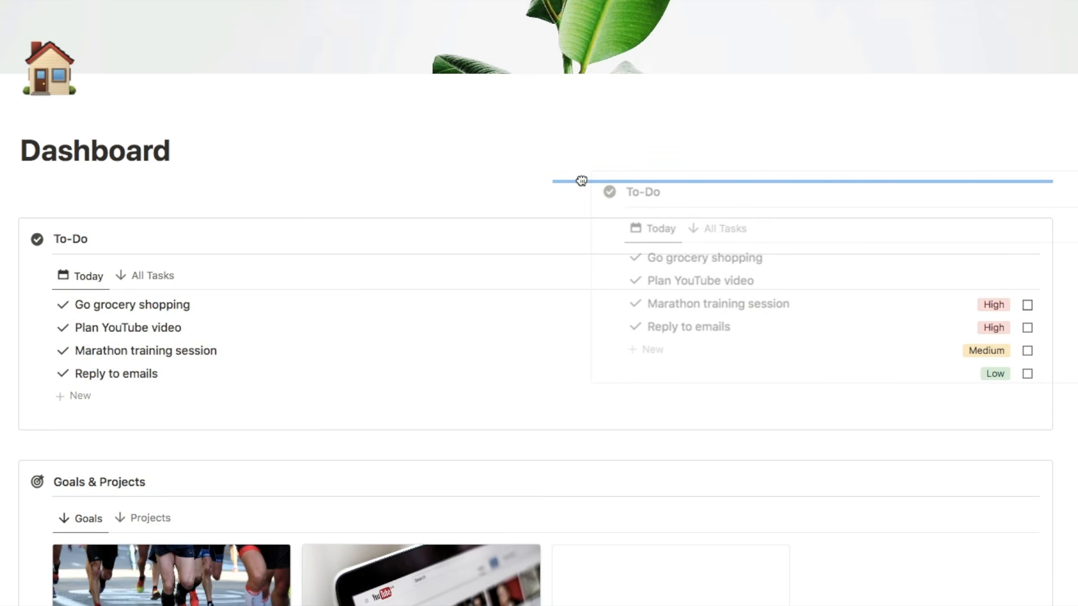
{"action": "left_click_drag", "start_coordinate": [581, 180], "coordinate": [581, 180]}
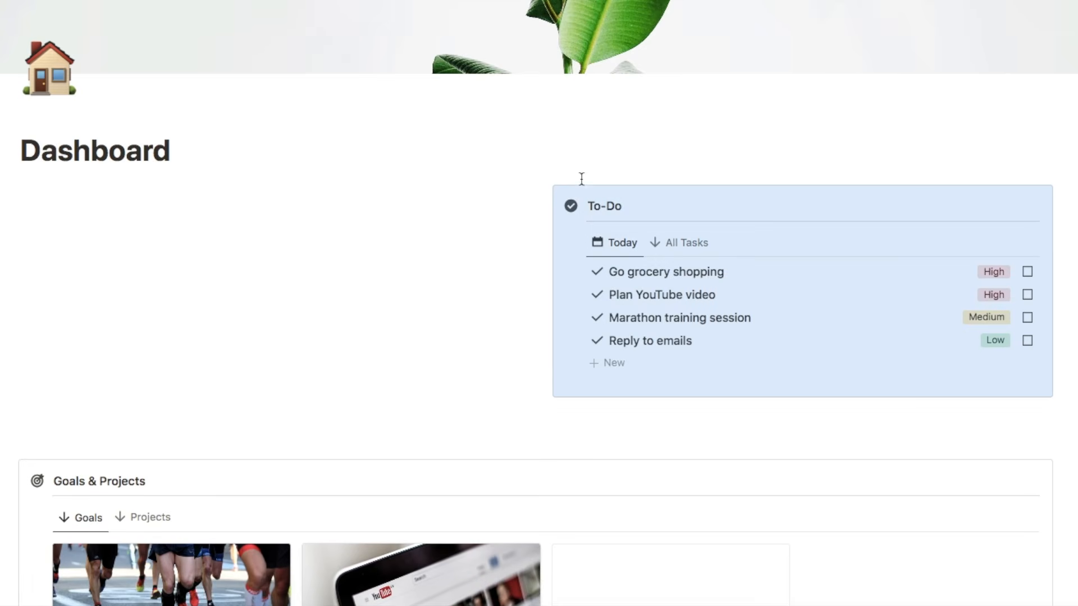
{"action": "scroll", "coordinate": [645, 271], "scroll_direction": "down", "scroll_amount": 3}
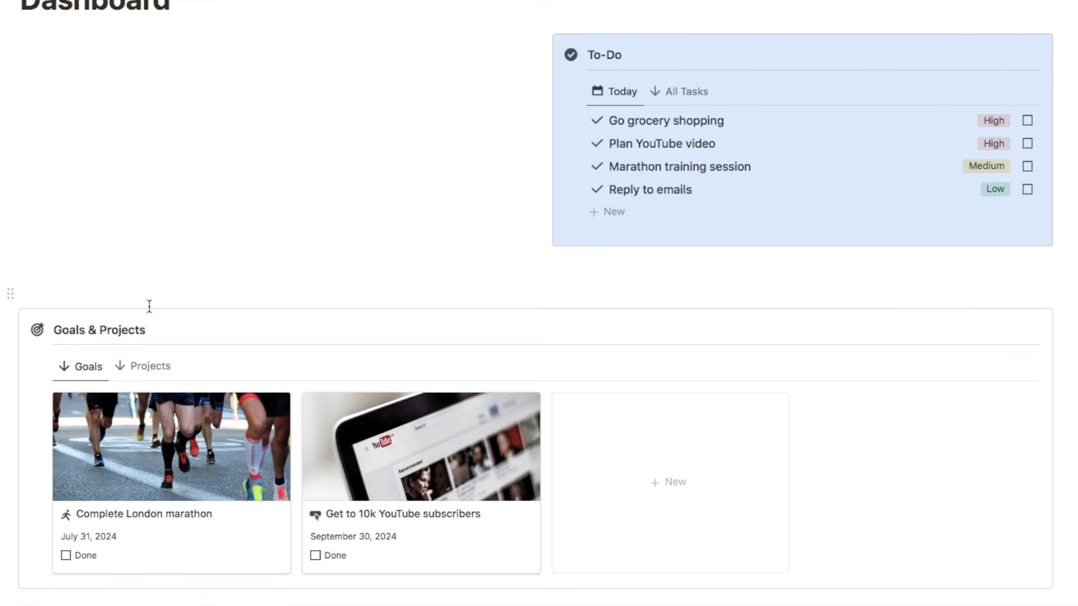
{"action": "left_click_drag", "start_coordinate": [13, 322], "coordinate": [575, 258]}
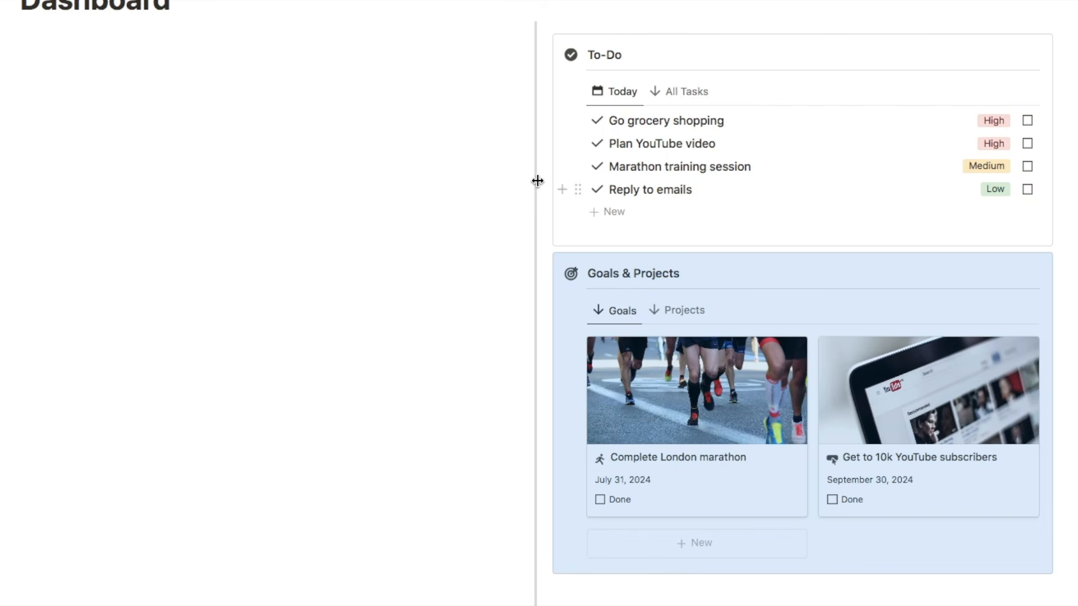
{"action": "left_click_drag", "start_coordinate": [535, 189], "coordinate": [299, 193]}
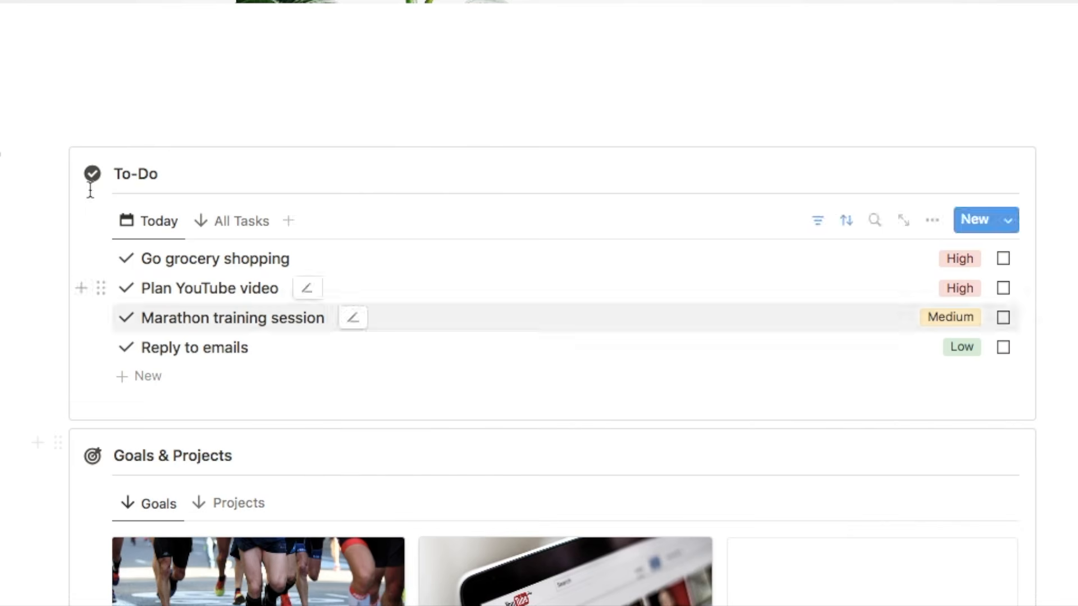
Add an empty block above the To-Do callout in the wide column and turn it into two nested columns.
{"action": "left_click", "coordinate": [38, 162]}
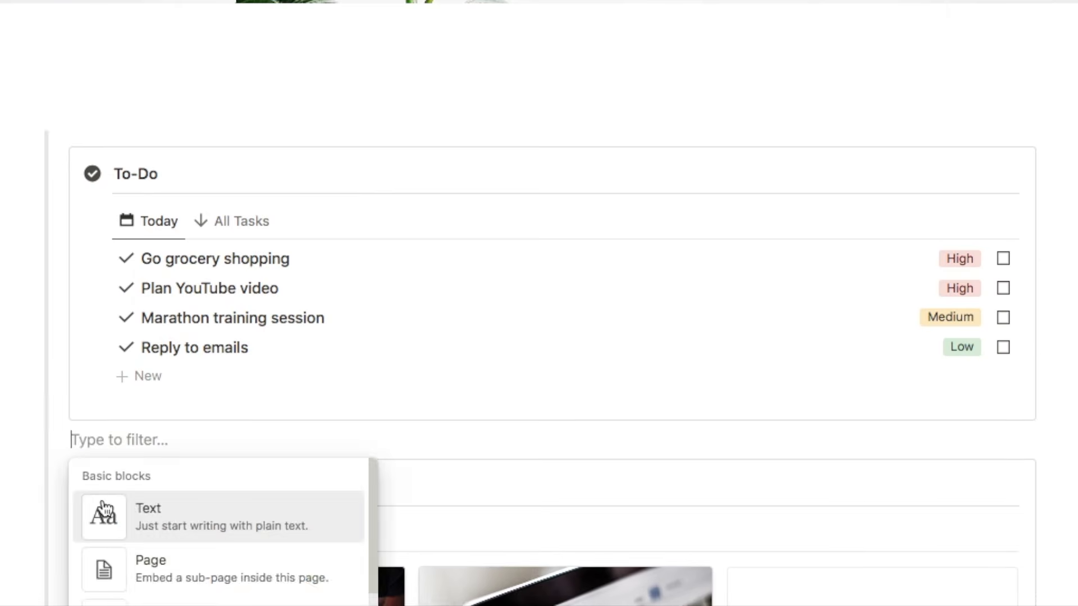
{"action": "left_click", "coordinate": [86, 443]}
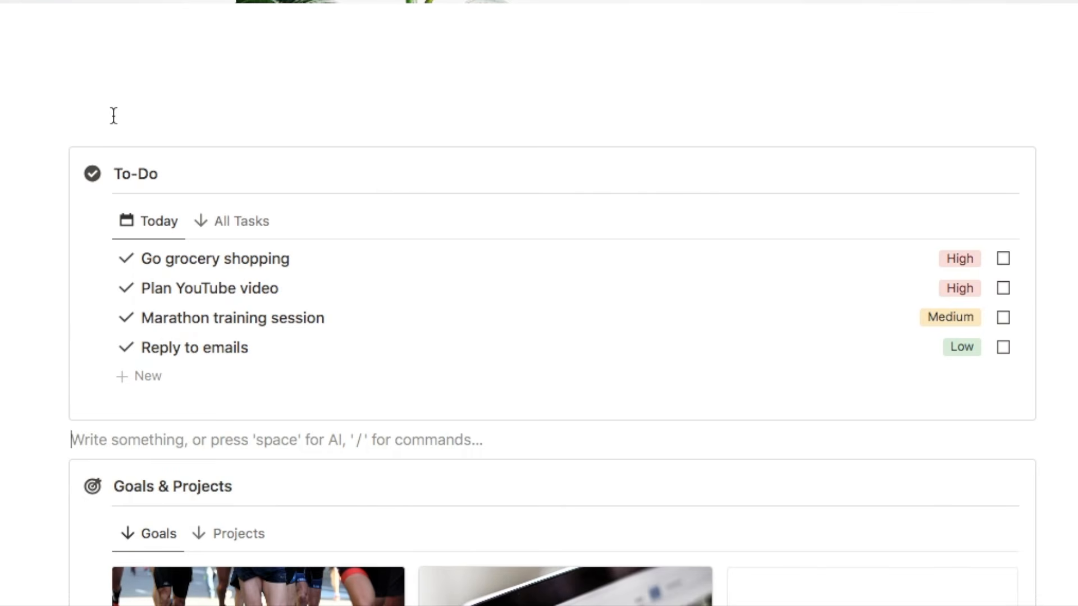
{"action": "left_click_drag", "start_coordinate": [59, 439], "coordinate": [110, 153]}
{"action": "left_click", "coordinate": [169, 154]}
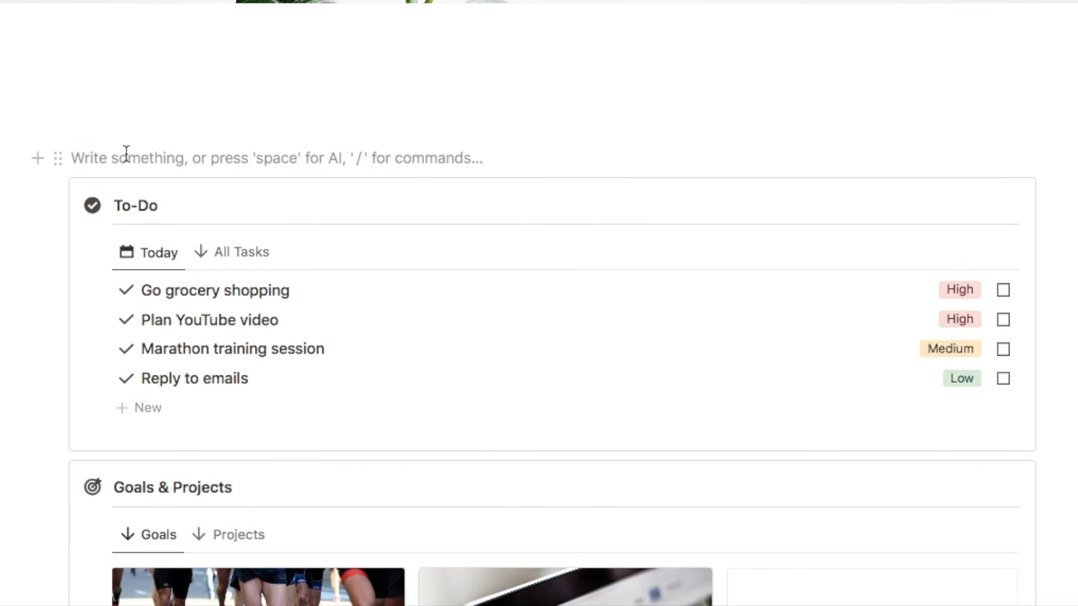
{"action": "type", "text": "/2c"}
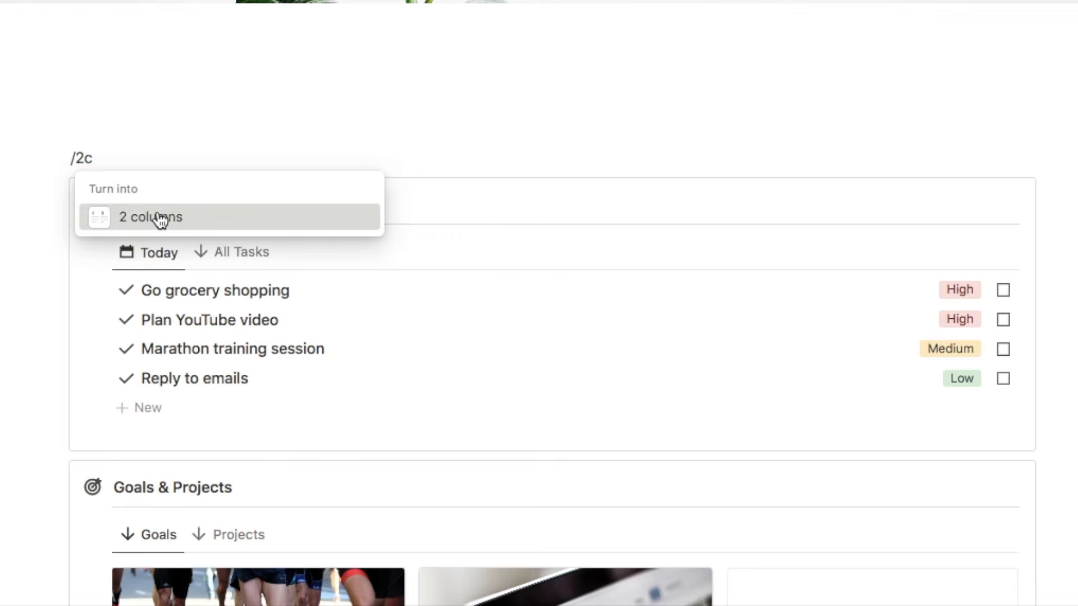
{"action": "left_click", "coordinate": [157, 218]}
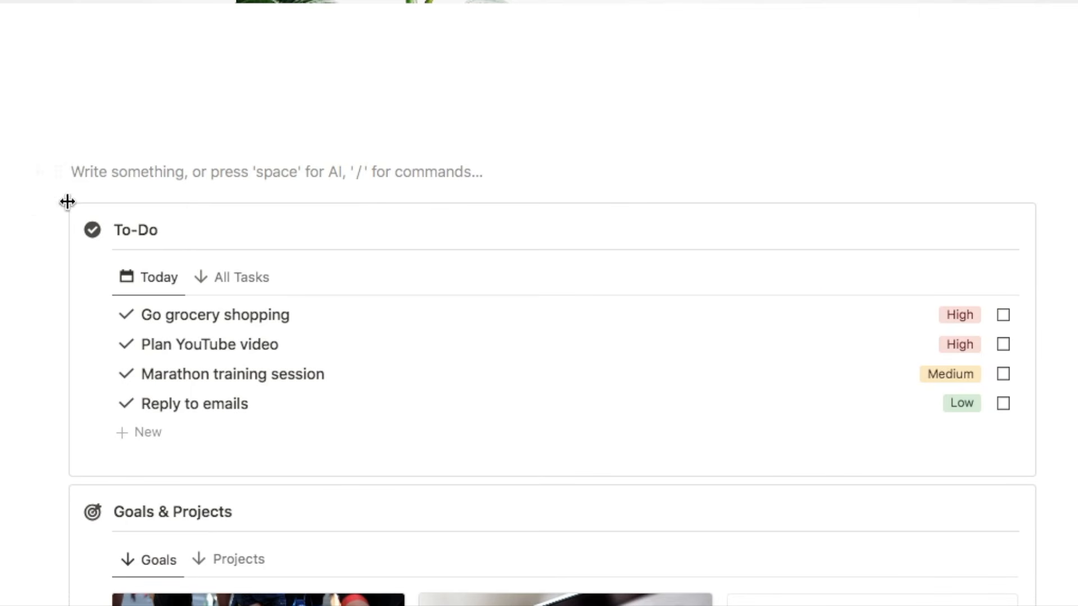
Place the To-Do callout in the first nested column and Habit Tracker in the second, and widen the To-Do column.
{"action": "left_click_drag", "start_coordinate": [57, 217], "coordinate": [76, 175]}
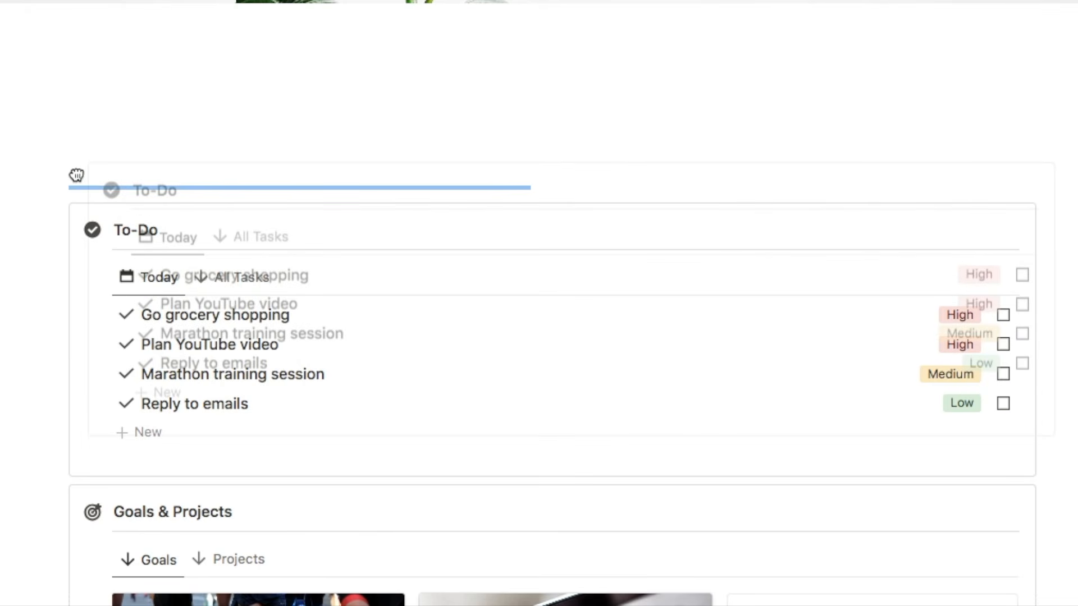
{"action": "left_click_drag", "start_coordinate": [76, 176], "coordinate": [76, 173]}
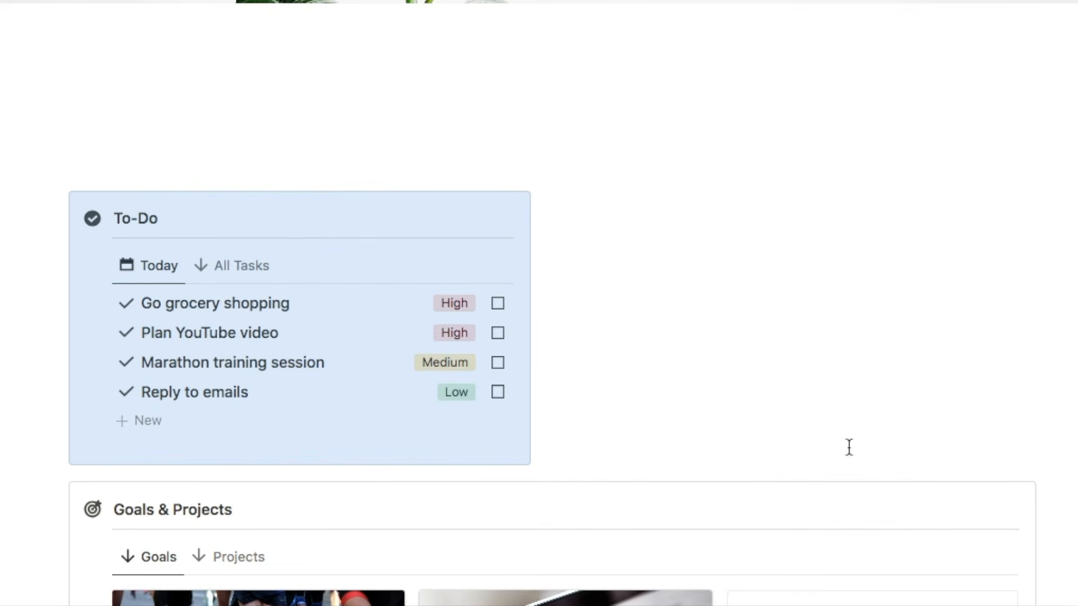
{"action": "scroll", "coordinate": [166, 234], "scroll_direction": "down", "scroll_amount": 4}
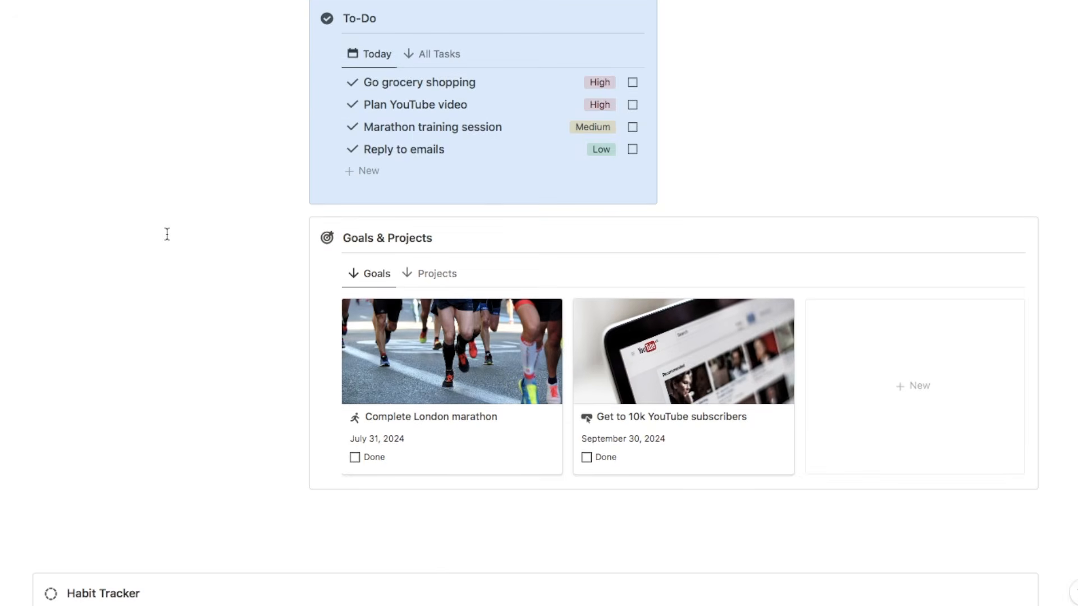
{"action": "scroll", "coordinate": [167, 234], "scroll_direction": "down", "scroll_amount": 4}
{"action": "left_click_drag", "start_coordinate": [25, 409], "coordinate": [682, 101]}
{"action": "scroll", "coordinate": [572, 269], "scroll_direction": "up", "scroll_amount": 5}
{"action": "left_click_drag", "start_coordinate": [583, 221], "coordinate": [662, 224]}
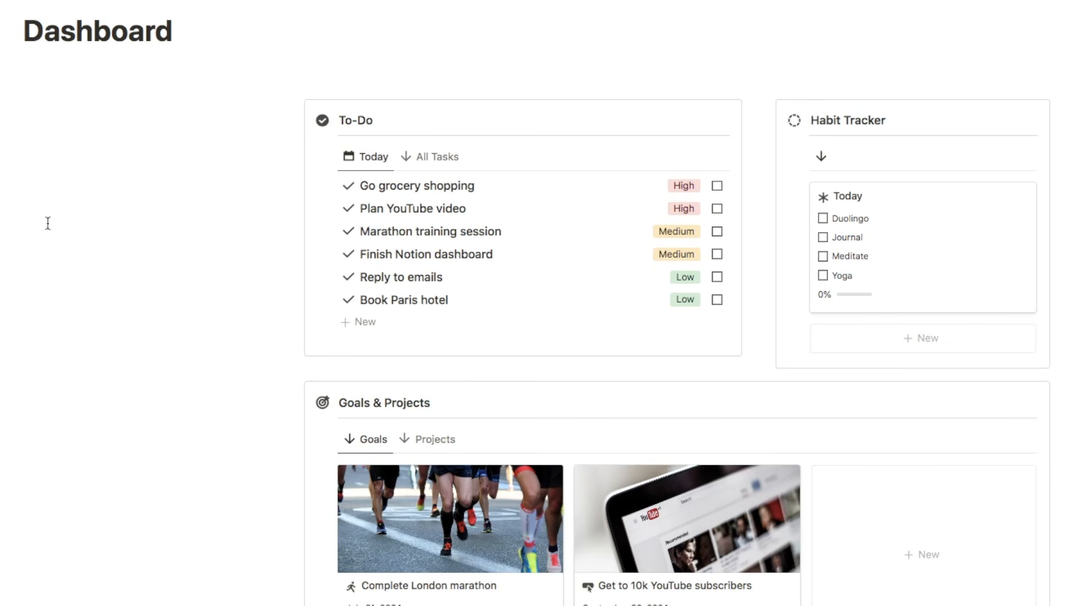
Insert a callout in the empty narrow column and title it Daily in bold.
{"action": "left_click", "coordinate": [107, 134]}
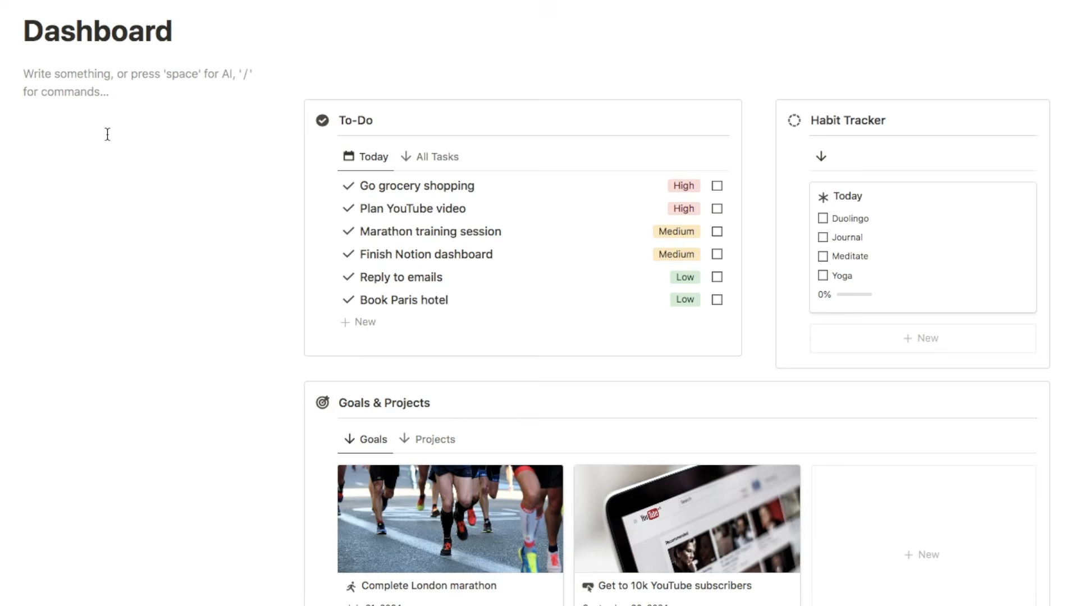
{"action": "type", "text": "/call"}
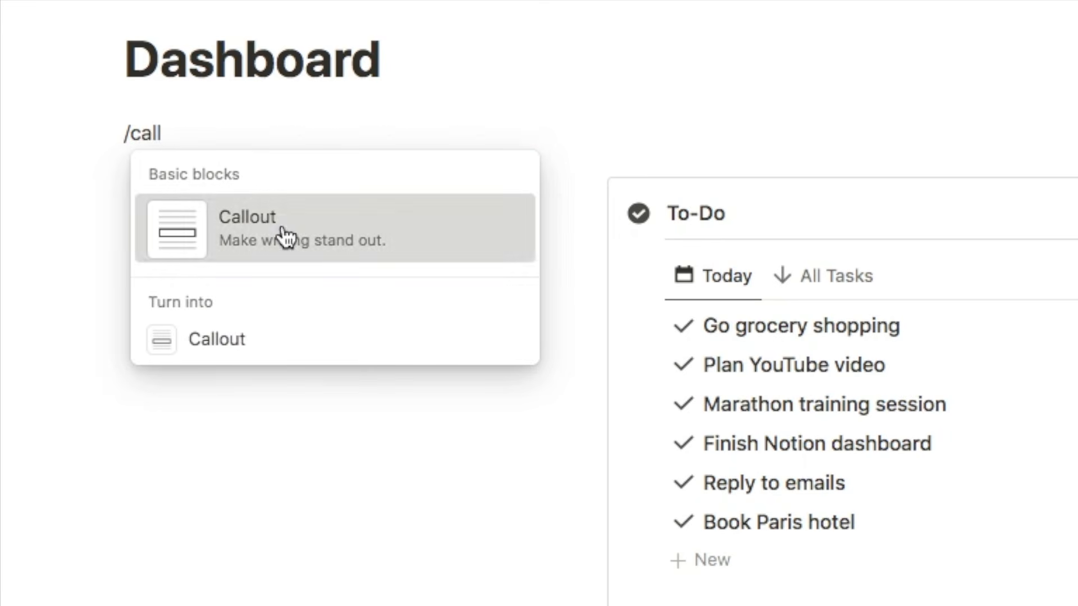
{"action": "left_click", "coordinate": [283, 230]}
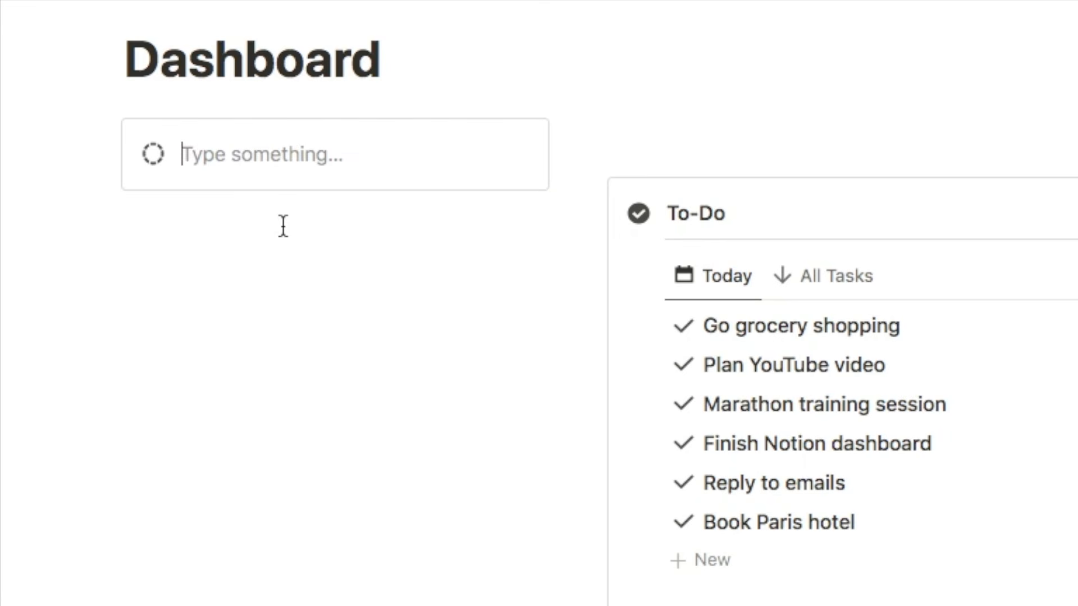
{"action": "type", "text": "Daily"}
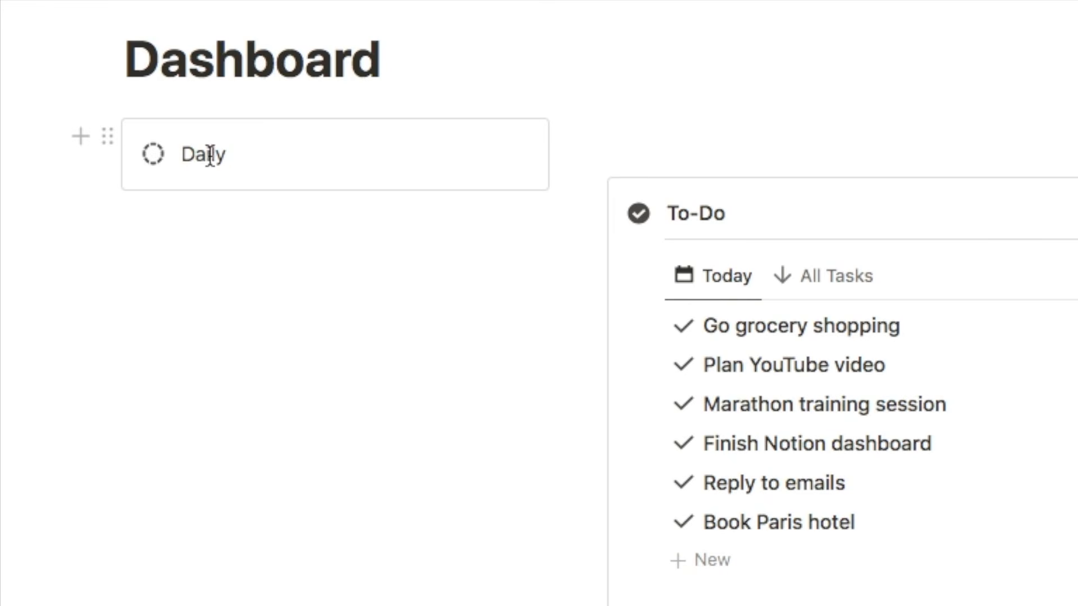
{"action": "double_click", "coordinate": [210, 156]}
{"action": "key", "text": "ctrl+b"}
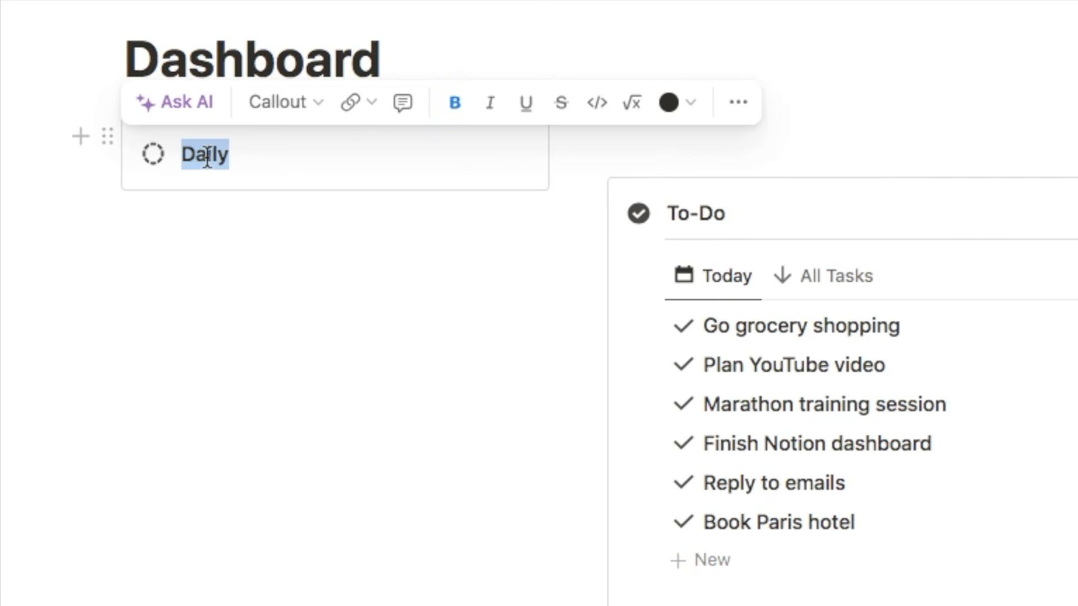
Change the Daily callout's icon to the sun.
{"action": "left_click", "coordinate": [153, 154]}
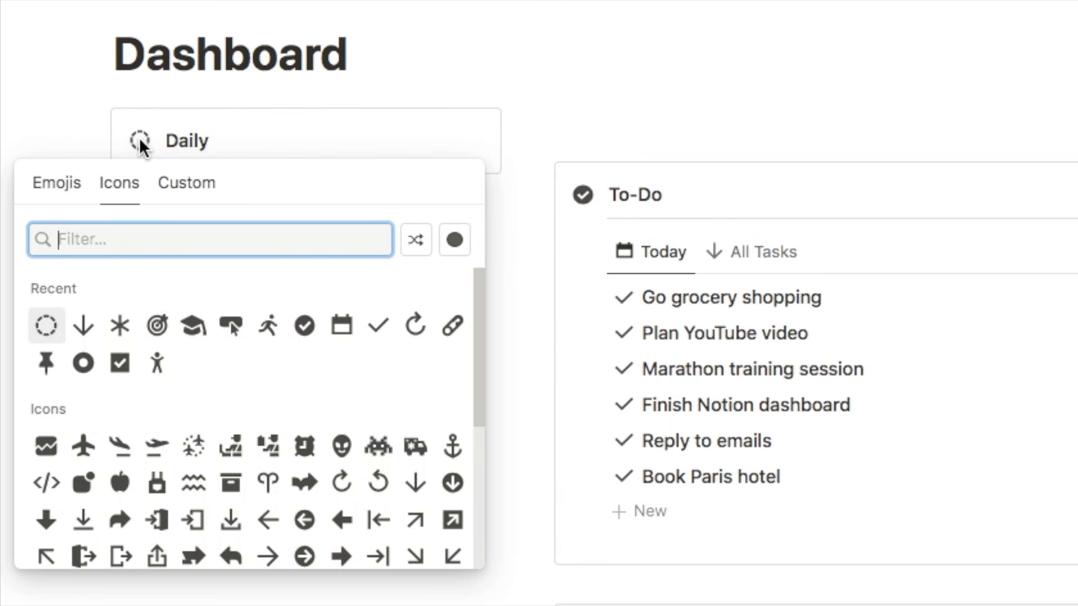
{"action": "type", "text": "sun"}
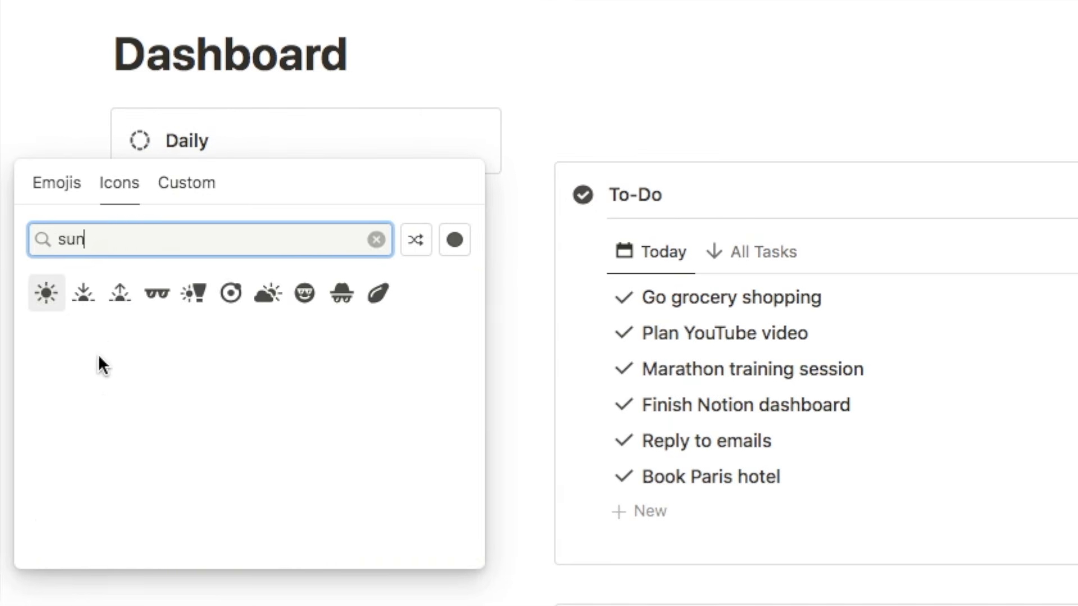
{"action": "left_click", "coordinate": [54, 299]}
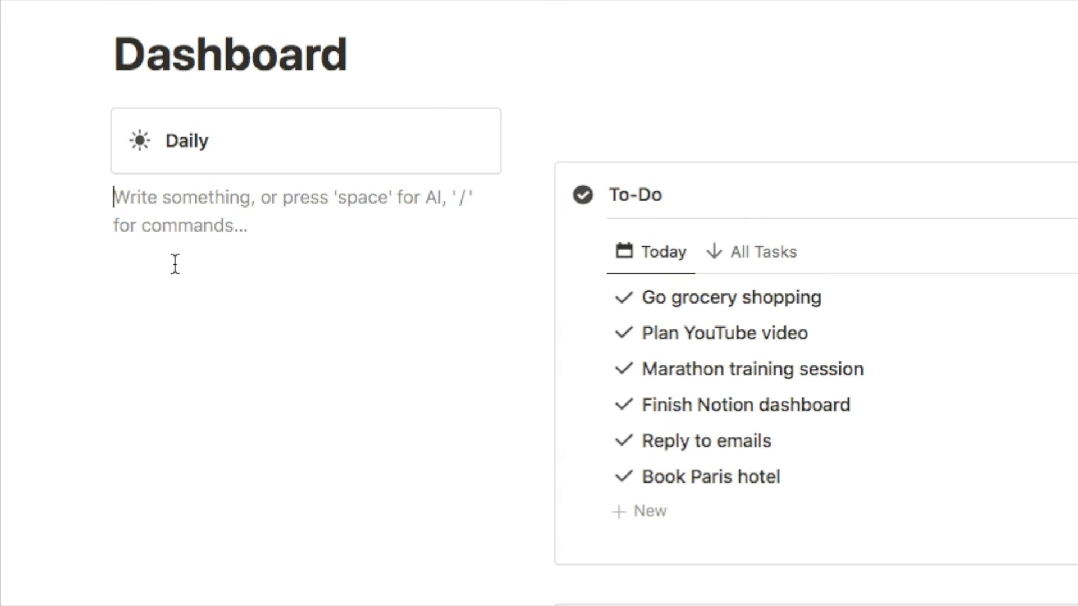
Add a link to the To-Do List page with the check-circle icon below the Daily callout.
{"action": "type", "text": "@"}
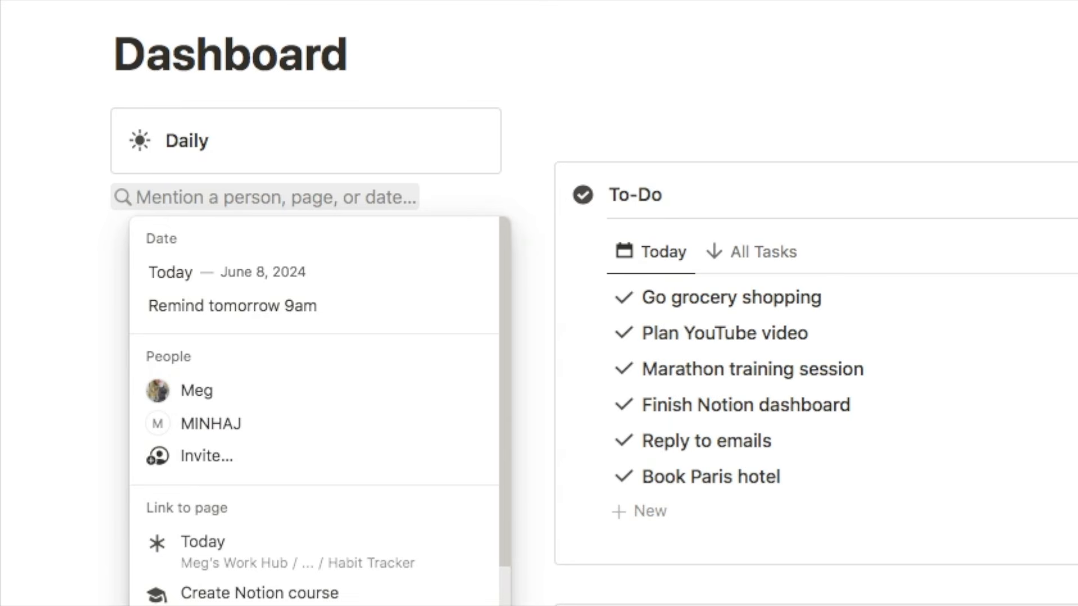
{"action": "type", "text": "to-do"}
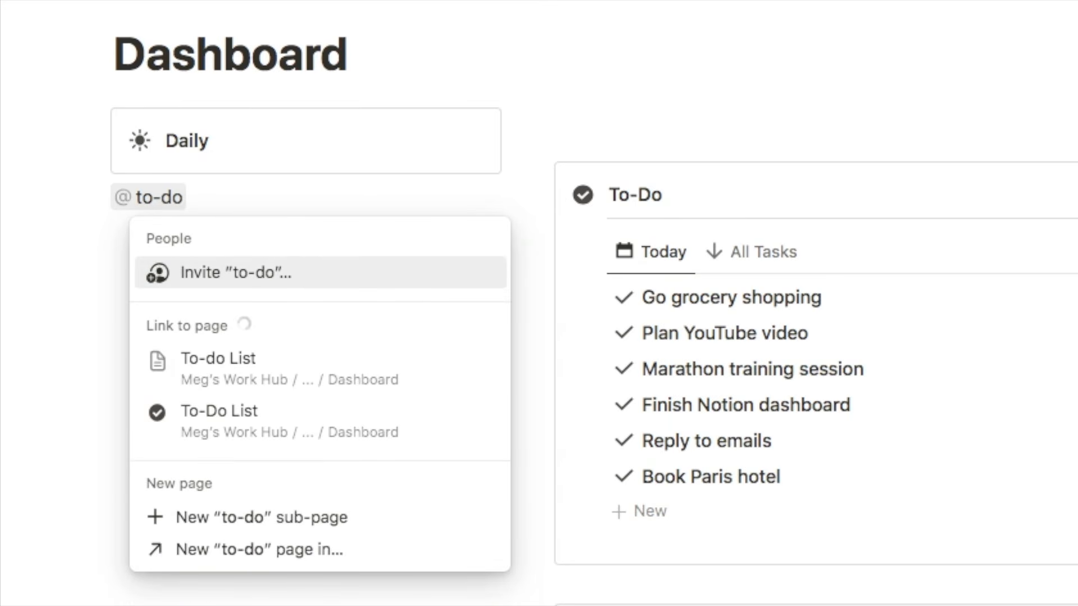
{"action": "left_click", "coordinate": [221, 425]}
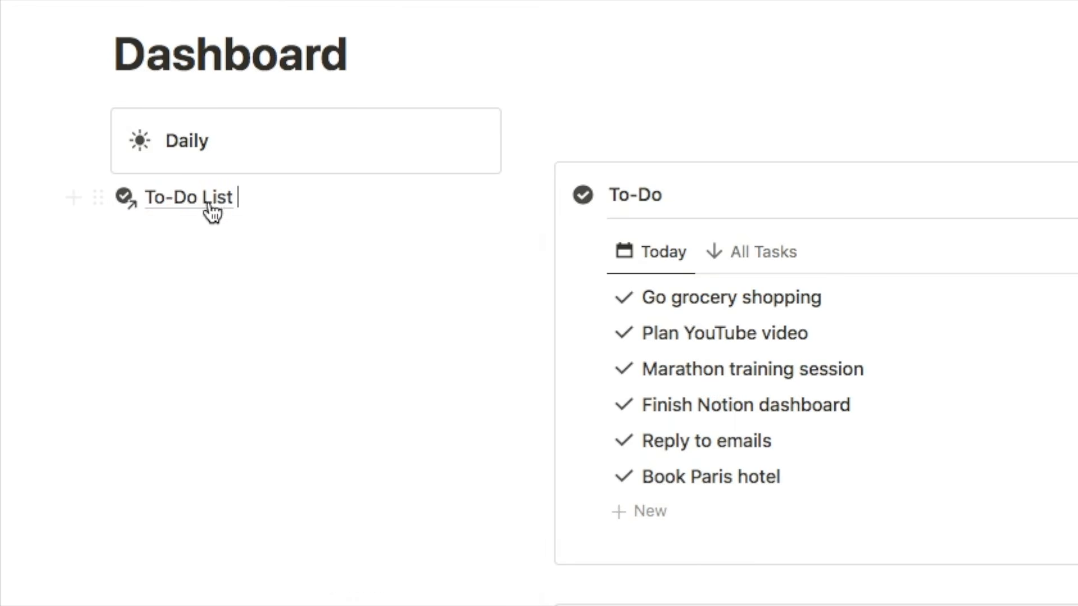
{"action": "mouse_move", "coordinate": [180, 208]}
Add a link to the Language Learning Hub's Habit Tracker page on a new line below the To-Do List link.
{"action": "key", "text": "Return"}
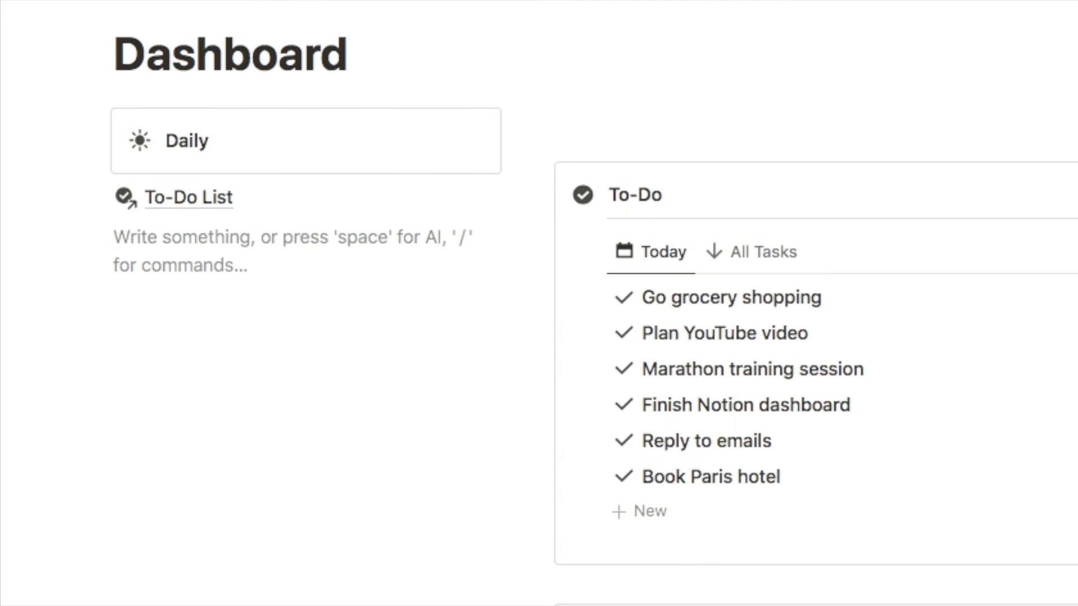
{"action": "type", "text": "@"}
{"action": "type", "text": "habit"}
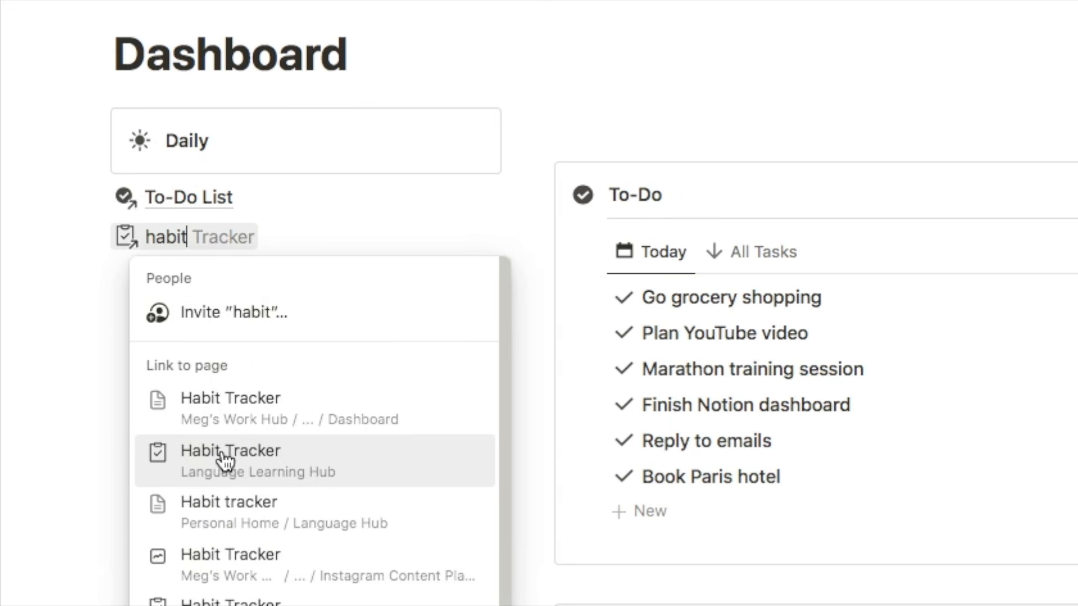
{"action": "left_click", "coordinate": [222, 463]}
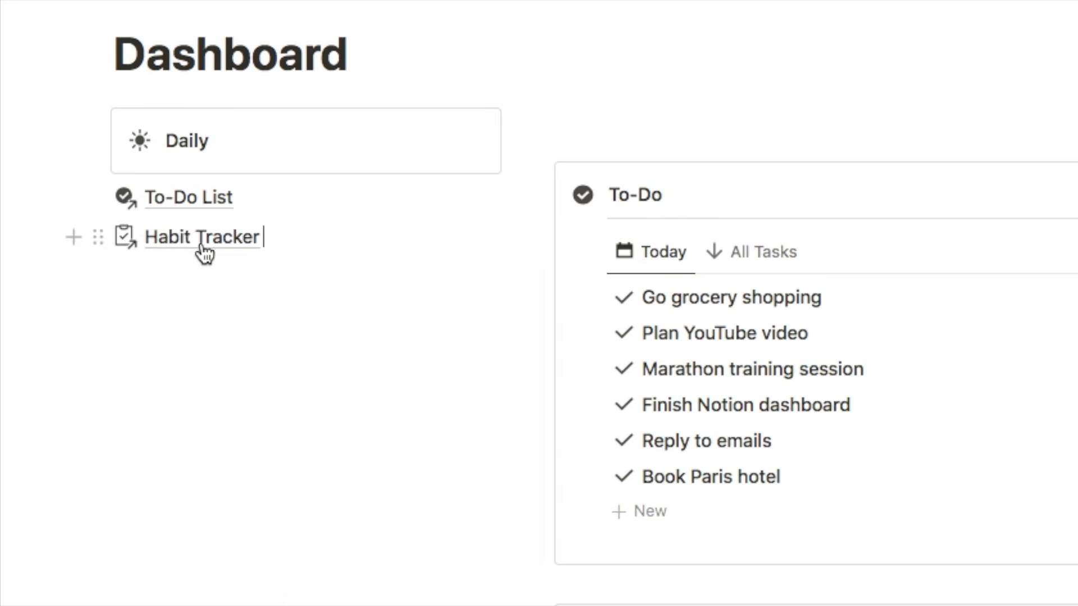
Add a link to the Journal page below Habit Tracker and move all three page links into the Daily callout.
{"action": "mouse_move", "coordinate": [221, 241]}
{"action": "type", "text": "@"}
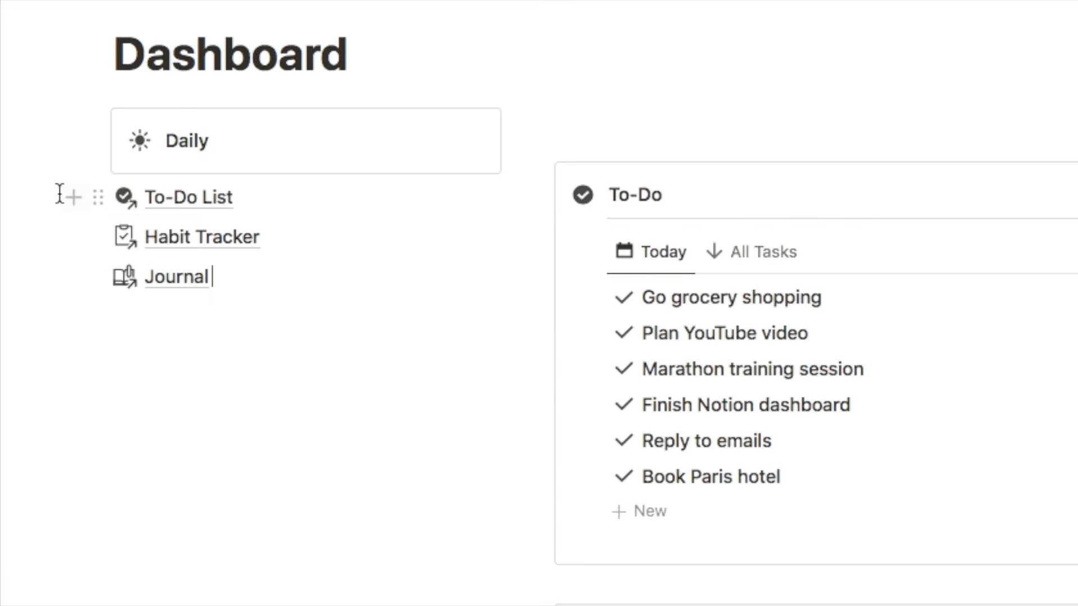
{"action": "left_click_drag", "start_coordinate": [56, 195], "coordinate": [200, 291]}
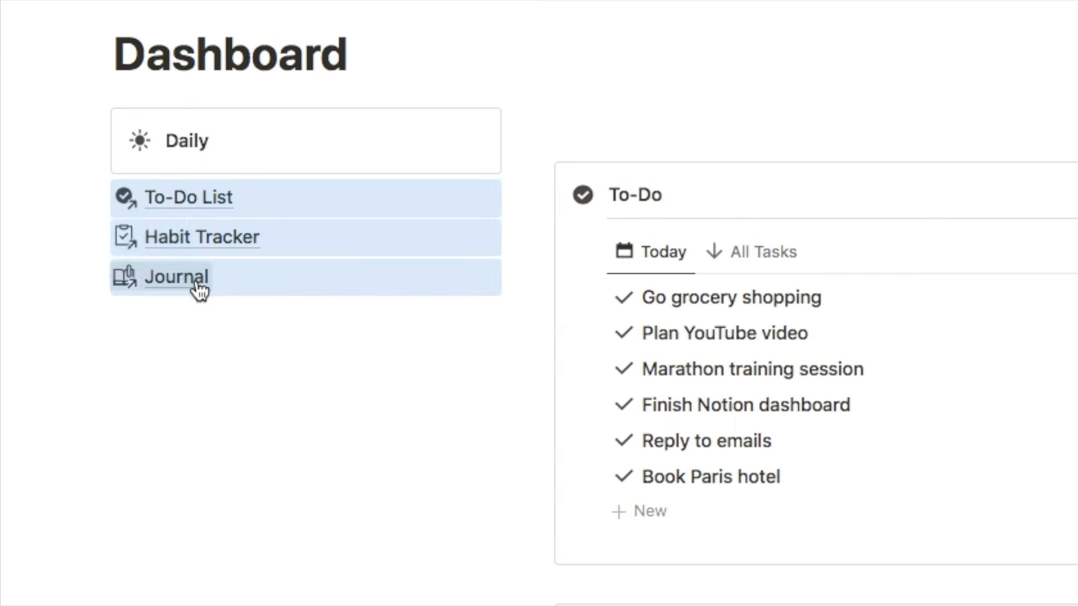
{"action": "left_click_drag", "start_coordinate": [93, 195], "coordinate": [176, 151]}
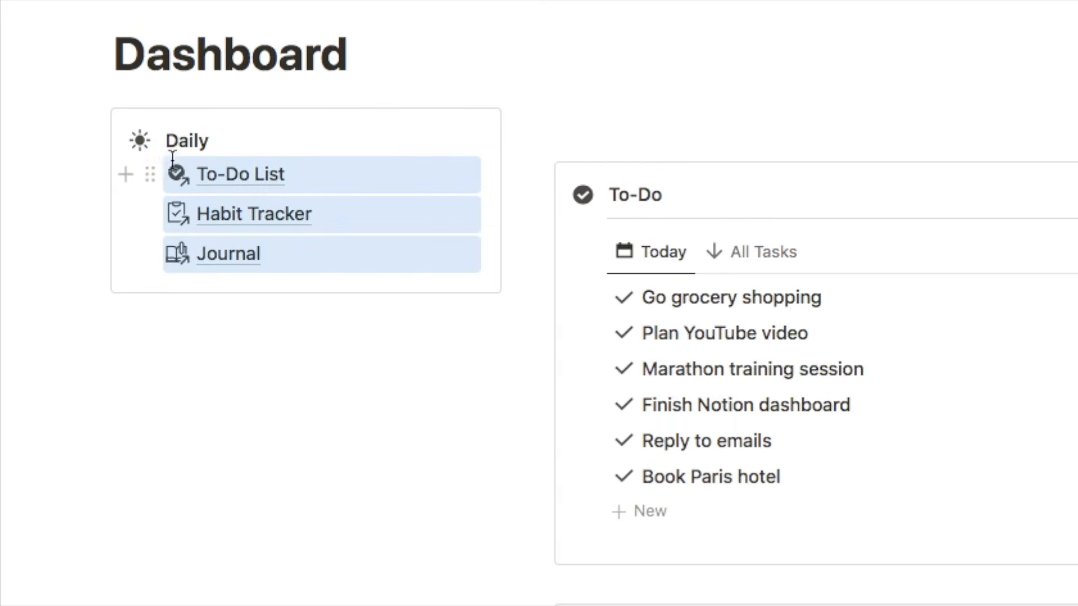
Insert a divider between the Daily title and the To-Do List link inside the callout.
{"action": "left_click", "coordinate": [247, 132]}
{"action": "key", "text": "Return"}
{"action": "type", "text": "---"}
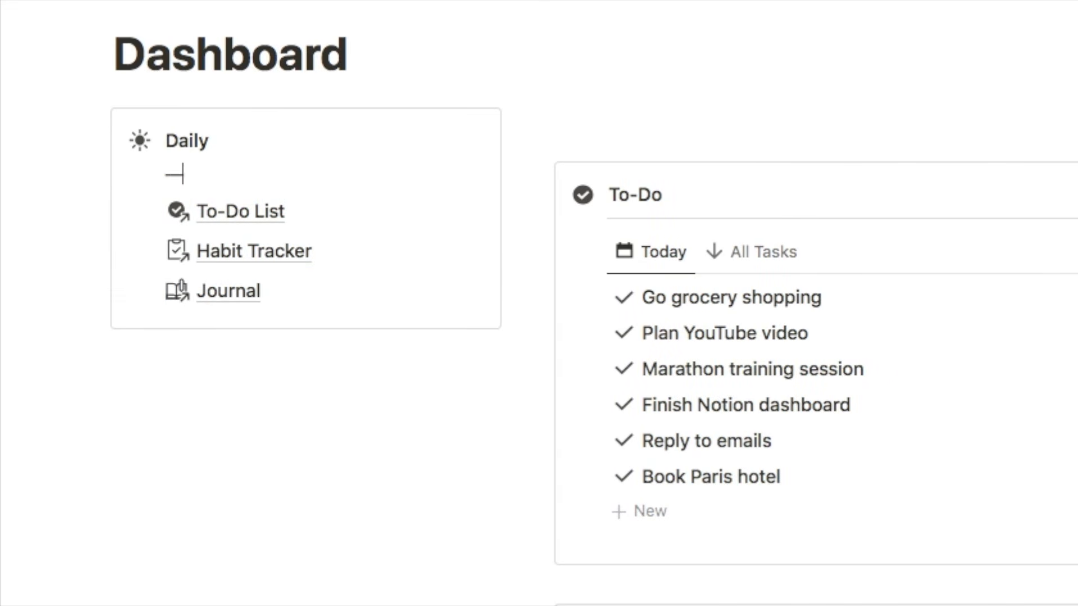
{"action": "key", "text": "BackSpace"}
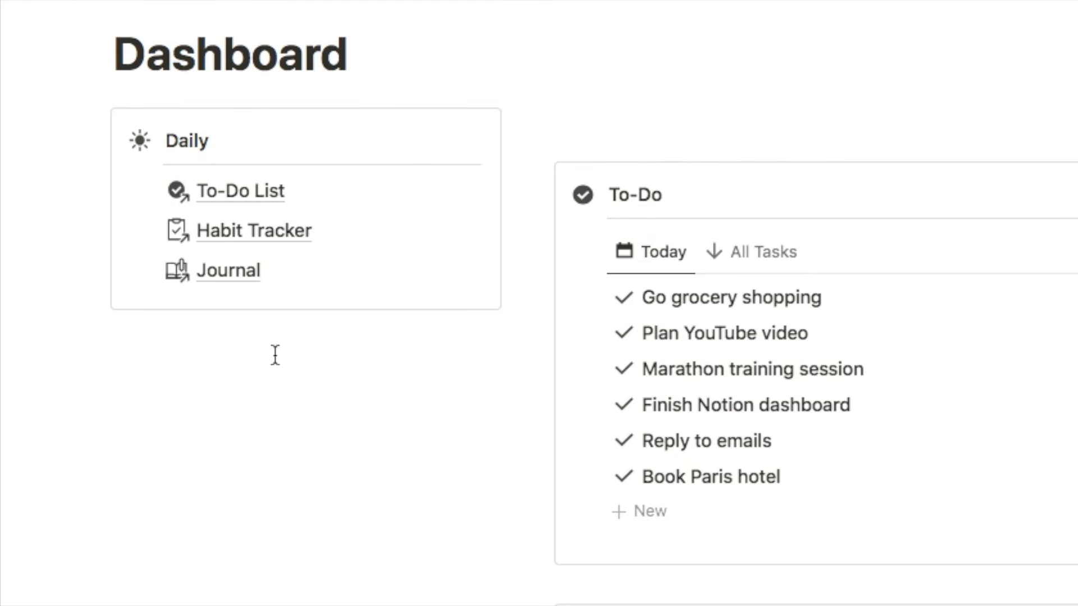
Duplicate the Daily callout and delete the three page links from the copy.
{"action": "left_click", "coordinate": [99, 120]}
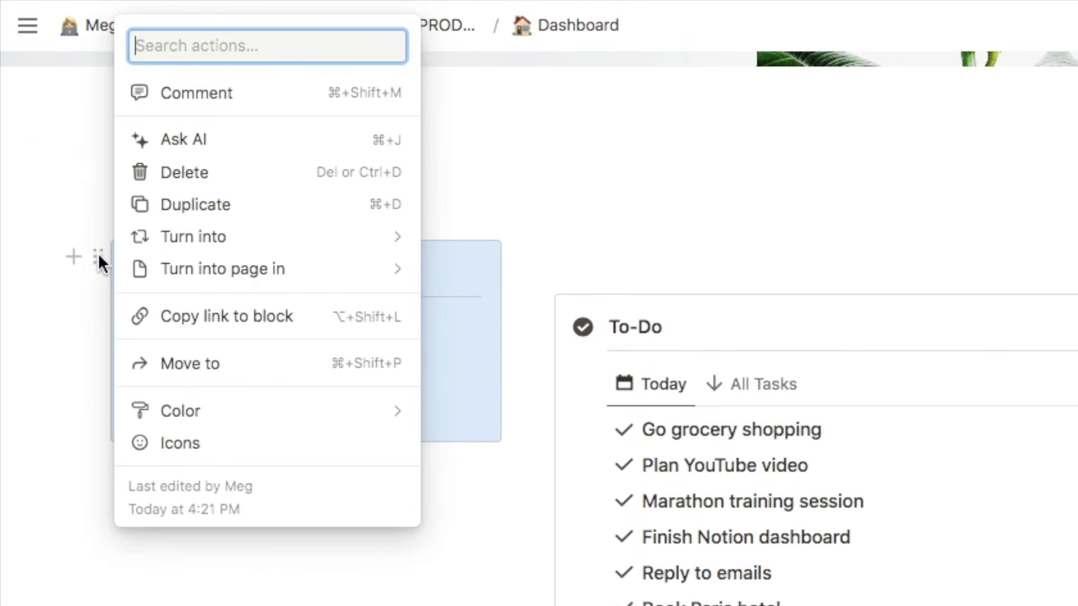
{"action": "left_click", "coordinate": [223, 212]}
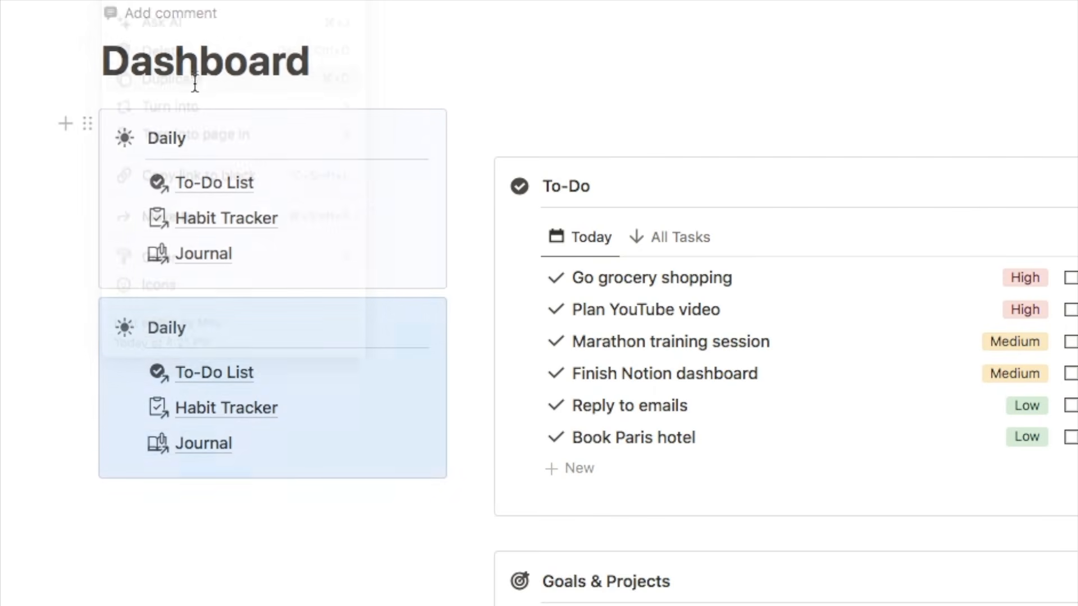
{"action": "left_click", "coordinate": [250, 500]}
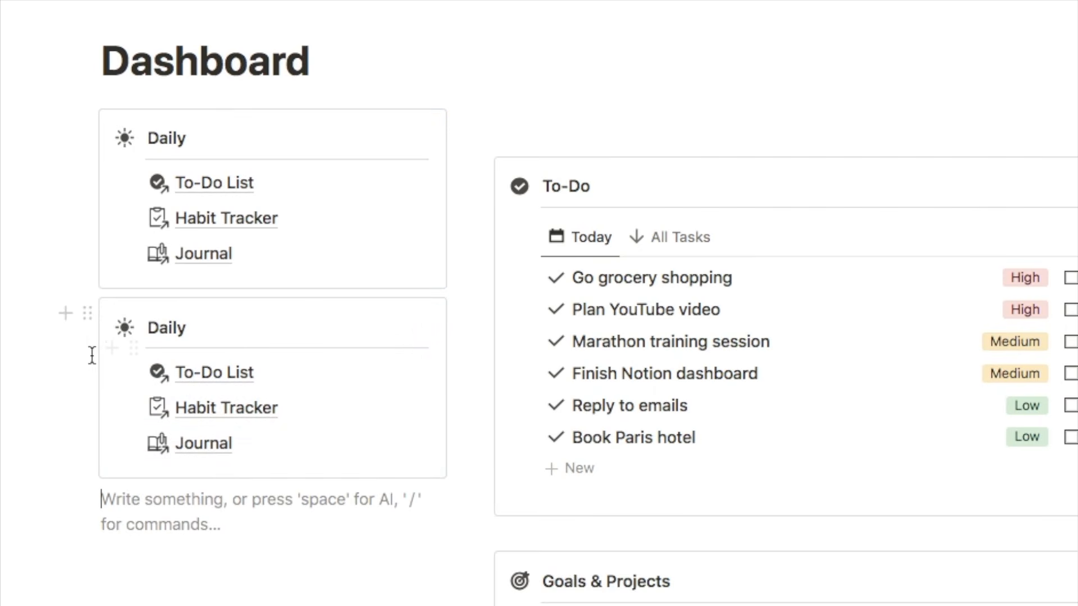
{"action": "left_click_drag", "start_coordinate": [76, 369], "coordinate": [247, 442]}
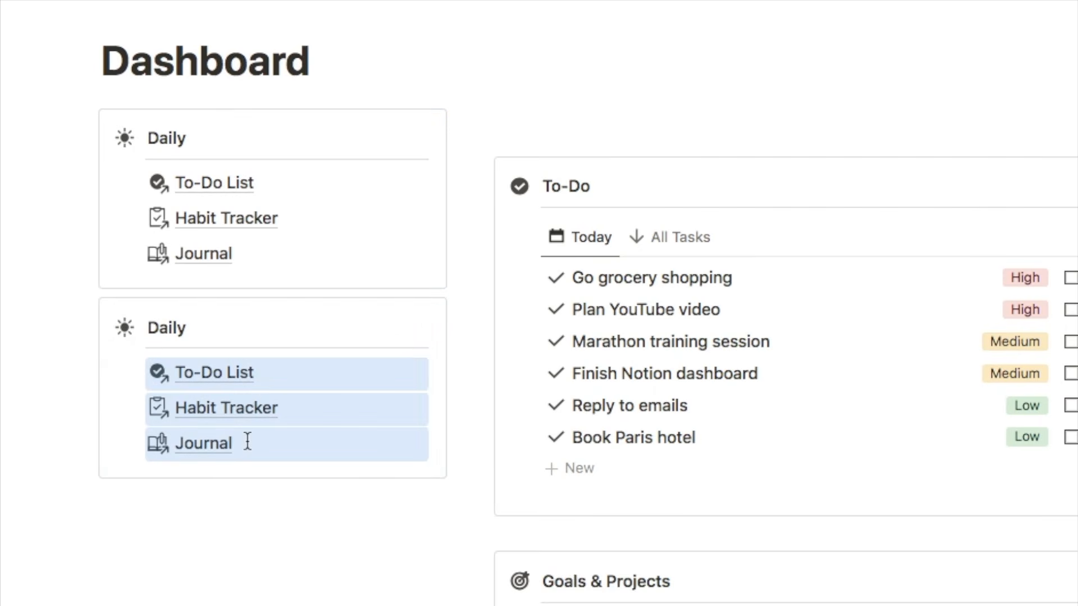
{"action": "key", "text": "BackSpace"}
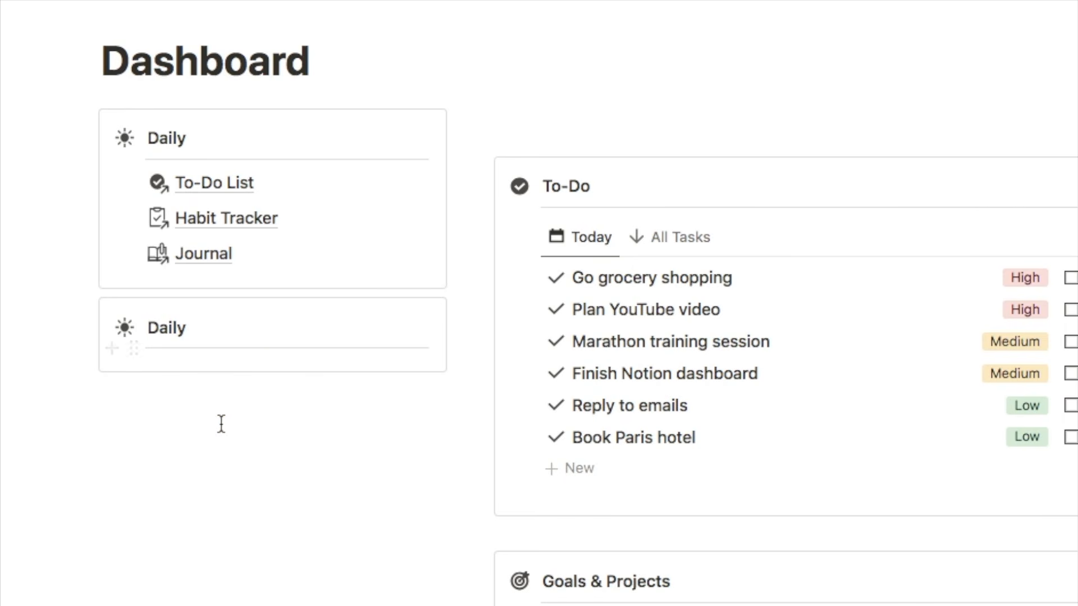
Retitle the duplicated callout Personal in bold and change its icon to the solid head-and-shoulders person.
{"action": "double_click", "coordinate": [169, 328]}
{"action": "type", "text": "Personal"}
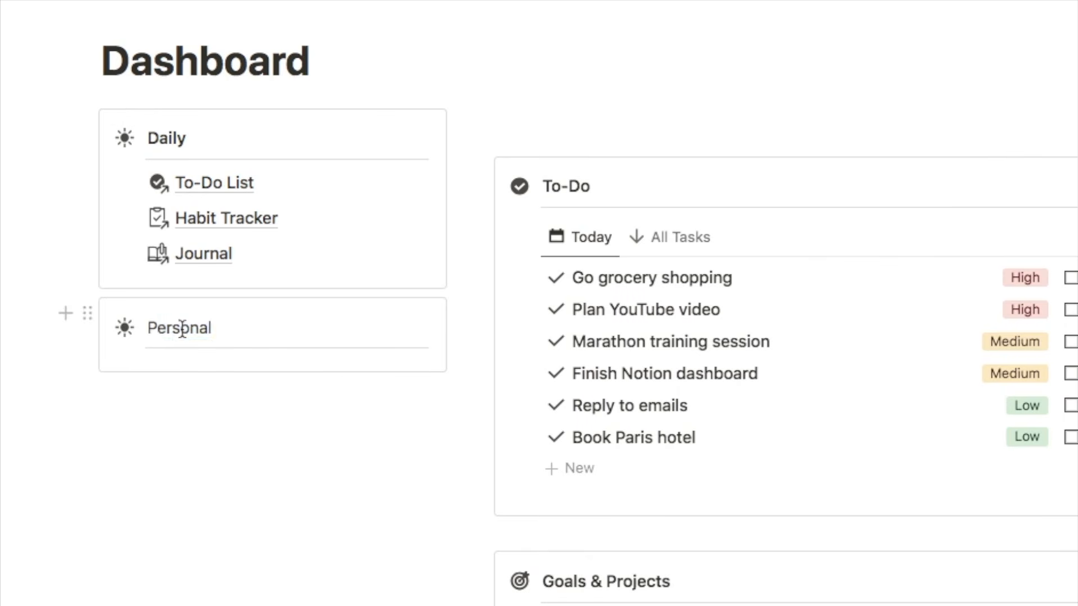
{"action": "double_click", "coordinate": [182, 328]}
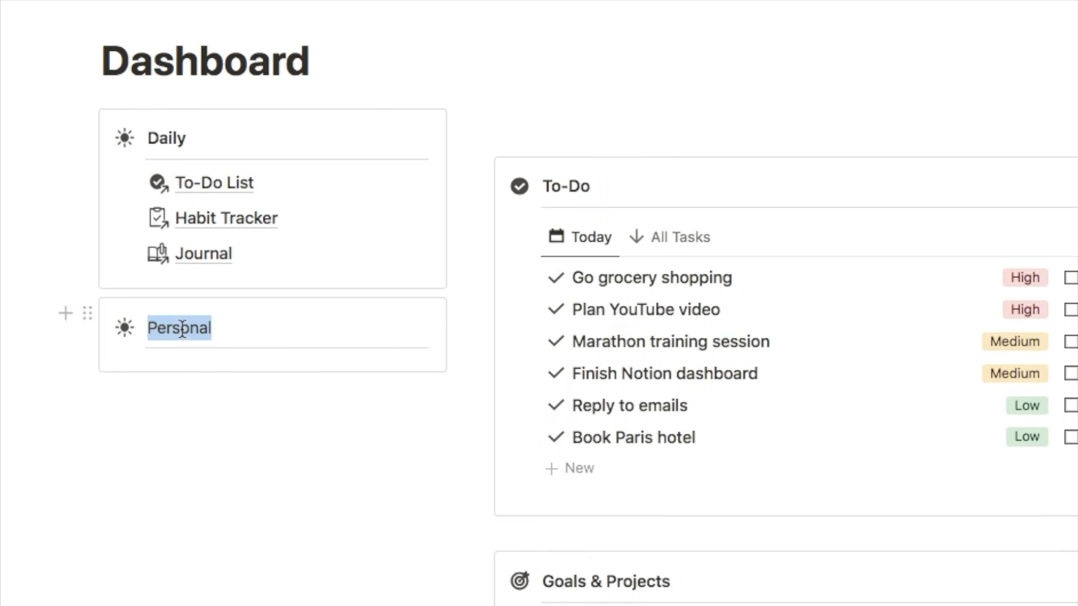
{"action": "left_click", "coordinate": [125, 330]}
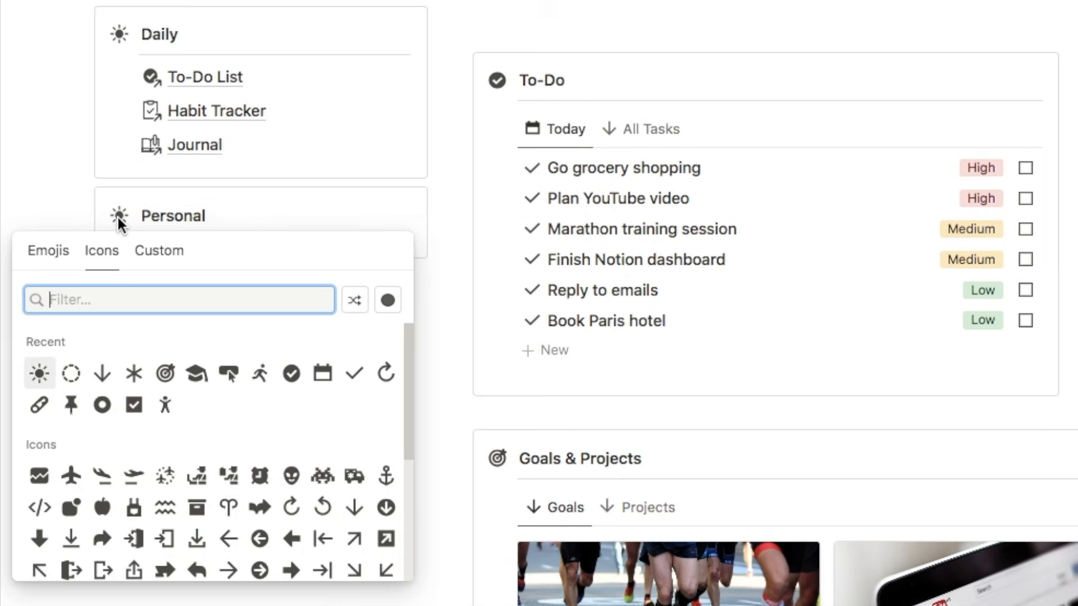
{"action": "type", "text": "perso"}
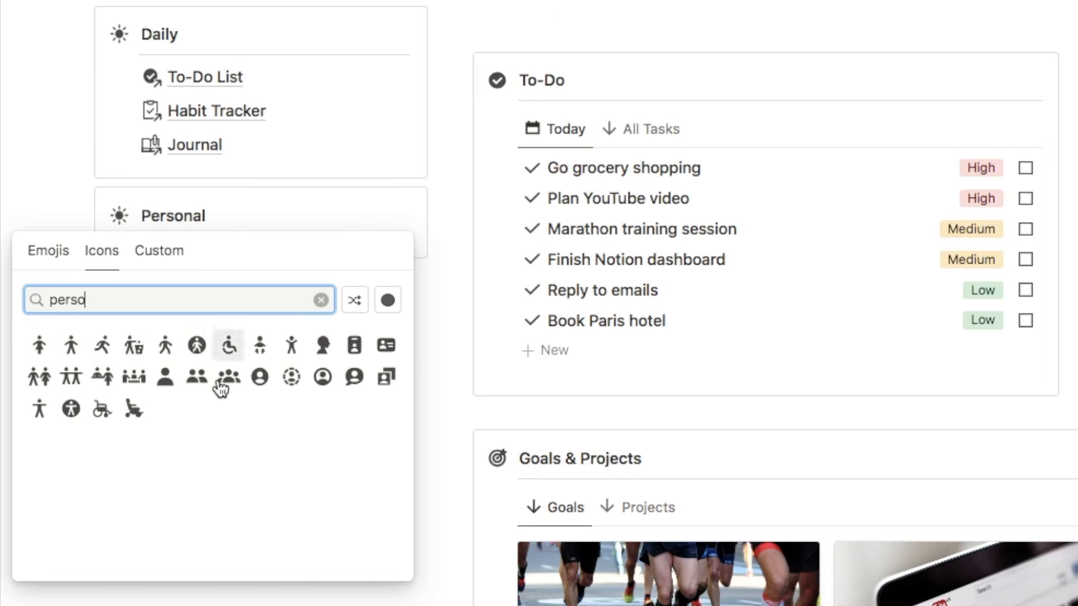
{"action": "left_click", "coordinate": [165, 376]}
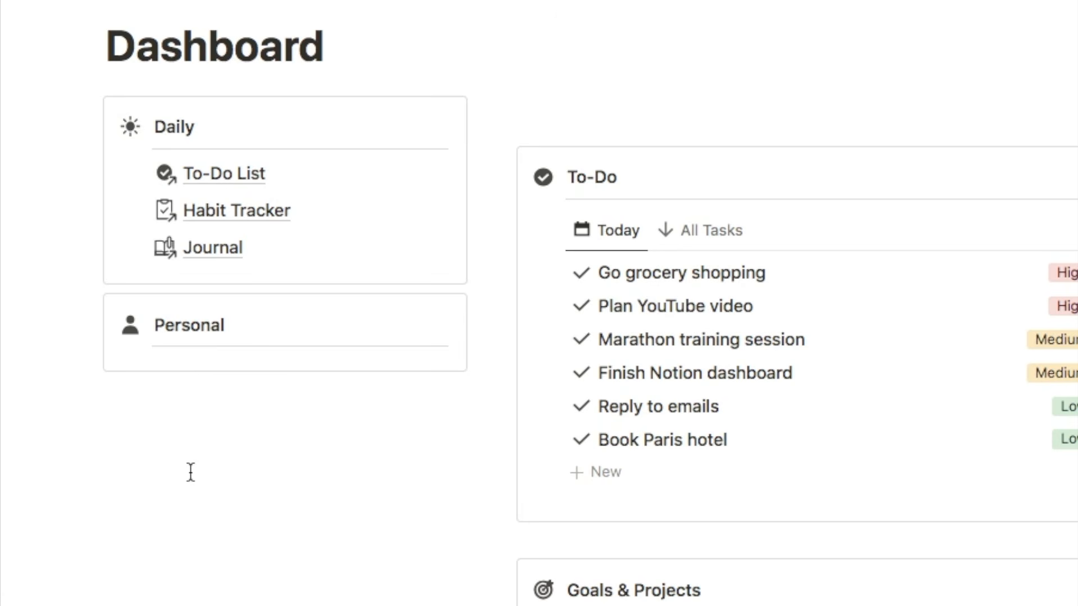
Add links to the Finance Tracker, Workouts and Goals pages and move them under the divider in the Personal callout.
{"action": "left_click", "coordinate": [160, 409]}
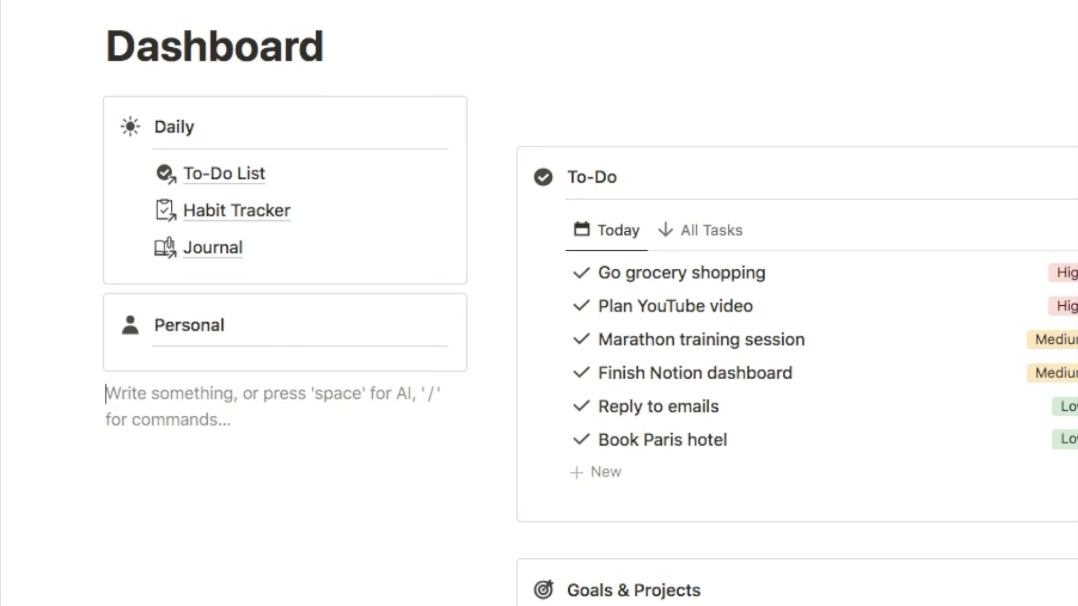
{"action": "type", "text": "@"}
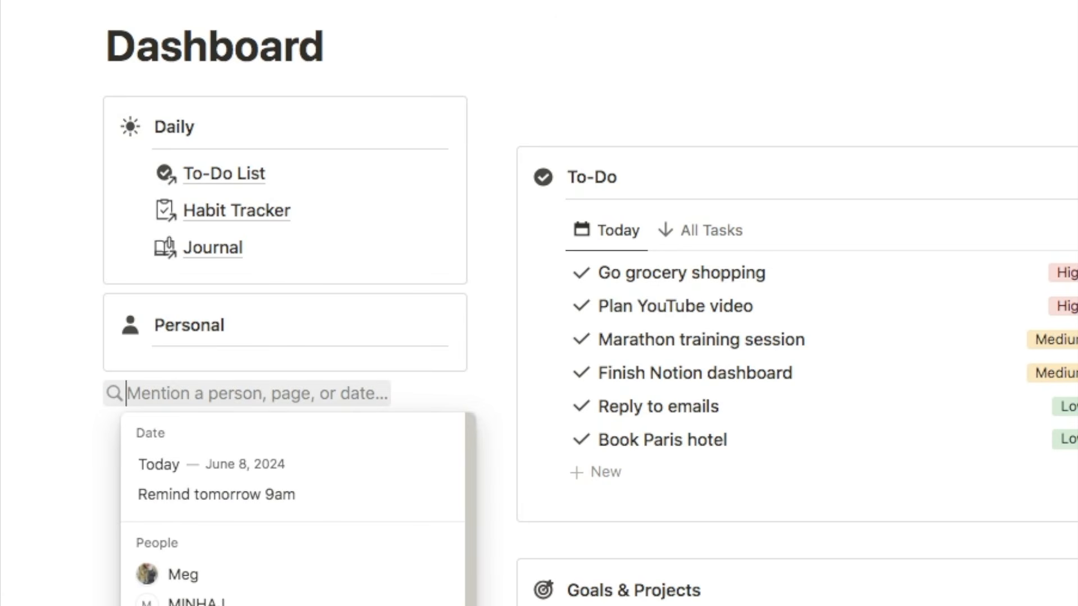
{"action": "type", "text": "fi"}
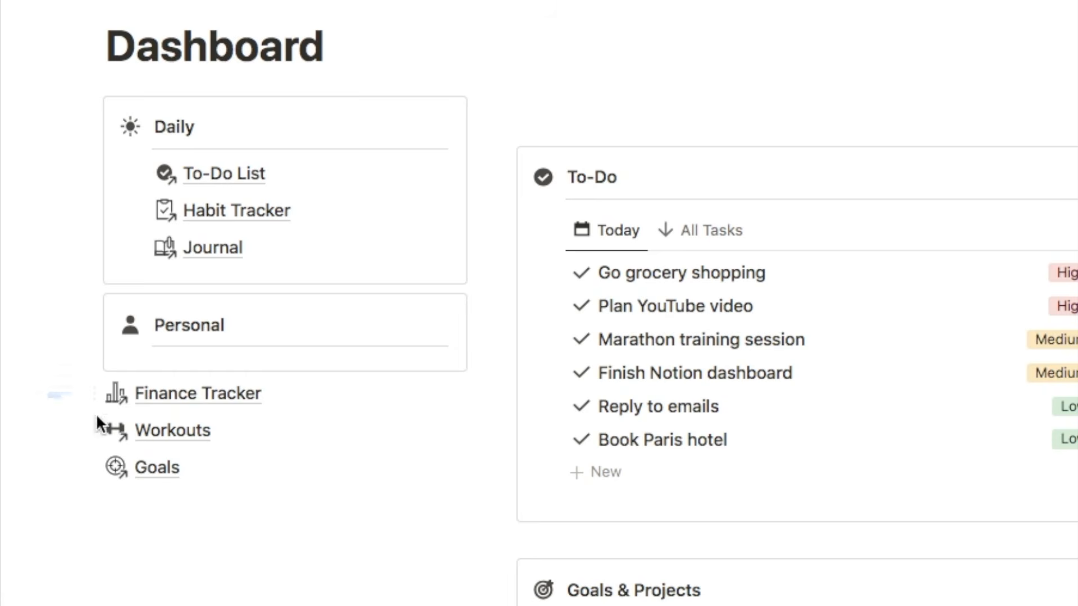
{"action": "left_click_drag", "start_coordinate": [97, 422], "coordinate": [180, 464]}
{"action": "left_click_drag", "start_coordinate": [85, 392], "coordinate": [165, 349]}
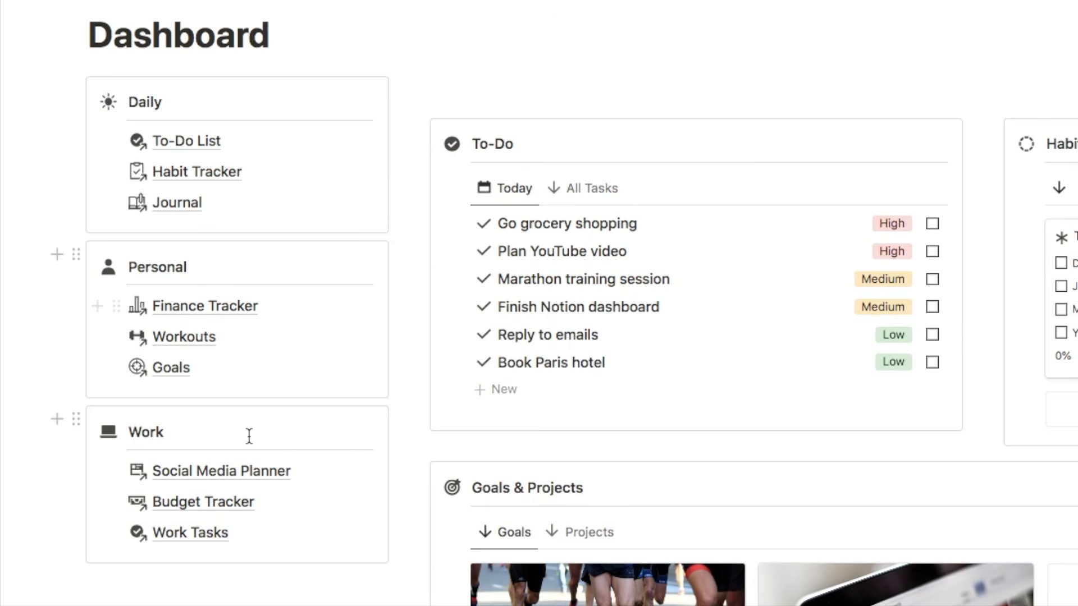
Insert a Button block below the Work callout, leaving one blank line between them.
{"action": "scroll", "coordinate": [246, 438], "scroll_direction": "down", "scroll_amount": 3}
{"action": "scroll", "coordinate": [249, 446], "scroll_direction": "up", "scroll_amount": 3}
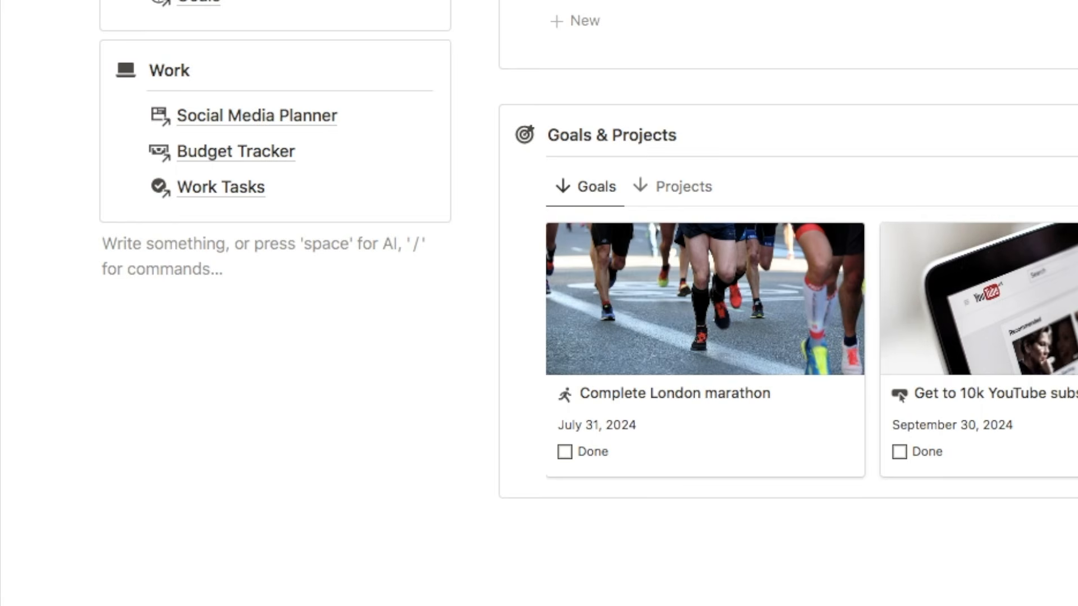
{"action": "key", "text": "Return"}
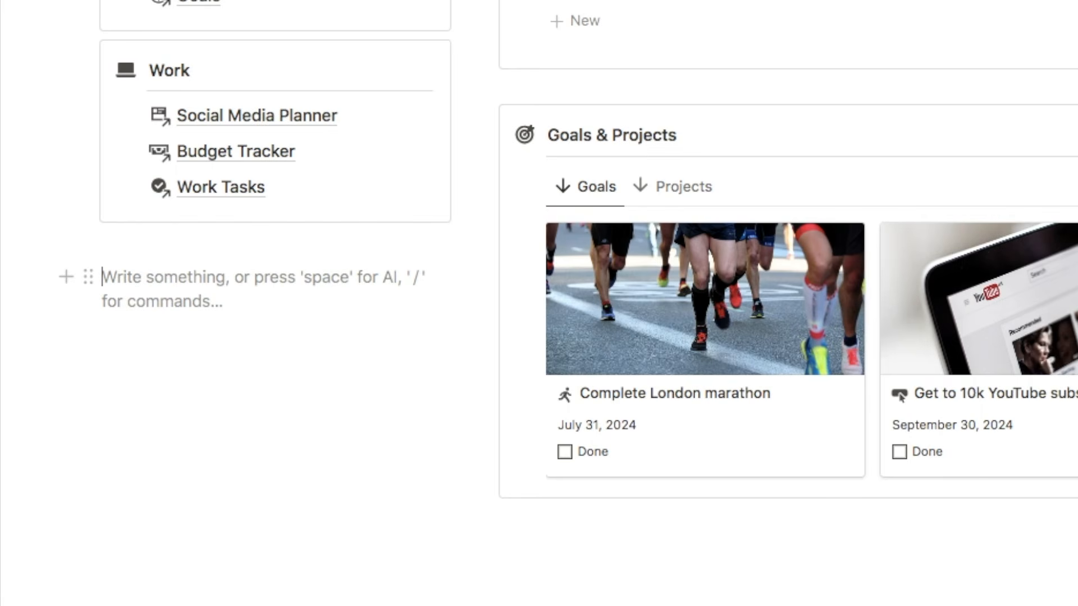
{"action": "type", "text": "/butt"}
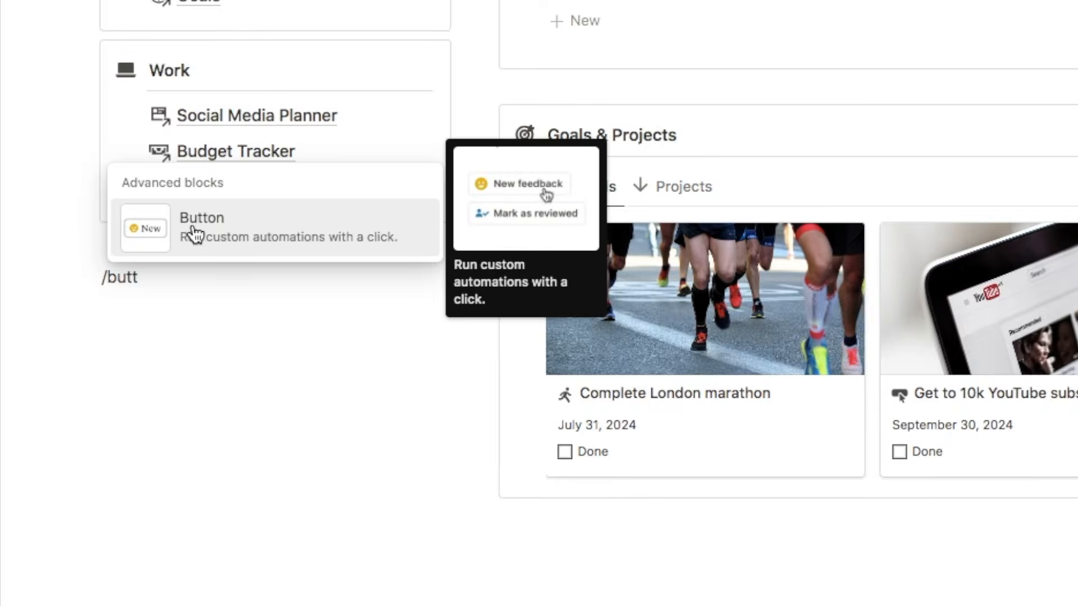
{"action": "left_click", "coordinate": [212, 235]}
{"action": "scroll", "coordinate": [190, 338], "scroll_direction": "down", "scroll_amount": 1}
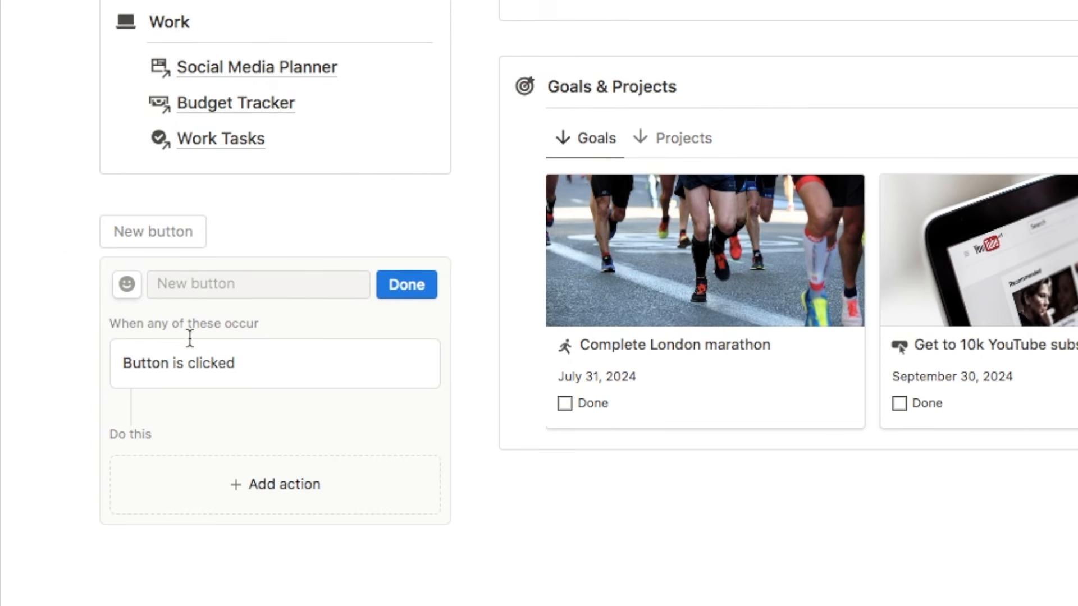
Name the new button Add New Task and give it a green checkmark icon.
{"action": "left_click", "coordinate": [179, 283]}
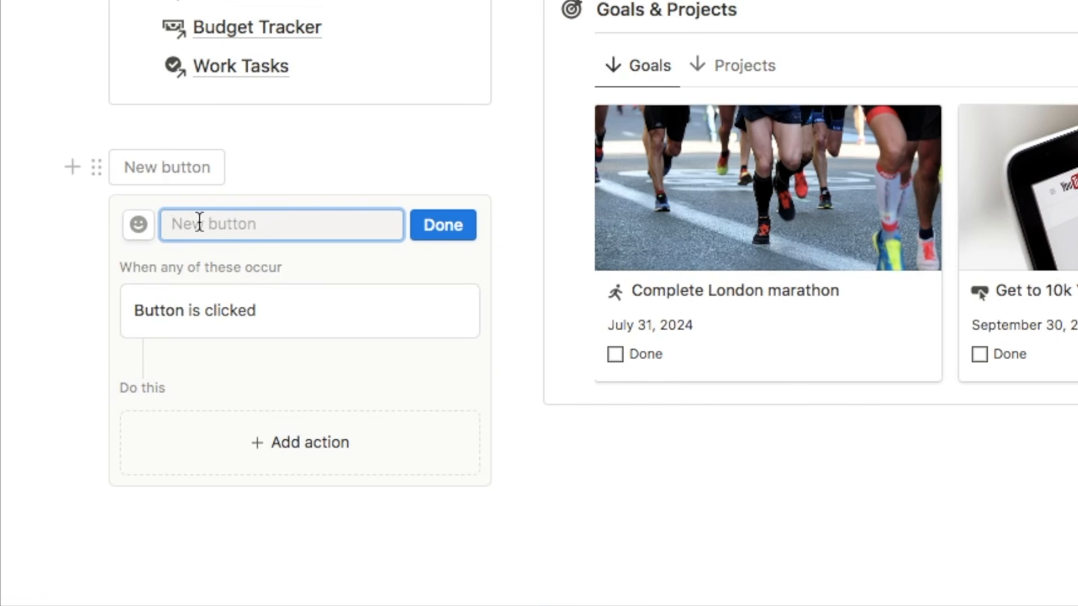
{"action": "type", "text": "Ad"}
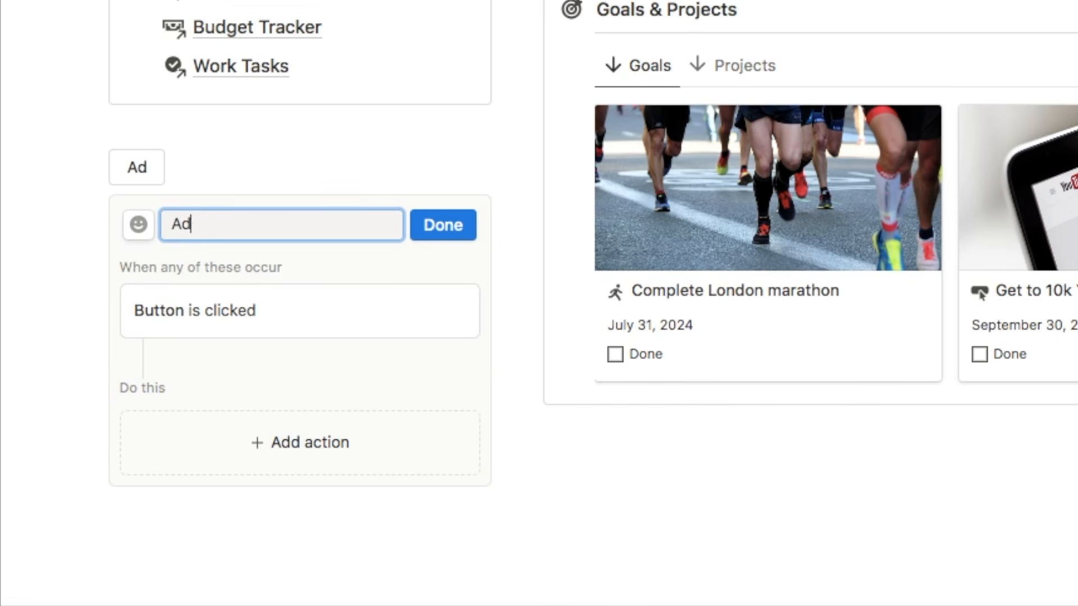
{"action": "type", "text": "d New Task"}
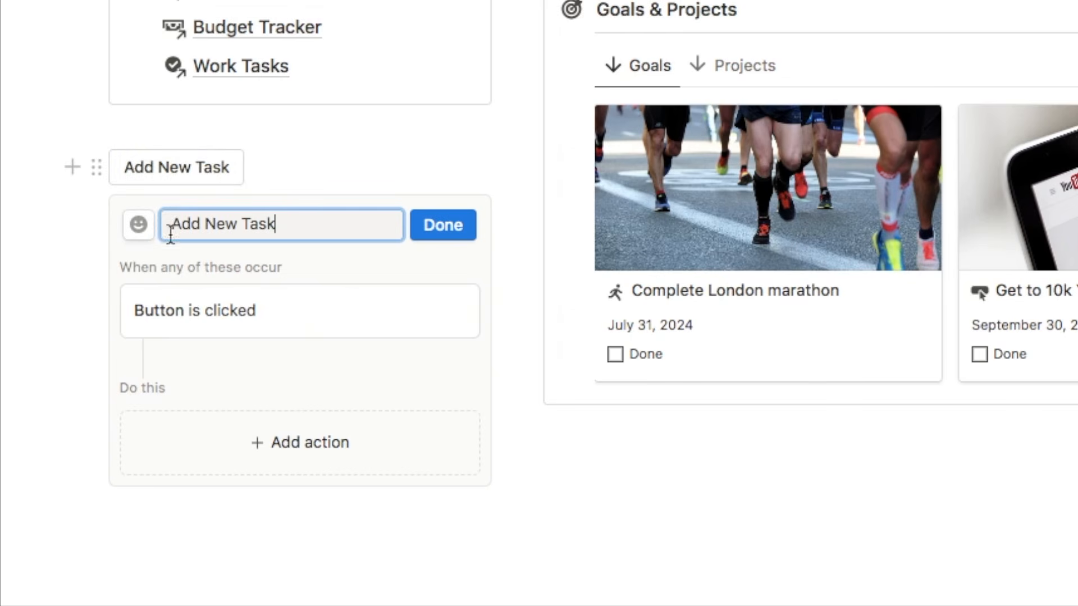
{"action": "left_click", "coordinate": [138, 227]}
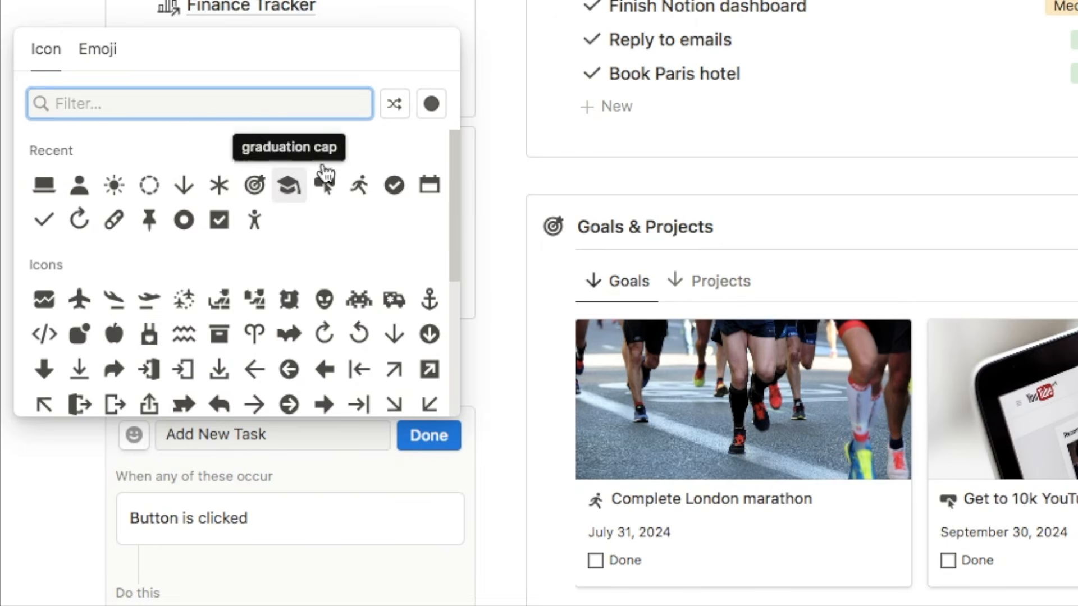
{"action": "left_click", "coordinate": [431, 103]}
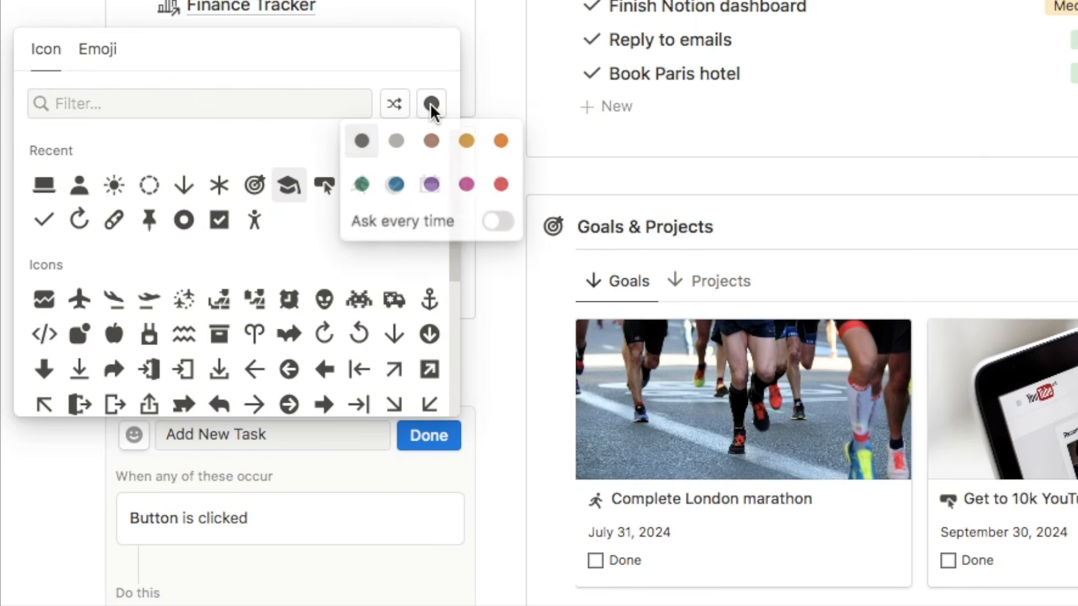
{"action": "left_click", "coordinate": [362, 185]}
{"action": "left_click", "coordinate": [44, 223]}
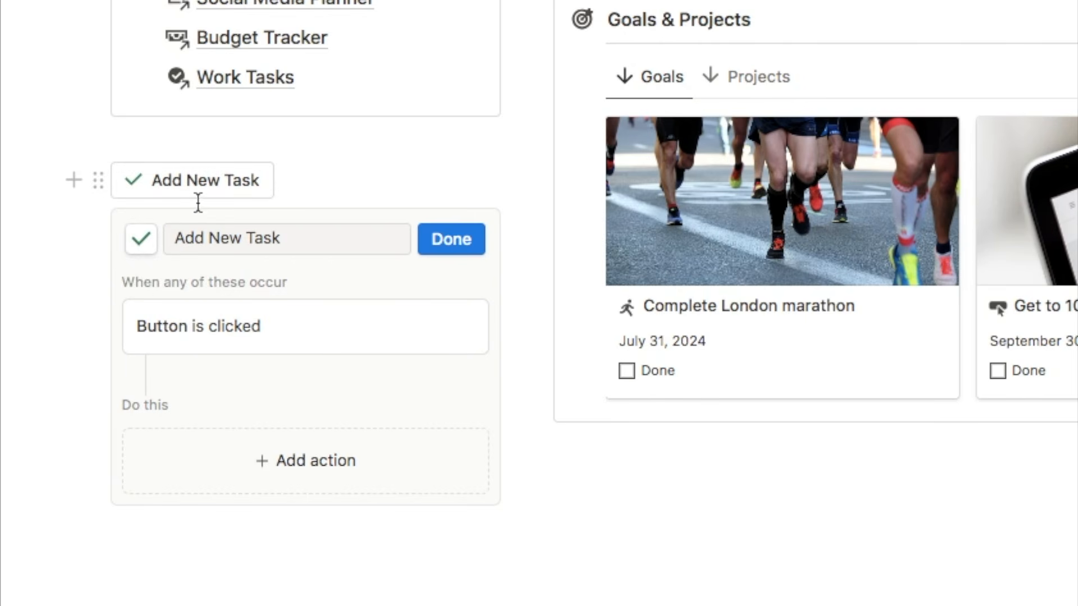
Add an action to the Add New Task button that adds a page to the Dashboard's To-do List database.
{"action": "left_click", "coordinate": [302, 477]}
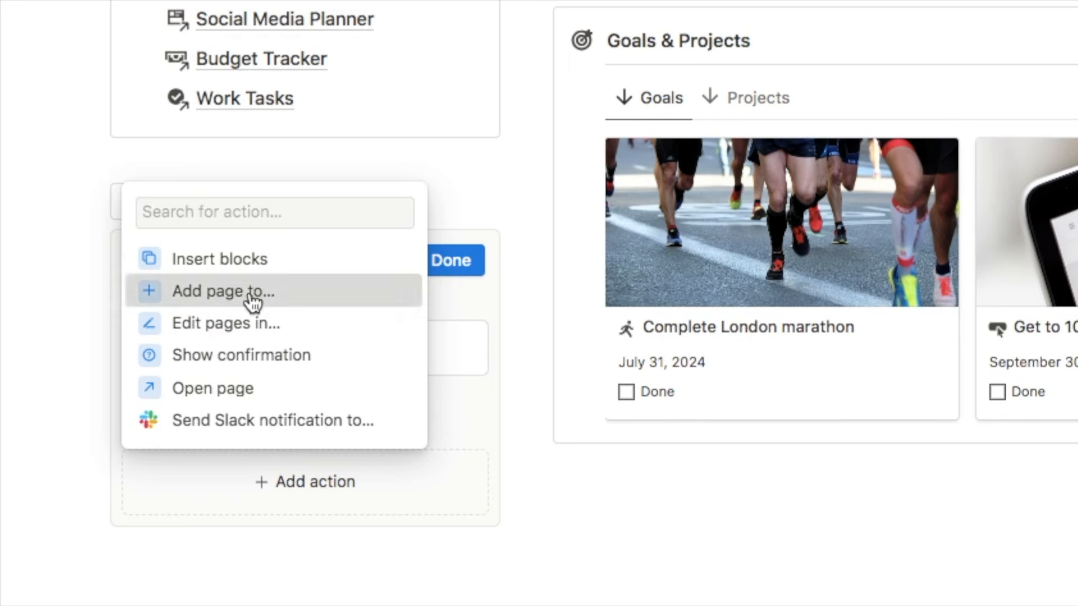
{"action": "left_click", "coordinate": [247, 290]}
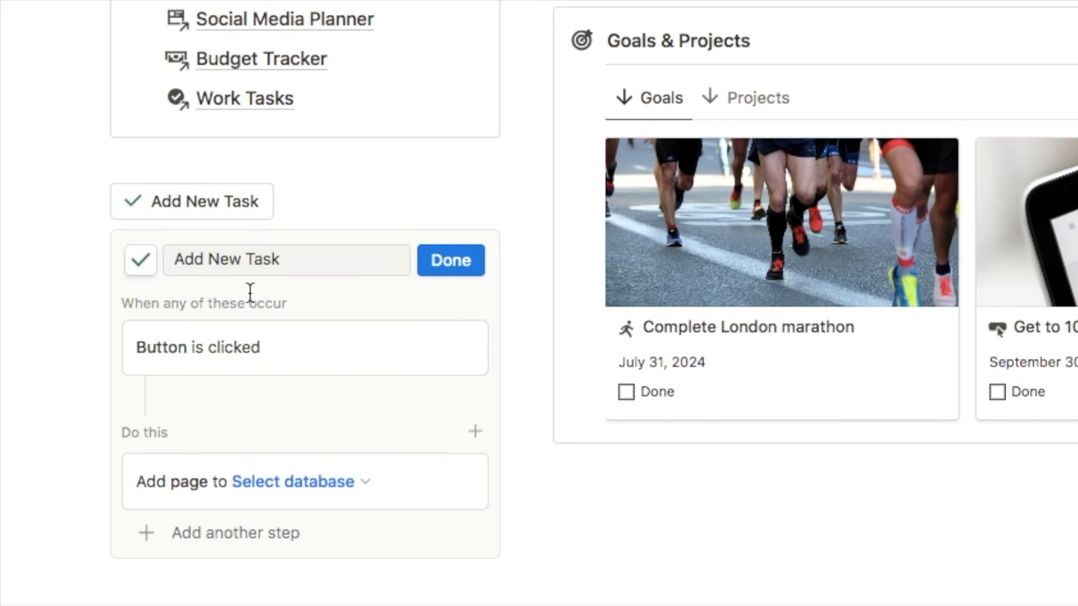
{"action": "scroll", "coordinate": [250, 291], "scroll_direction": "down", "scroll_amount": 3}
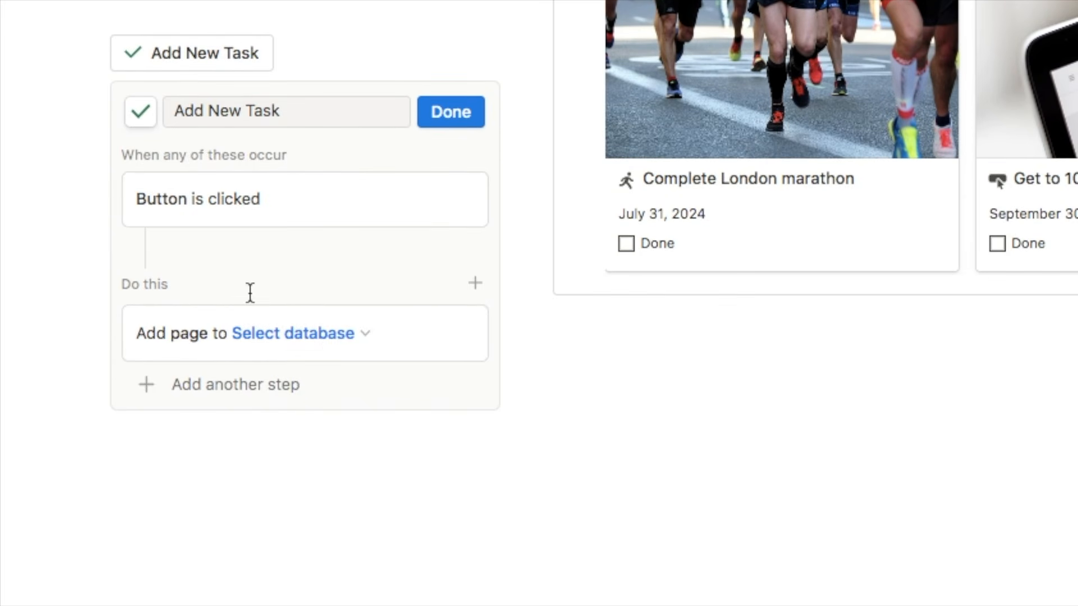
{"action": "left_click", "coordinate": [271, 339]}
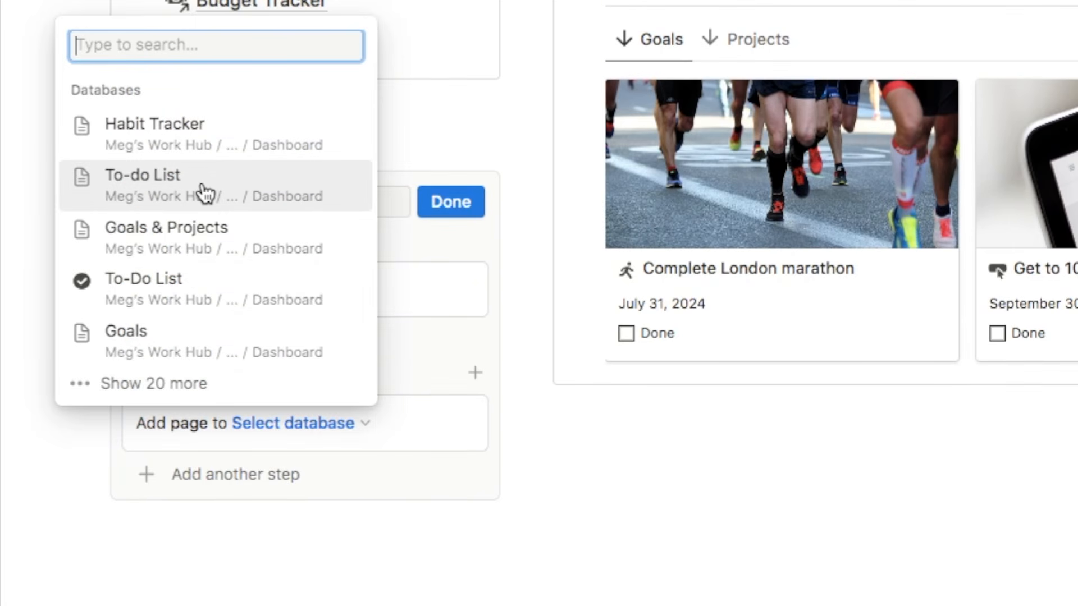
{"action": "left_click", "coordinate": [203, 193]}
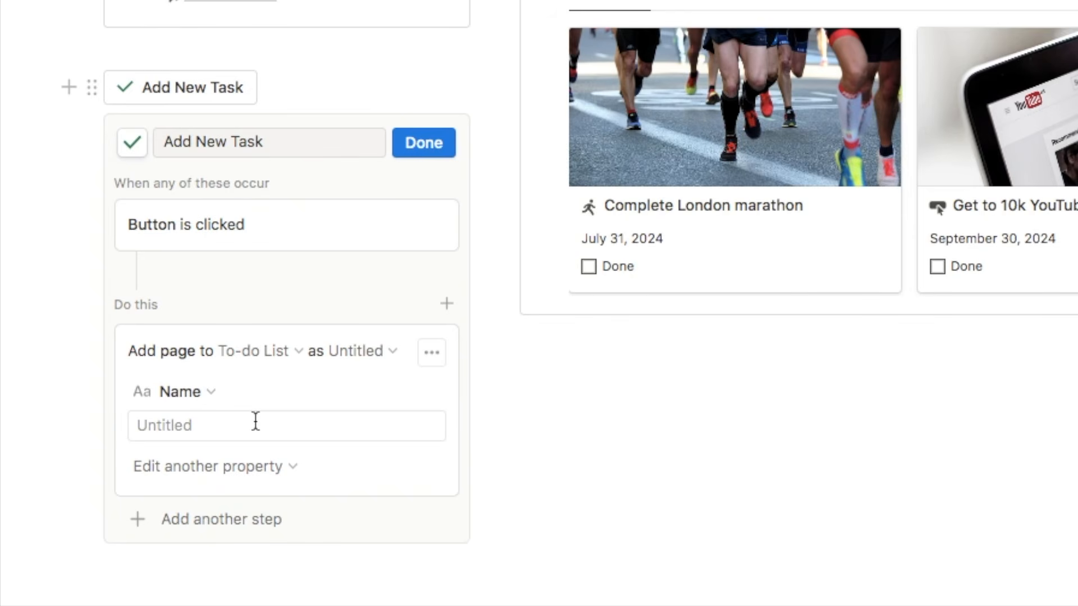
Add an action to the Add New Task button that opens the newly added page in Side peek, and save the button.
{"action": "left_click", "coordinate": [203, 521]}
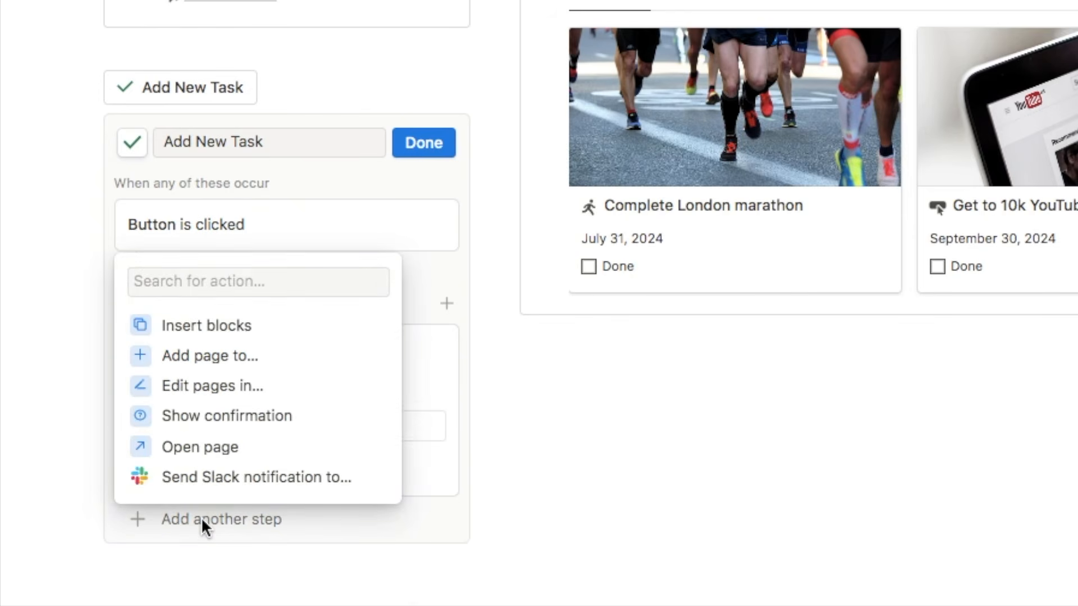
{"action": "left_click", "coordinate": [199, 447]}
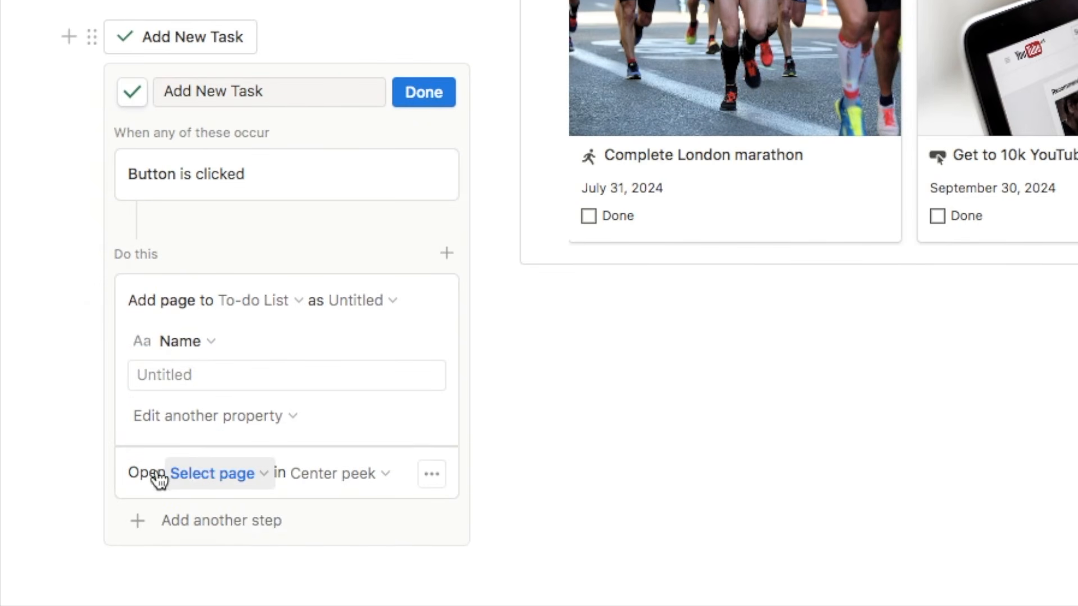
{"action": "left_click", "coordinate": [189, 475]}
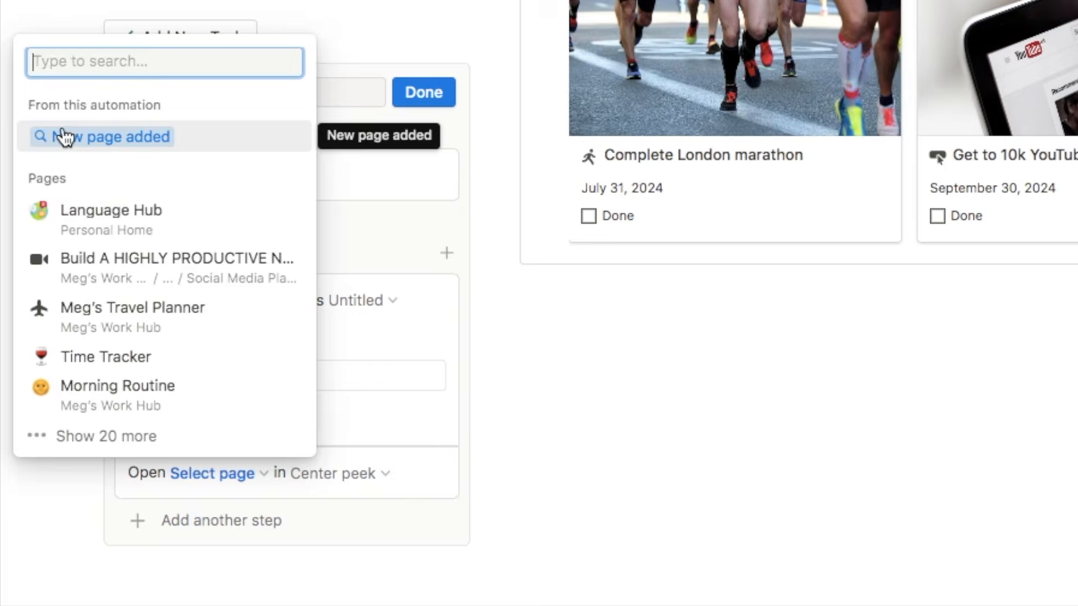
{"action": "left_click", "coordinate": [100, 149]}
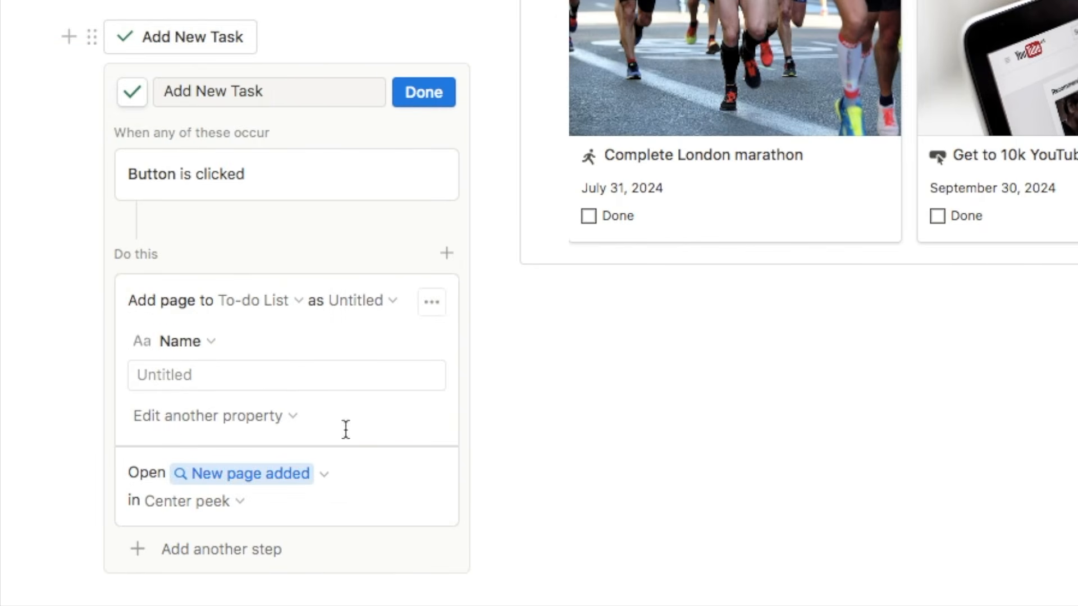
{"action": "left_click", "coordinate": [190, 502]}
{"action": "left_click", "coordinate": [147, 320]}
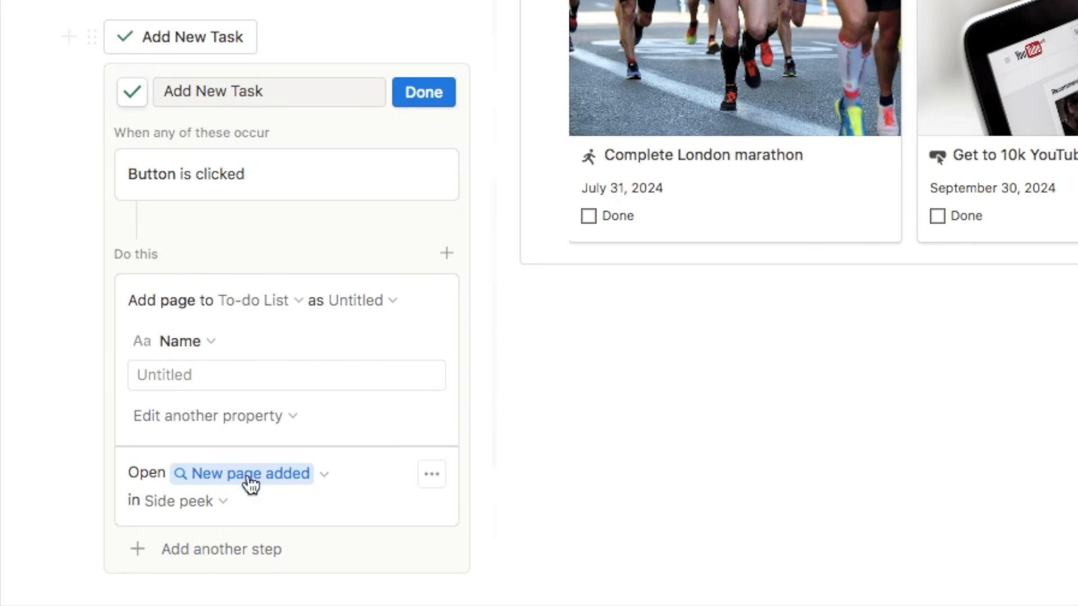
{"action": "left_click", "coordinate": [423, 93]}
{"action": "scroll", "coordinate": [264, 281], "scroll_direction": "up", "scroll_amount": 6}
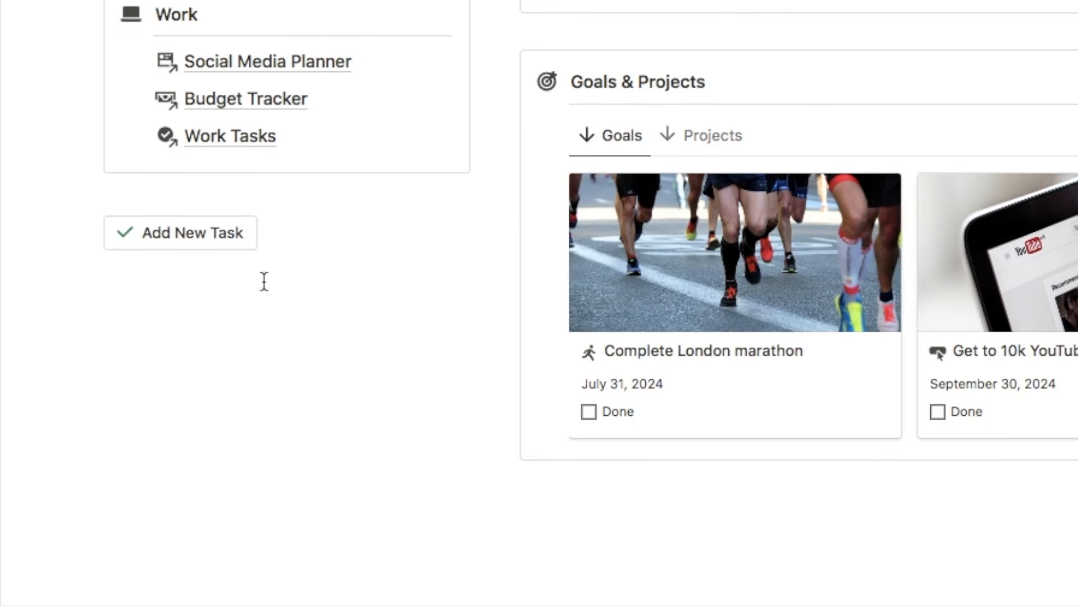
Use the Add New Task button to create Call dentist, due June 9, 2024 with High priority, and switch the to-do view to All Tasks.
{"action": "left_click", "coordinate": [171, 399]}
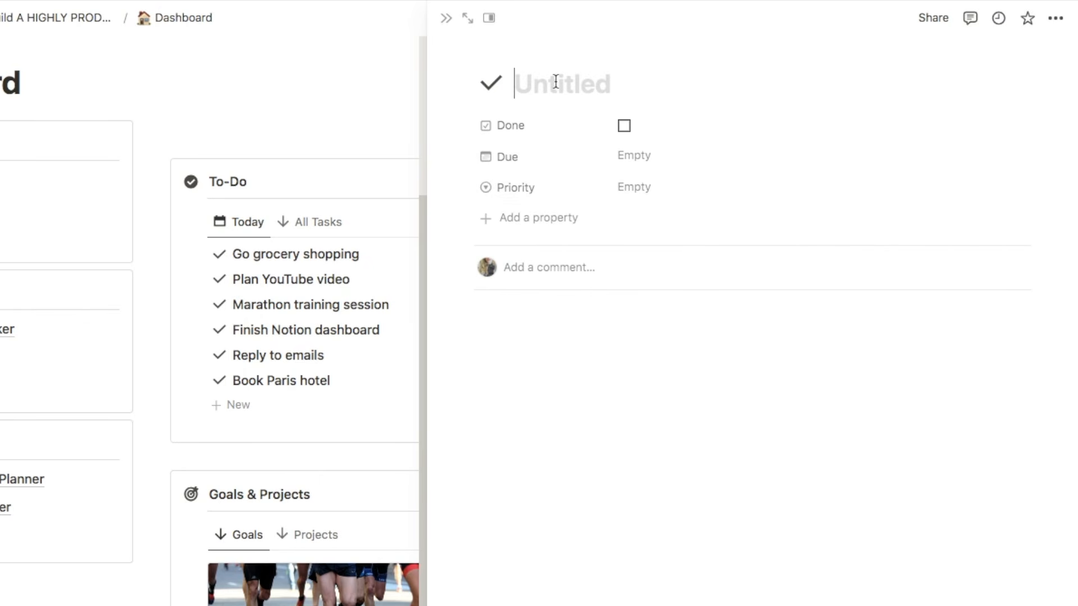
{"action": "type", "text": "Call dentist"}
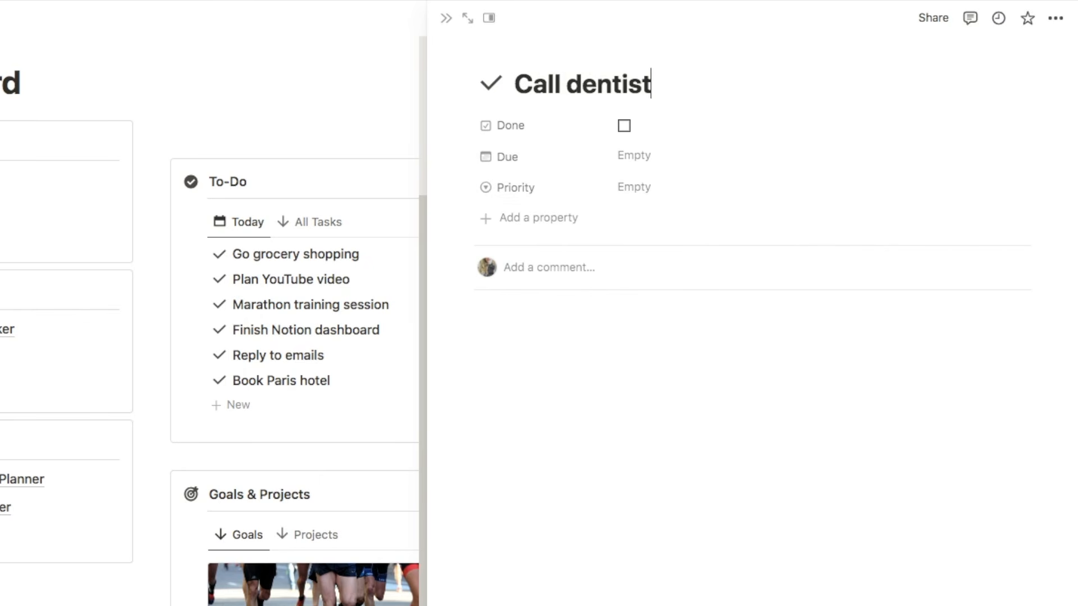
{"action": "left_click", "coordinate": [653, 159]}
{"action": "left_click", "coordinate": [798, 302]}
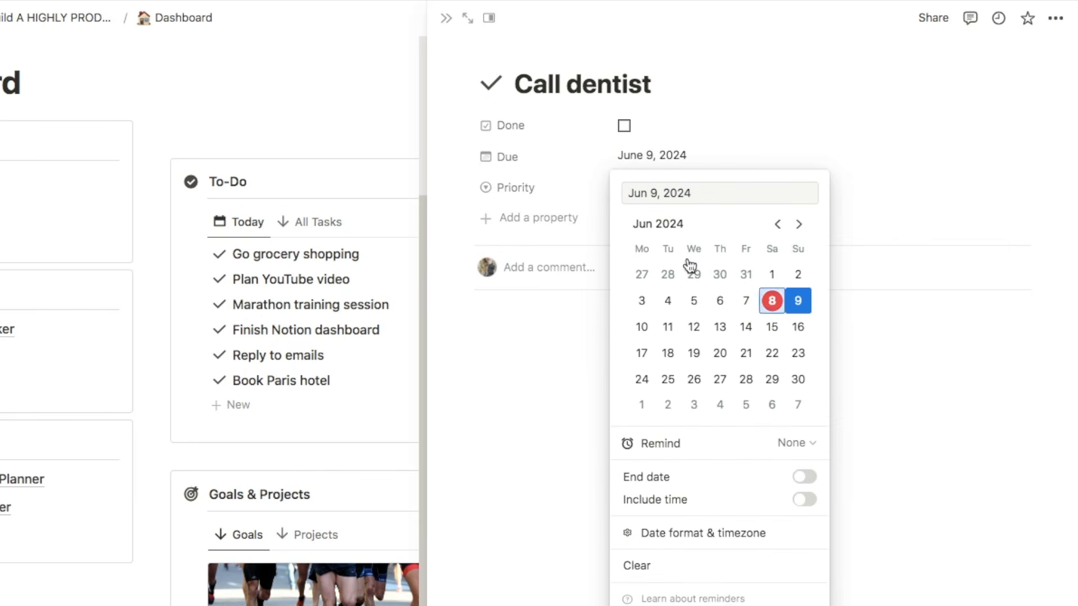
{"action": "left_click", "coordinate": [548, 183]}
{"action": "left_click", "coordinate": [620, 190]}
{"action": "left_click", "coordinate": [656, 298]}
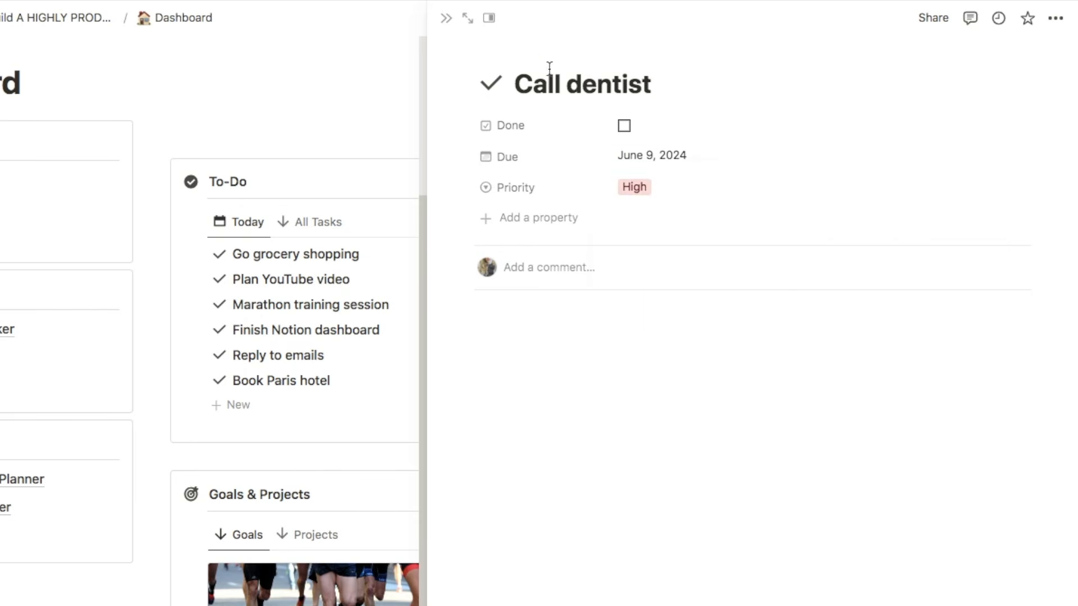
{"action": "left_click", "coordinate": [449, 23]}
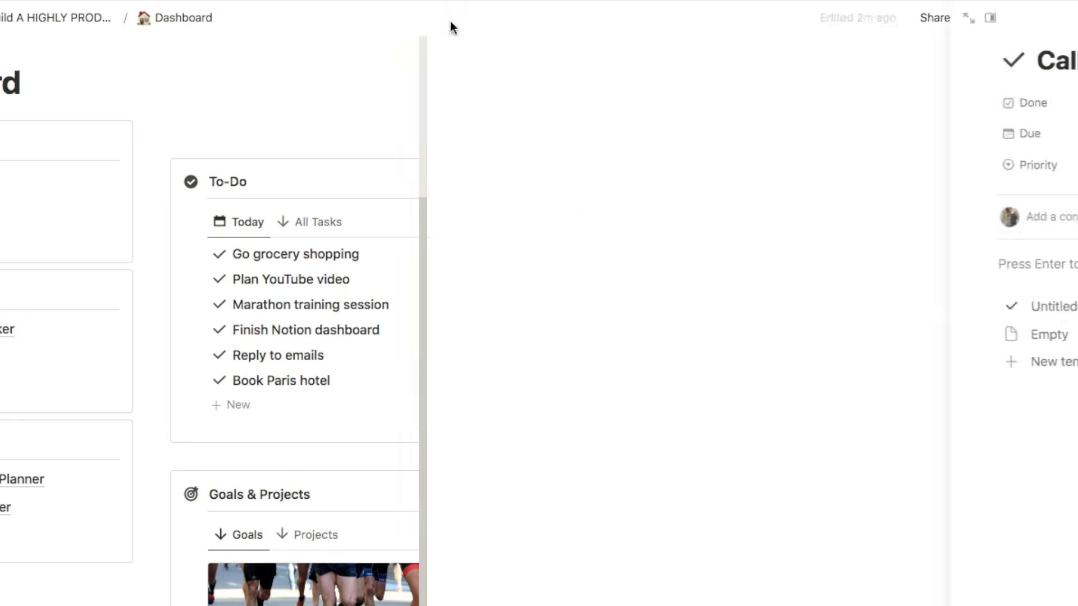
{"action": "left_click", "coordinate": [310, 225]}
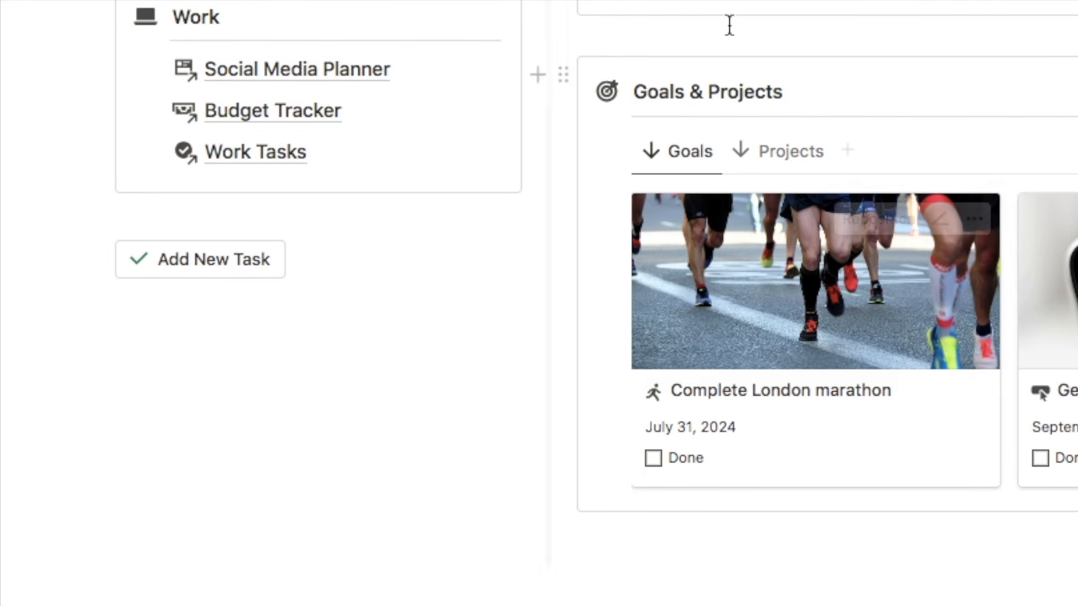
Set the Build a Notion dashboard with me video idea to In progress and add a new video idea named Build a habit tracker in Notion.
{"action": "left_click", "coordinate": [199, 319]}
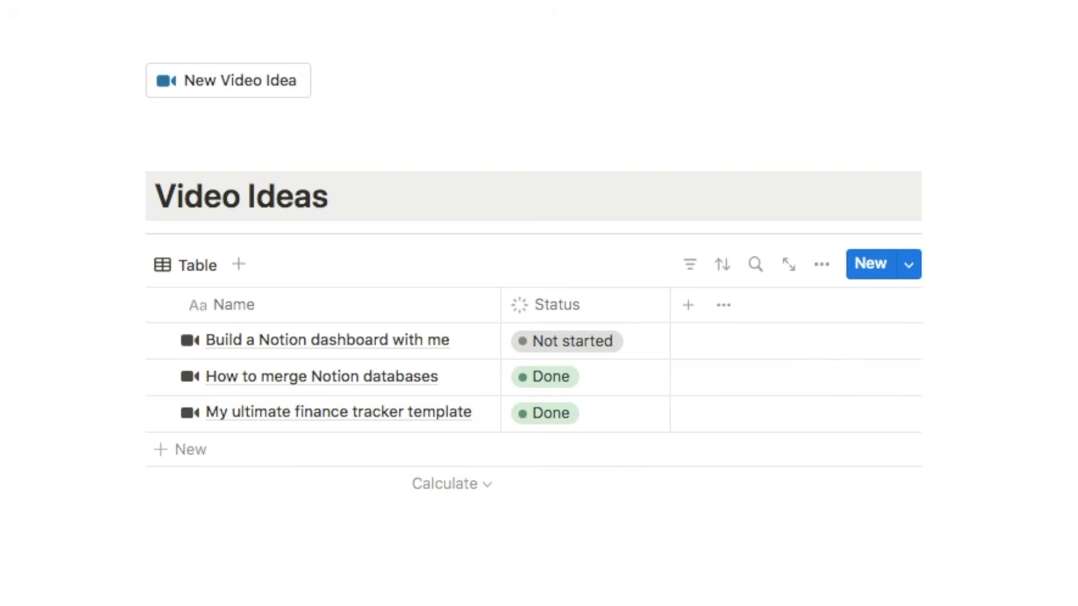
{"action": "left_click", "coordinate": [598, 344]}
{"action": "left_click", "coordinate": [591, 493]}
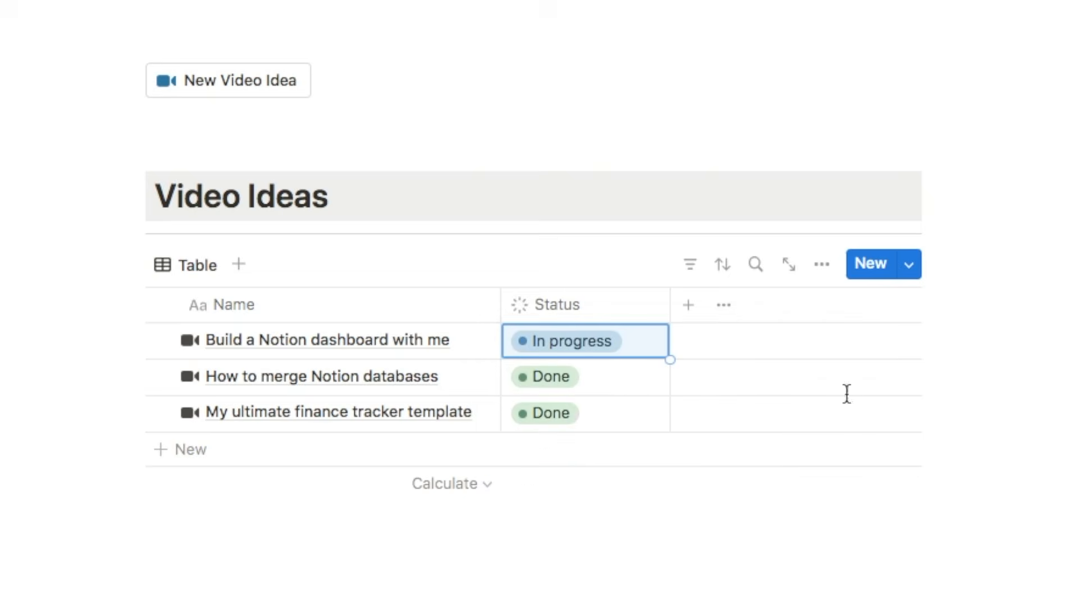
{"action": "left_click", "coordinate": [243, 82]}
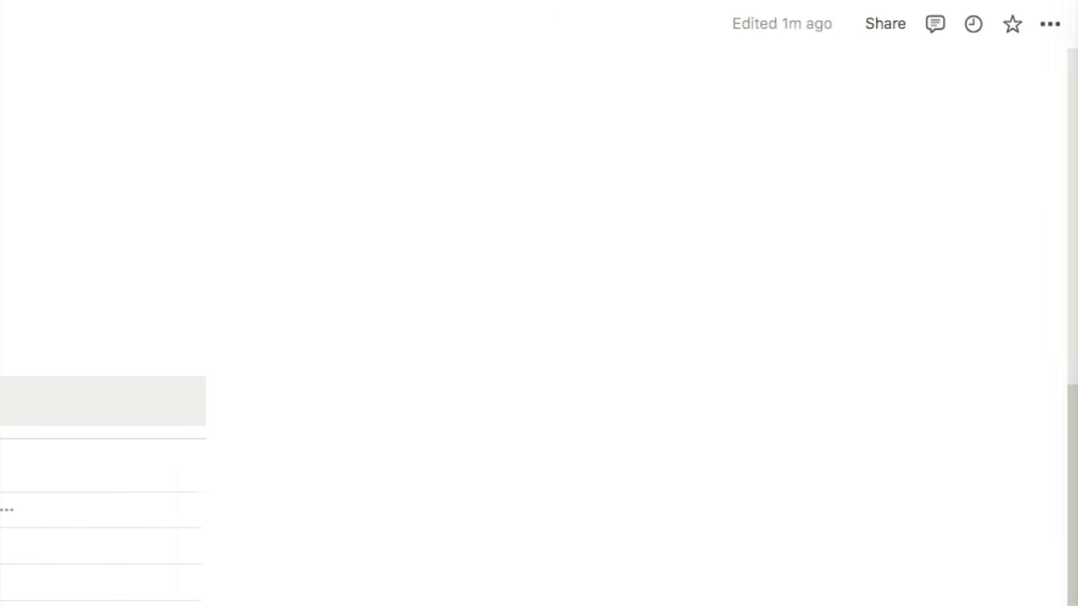
{"action": "type", "text": "Build a habit tracker in Notion"}
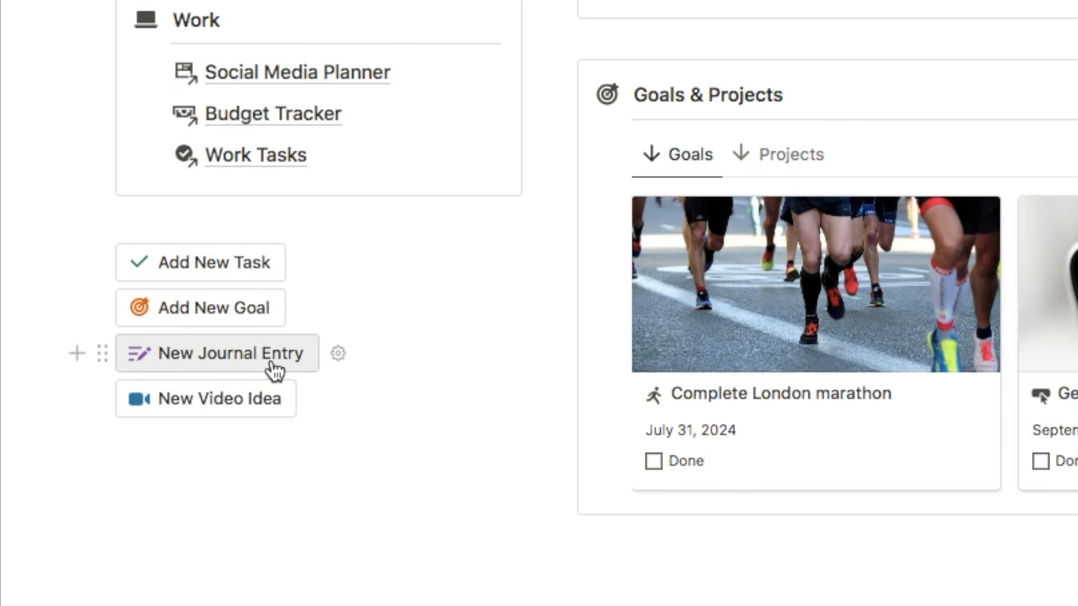
Review the dashboard's link callouts, To-Do, Habit Tracker and Goals & Projects sections and the button list.
{"action": "scroll", "coordinate": [274, 371], "scroll_direction": "up", "scroll_amount": 7}
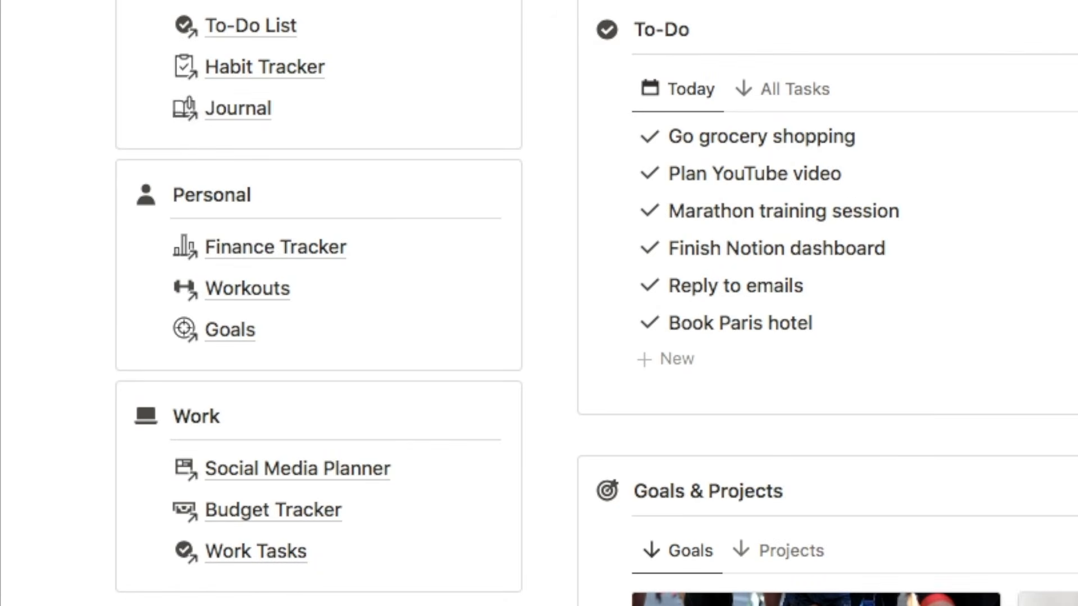
{"action": "scroll", "coordinate": [224, 404], "scroll_direction": "down", "scroll_amount": 7}
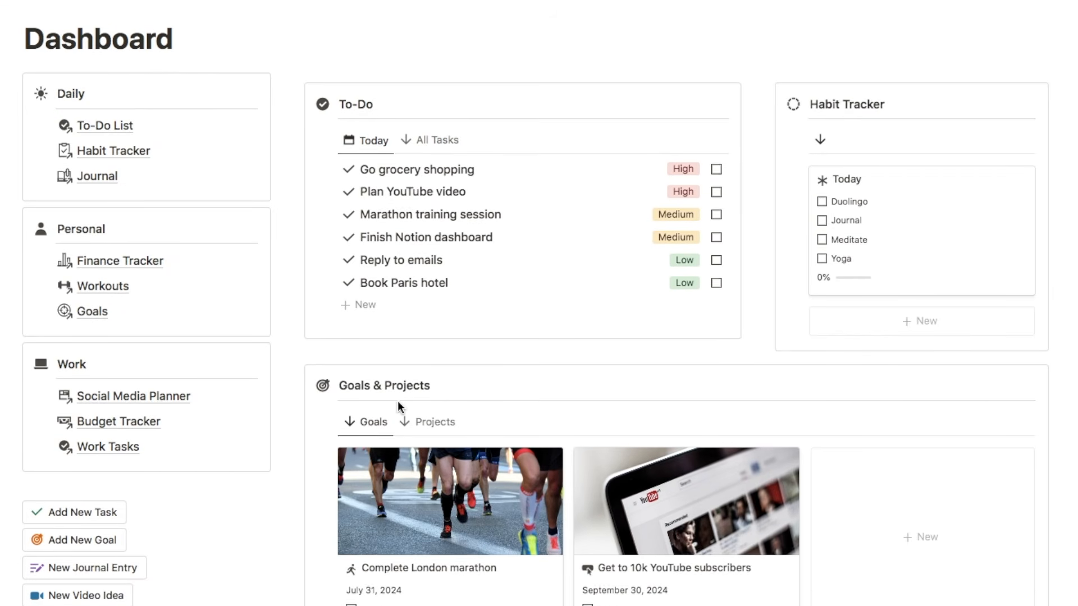
{"action": "scroll", "coordinate": [396, 400], "scroll_direction": "down", "scroll_amount": 1}
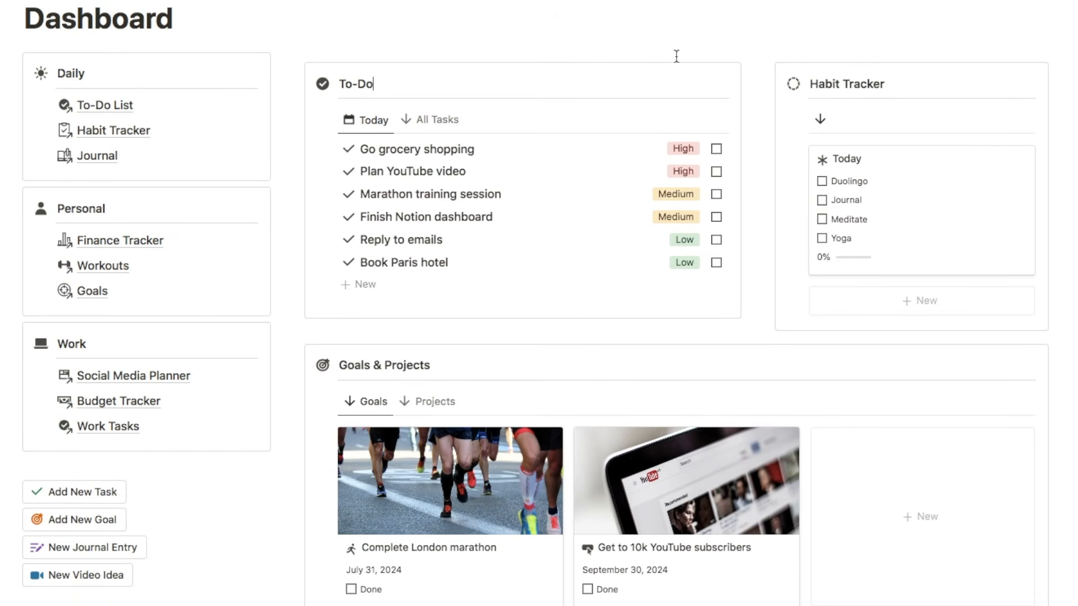
{"action": "scroll", "coordinate": [470, 174], "scroll_direction": "up", "scroll_amount": 1}
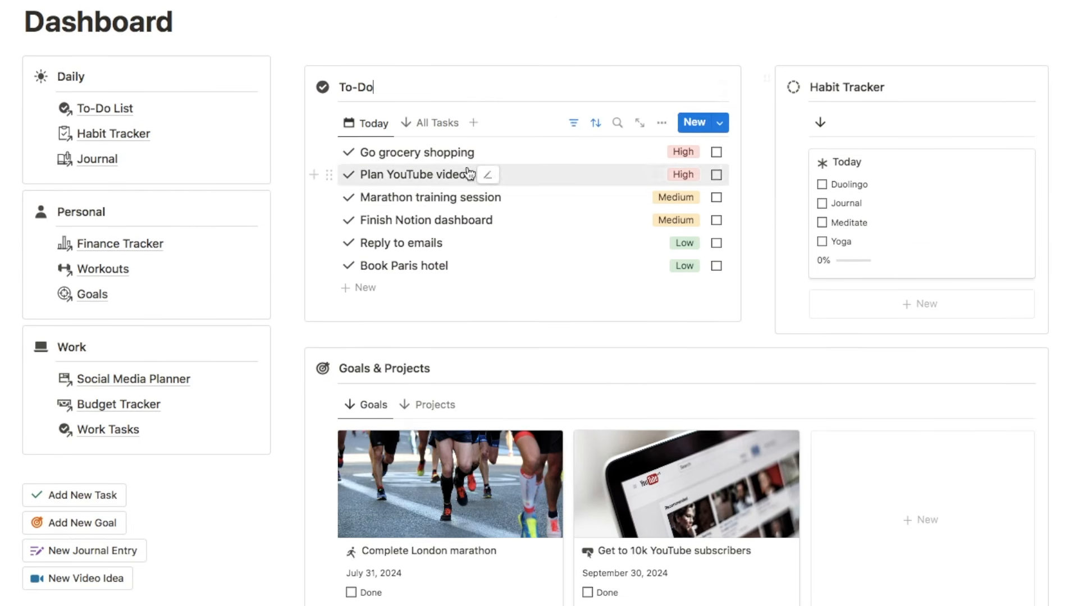
{"action": "scroll", "coordinate": [470, 174], "scroll_direction": "up", "scroll_amount": 5}
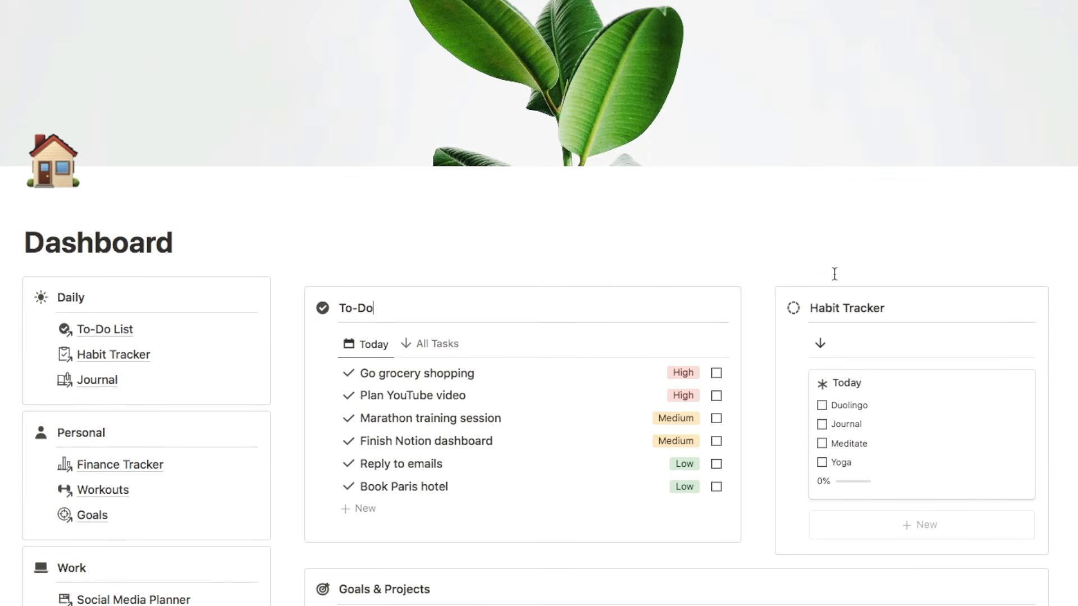
{"action": "scroll", "coordinate": [556, 267], "scroll_direction": "down", "scroll_amount": 3}
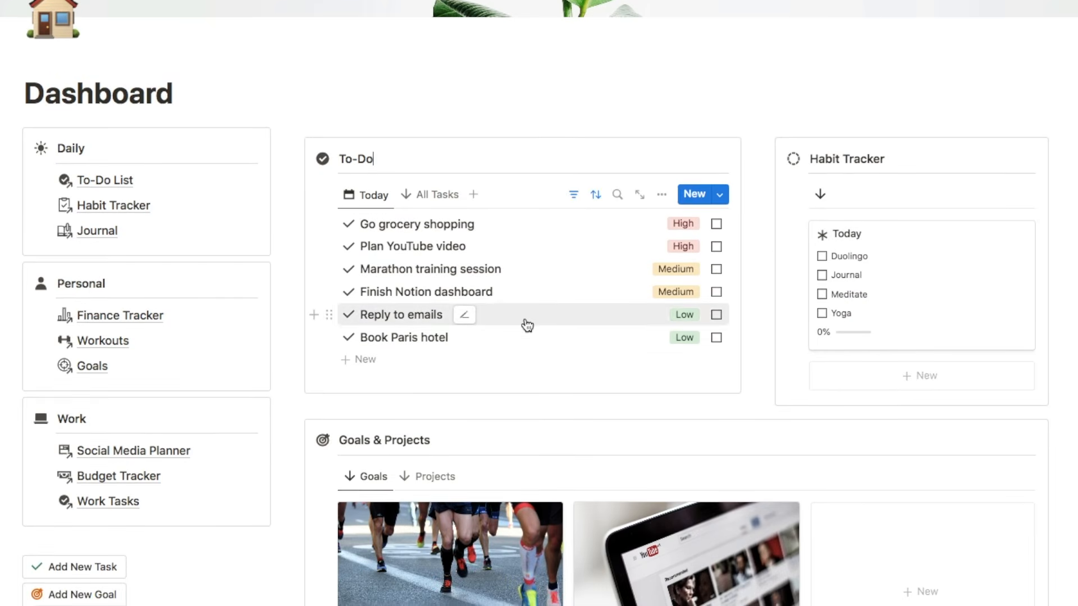
{"action": "scroll", "coordinate": [525, 322], "scroll_direction": "down", "scroll_amount": 3}
{"action": "scroll", "coordinate": [526, 325], "scroll_direction": "down", "scroll_amount": 2}
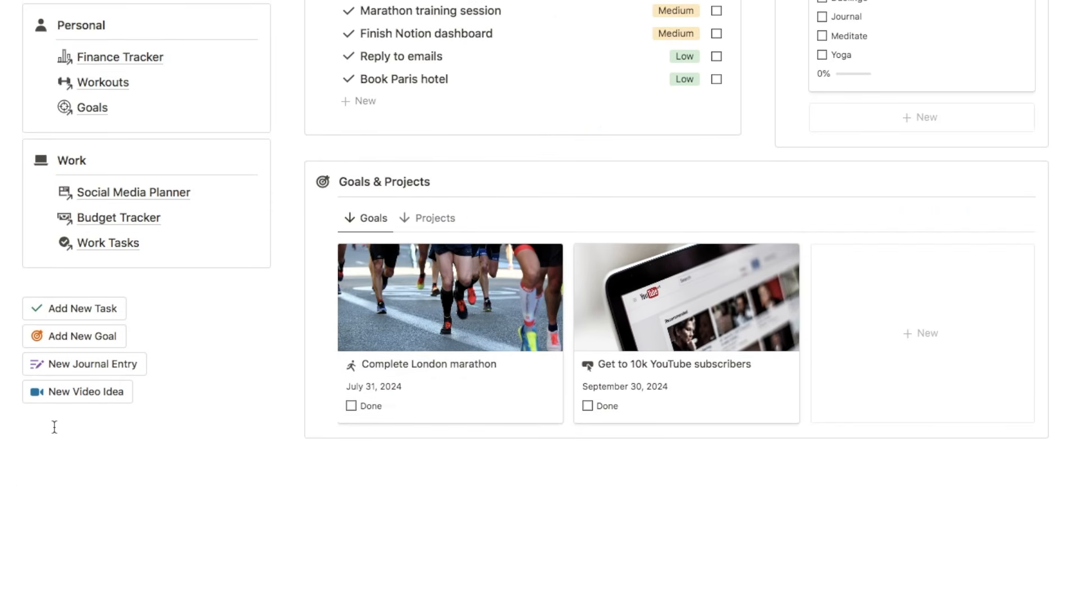
Move a new empty block from below the buttons to above the To-Do and Habit Tracker callouts and turn it into 4 columns.
{"action": "left_click", "coordinate": [51, 426]}
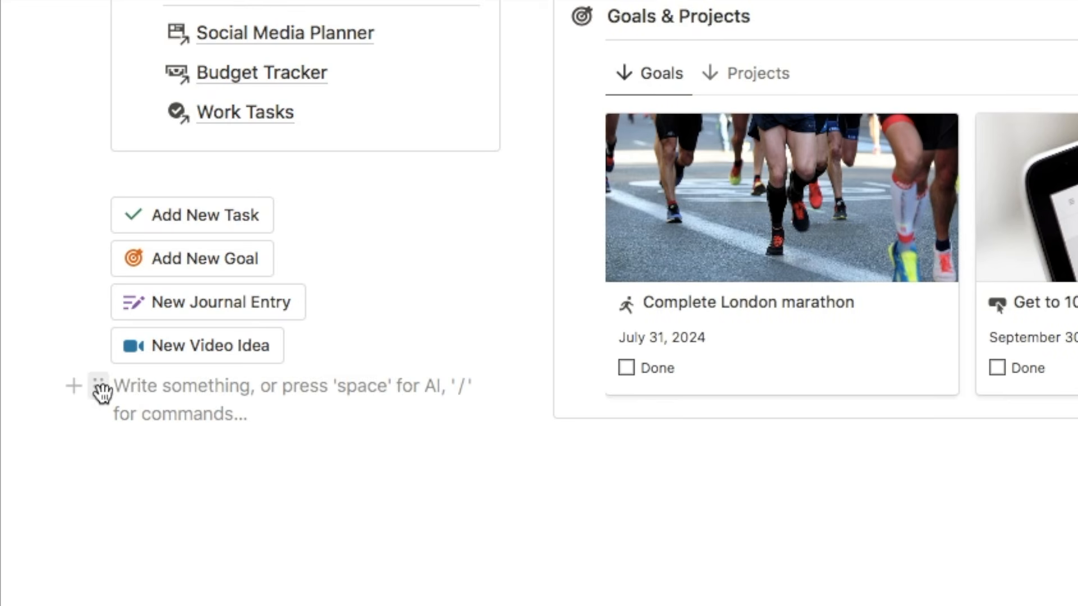
{"action": "left_click_drag", "start_coordinate": [97, 387], "coordinate": [116, 160]}
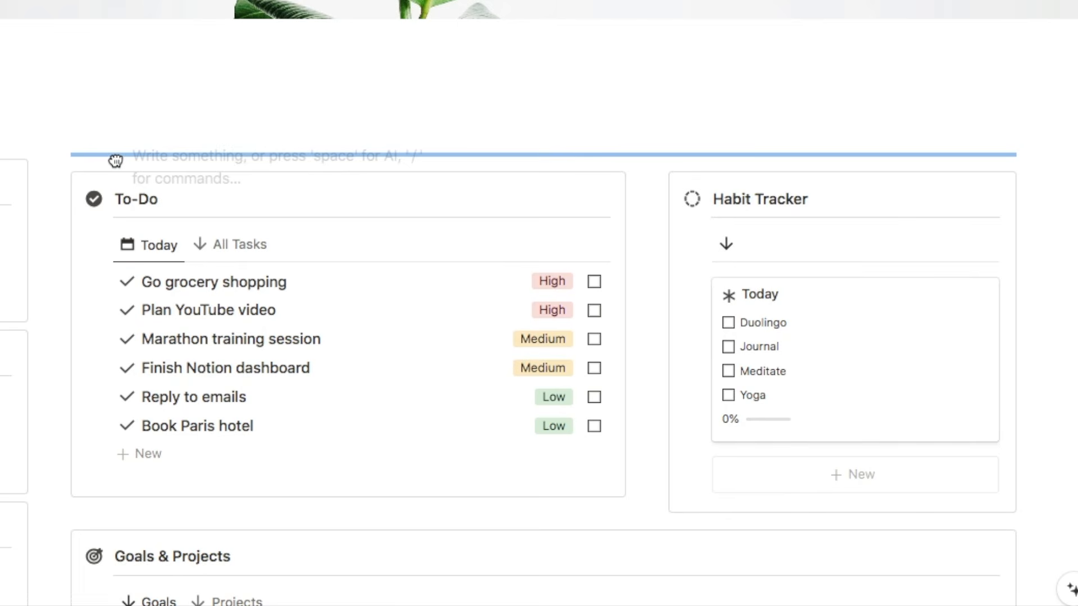
{"action": "left_click_drag", "start_coordinate": [115, 161], "coordinate": [116, 169]}
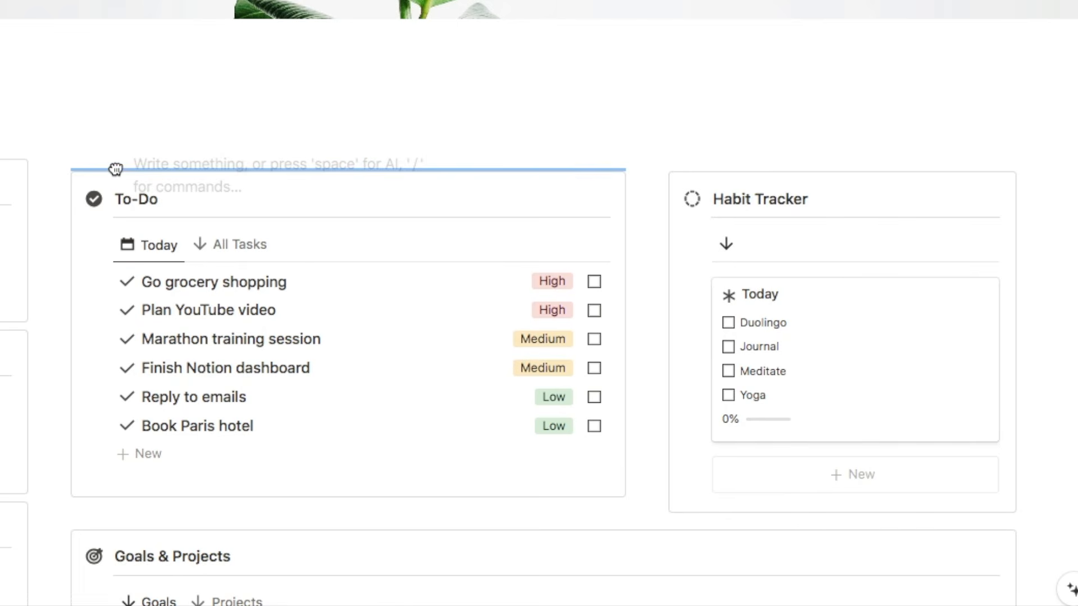
{"action": "left_click_drag", "start_coordinate": [116, 168], "coordinate": [121, 152]}
{"action": "left_click", "coordinate": [121, 152]}
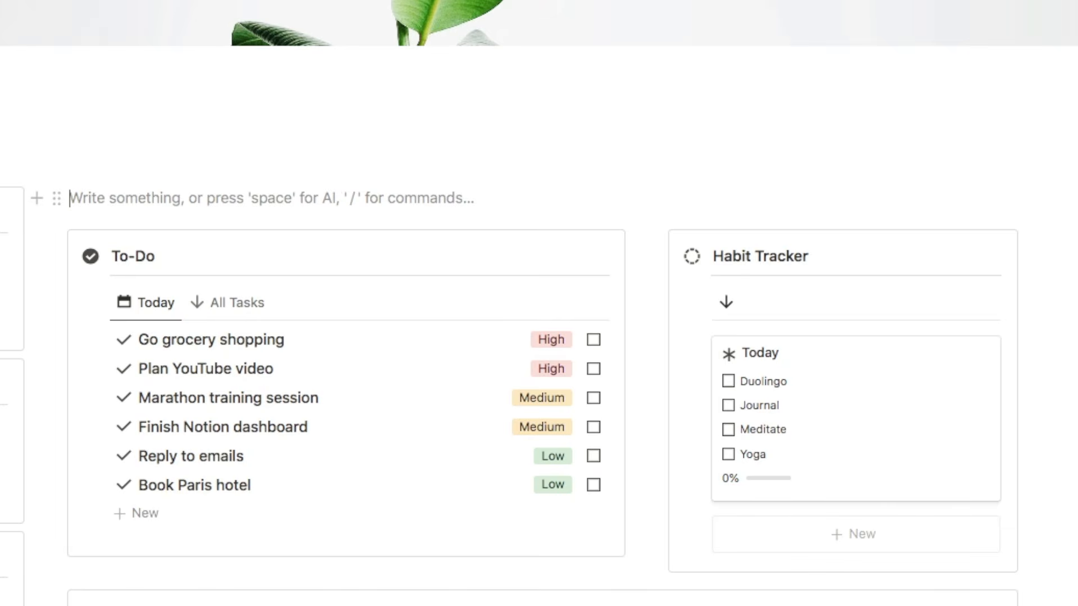
{"action": "type", "text": "/4c"}
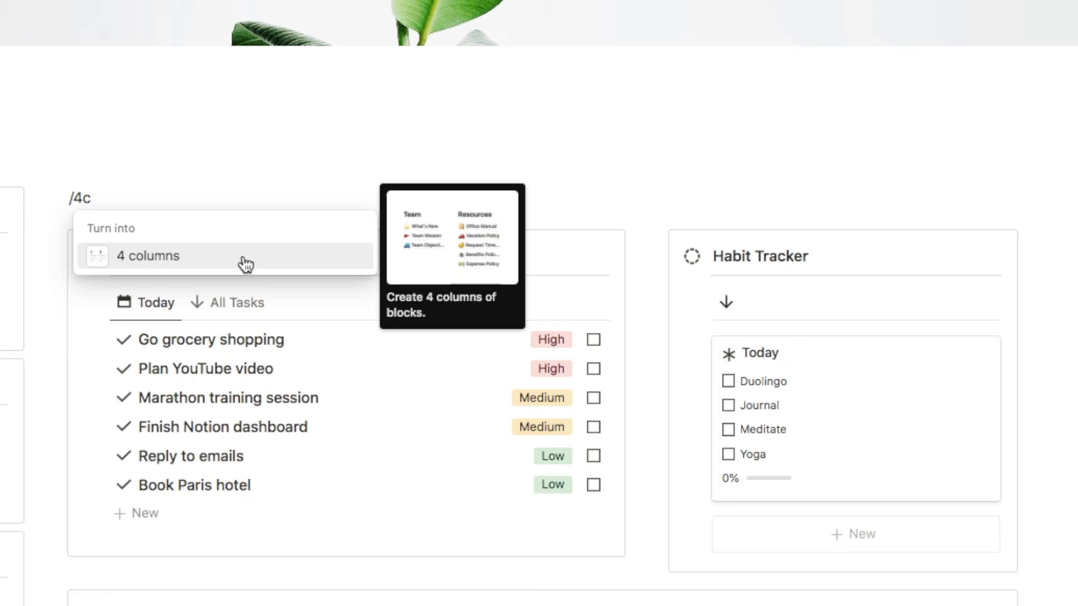
{"action": "left_click", "coordinate": [138, 263]}
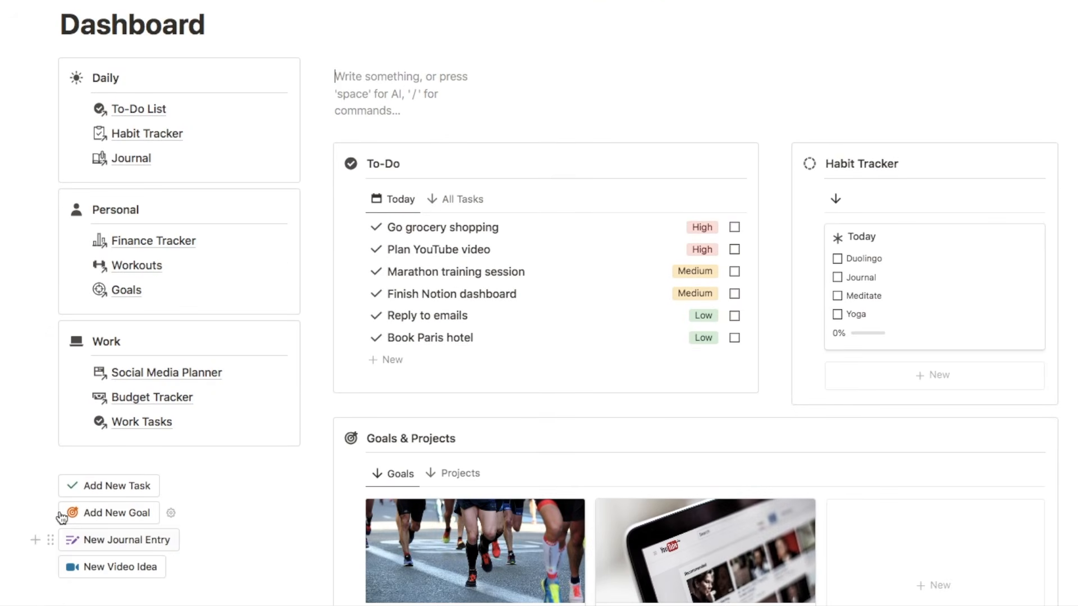
Move the Add New Task, Add New Goal, New Journal Entry and New Video Idea buttons into the four columns, one per column.
{"action": "left_click_drag", "start_coordinate": [53, 485], "coordinate": [386, 140]}
{"action": "left_click_drag", "start_coordinate": [50, 555], "coordinate": [775, 149]}
{"action": "left_click_drag", "start_coordinate": [51, 556], "coordinate": [910, 142]}
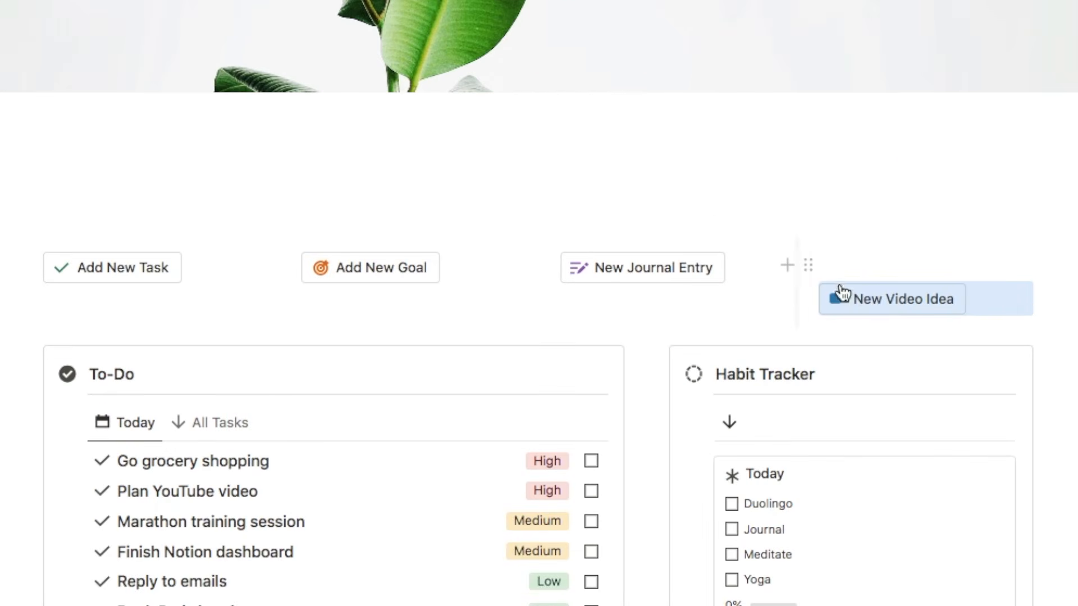
Delete the leftover empty lines in the button columns so the four buttons line up in one row.
{"action": "left_click", "coordinate": [856, 266]}
{"action": "key", "text": "BackSpace"}
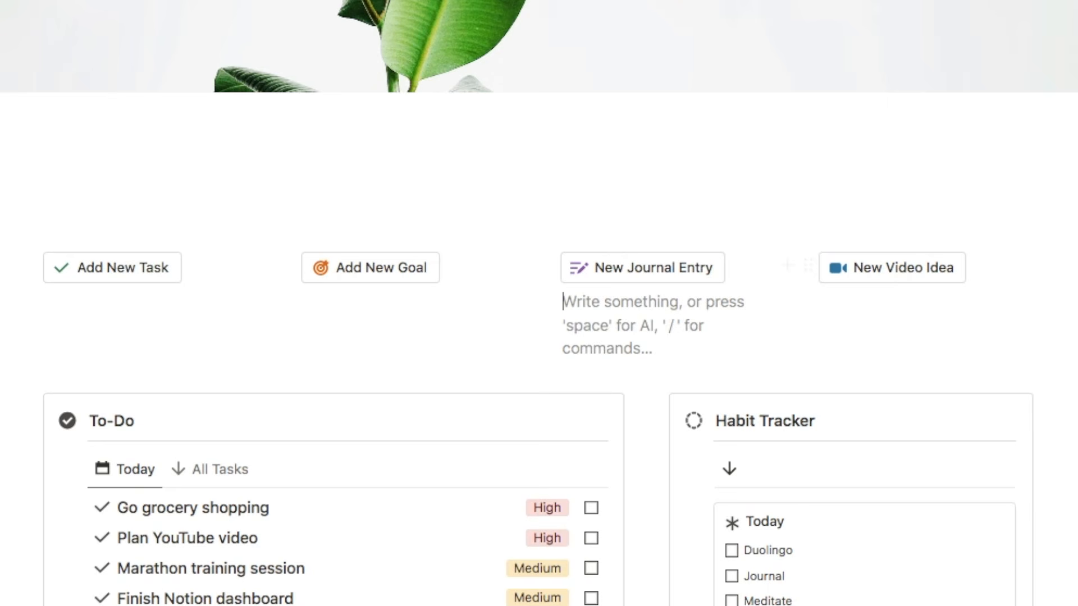
{"action": "key", "text": "BackSpace"}
{"action": "key", "text": "BackSpace"}
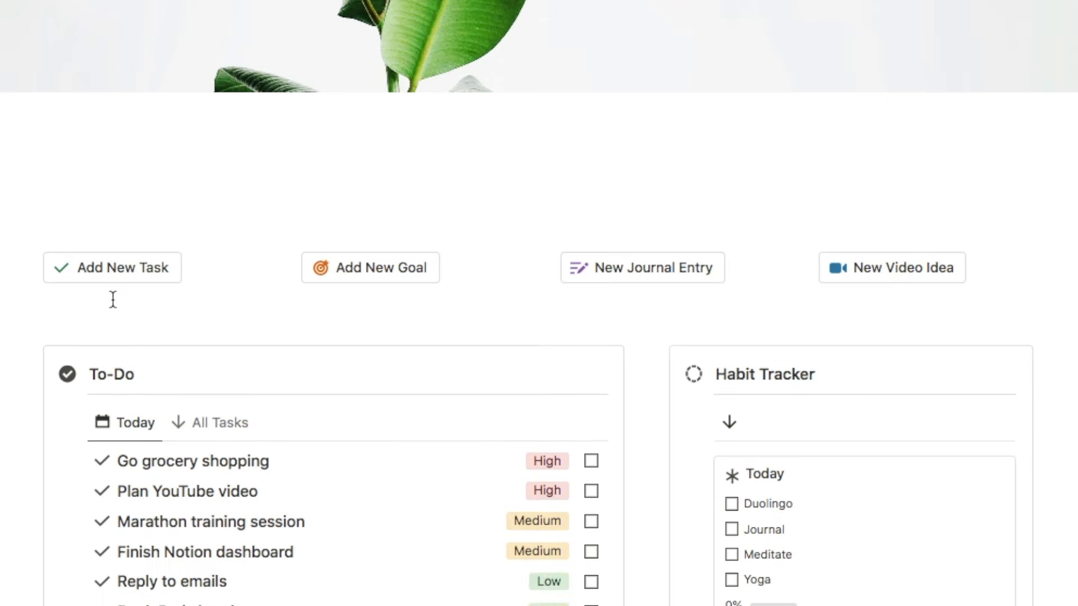
{"action": "key", "text": "BackSpace"}
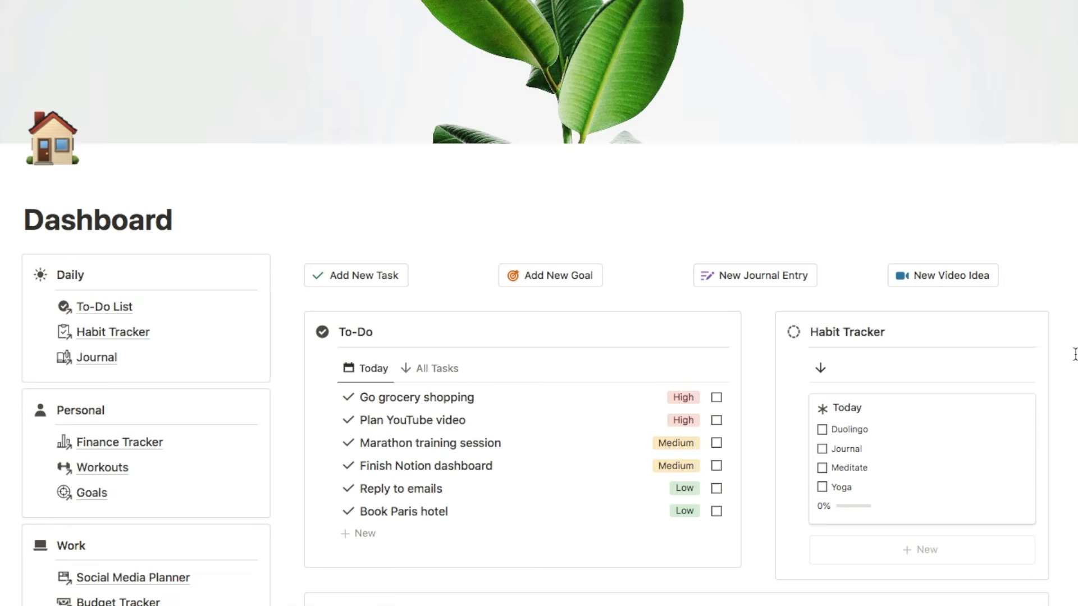
{"action": "scroll", "coordinate": [1074, 355], "scroll_direction": "down", "scroll_amount": 5}
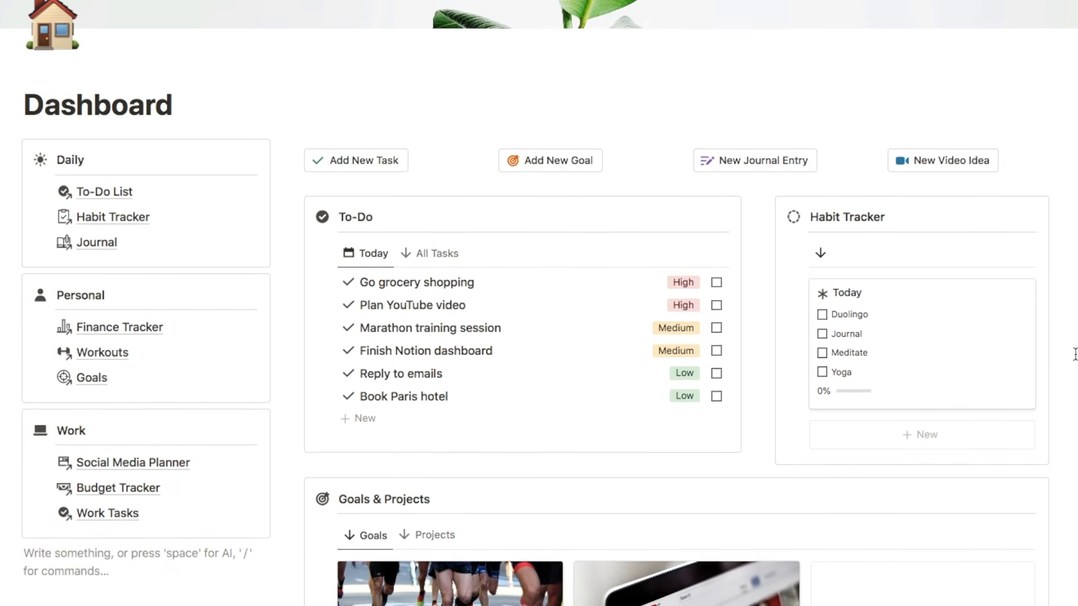
{"action": "scroll", "coordinate": [1073, 355], "scroll_direction": "down", "scroll_amount": 5}
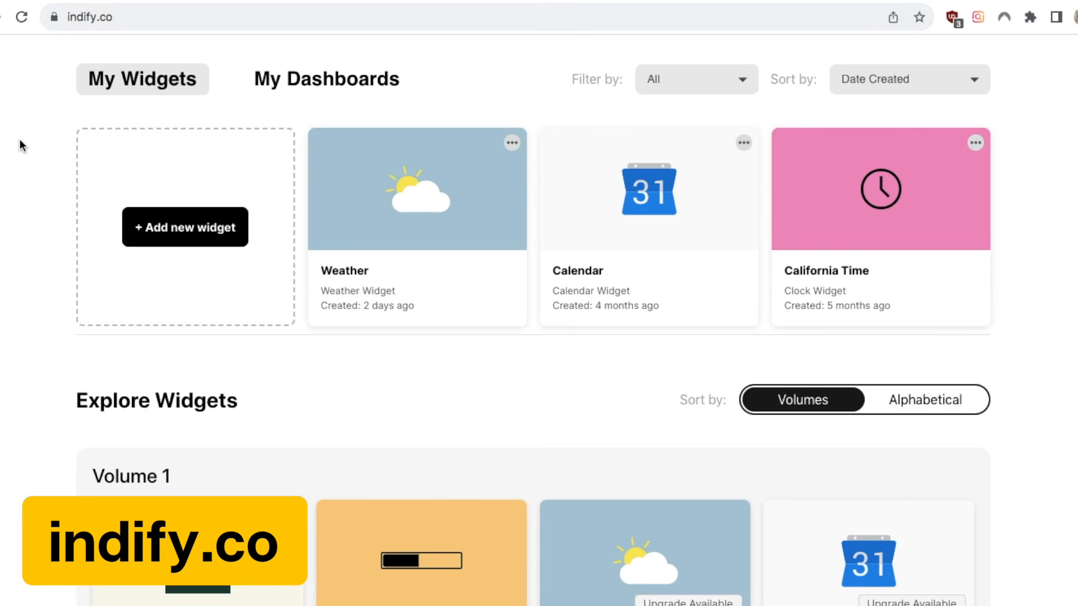
Create a new Weather widget titled "Weather" in Indify.
{"action": "scroll", "coordinate": [46, 254], "scroll_direction": "down", "scroll_amount": 1}
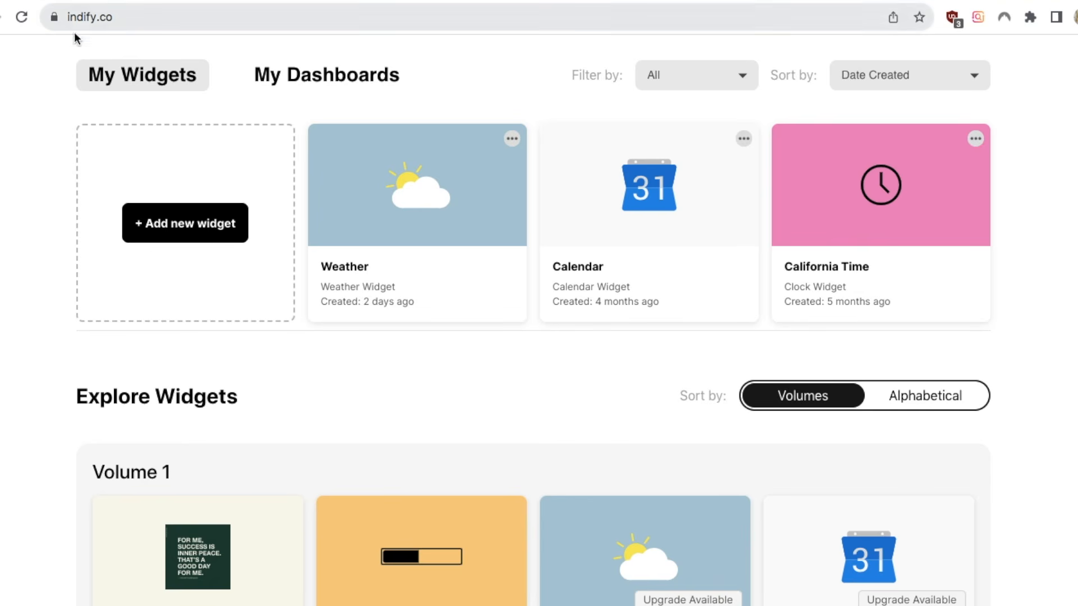
{"action": "scroll", "coordinate": [39, 222], "scroll_direction": "down", "scroll_amount": 3}
{"action": "scroll", "coordinate": [40, 220], "scroll_direction": "down", "scroll_amount": 1}
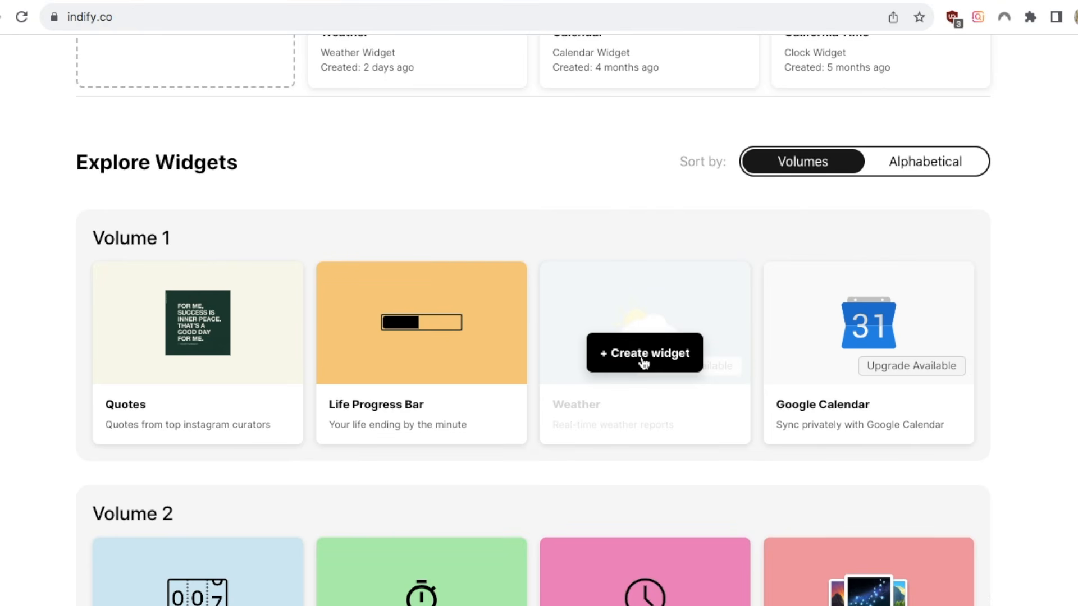
{"action": "left_click", "coordinate": [644, 362]}
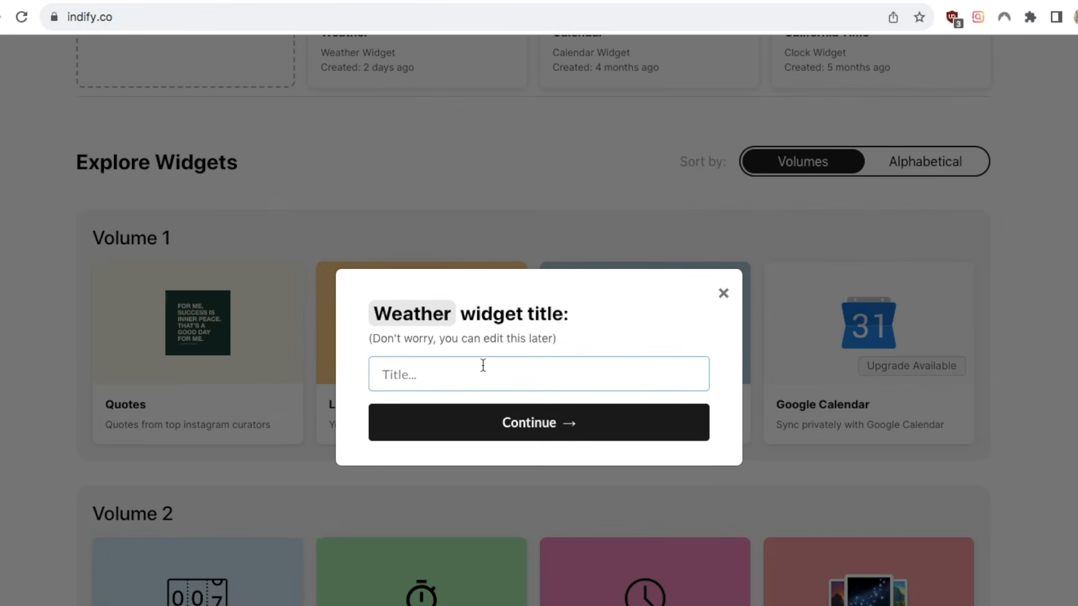
{"action": "type", "text": "Weather"}
{"action": "left_click", "coordinate": [514, 435]}
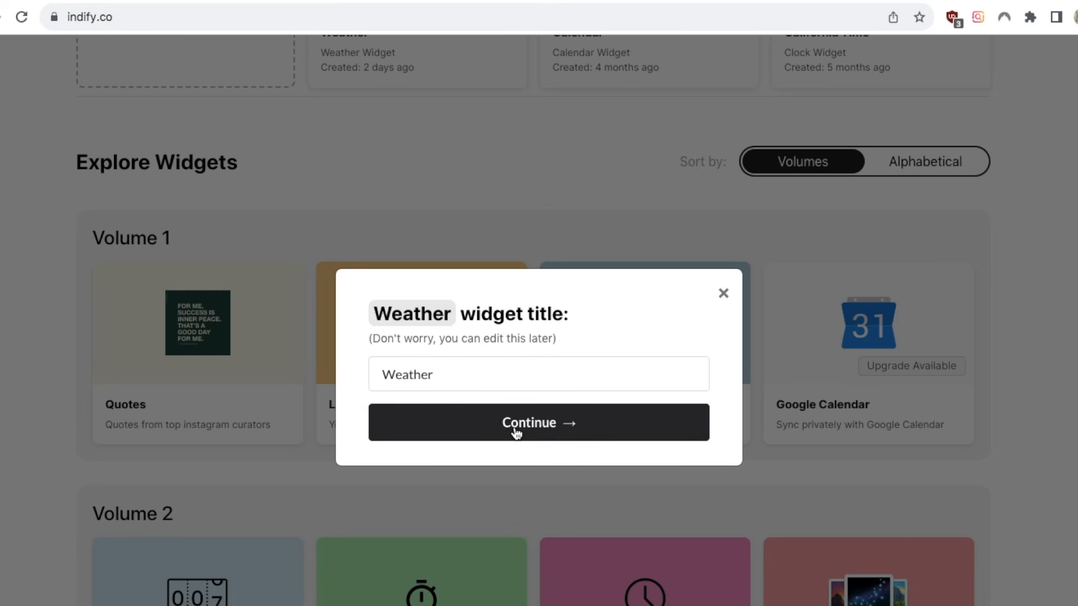
{"action": "left_click", "coordinate": [515, 432]}
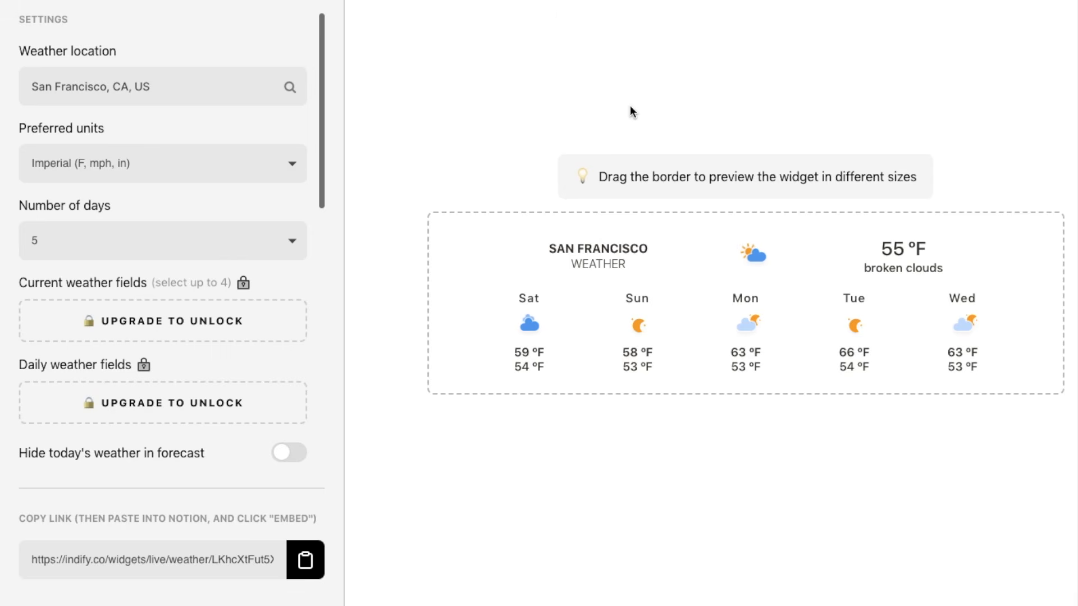
Set the weather location to London, England, United Kingdom and the preferred units to Metric (Celsius, km/h, mm).
{"action": "left_click", "coordinate": [102, 88]}
{"action": "left_click_drag", "start_coordinate": [145, 90], "coordinate": [27, 88]}
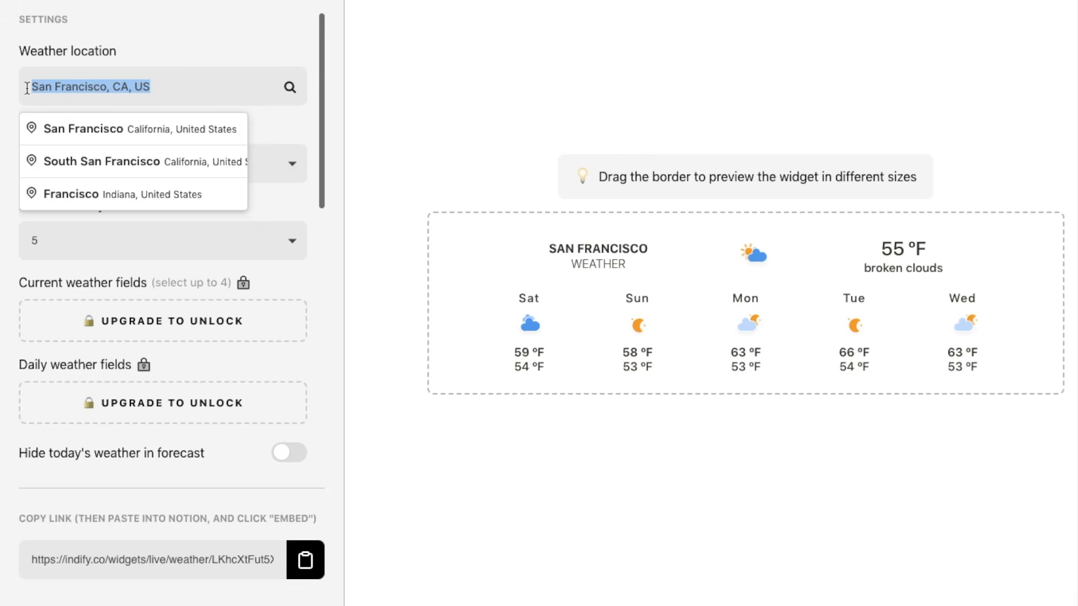
{"action": "type", "text": "London"}
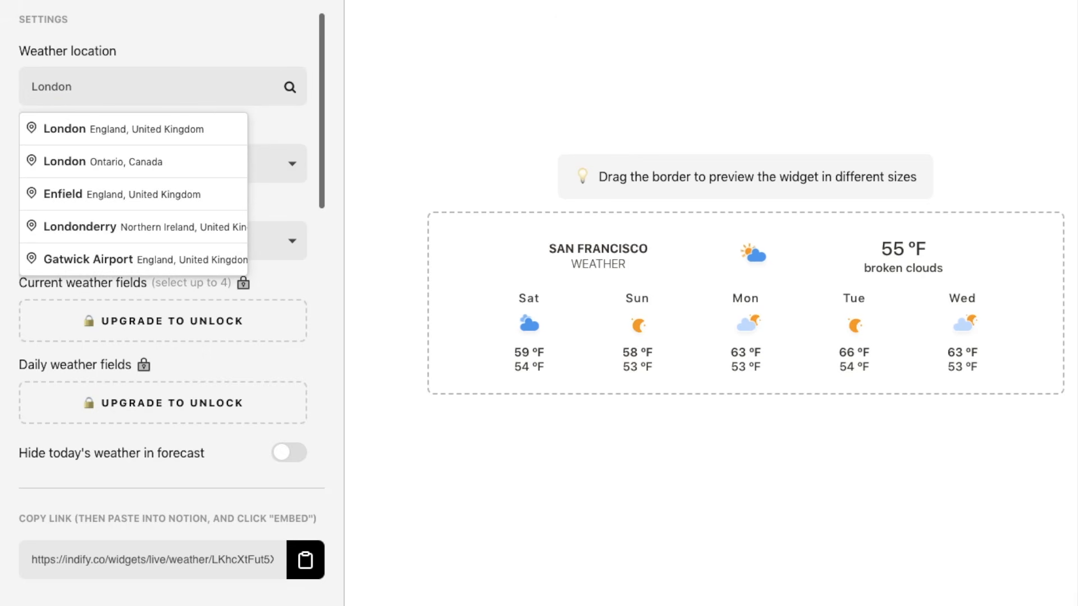
{"action": "left_click", "coordinate": [115, 132]}
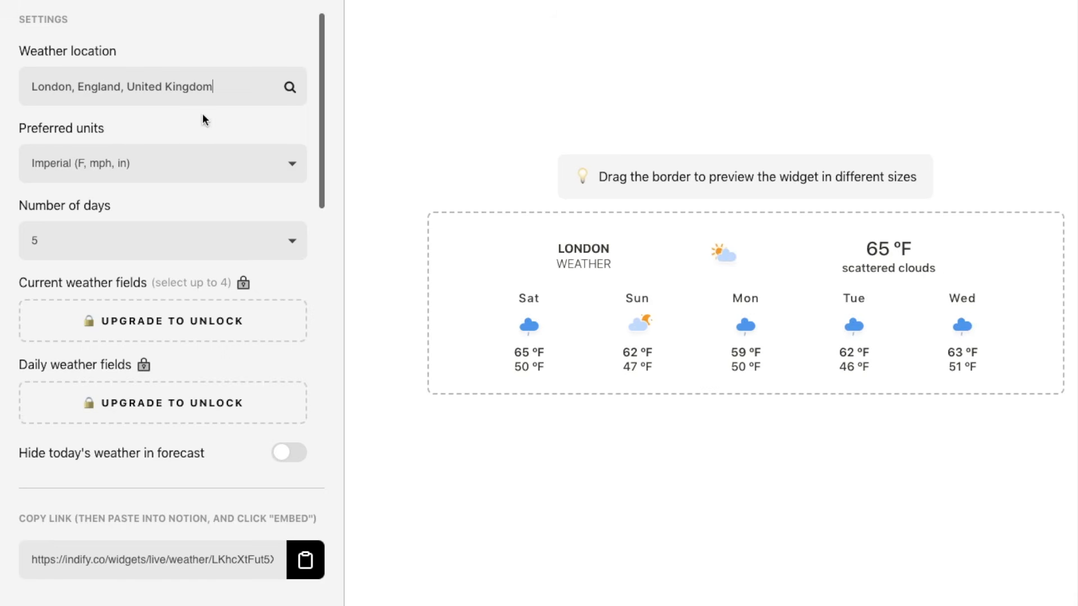
{"action": "left_click", "coordinate": [117, 163]}
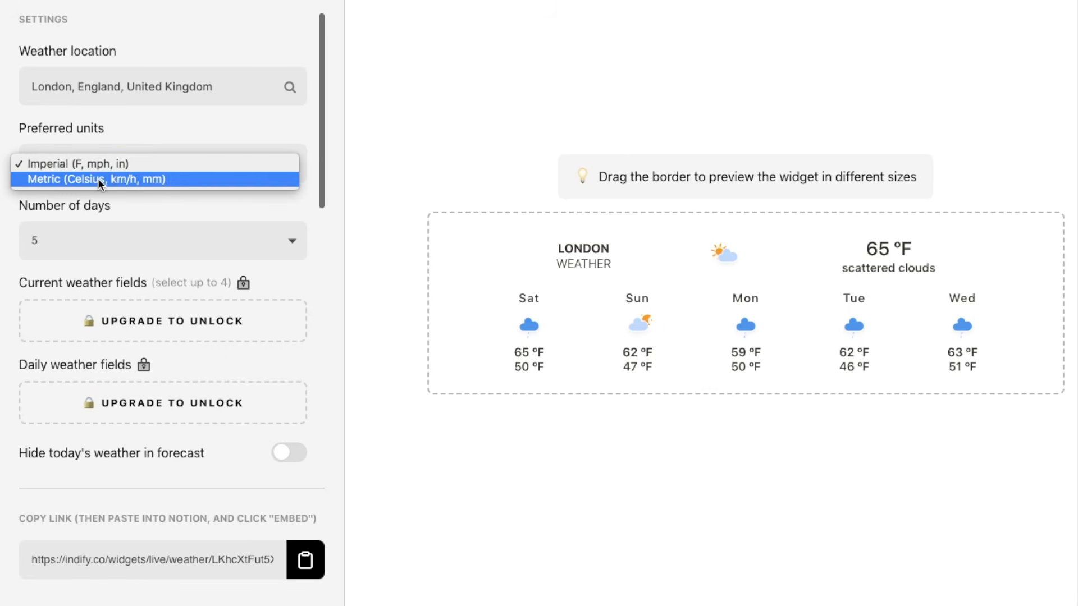
{"action": "left_click", "coordinate": [98, 178]}
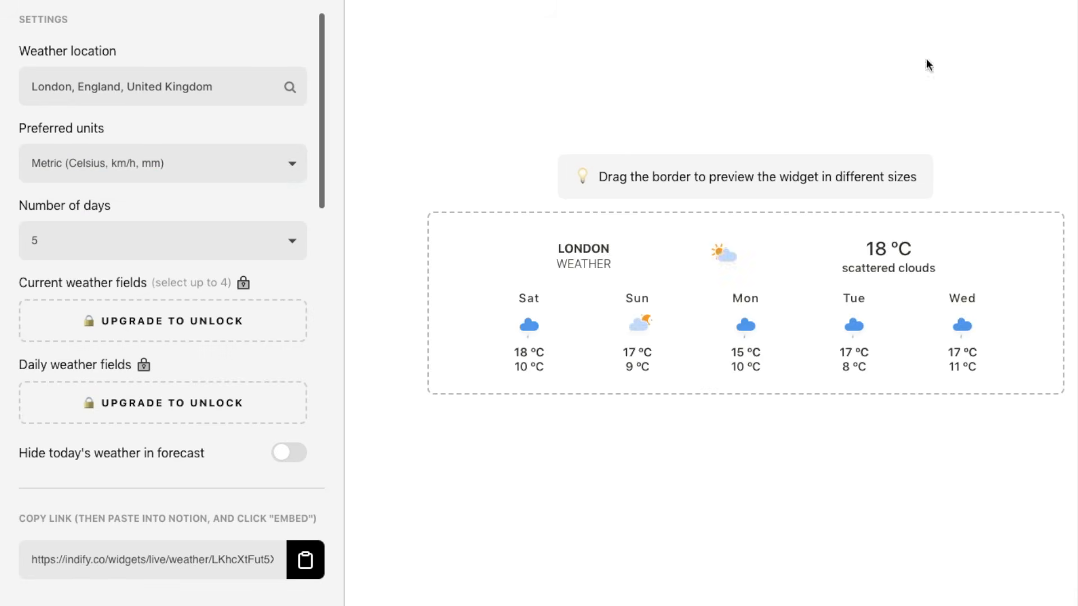
Keep the forecast at 5 days and the default style settings, and copy the weather widget's link.
{"action": "left_click", "coordinate": [79, 238]}
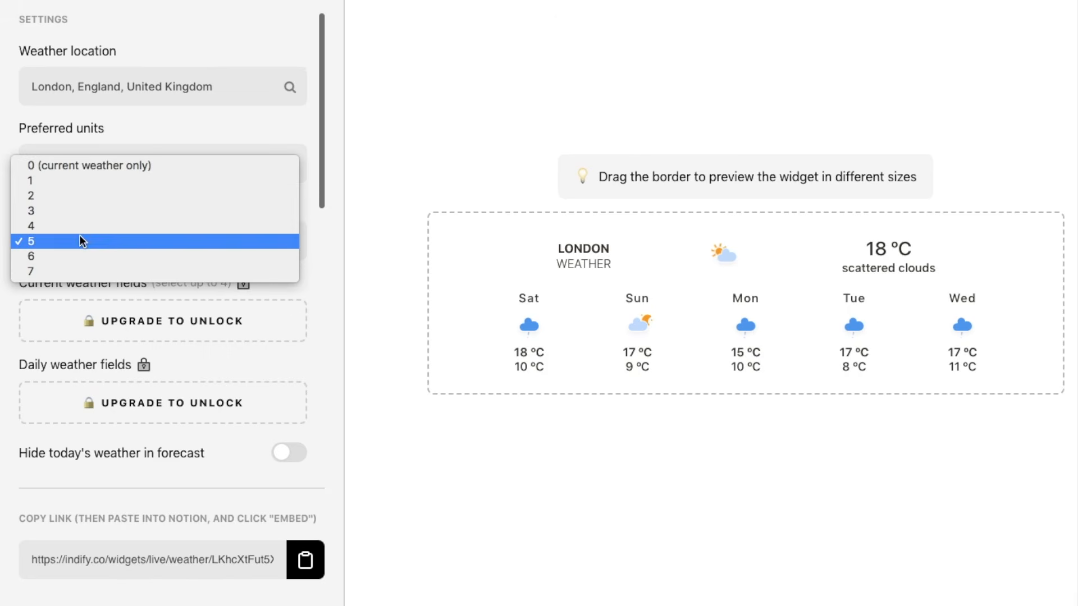
{"action": "left_click", "coordinate": [391, 223]}
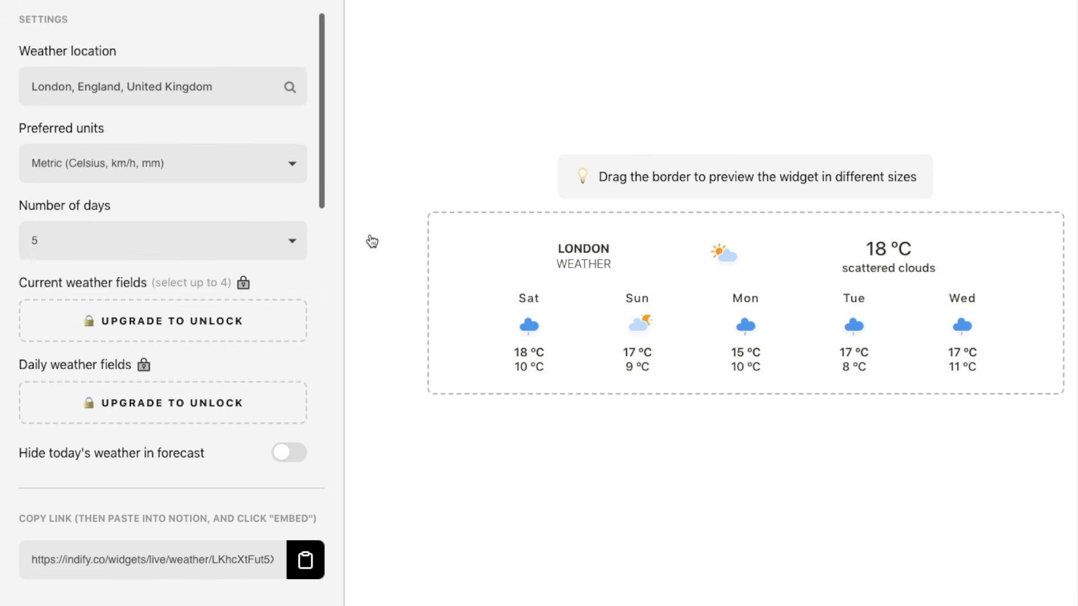
{"action": "scroll", "coordinate": [201, 227], "scroll_direction": "down", "scroll_amount": 7}
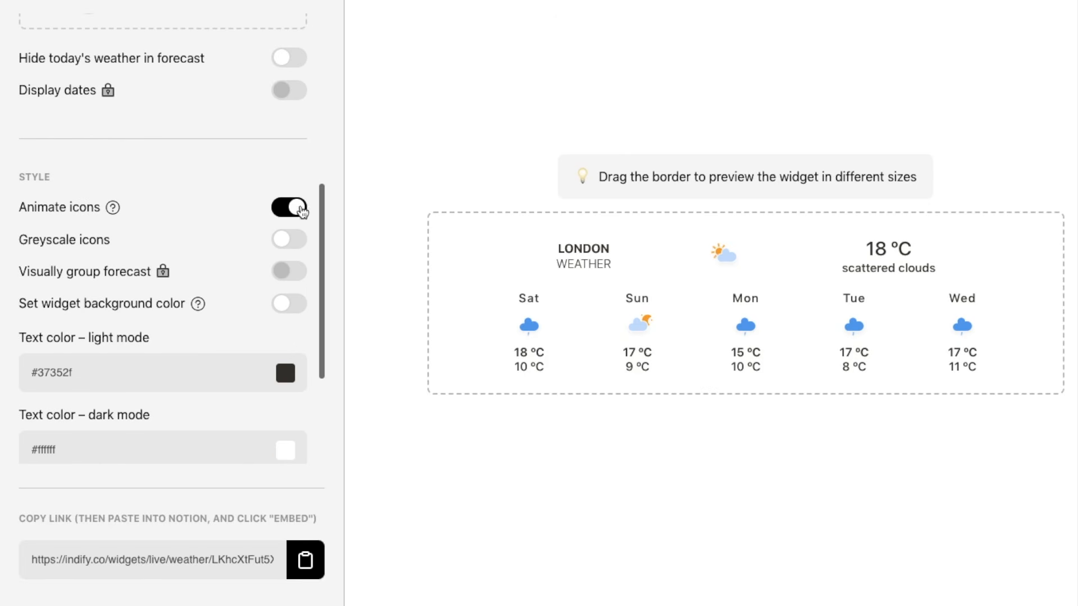
{"action": "scroll", "coordinate": [247, 241], "scroll_direction": "down", "scroll_amount": 3}
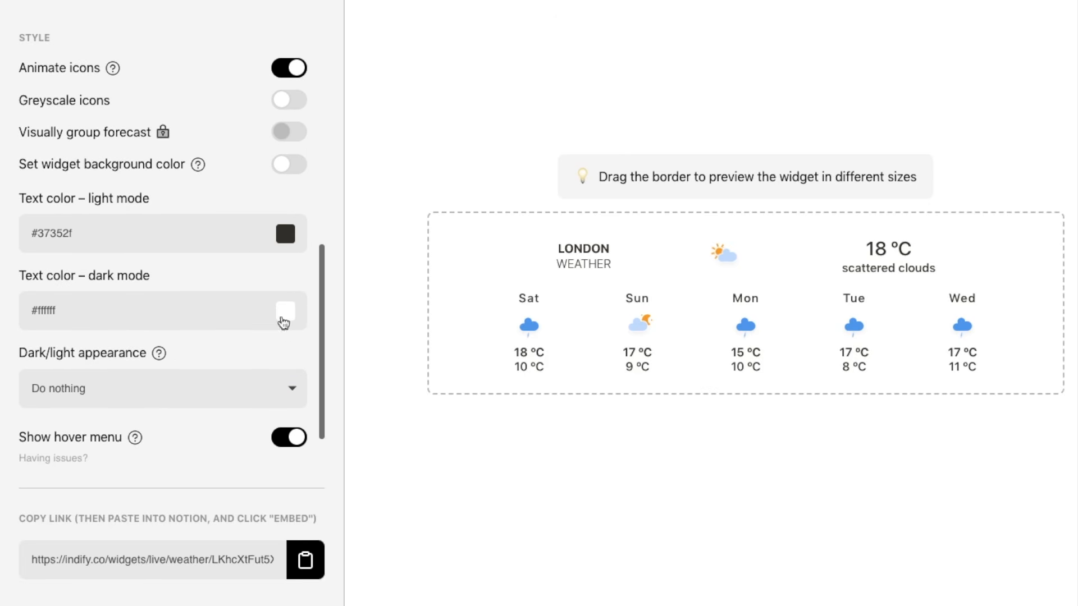
{"action": "scroll", "coordinate": [272, 238], "scroll_direction": "down", "scroll_amount": 2}
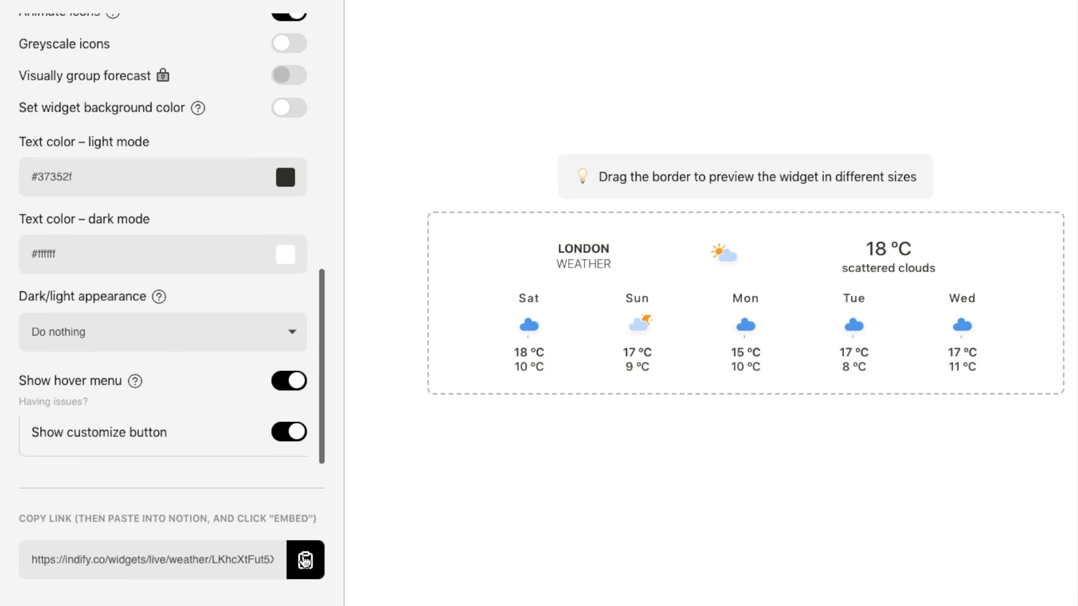
{"action": "left_click", "coordinate": [306, 560]}
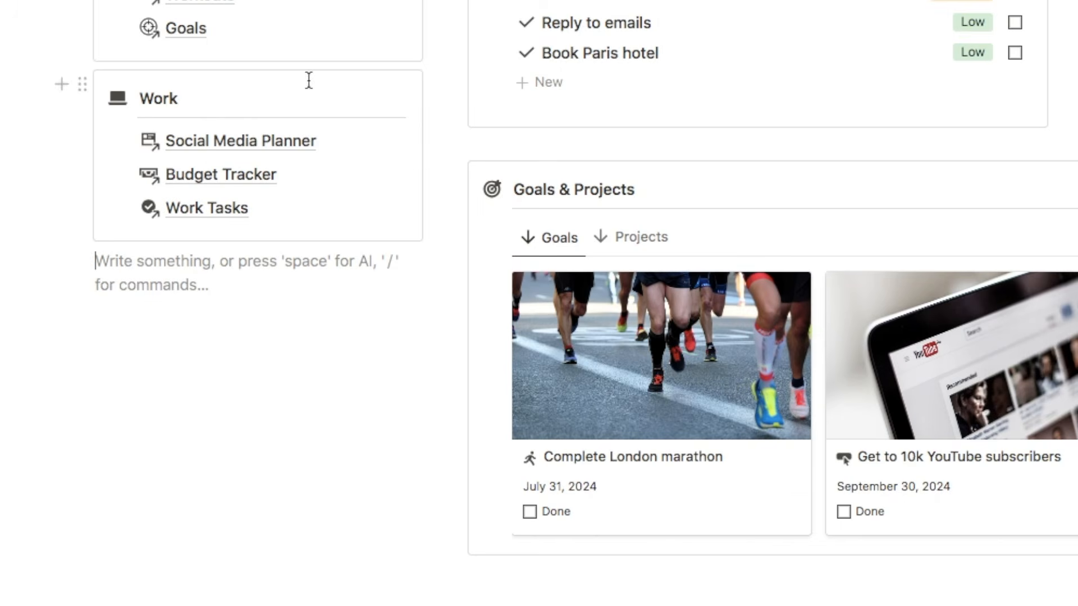
Switch to the Notion dashboard and embed the copied weather widget link in the empty block below the Work callout.
{"action": "scroll", "coordinate": [308, 84], "scroll_direction": "down", "scroll_amount": 1}
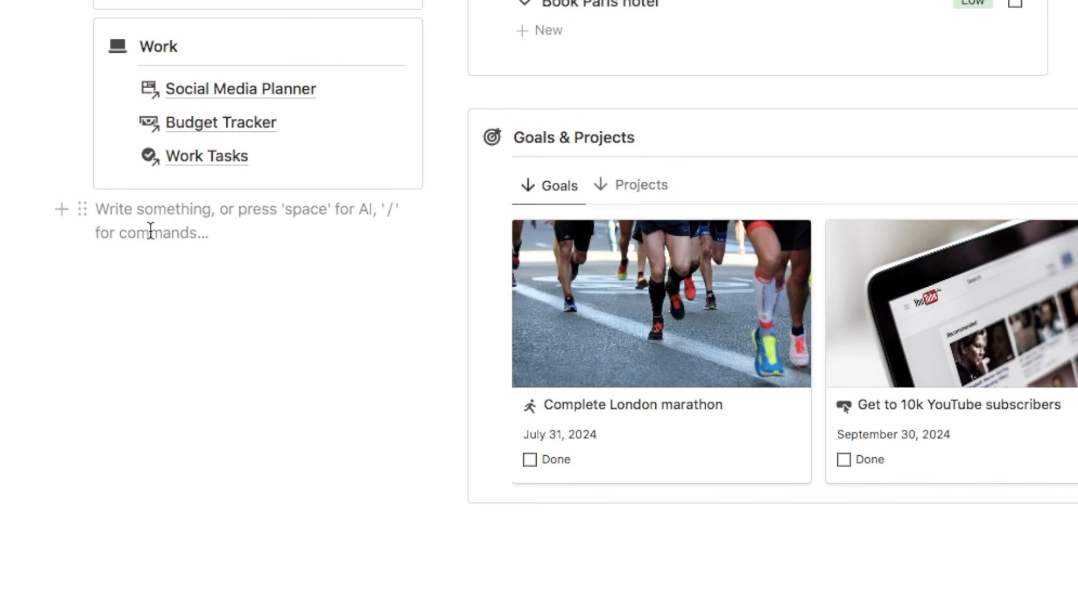
{"action": "key", "text": "ctrl+v"}
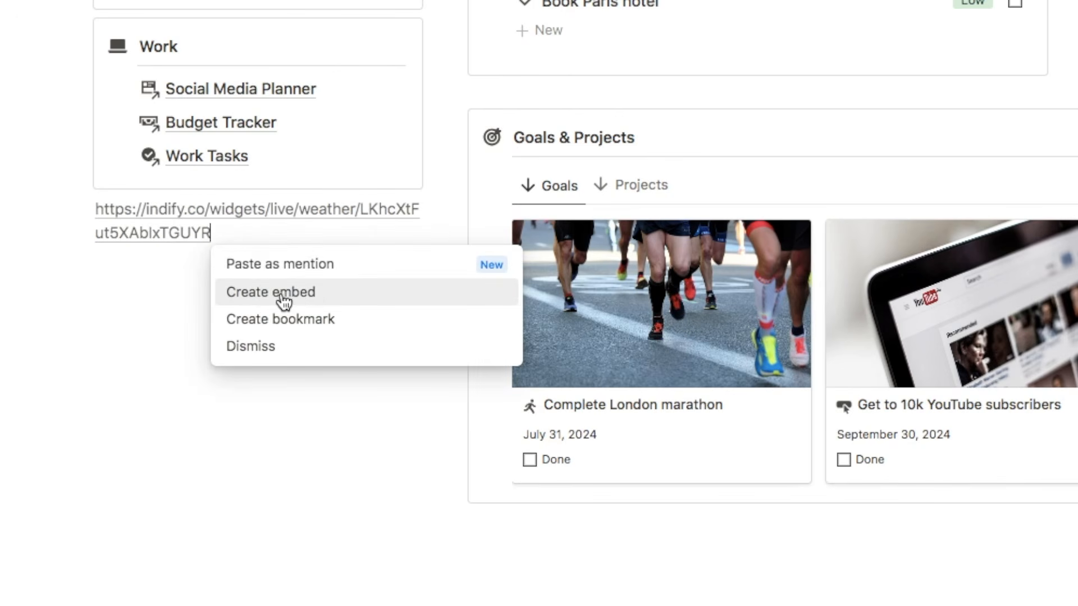
{"action": "left_click", "coordinate": [335, 293]}
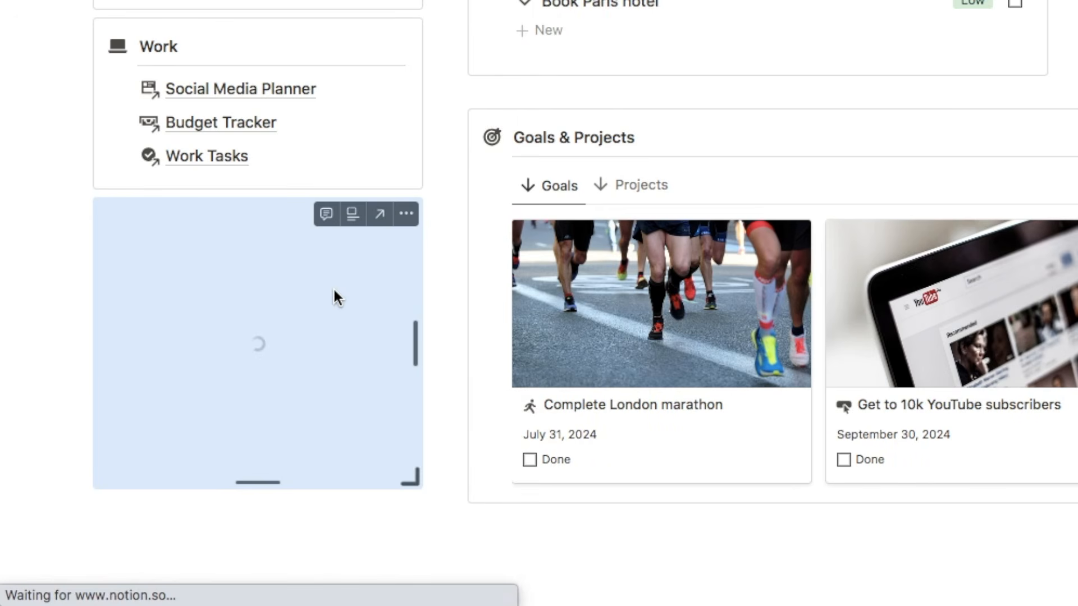
{"action": "scroll", "coordinate": [332, 287], "scroll_direction": "down", "scroll_amount": 2}
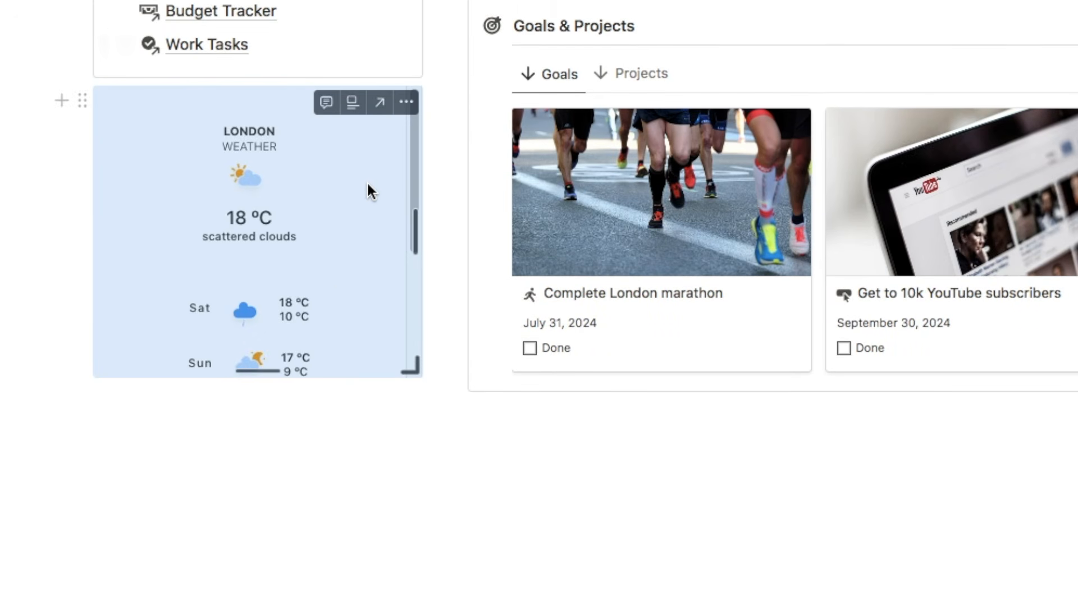
{"action": "scroll", "coordinate": [281, 142], "scroll_direction": "down", "scroll_amount": 5}
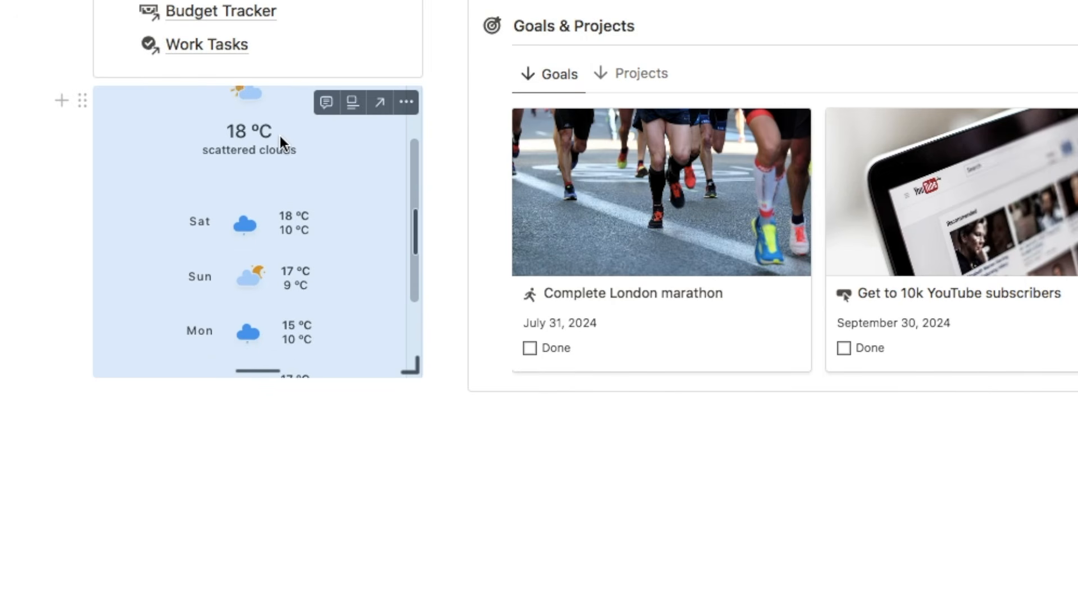
{"action": "scroll", "coordinate": [282, 160], "scroll_direction": "up", "scroll_amount": 5}
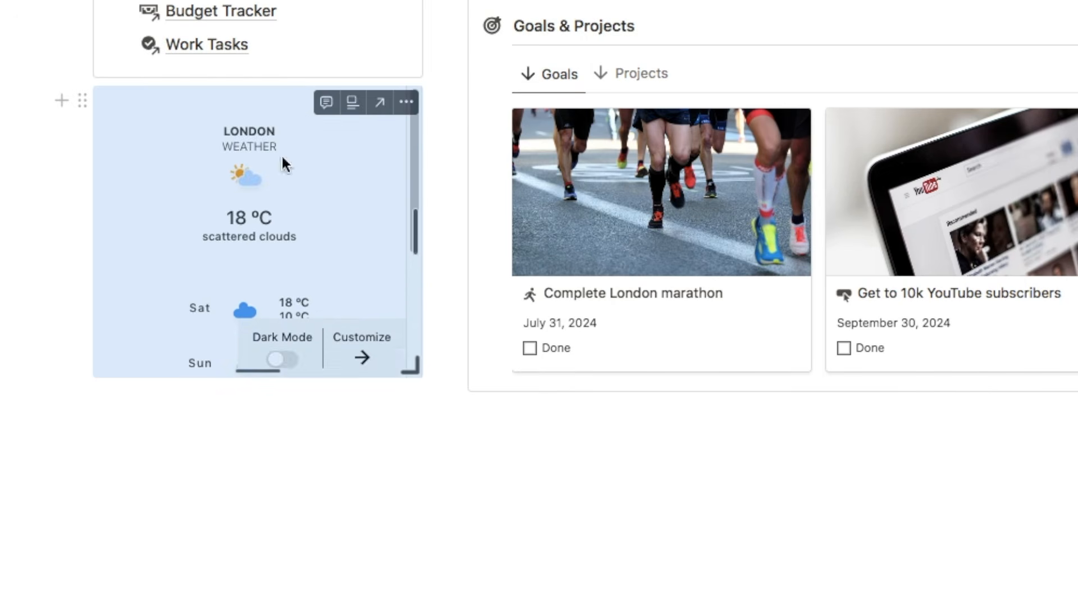
Increase the height of the weather embed until the whole five-day forecast fits without scrolling.
{"action": "scroll", "coordinate": [582, 267], "scroll_direction": "up", "scroll_amount": 2}
{"action": "scroll", "coordinate": [582, 267], "scroll_direction": "down", "scroll_amount": 1}
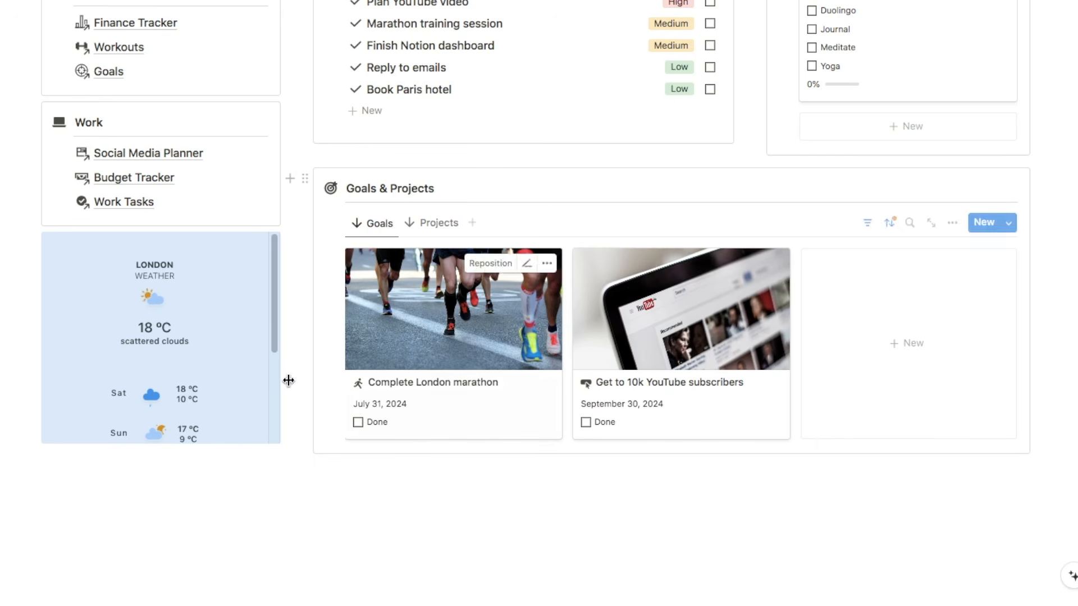
{"action": "scroll", "coordinate": [210, 357], "scroll_direction": "down", "scroll_amount": 1}
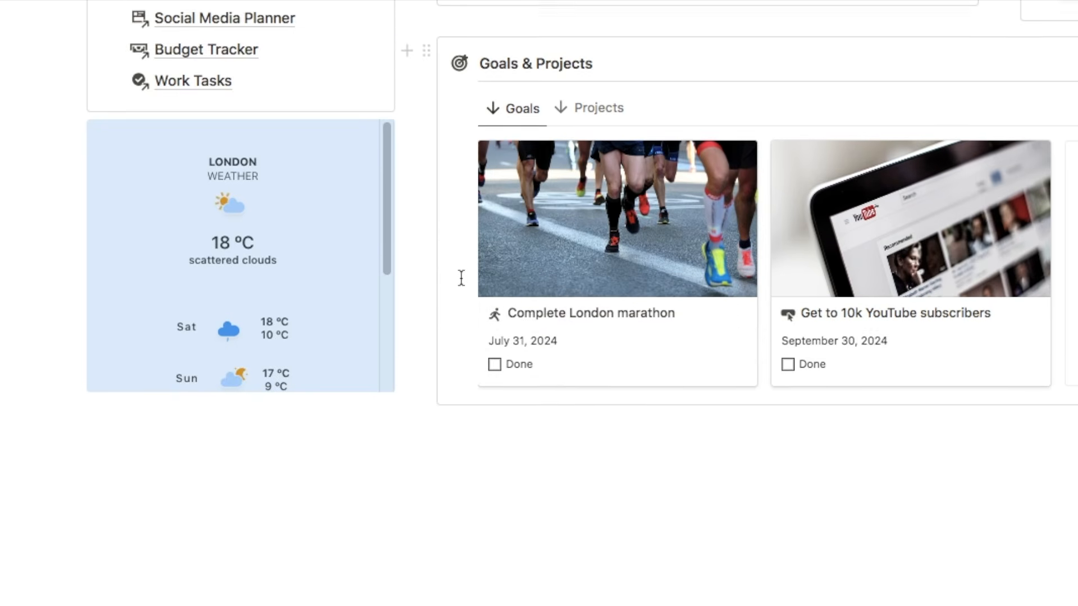
{"action": "scroll", "coordinate": [462, 276], "scroll_direction": "down", "scroll_amount": 2}
{"action": "left_click_drag", "start_coordinate": [230, 295], "coordinate": [241, 580]}
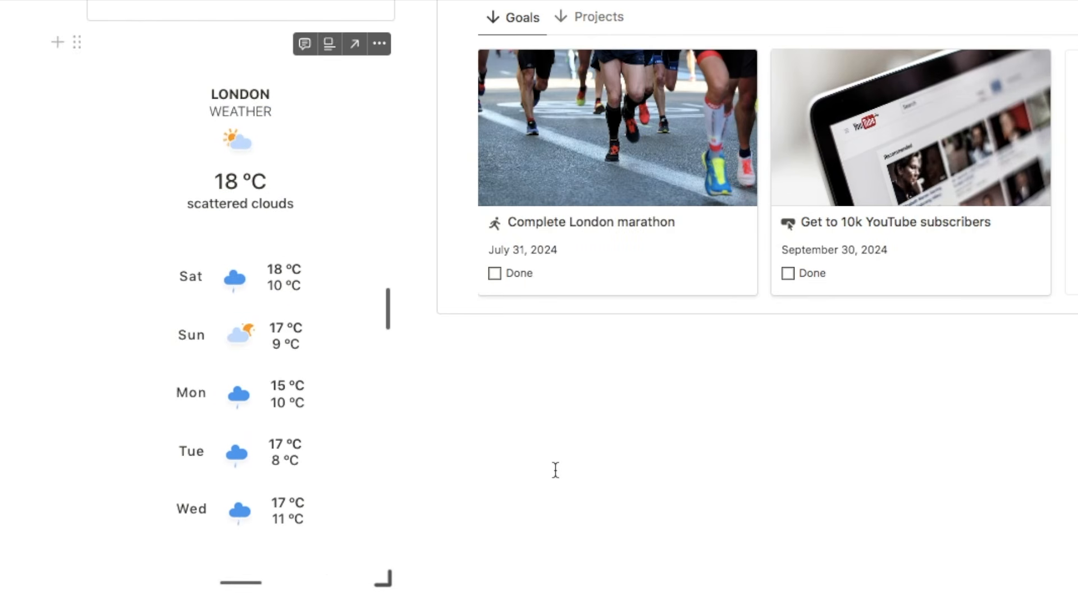
{"action": "scroll", "coordinate": [620, 481], "scroll_direction": "up", "scroll_amount": 1}
{"action": "scroll", "coordinate": [500, 568], "scroll_direction": "down", "scroll_amount": 3}
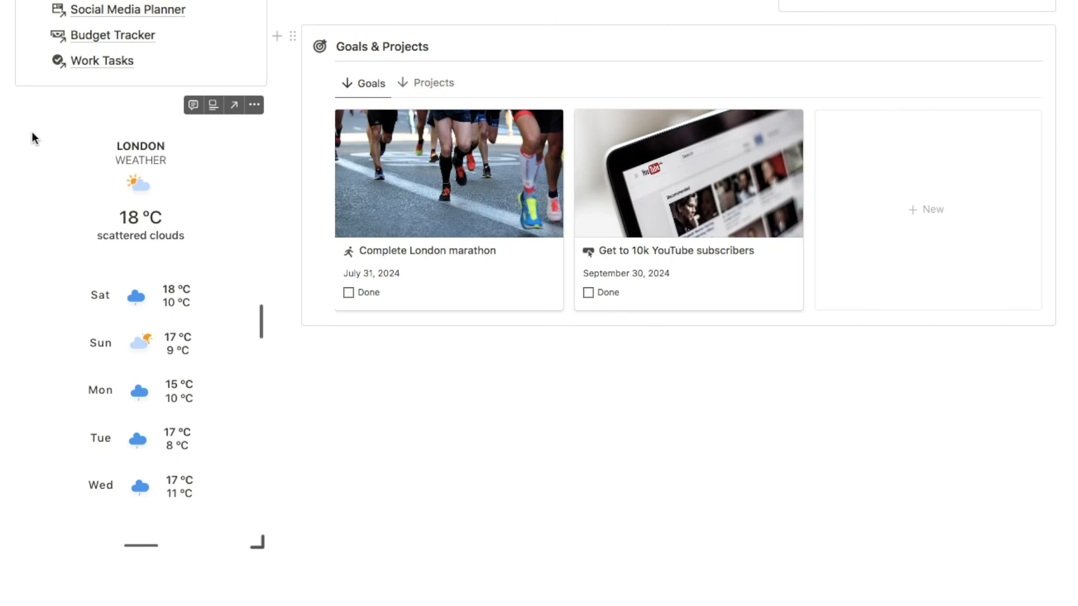
Try the weather embed below the Goals & Projects callout with a reduced height, and undo both changes.
{"action": "left_click_drag", "start_coordinate": [24, 108], "coordinate": [339, 344]}
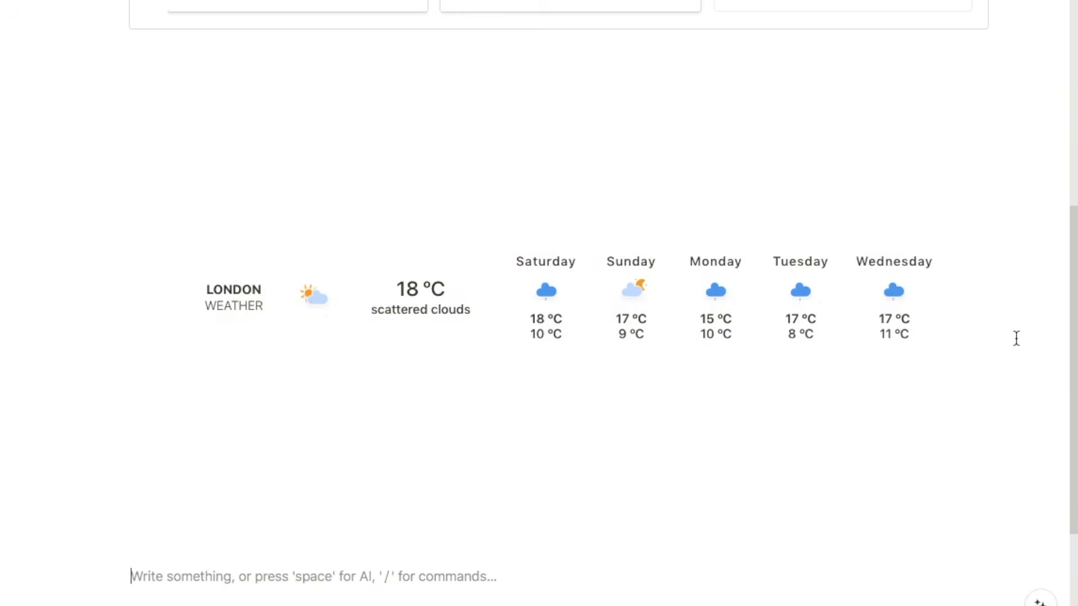
{"action": "left_click_drag", "start_coordinate": [558, 551], "coordinate": [558, 272]}
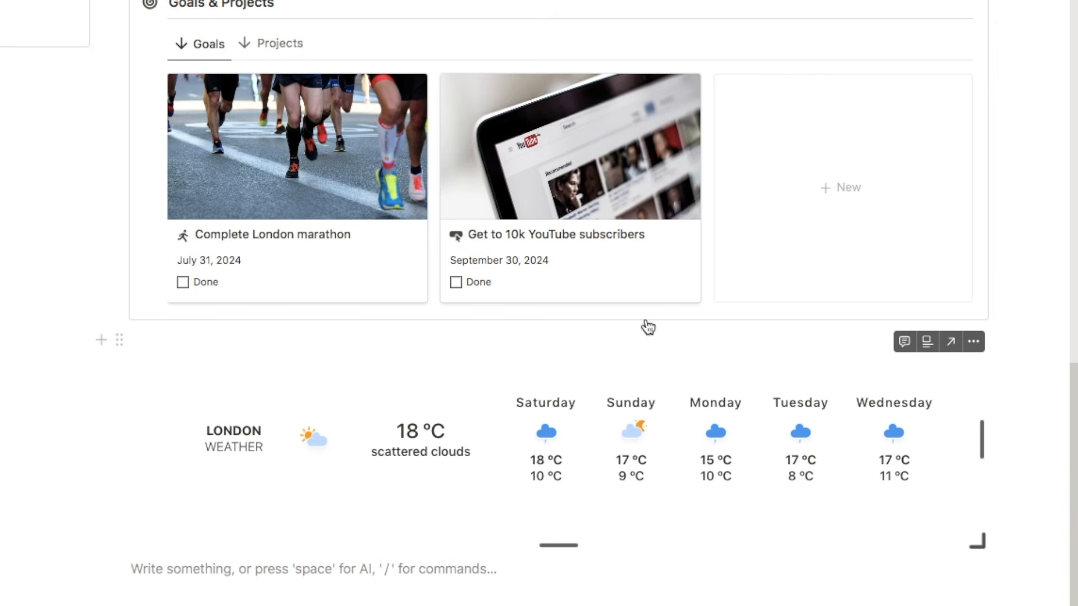
{"action": "key", "text": "super+z"}
{"action": "key", "text": "super+z"}
{"action": "scroll", "coordinate": [568, 430], "scroll_direction": "up", "scroll_amount": 2}
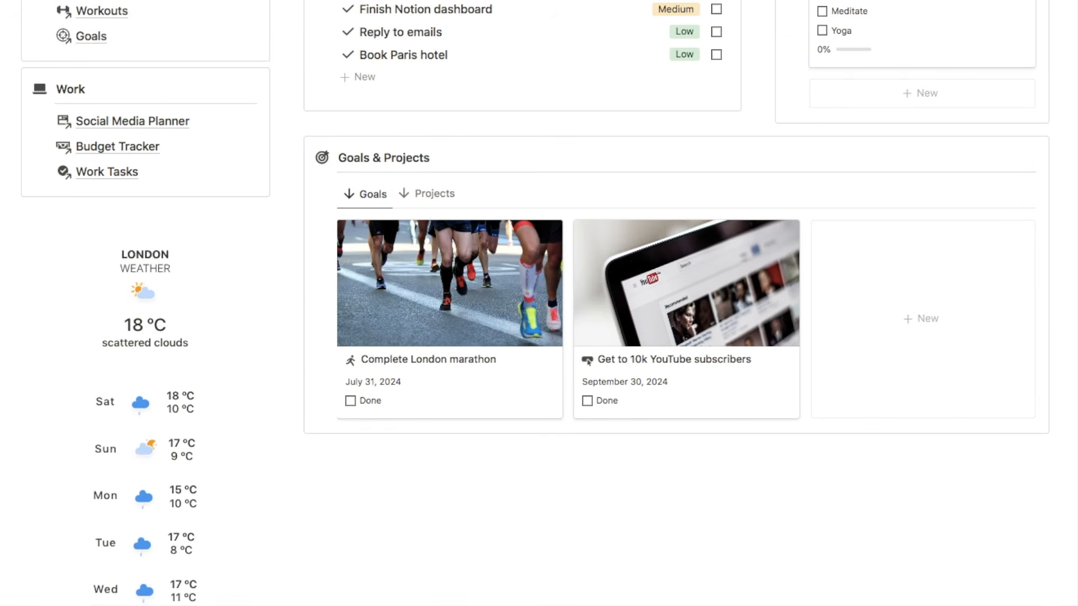
{"action": "scroll", "coordinate": [586, 362], "scroll_direction": "up", "scroll_amount": 6}
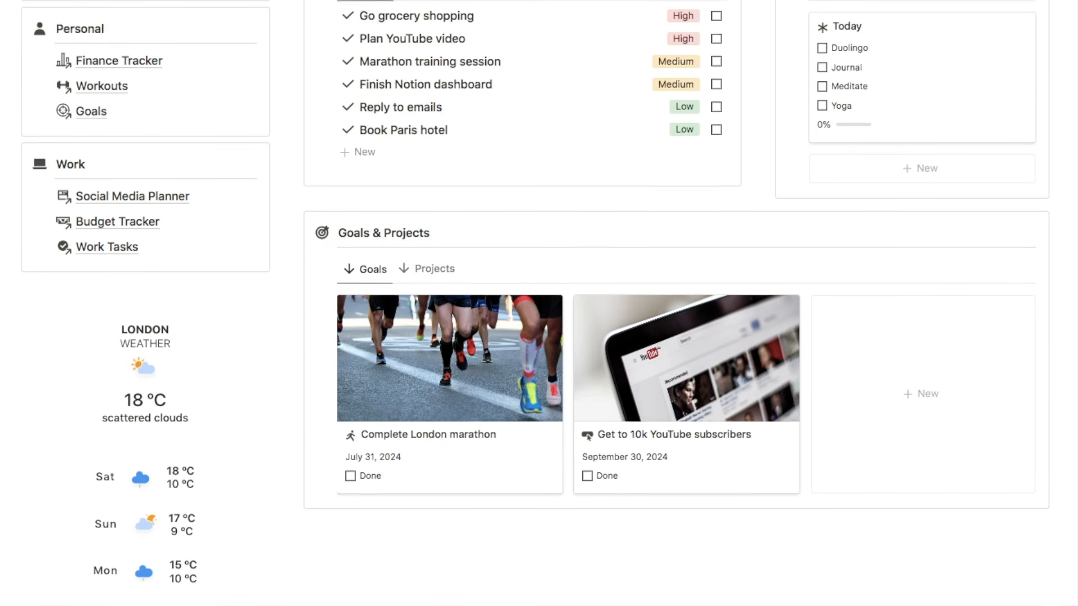
{"action": "scroll", "coordinate": [586, 361], "scroll_direction": "up", "scroll_amount": 1}
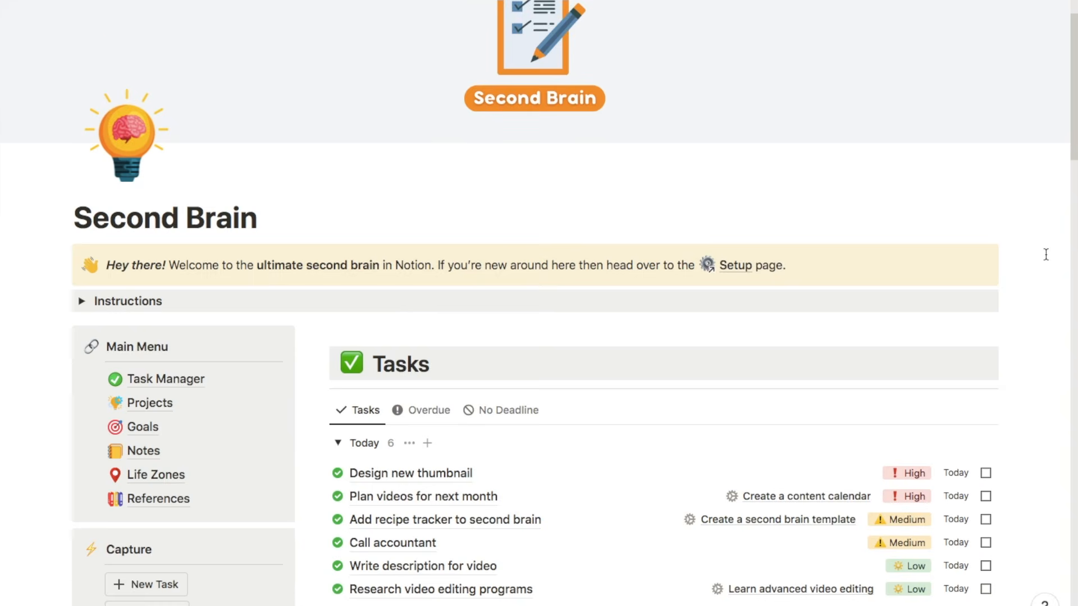
Examine the Second Brain template's menu callouts and its Tasks, Projects, Goals, Life Zones and References sections.
{"action": "scroll", "coordinate": [1046, 255], "scroll_direction": "down", "scroll_amount": 3}
{"action": "scroll", "coordinate": [1046, 254], "scroll_direction": "down", "scroll_amount": 5}
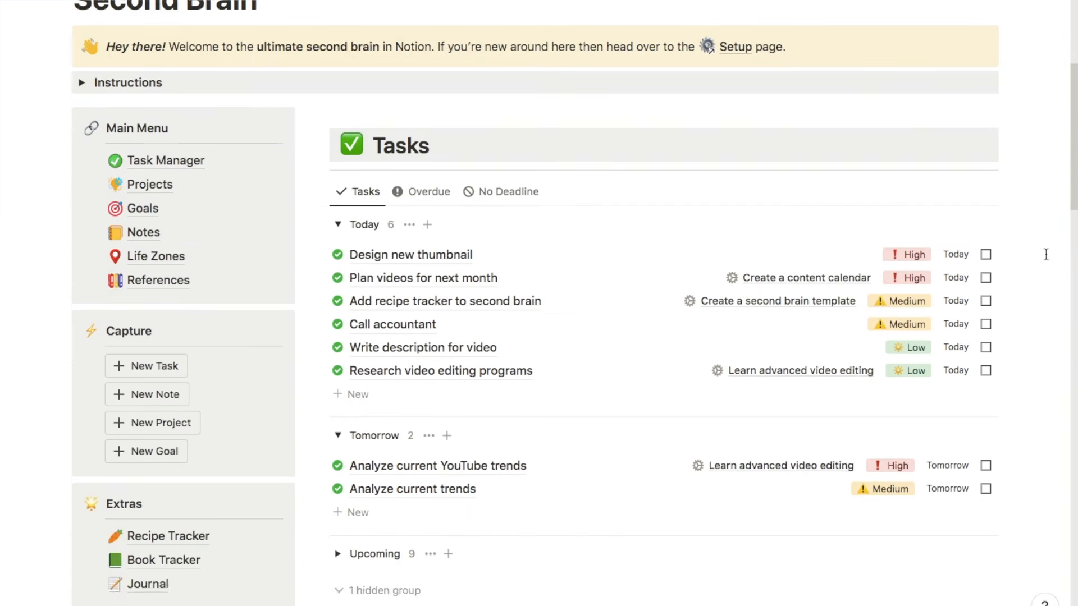
{"action": "scroll", "coordinate": [1045, 254], "scroll_direction": "down", "scroll_amount": 6}
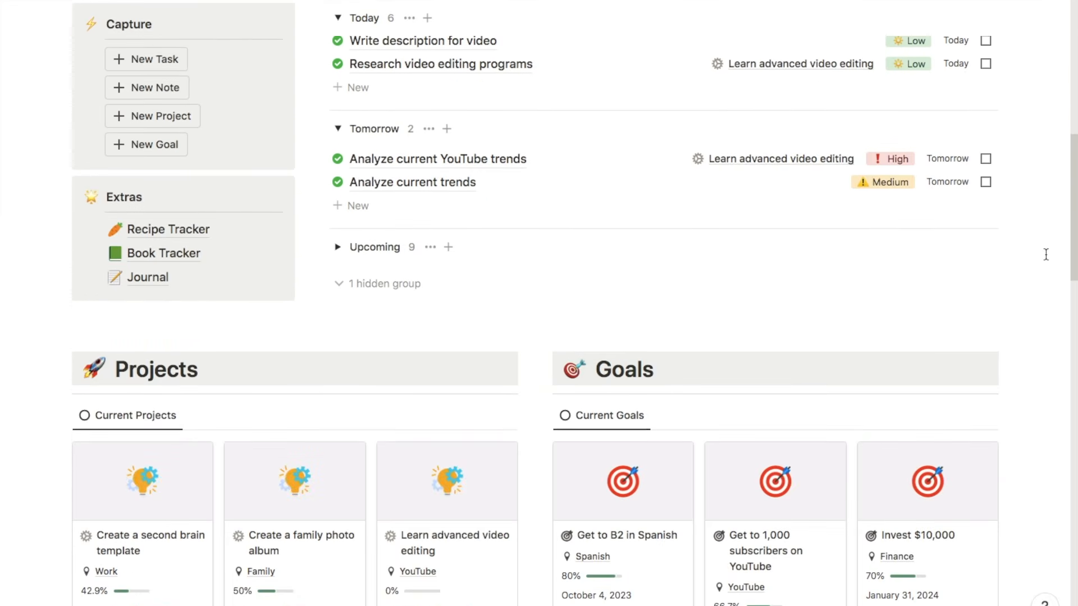
{"action": "scroll", "coordinate": [1046, 255], "scroll_direction": "down", "scroll_amount": 7}
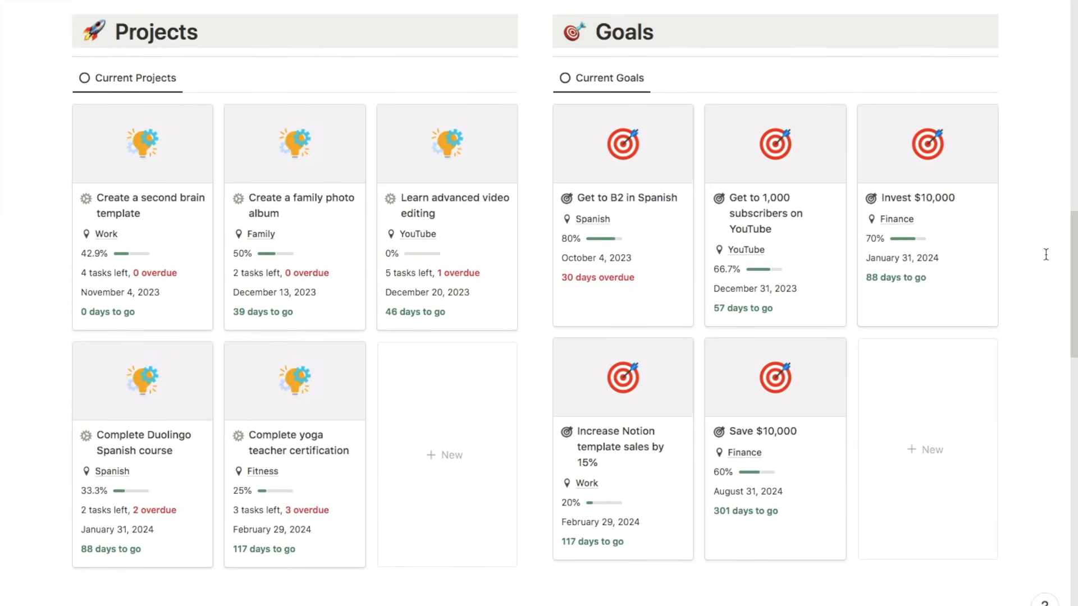
{"action": "scroll", "coordinate": [1045, 254], "scroll_direction": "down", "scroll_amount": 6}
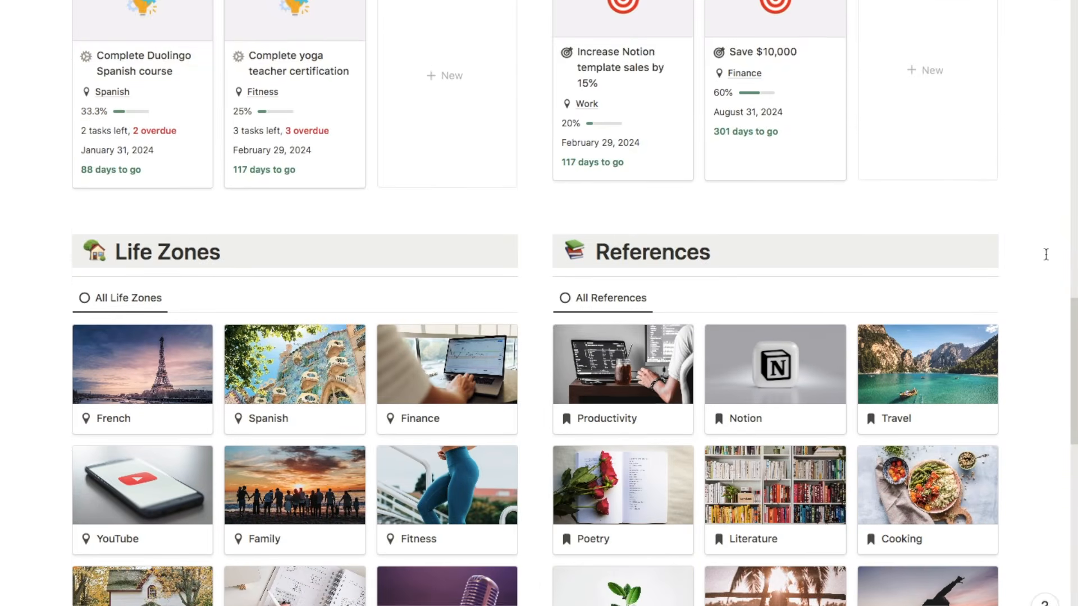